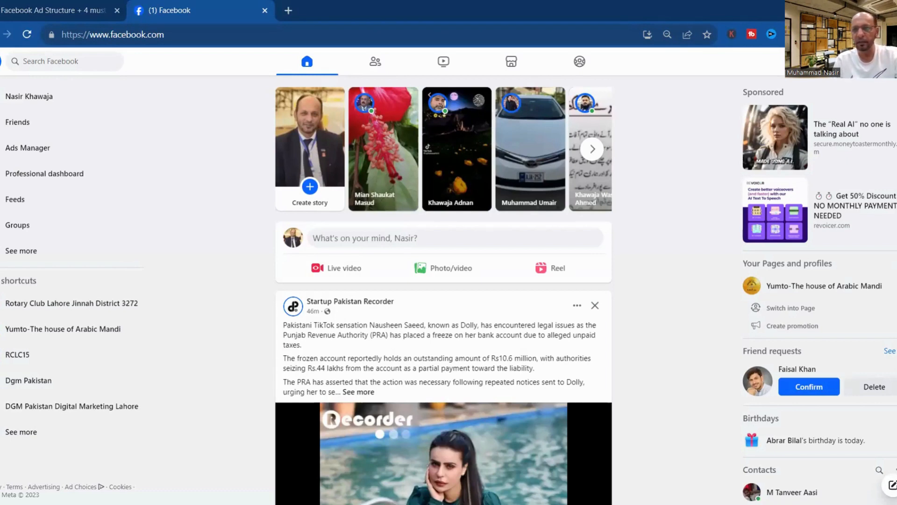
Switch Facebook to act as Rotary Club Lahore Jinnah District 3272 and open its Page.
left_click(864, 86)
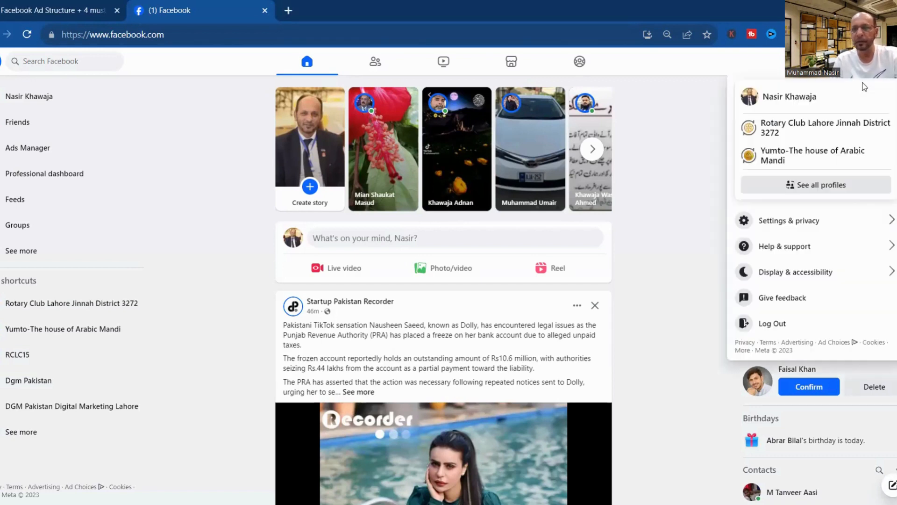
left_click(845, 132)
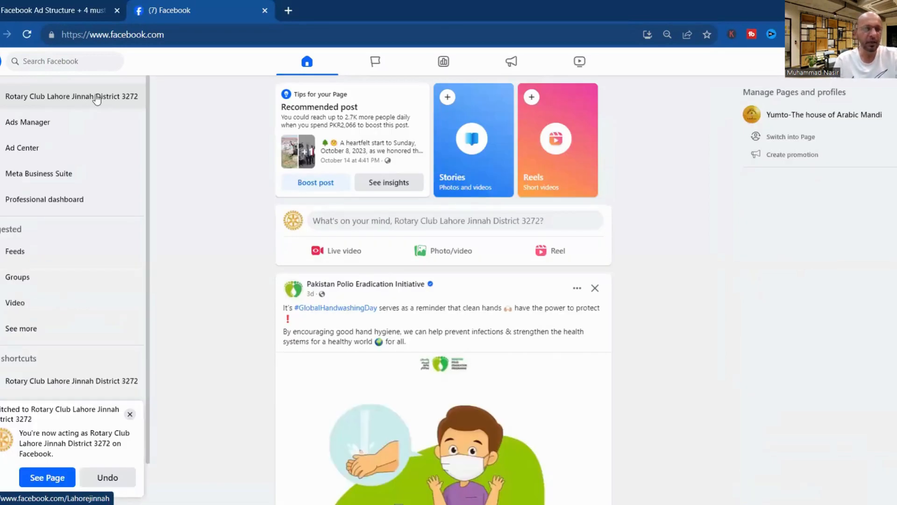
left_click(97, 99)
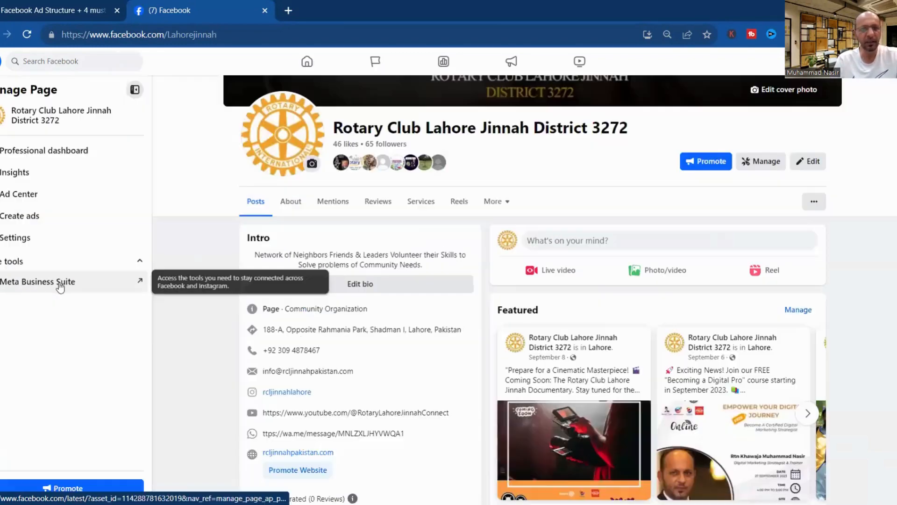
Open the Page's Meta Business Suite Inbox and show its Available/Away status options.
left_click(59, 282)
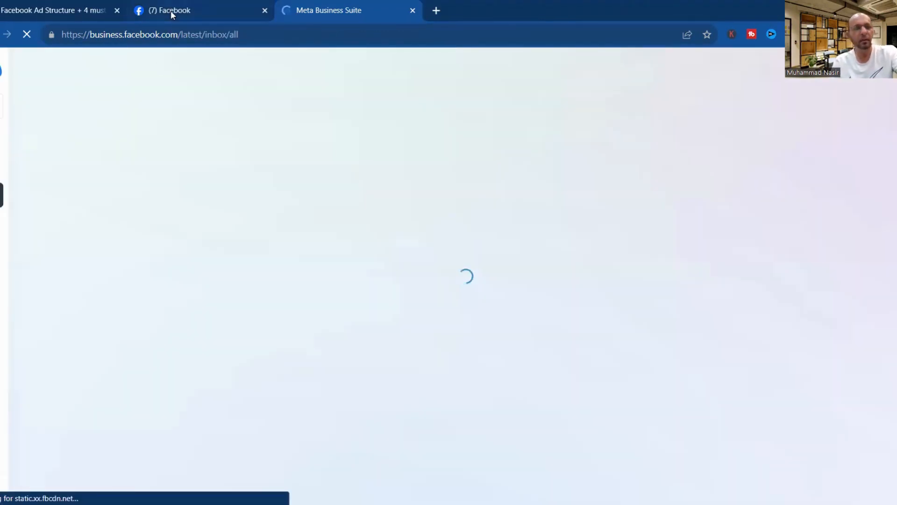
left_click(249, 11)
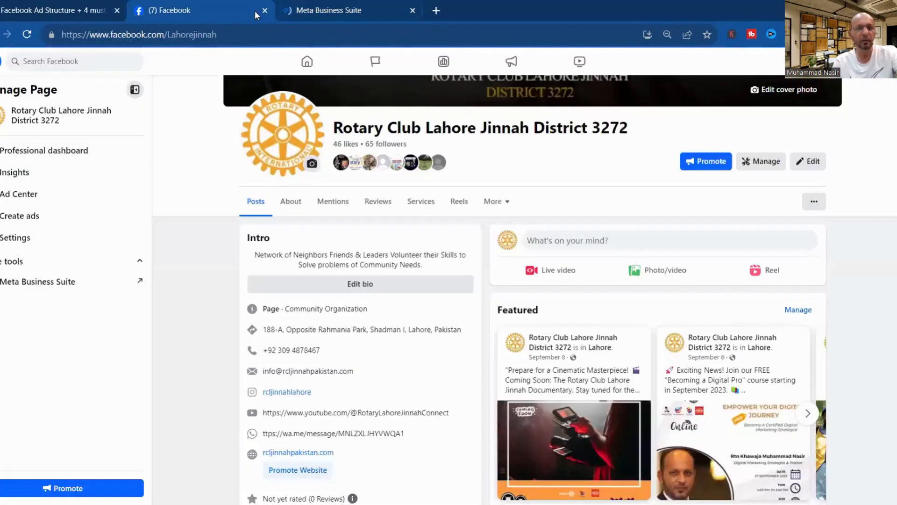
left_click(335, 8)
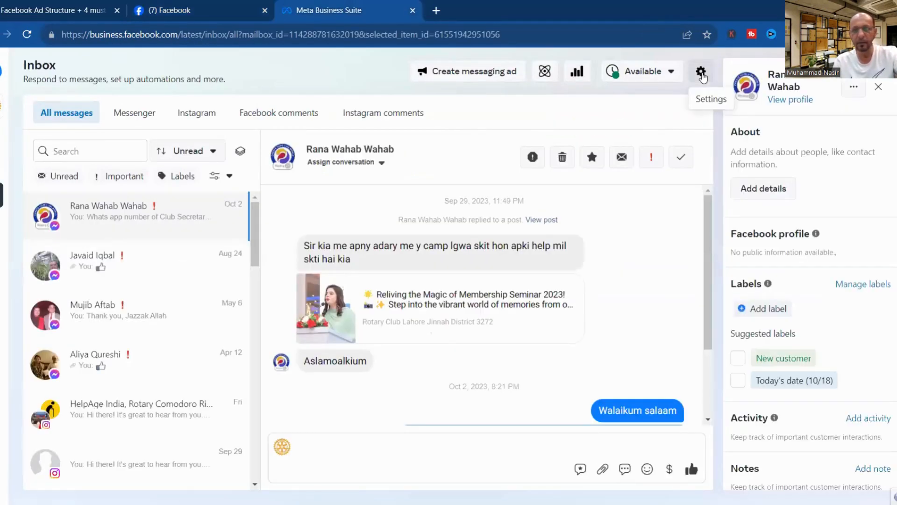
left_click(701, 73)
left_click(701, 73)
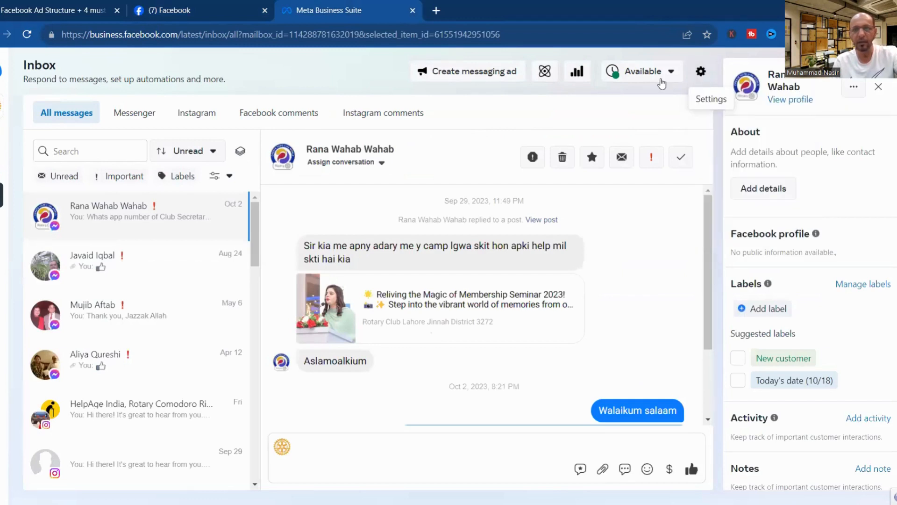
left_click(652, 79)
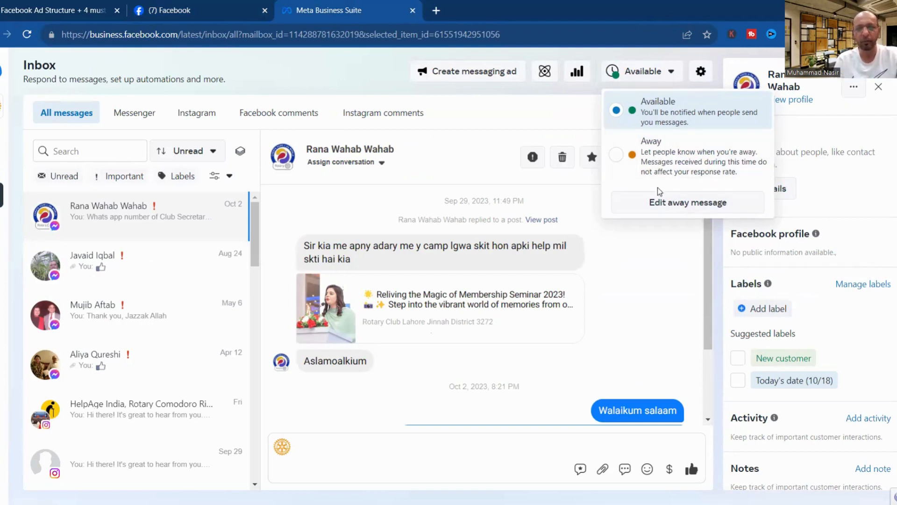
Go to Automations via Edit away message and scroll to the Your automations table.
left_click(661, 209)
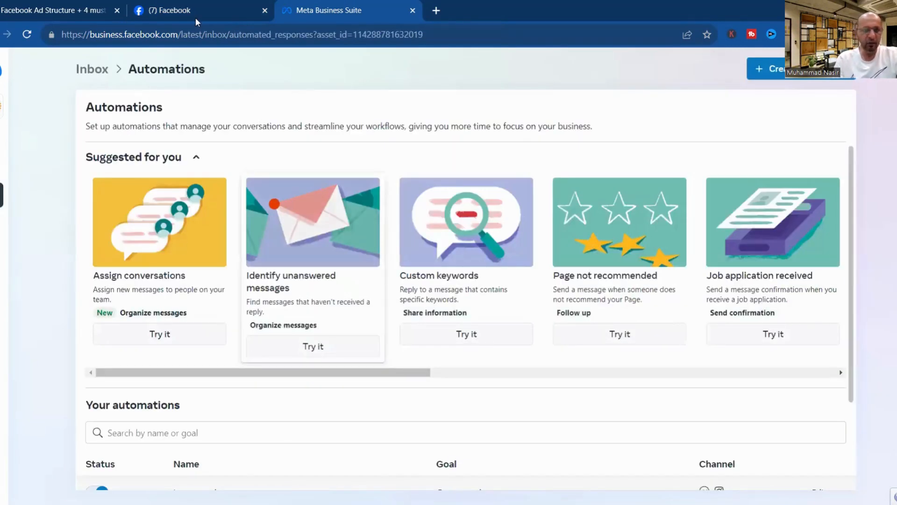
left_click(168, 11)
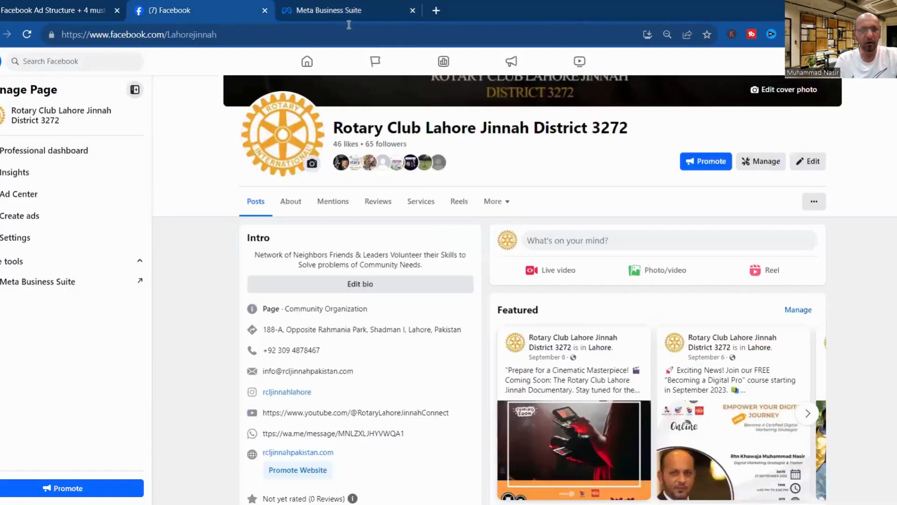
left_click(354, 12)
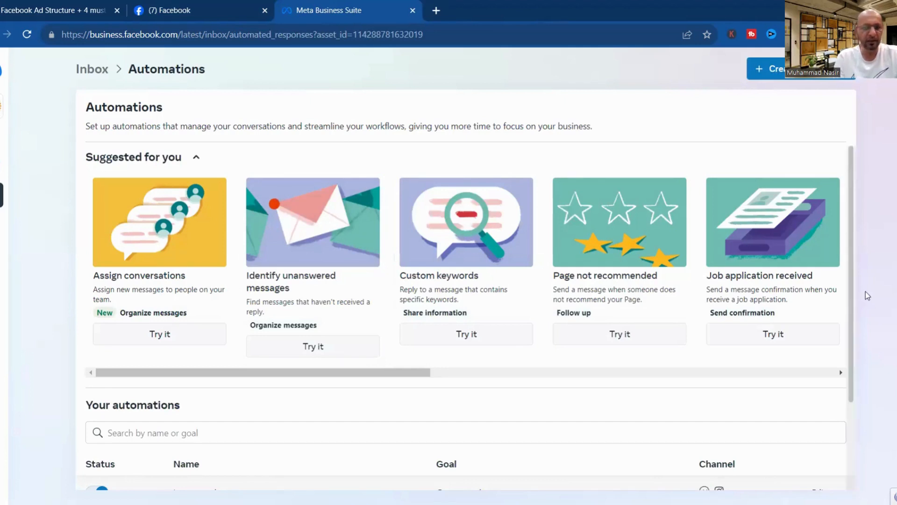
scroll(867, 328, "down", 3)
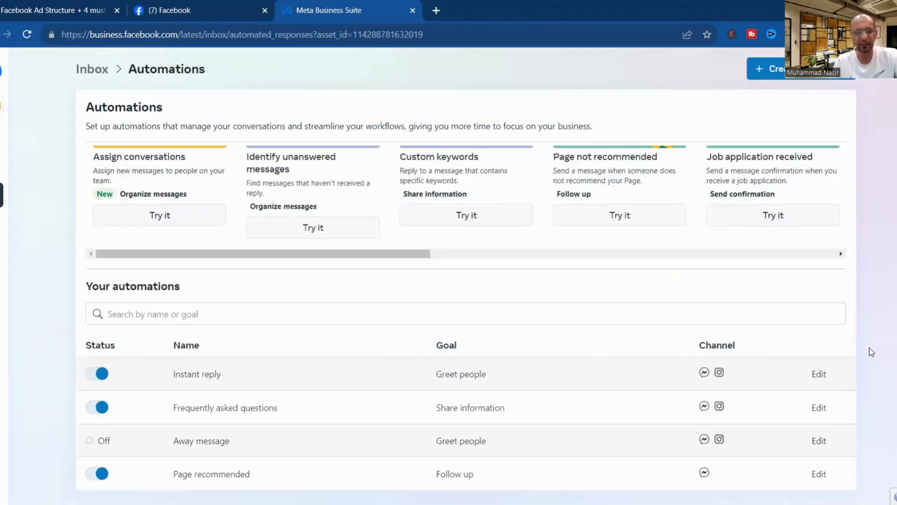
In the Instant reply editor, replace 'Hi there' with 'Assalaam O Alaykum'.
left_click(821, 377)
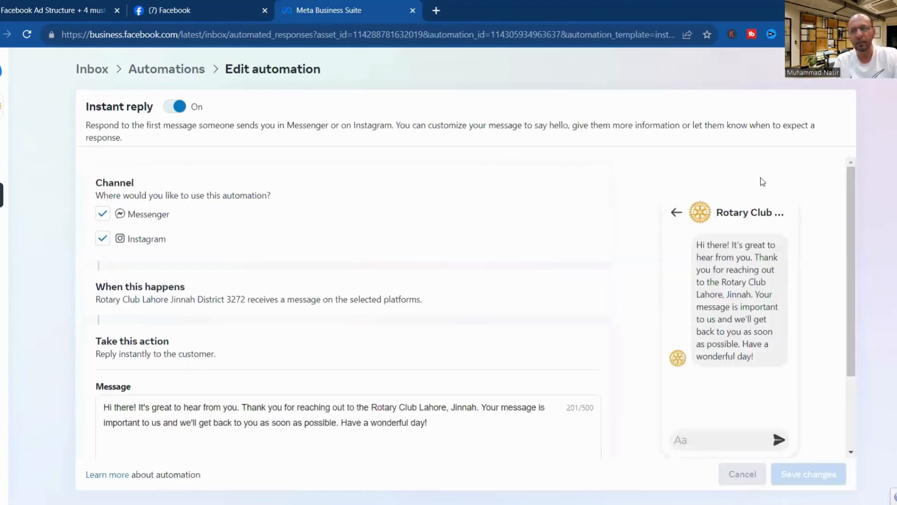
left_click_drag(851, 209, 857, 245)
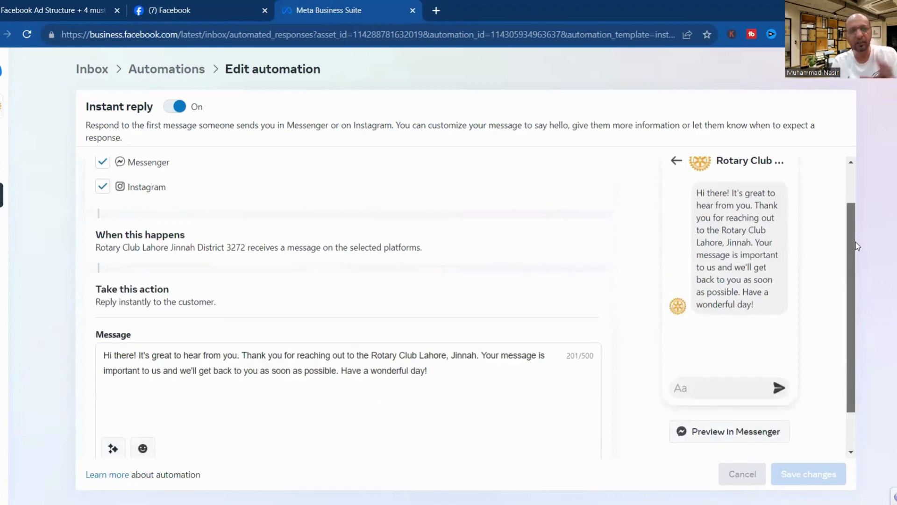
left_click(858, 196)
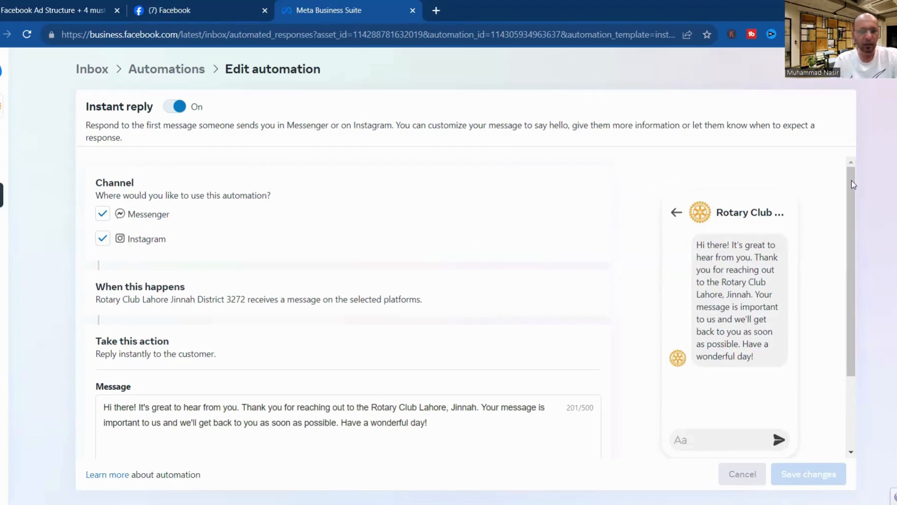
left_click_drag(853, 184, 861, 285)
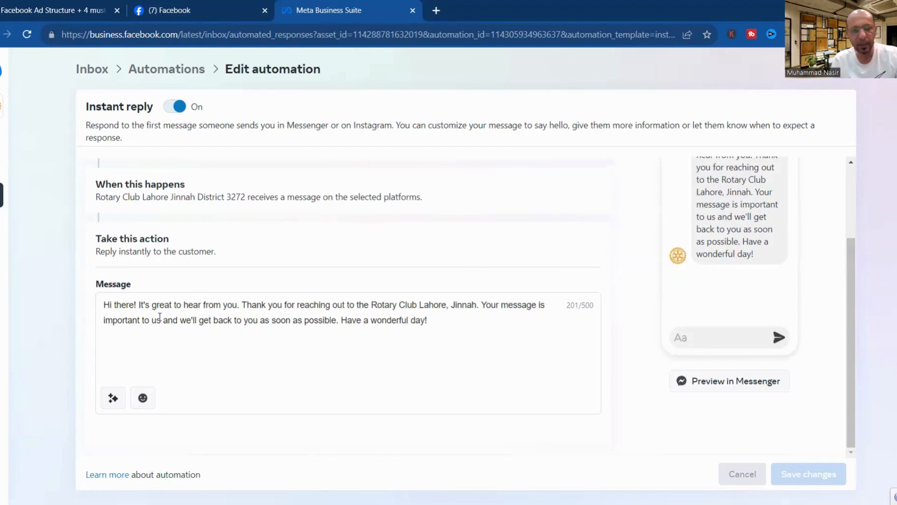
left_click_drag(106, 306, 462, 315)
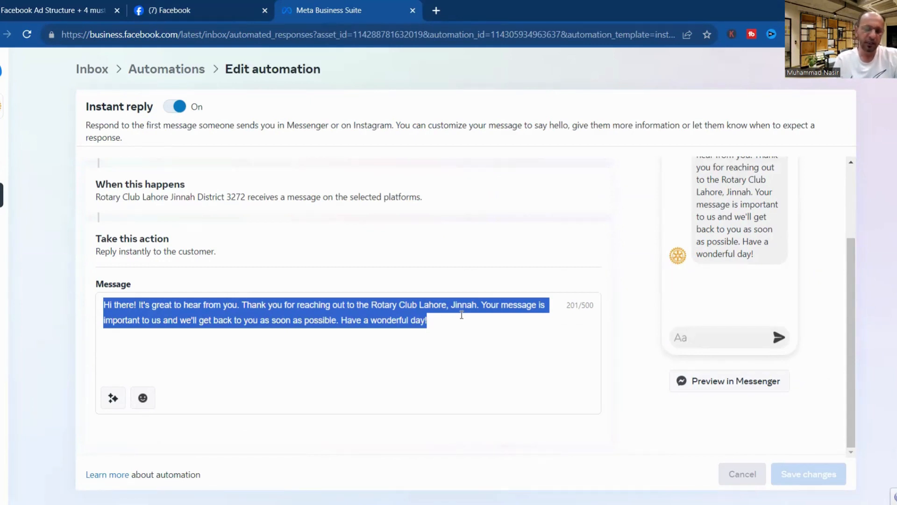
left_click(462, 315)
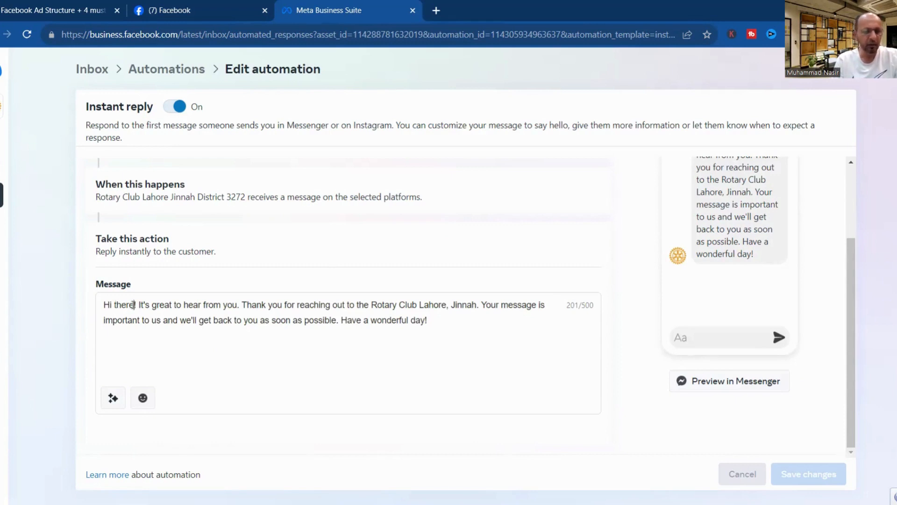
left_click_drag(133, 305, 81, 311)
type("As")
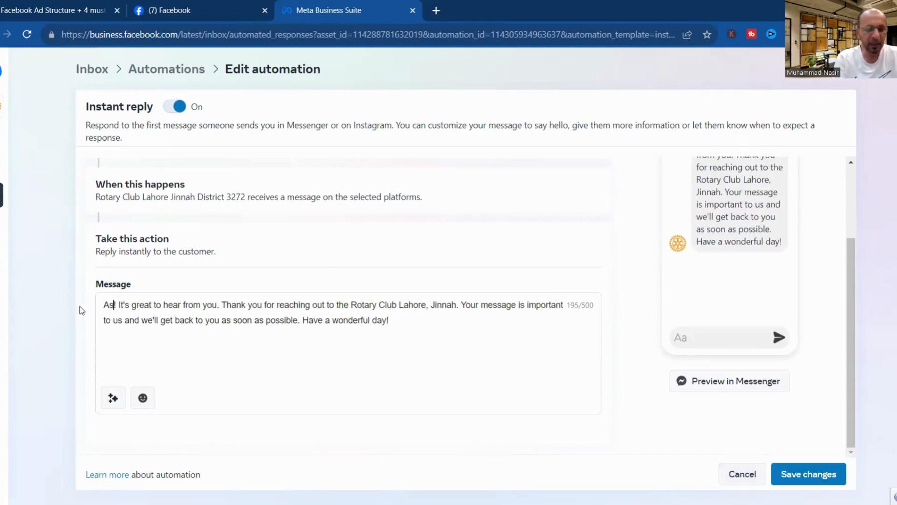
type("salaam")
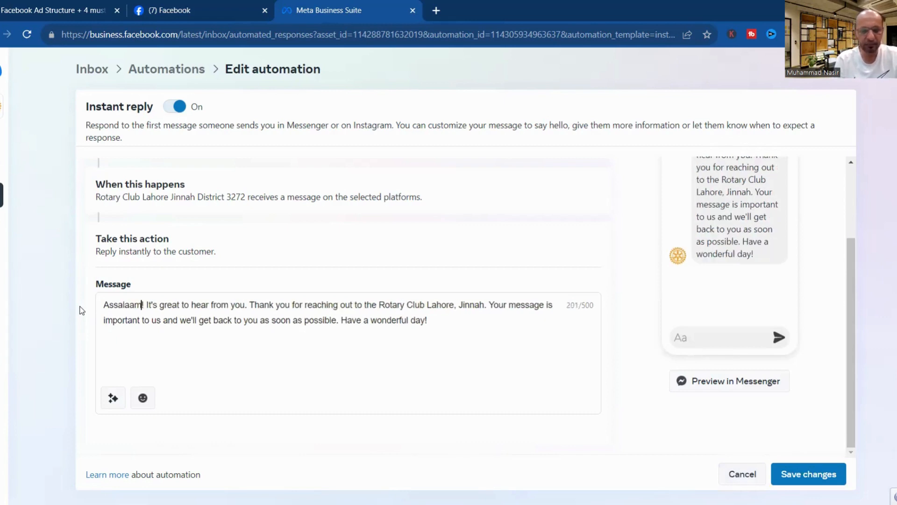
type(" O Alay")
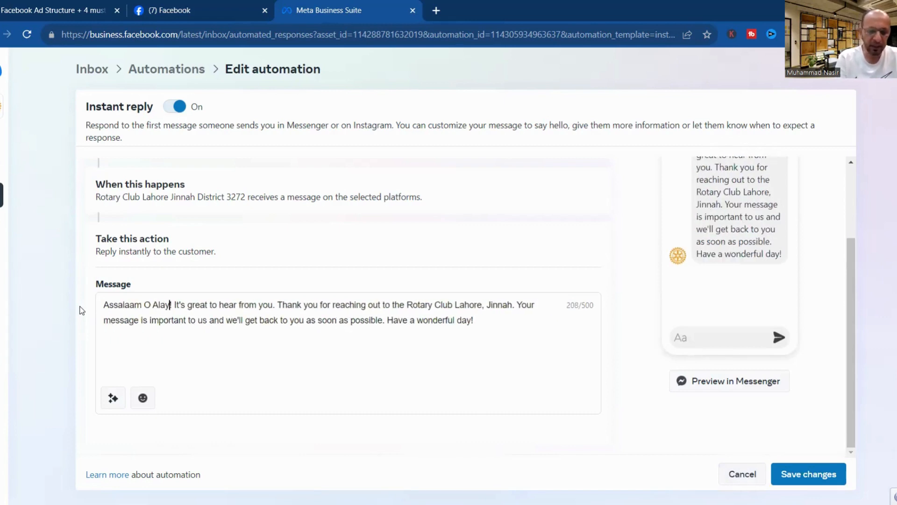
type("kum")
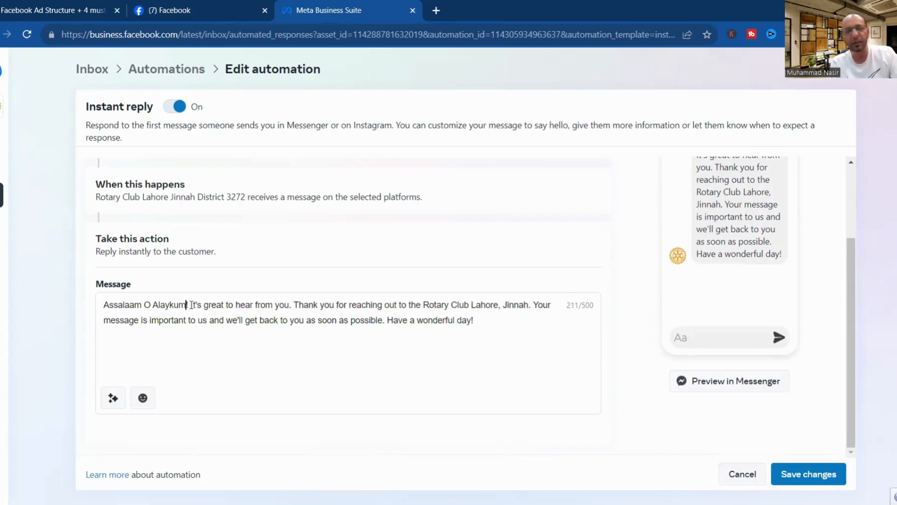
left_click_drag(192, 304, 273, 305)
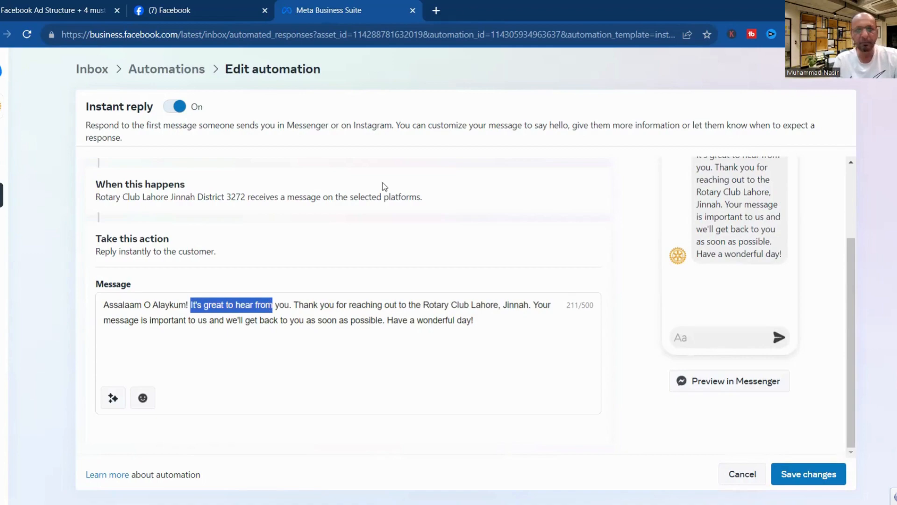
Load ChatGPT in a new browser tab, then return to the Instant reply editor.
left_click(438, 11)
type("chat.openai.com")
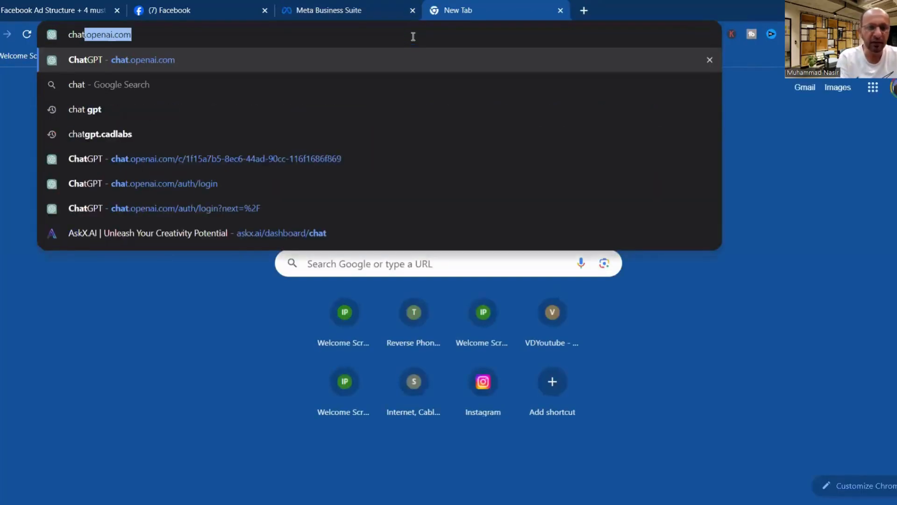
key("Return")
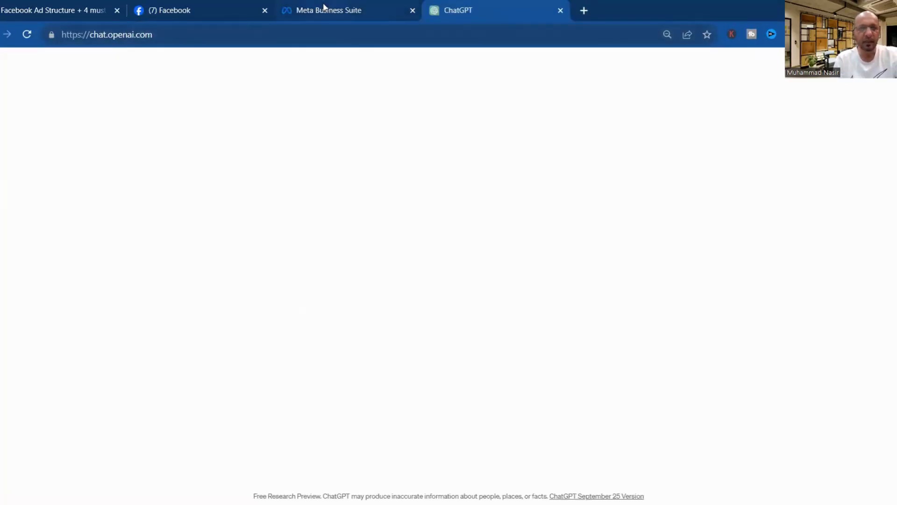
left_click(320, 11)
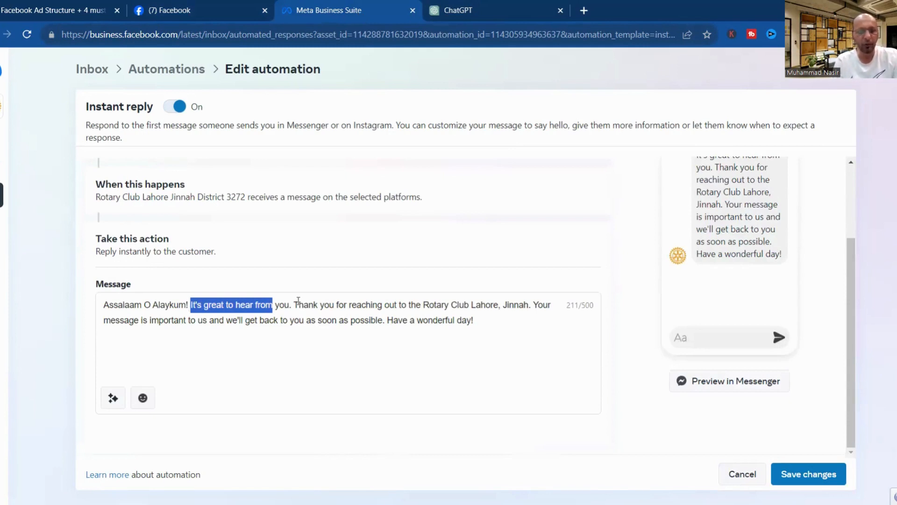
left_click(301, 306)
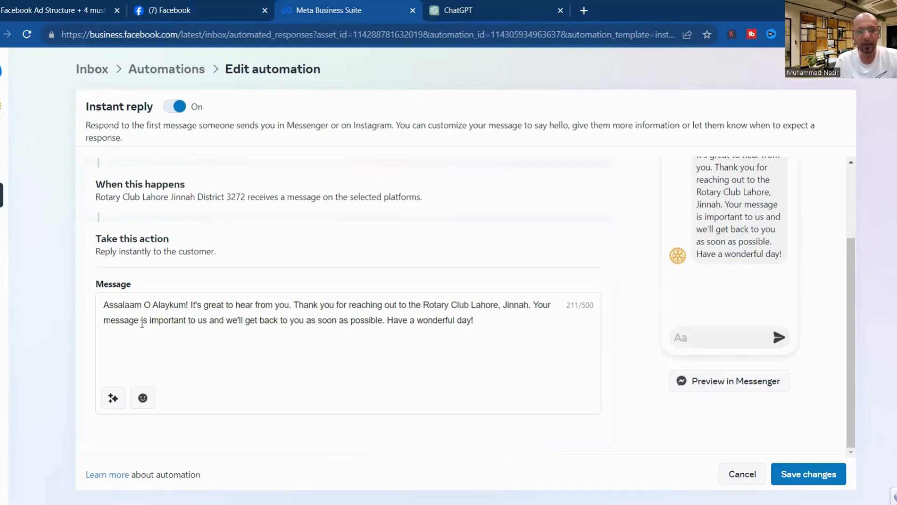
left_click(485, 320)
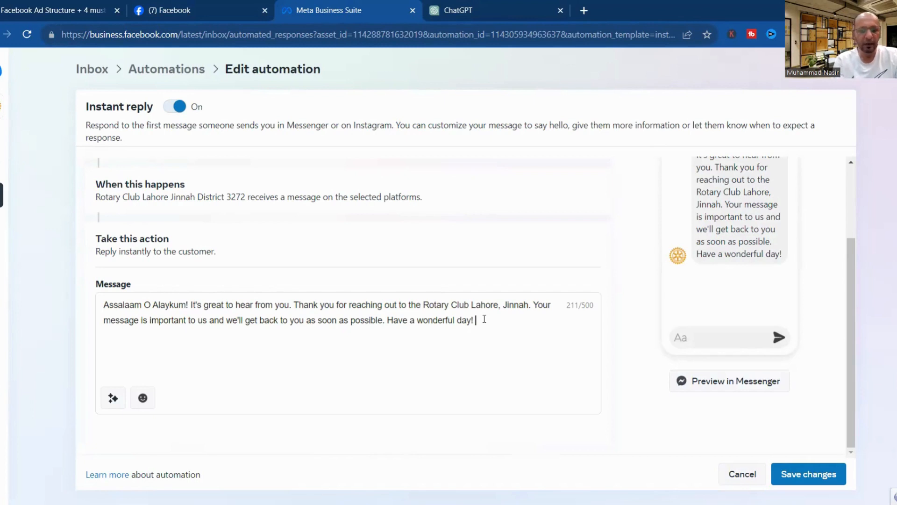
type("If y")
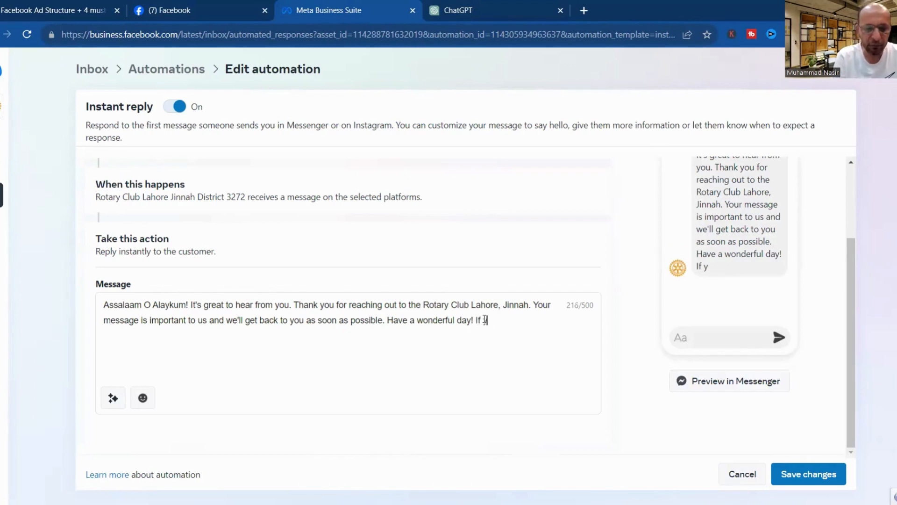
type("ou need")
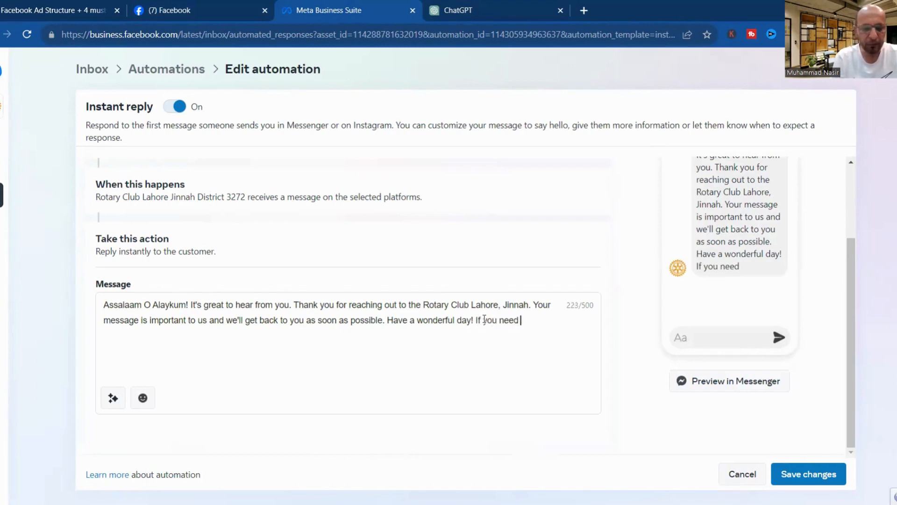
type(" further a")
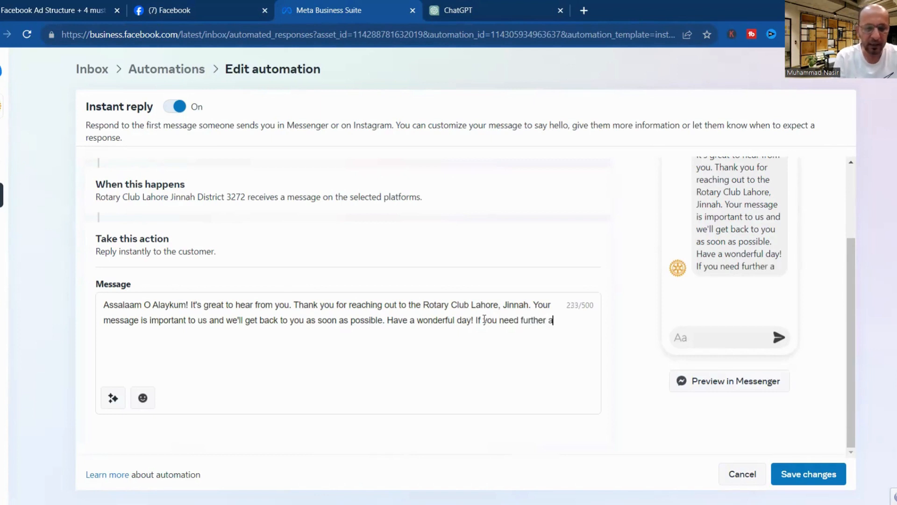
type("ssistance")
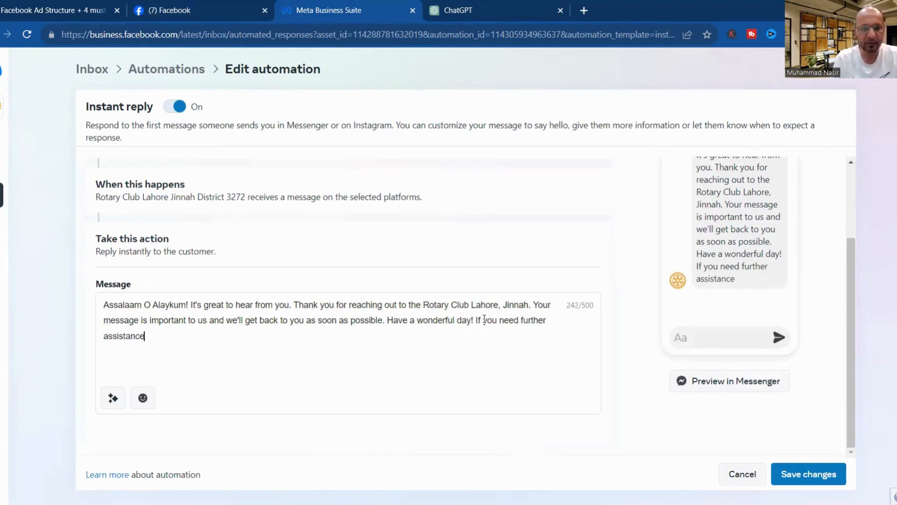
type(" then ca")
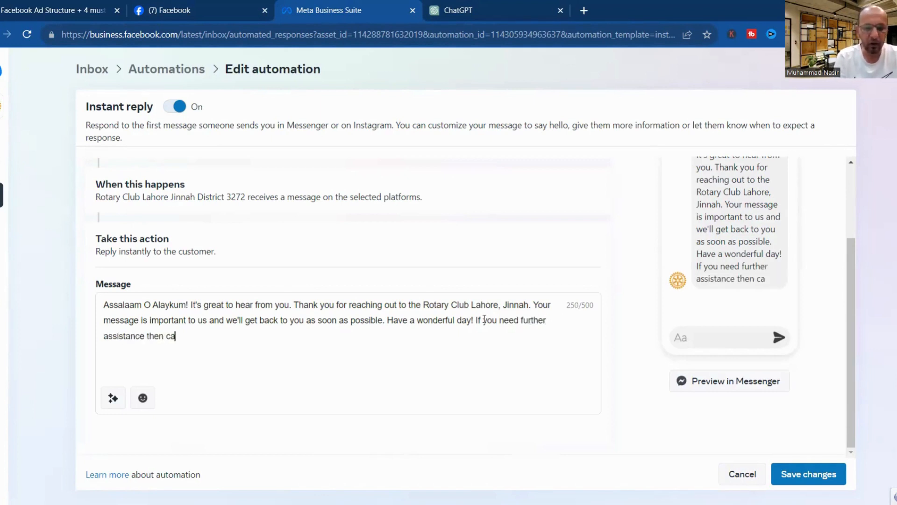
type("ll us at ")
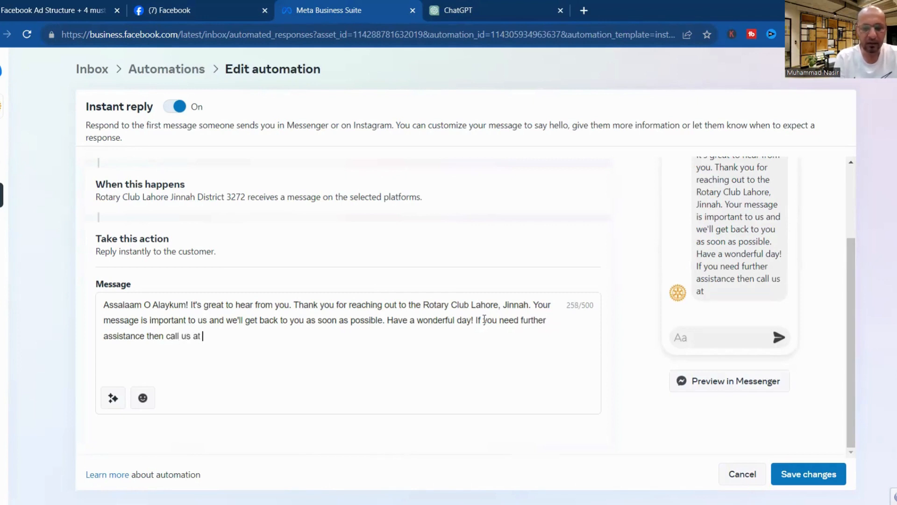
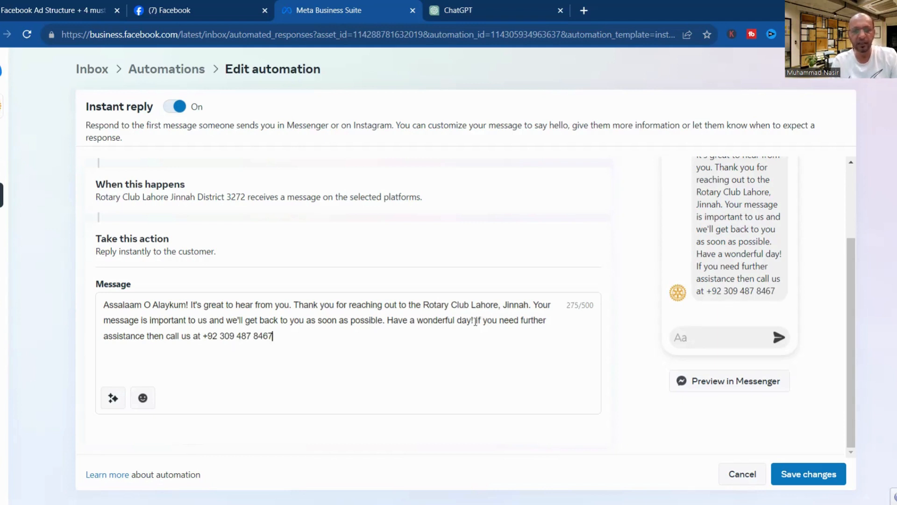
left_click_drag(475, 322, 555, 354)
key("BackSpace")
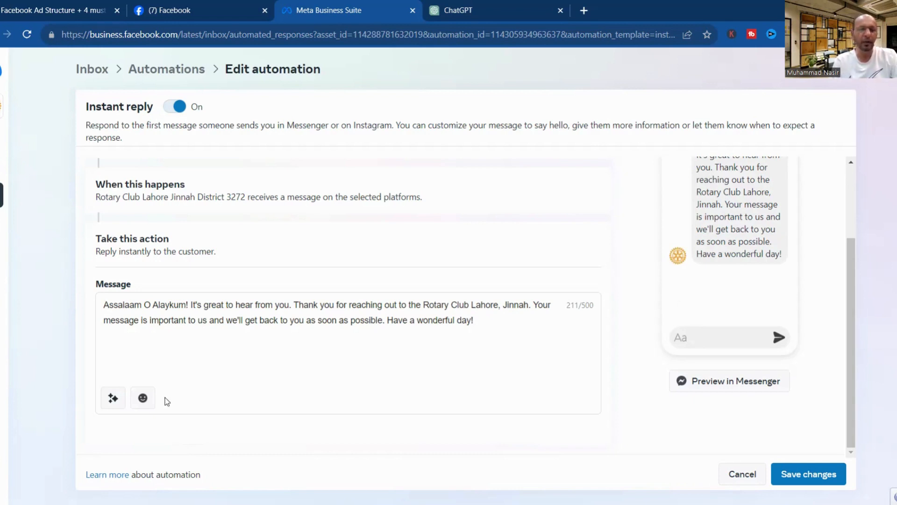
Ask ChatGPT to 'Create a greeting message for facebook messanger'.
left_click(487, 10)
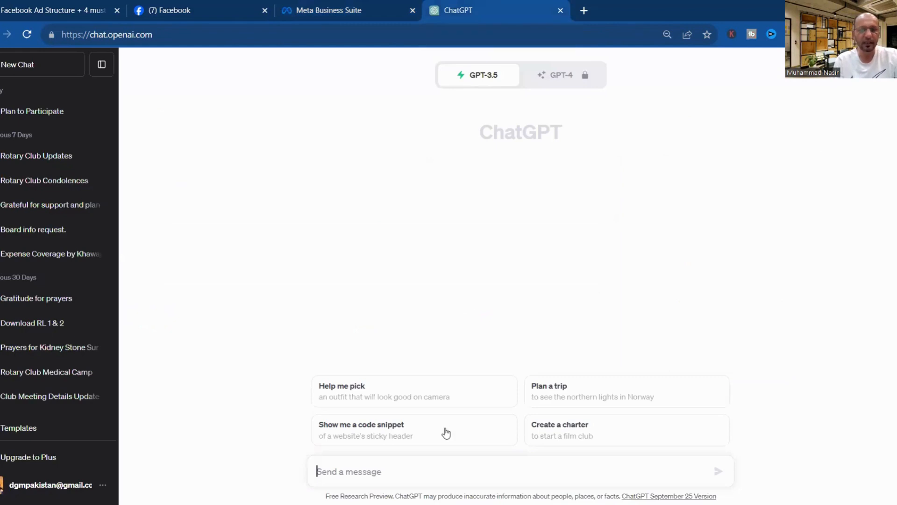
type("Create")
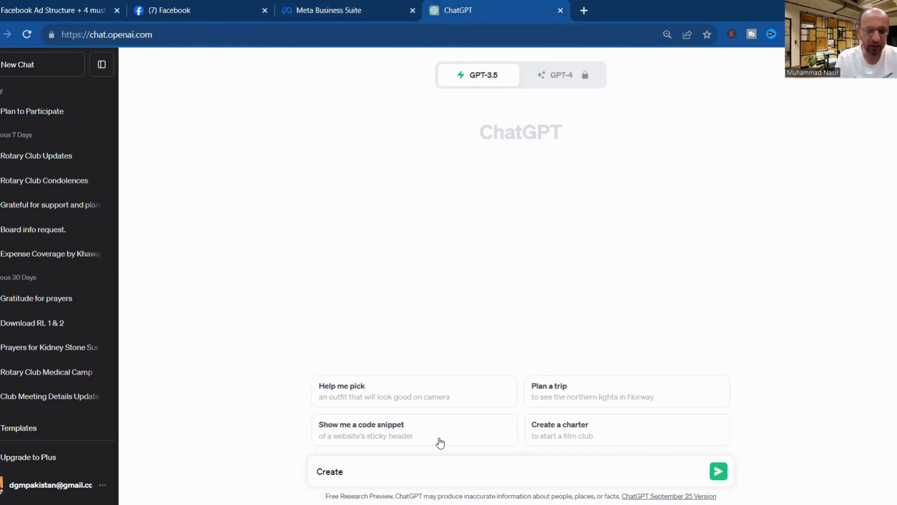
type("a g")
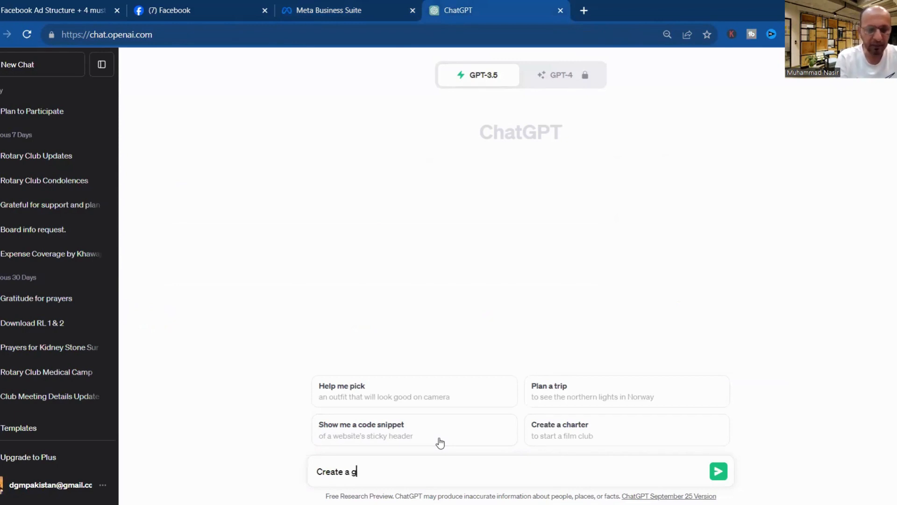
type("reeting message")
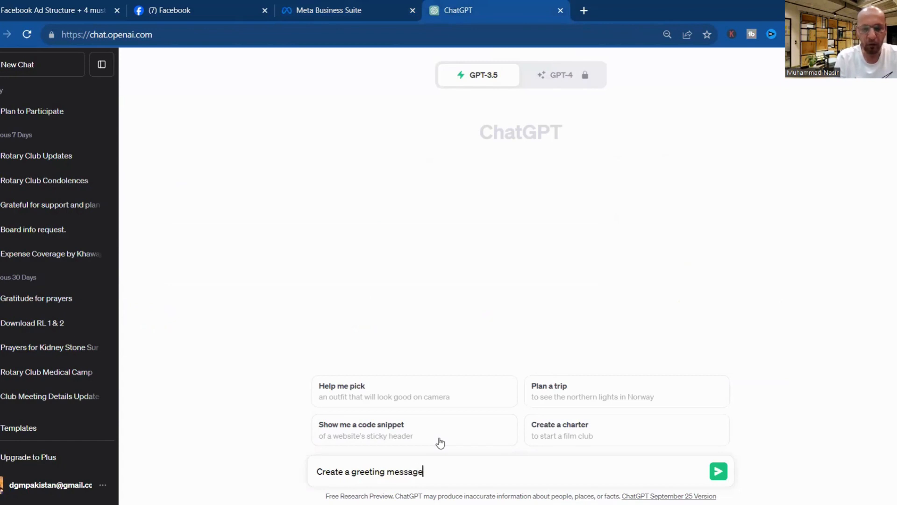
type(" for faceb")
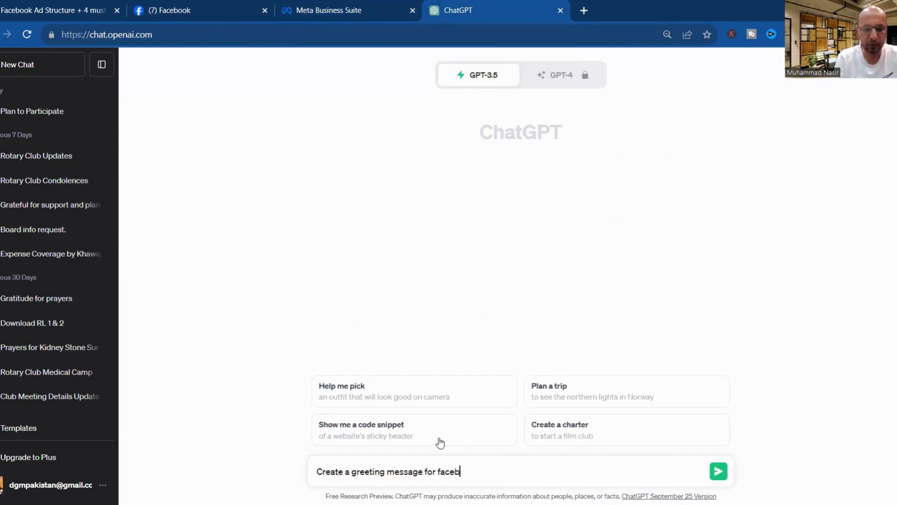
type("ook mes")
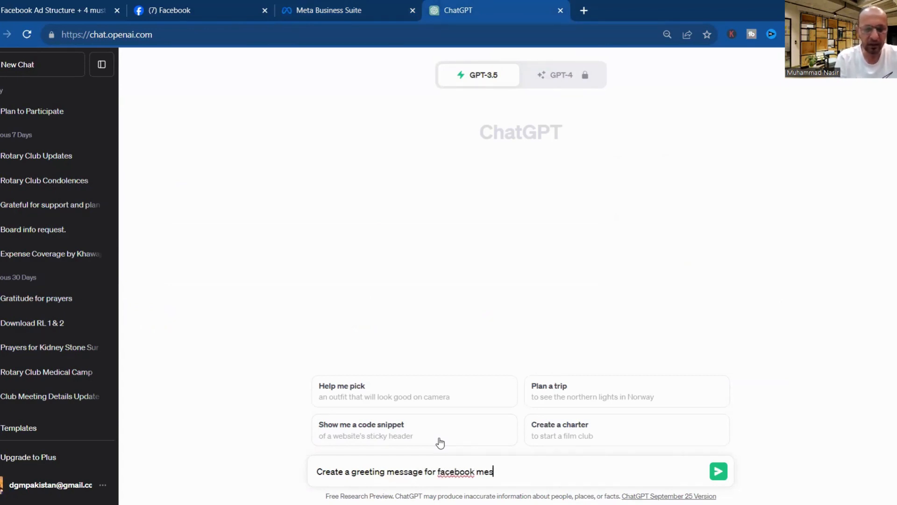
type("sanger")
key("Return")
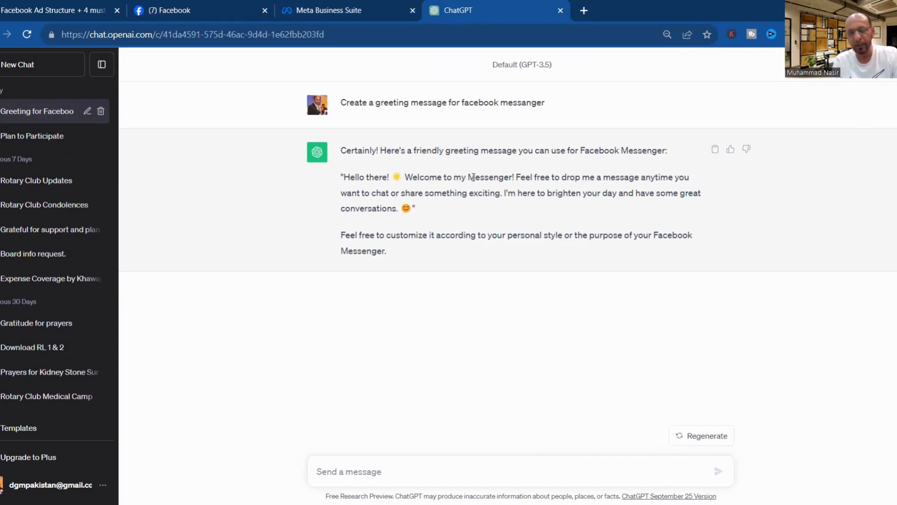
Select the reply's greeting text from 'Welcome to my Messenger' onward.
left_click_drag(454, 177, 512, 178)
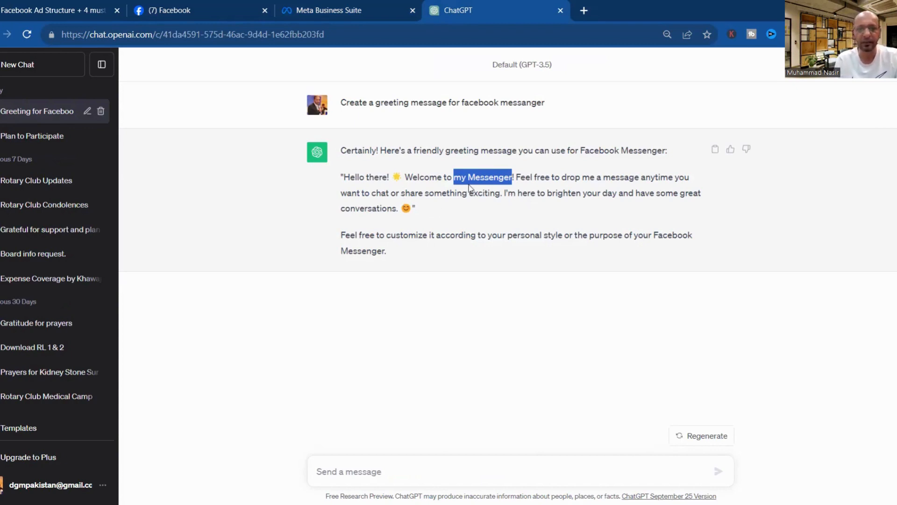
left_click(459, 194)
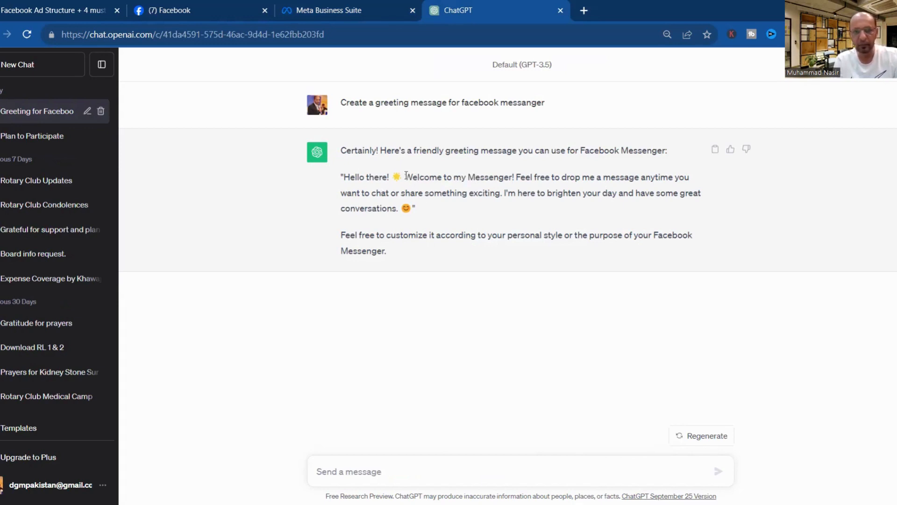
left_click_drag(405, 176, 440, 209)
key("ctrl+c")
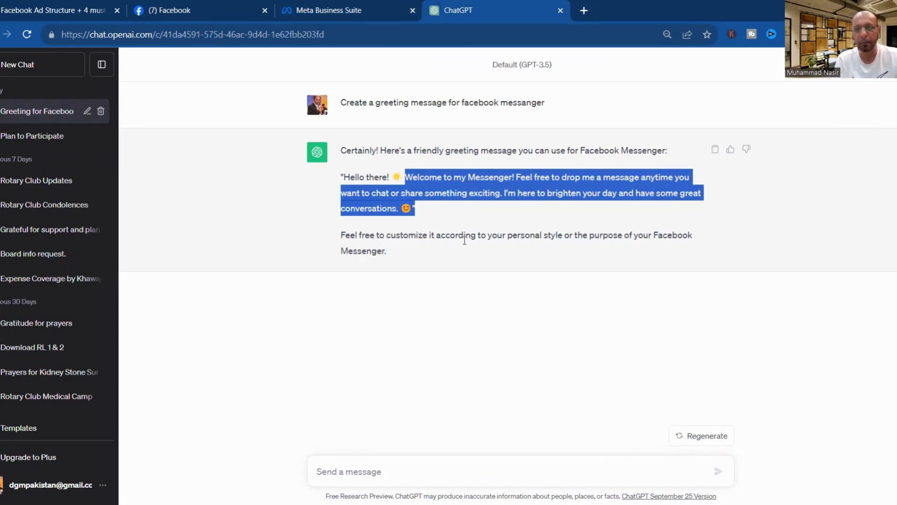
Replace the Instant reply text from 'Thank' onward with the pasted ChatGPT greeting.
left_click(314, 9)
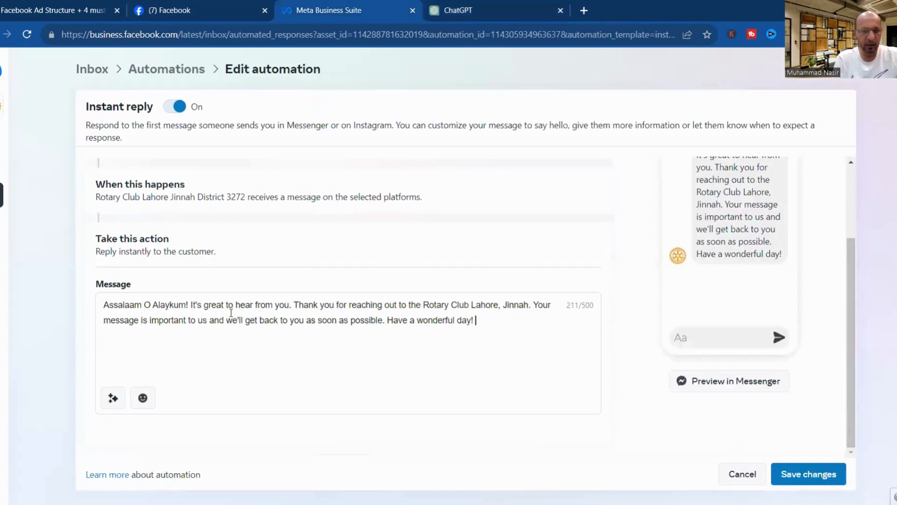
left_click(296, 305)
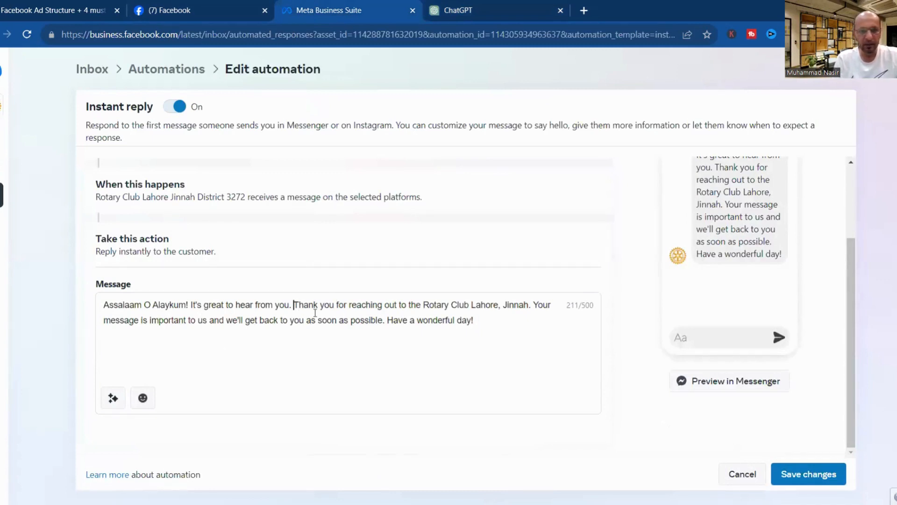
left_click_drag(294, 305, 385, 307)
left_click_drag(475, 323, 506, 327)
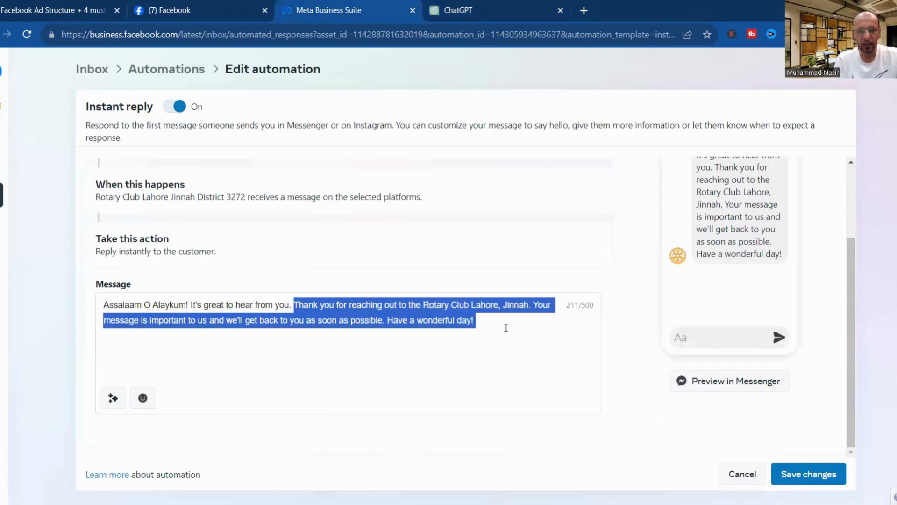
key("ctrl+v")
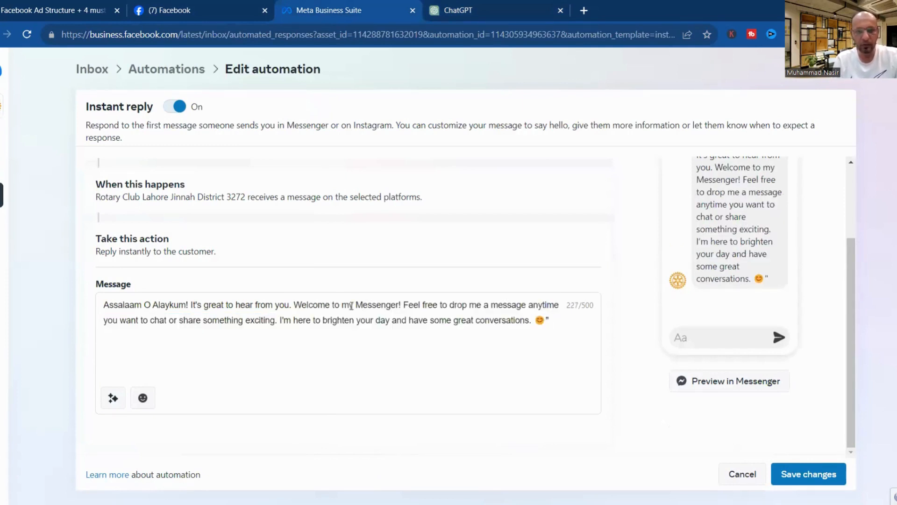
Change 'my Messenger' in the greeting to 'Rotary Club Lahore Jinnah.'.
left_click_drag(340, 305, 402, 308)
type("Rotary")
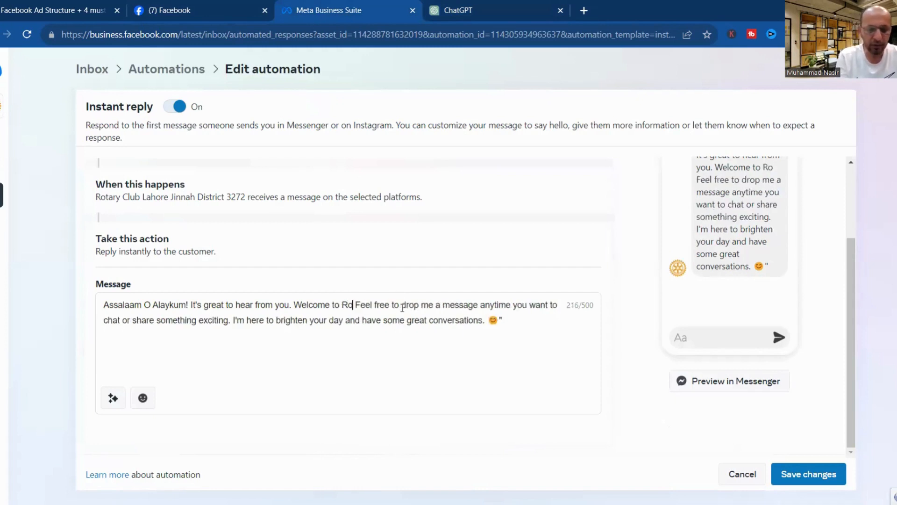
type(" Cliub")
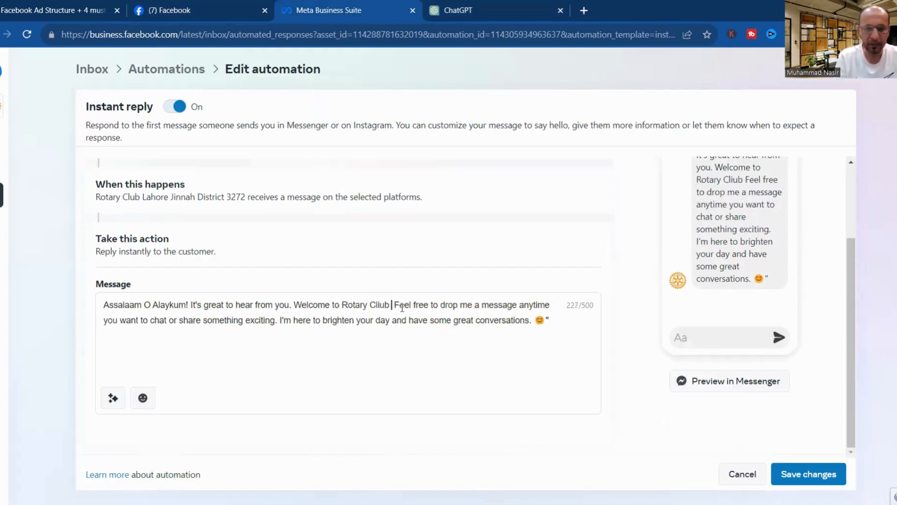
key("BackSpace")
key("BackSpace")
key("BackSpace")
key("BackSpace")
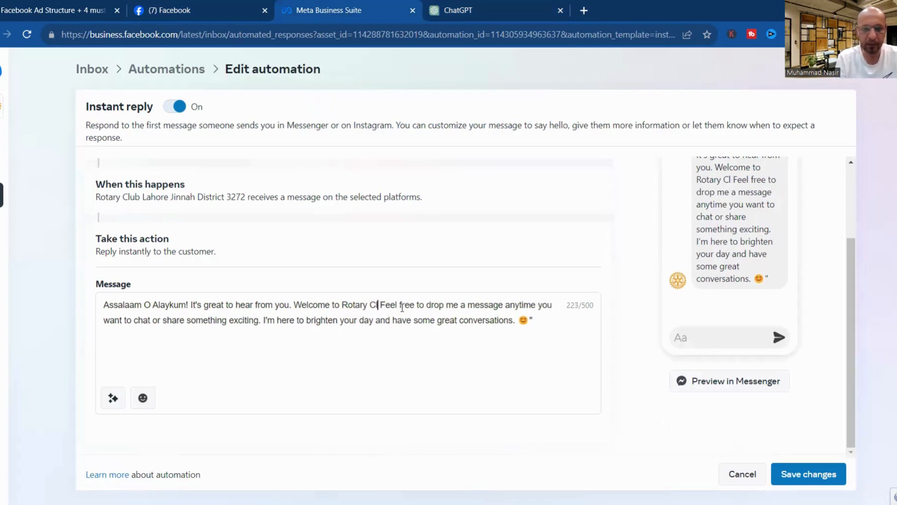
type("ub Lahore")
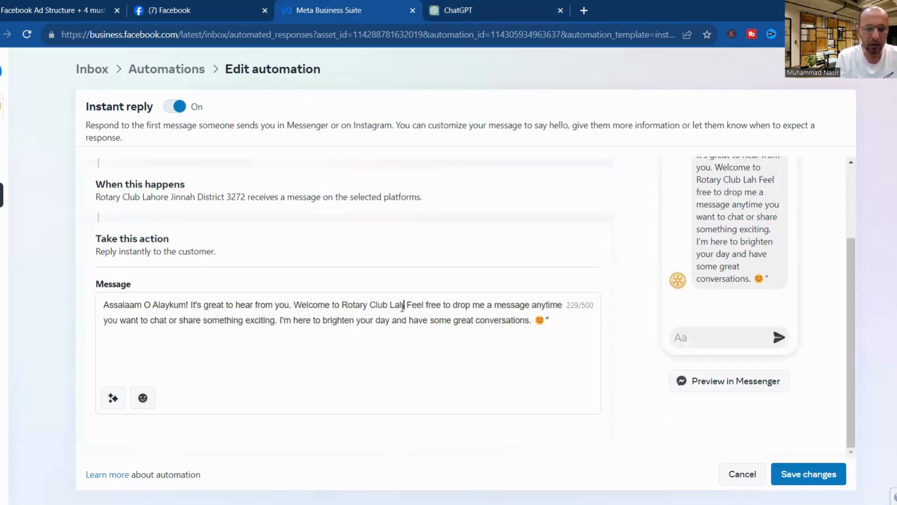
type(" Jinnah")
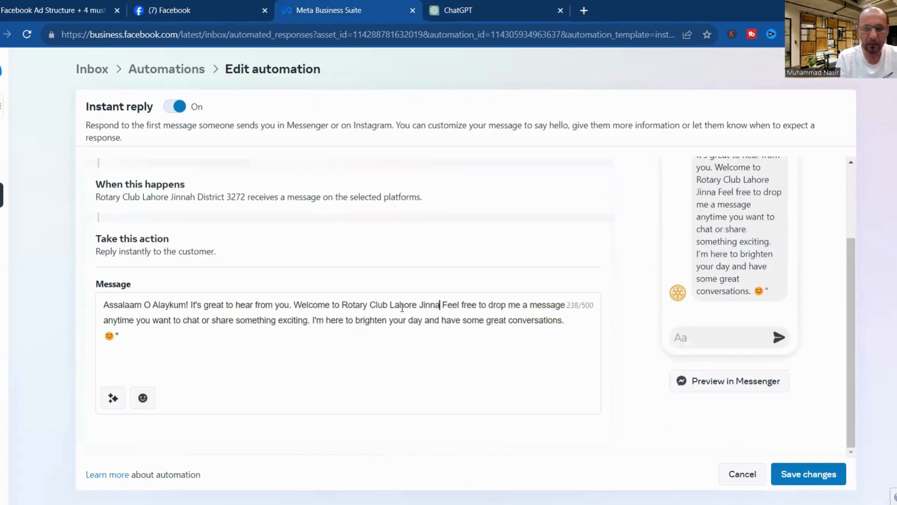
type(".")
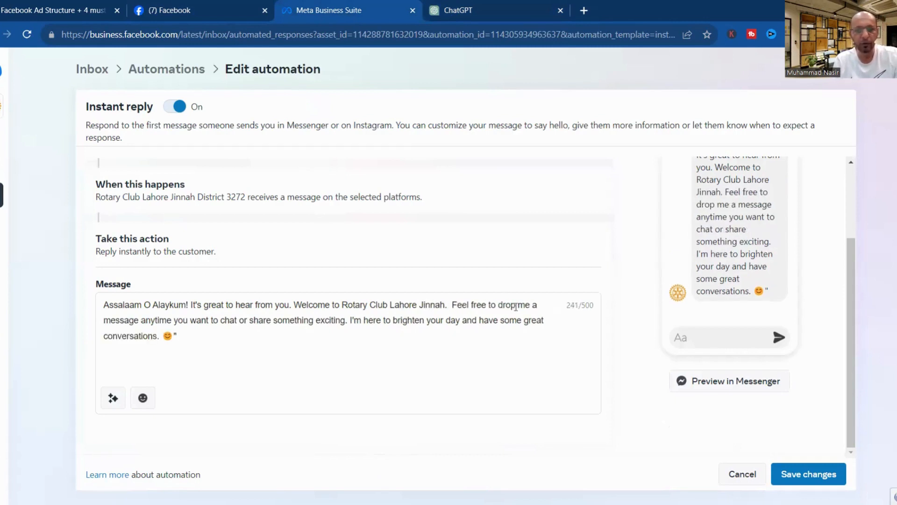
Change 'me' to 'us' and 'I'm' to 'We are', and delete the stray trailing quote.
left_click_drag(518, 304, 531, 303)
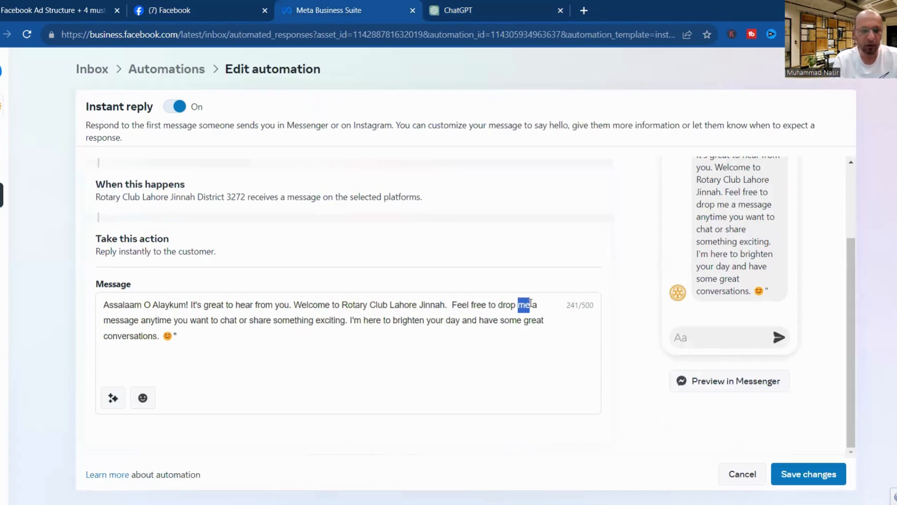
type("us")
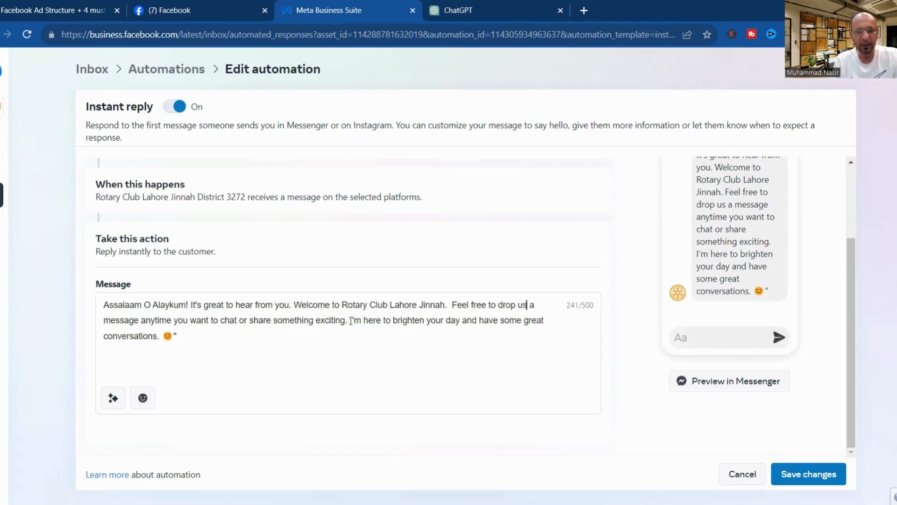
left_click_drag(349, 320, 361, 320)
type("We are")
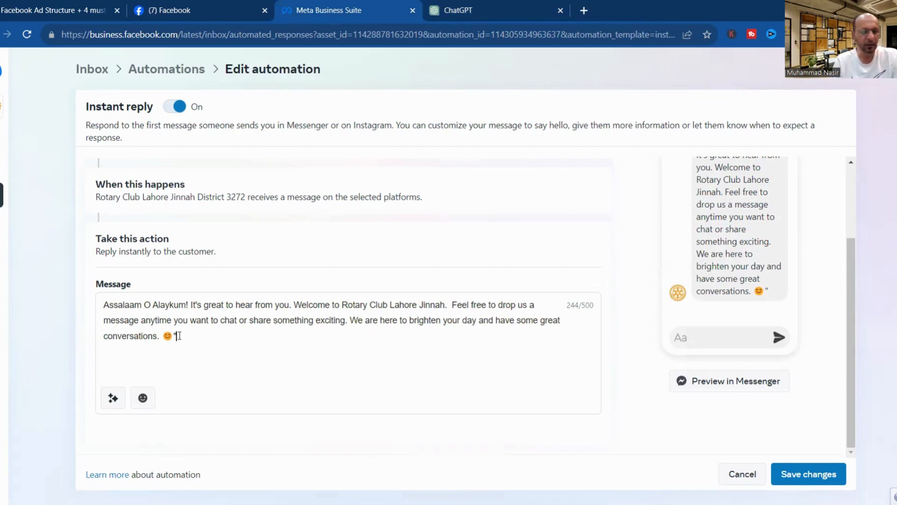
key("BackSpace")
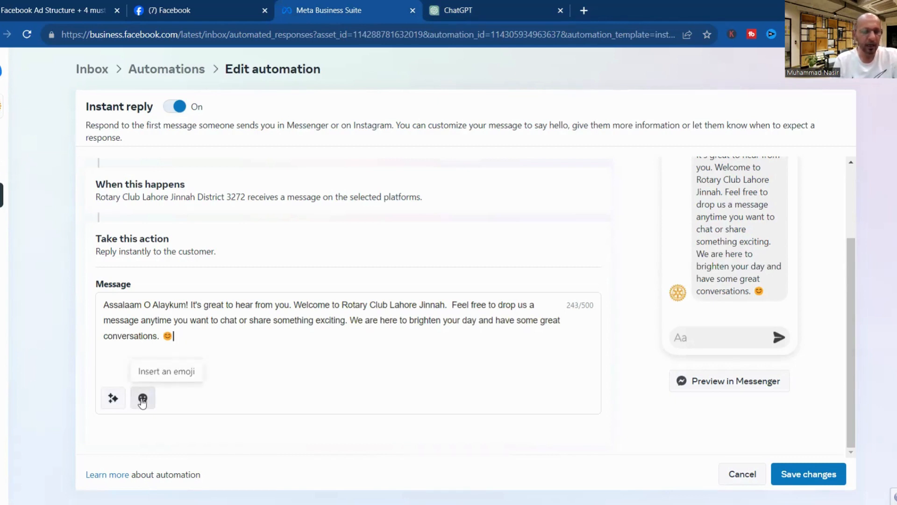
Put 'We are here to brighten your day…' on its own paragraph in the Instant reply.
left_click(142, 401)
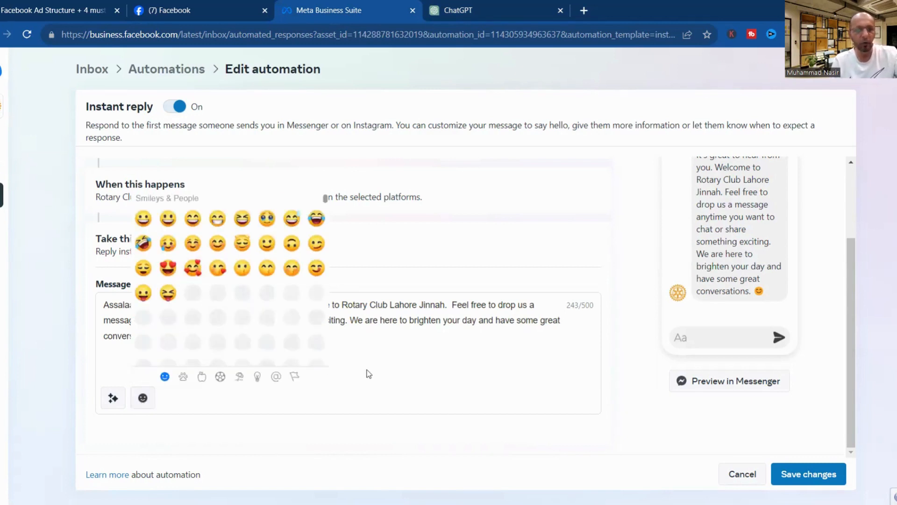
left_click(369, 347)
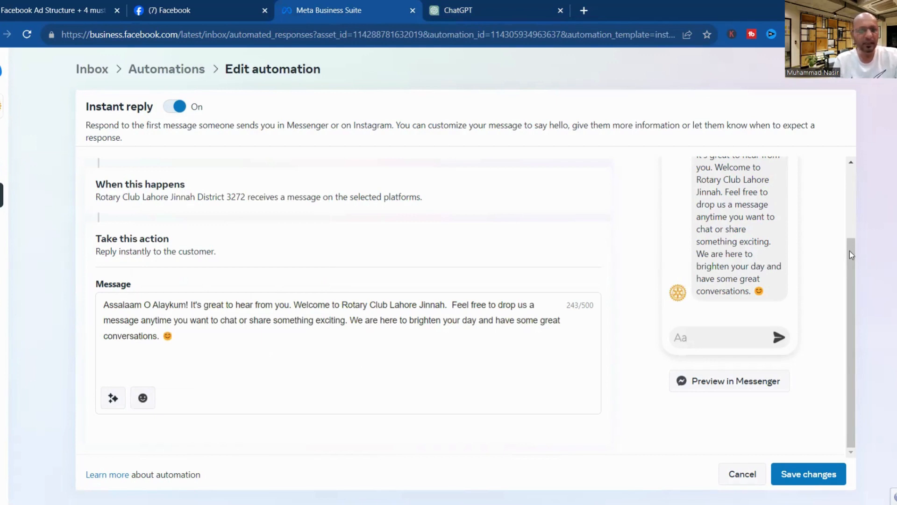
left_click_drag(850, 250, 843, 189)
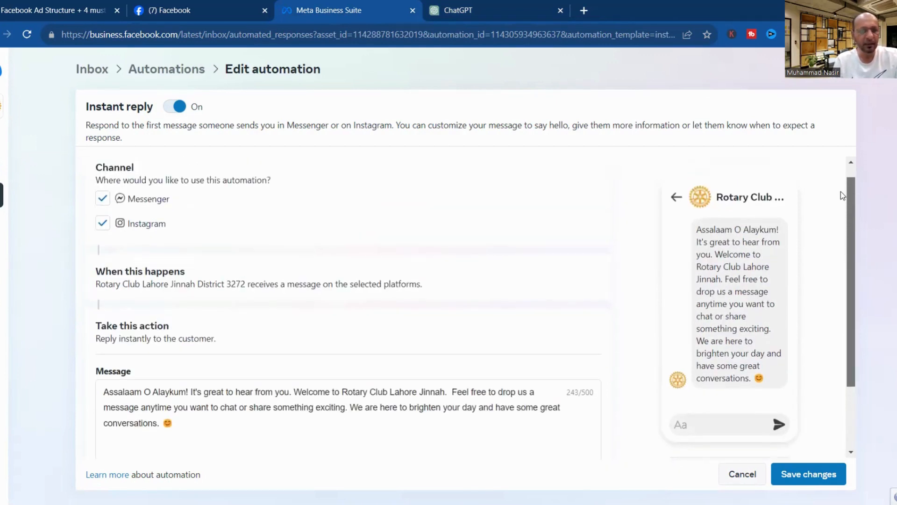
scroll(844, 201, "down", 2)
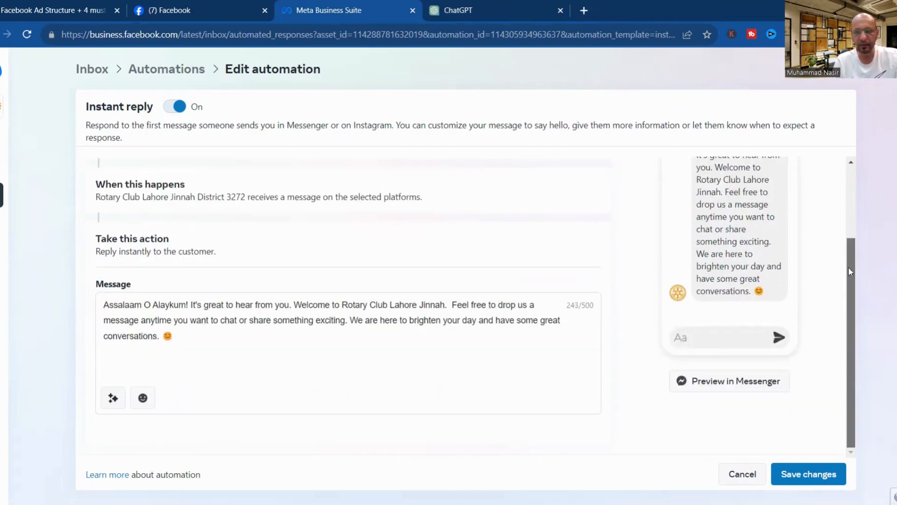
scroll(850, 271, "up", 2)
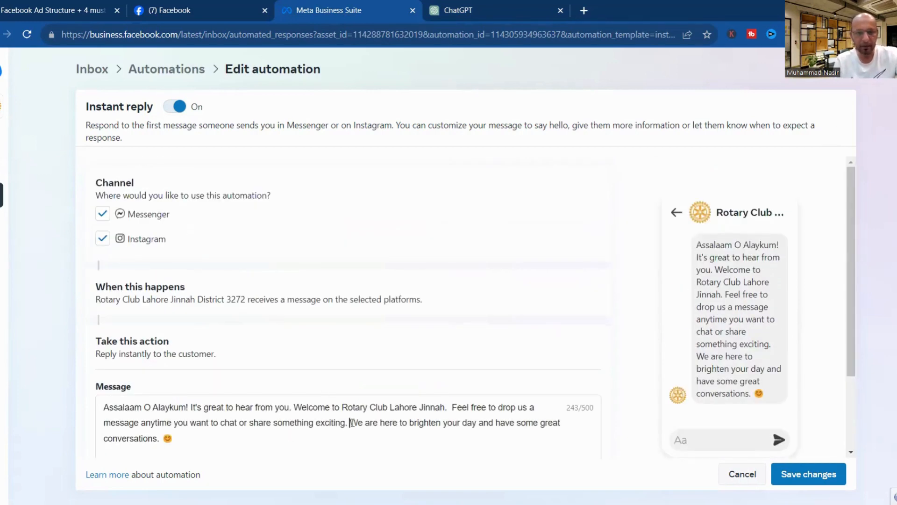
left_click(351, 423)
key("Return")
key("Return")
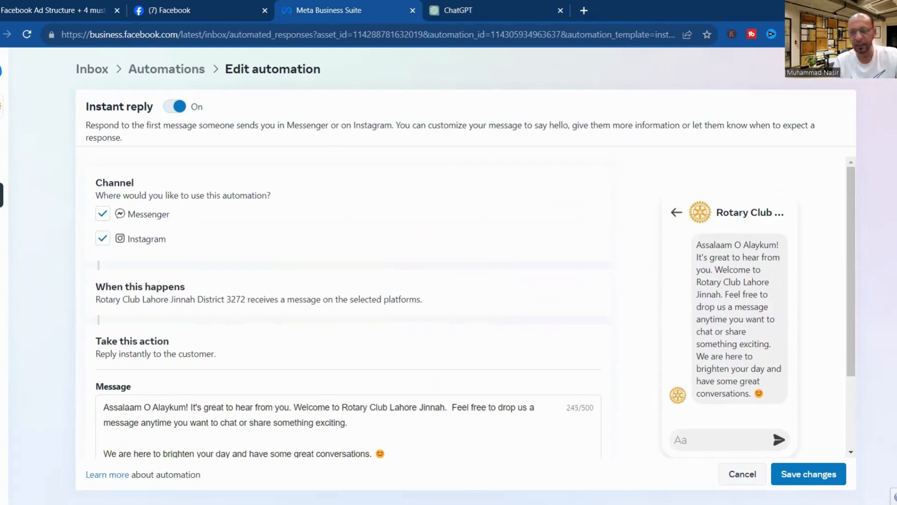
left_click_drag(850, 213, 849, 376)
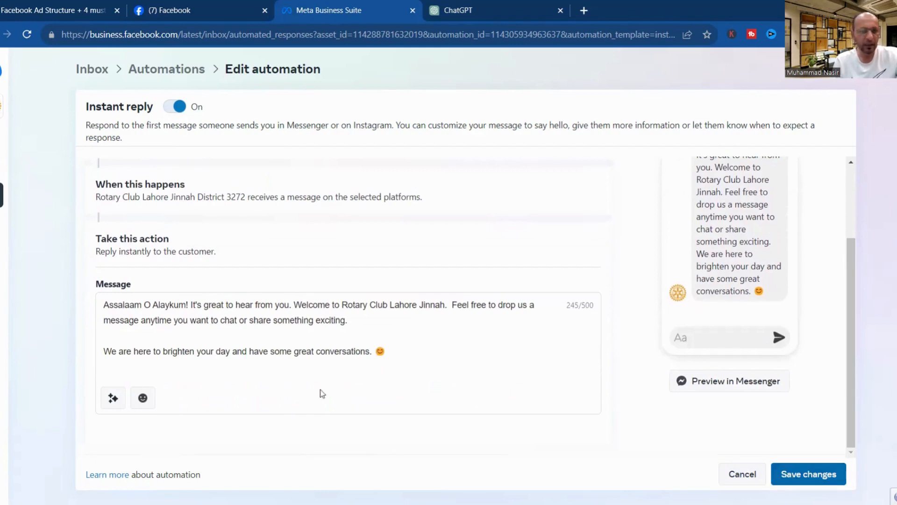
left_click(106, 304)
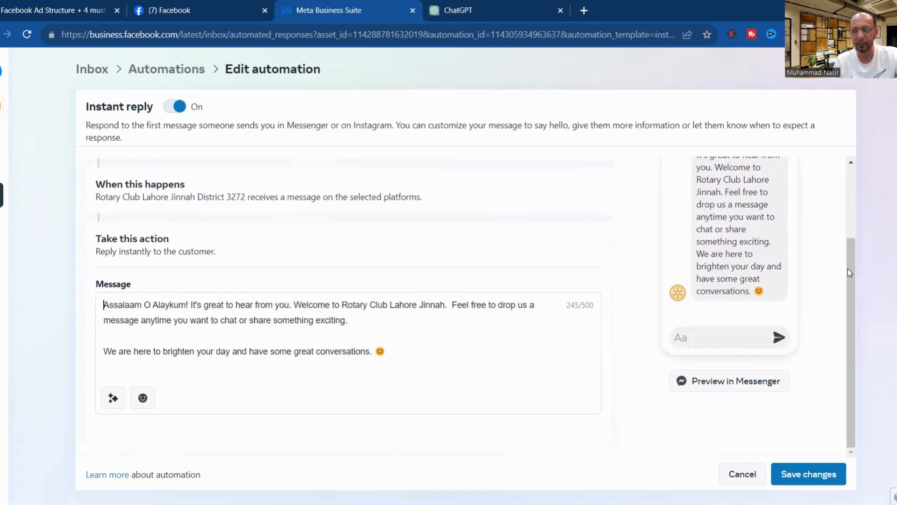
scroll(850, 268, "up", 3)
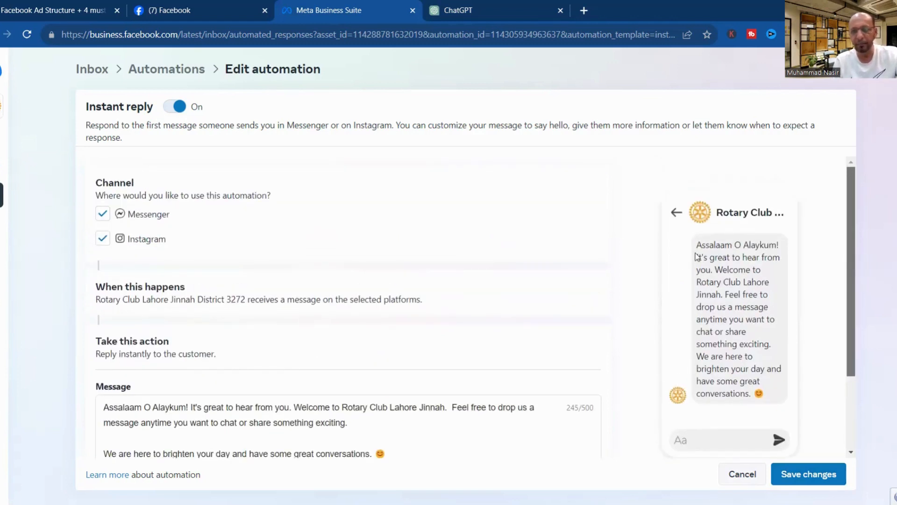
Save the Instant reply changes and scroll back to the Your automations list.
left_click(808, 474)
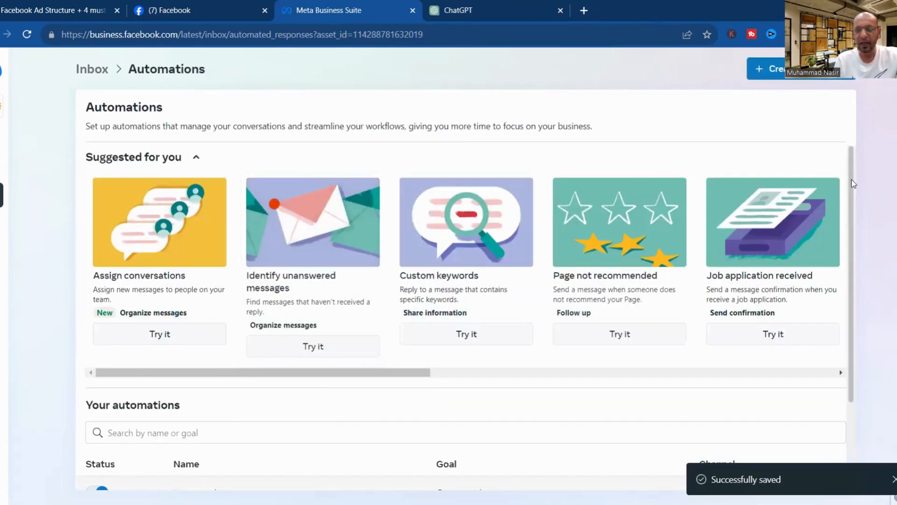
scroll(858, 252, "down", 2)
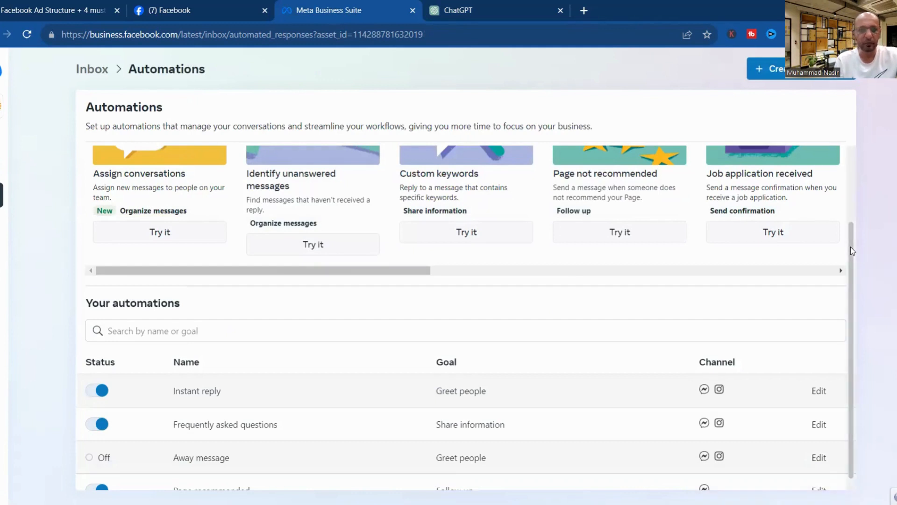
scroll(851, 250, "down", 1)
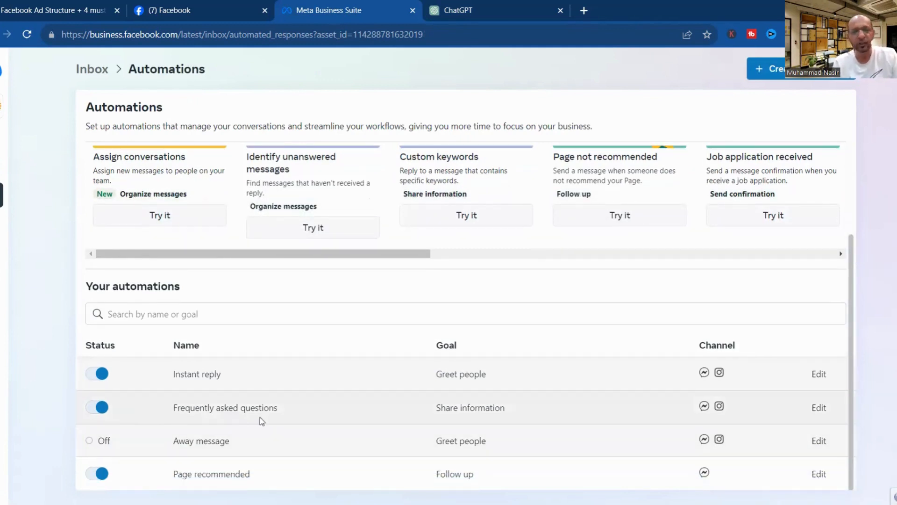
Open the Frequently asked questions editor and edit Question #1 to read 'What You Do ?'.
left_click(819, 409)
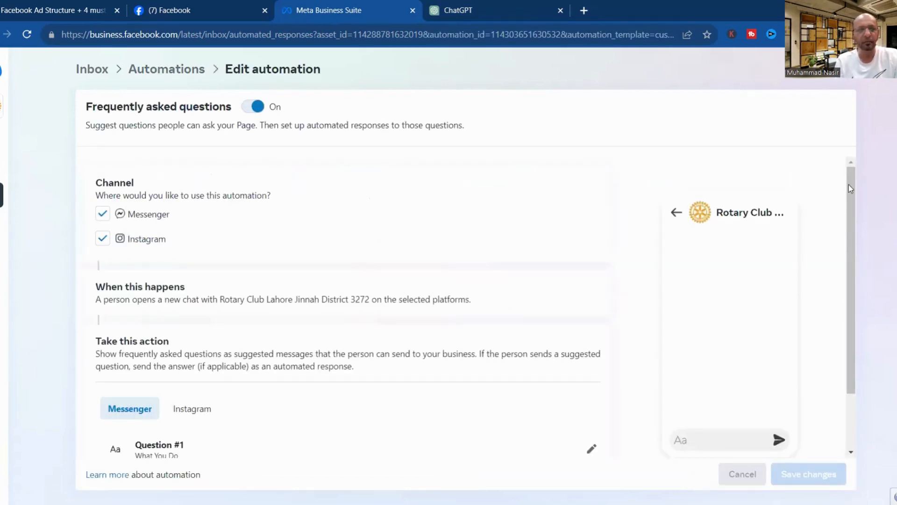
left_click_drag(849, 184, 857, 280)
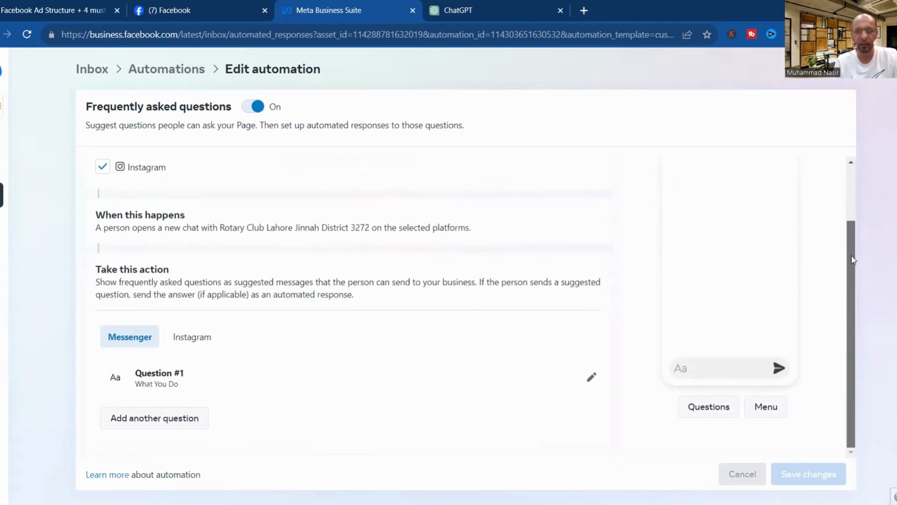
mouse_move(848, 225)
left_mouse_down()
mouse_move(842, 180)
mouse_move(839, 239)
left_mouse_up()
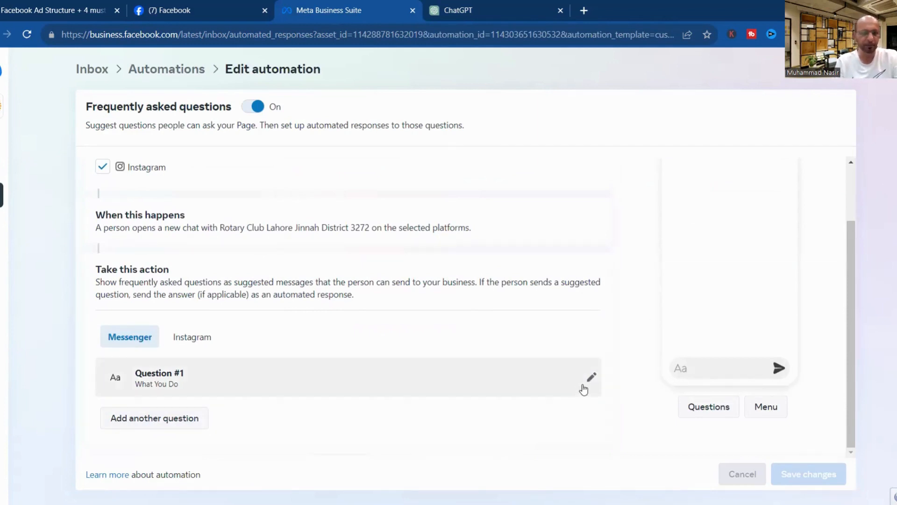
left_click(584, 389)
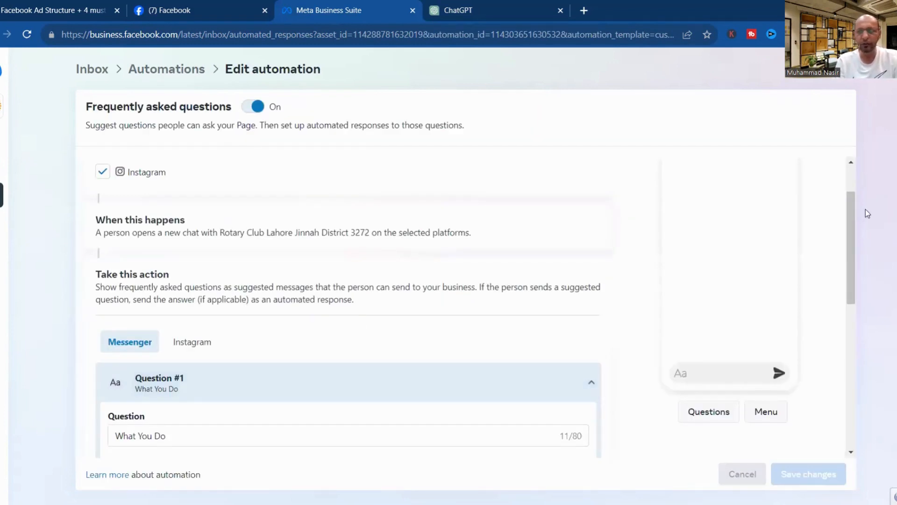
scroll(849, 264, "down", 5)
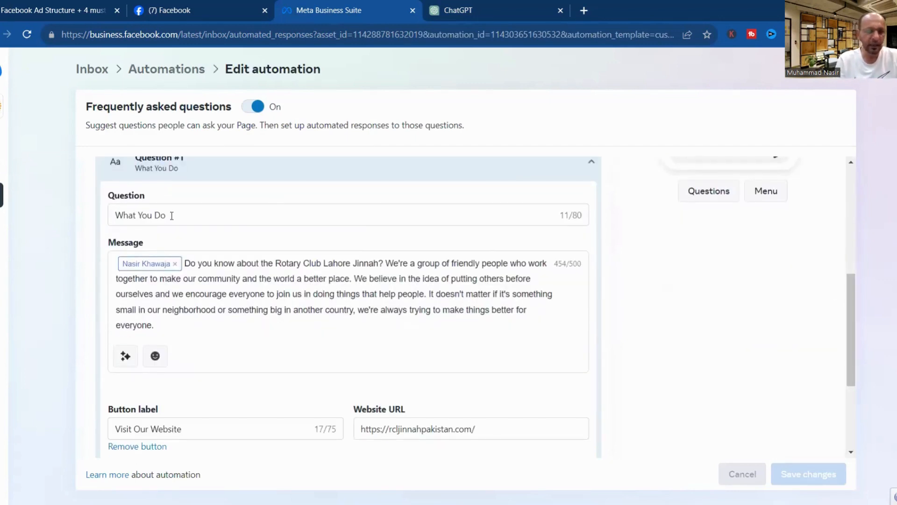
left_click(172, 216)
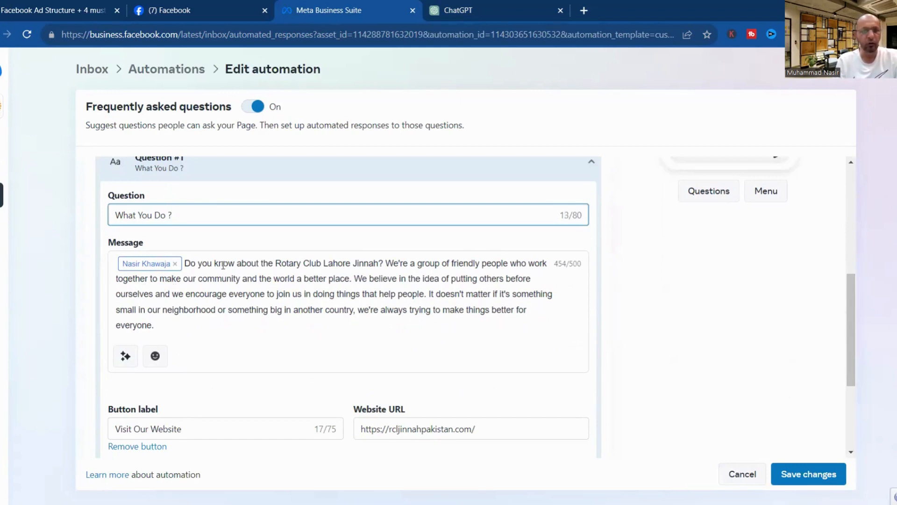
Break the FAQ answer after 'place.' so 'We believe in the idea…' begins a new paragraph.
left_click(386, 263)
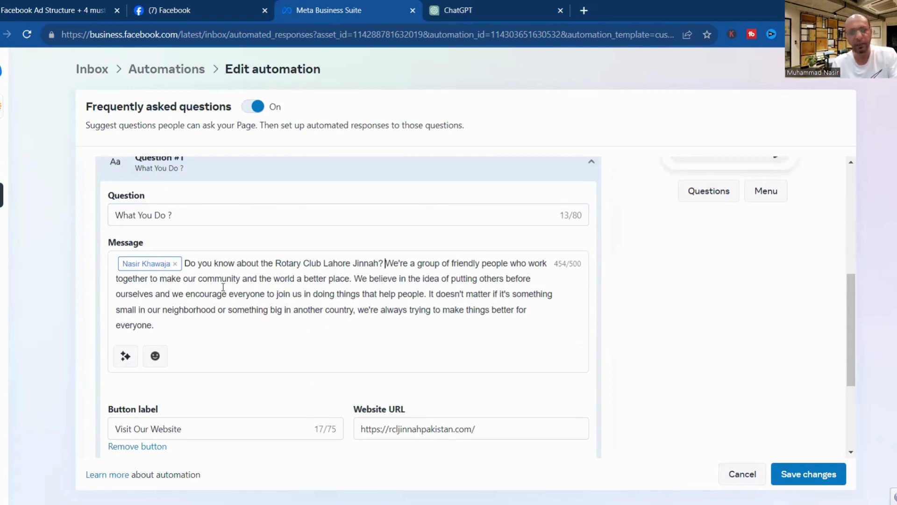
left_click(352, 279)
key("Return")
key("Return")
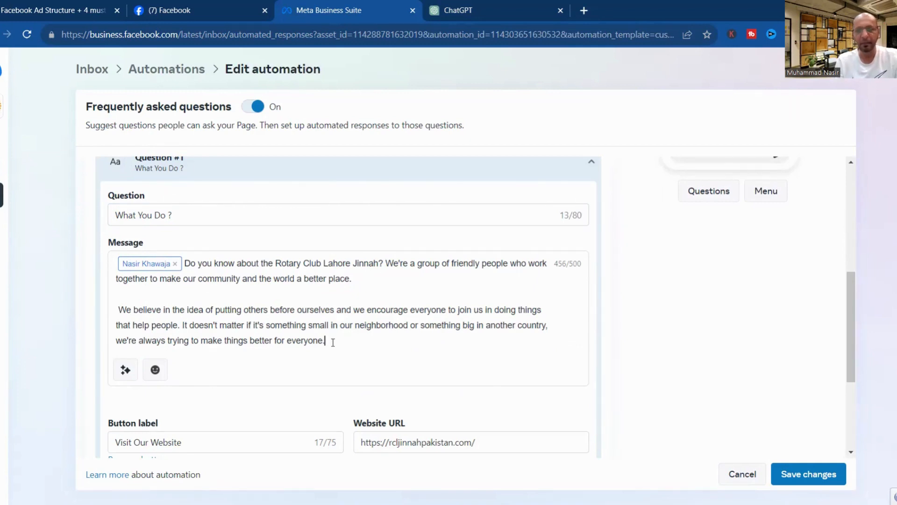
left_click_drag(851, 279, 851, 316)
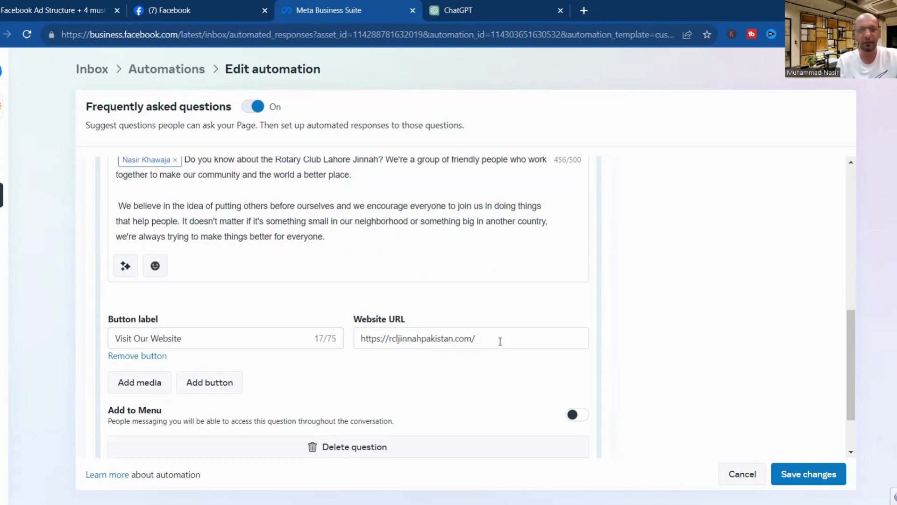
Cancel a media attachment and remove an empty second label-and-link pair from the FAQ answer.
left_click(139, 389)
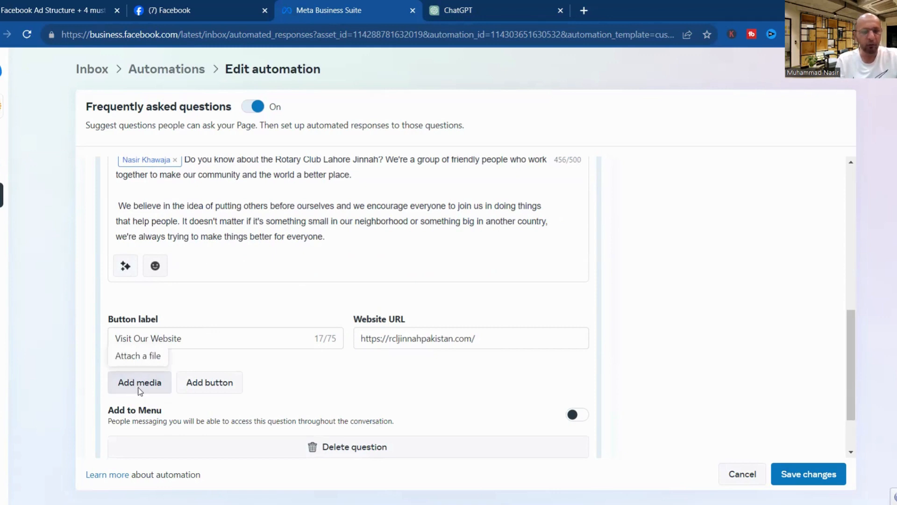
left_click(410, 277)
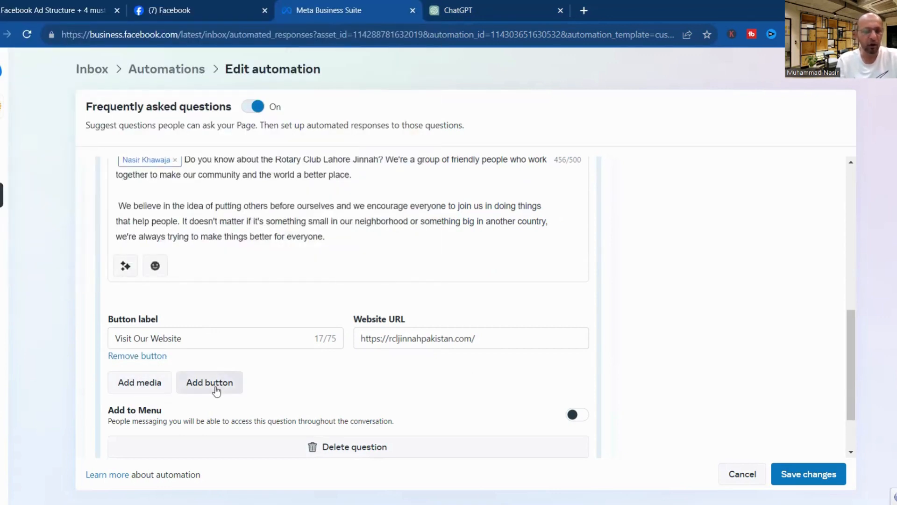
left_click(217, 389)
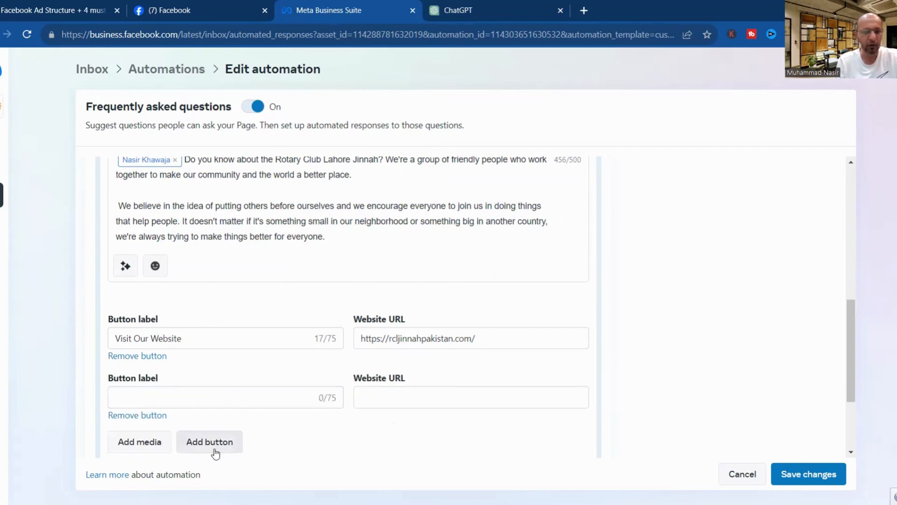
left_click(145, 416)
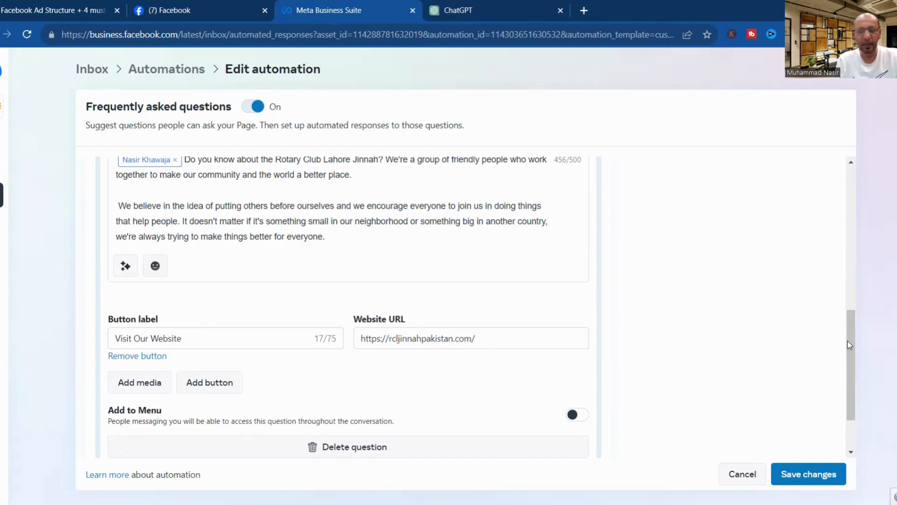
Review the FAQ question and Visit Our Website link to rcljinnahpakistan.com, then save changes.
left_click_drag(848, 341, 840, 283)
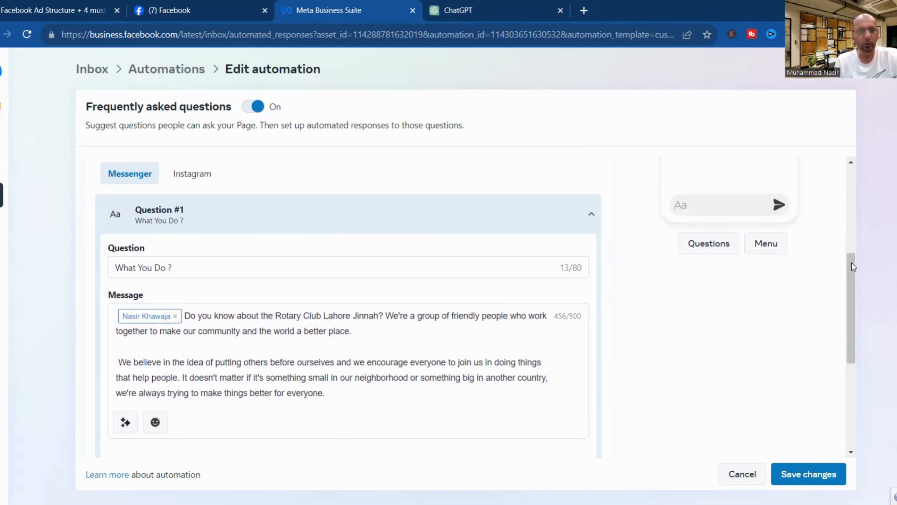
left_click_drag(851, 267, 859, 379)
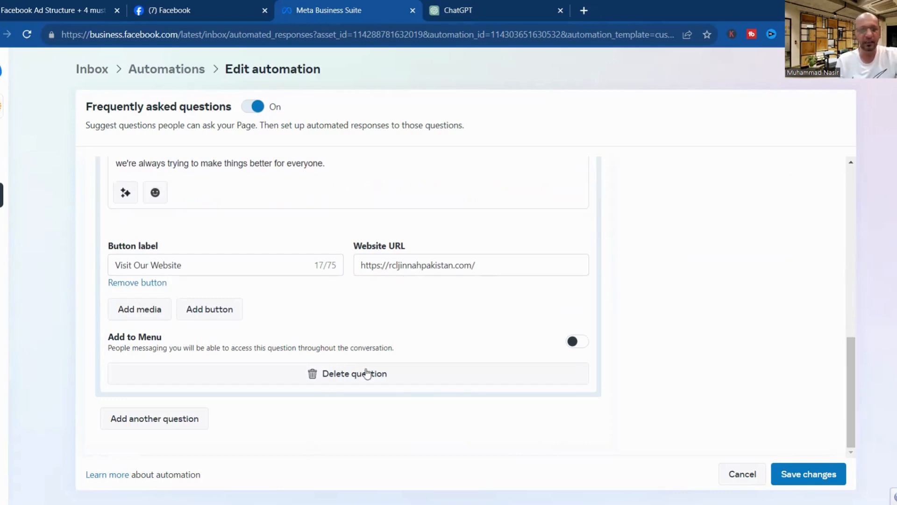
left_click_drag(849, 354, 857, 392)
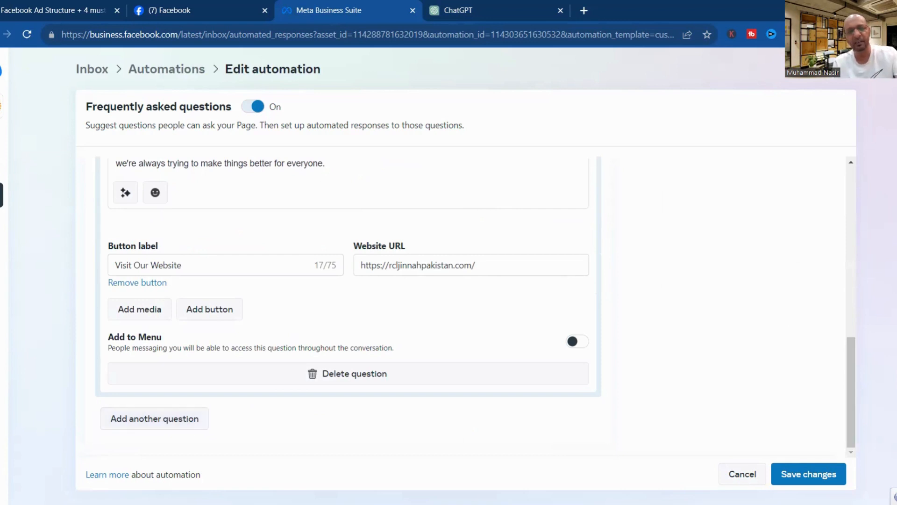
left_click(808, 474)
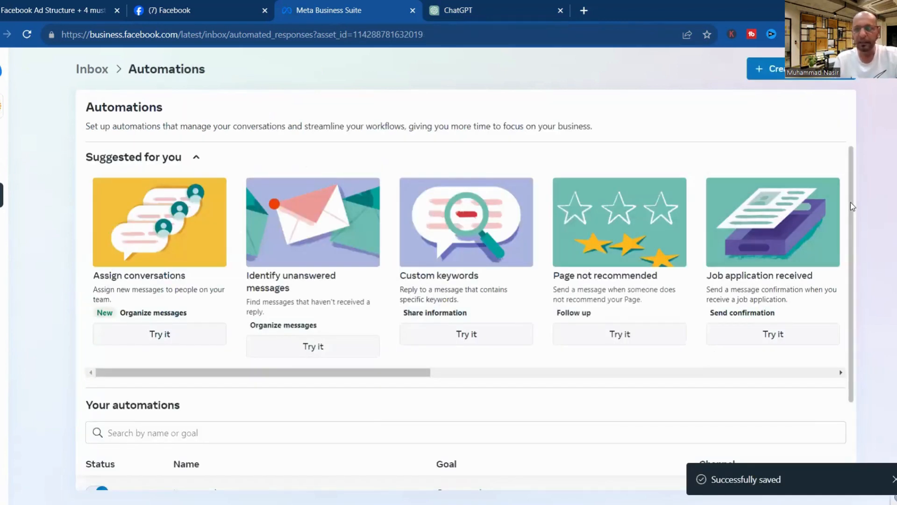
Edit the Away message row under Your automations and scroll down to its Message box.
left_click_drag(851, 201, 852, 312)
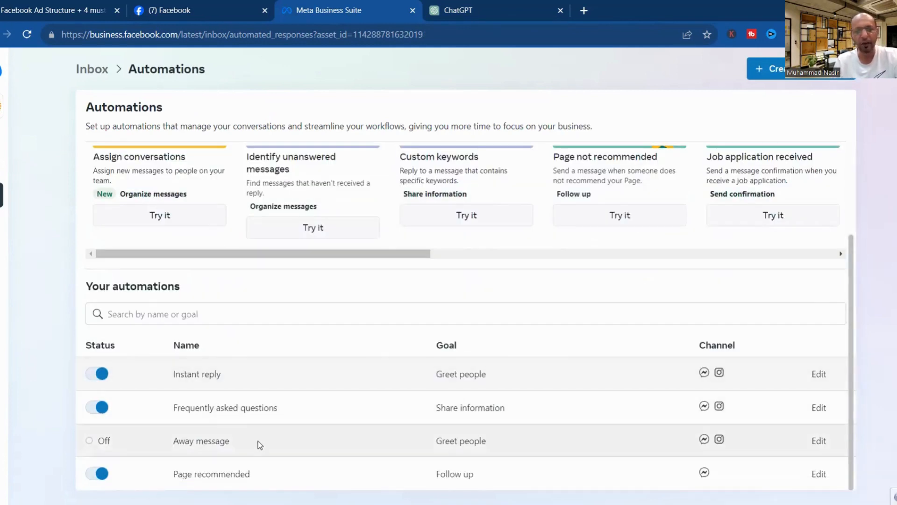
left_click(819, 442)
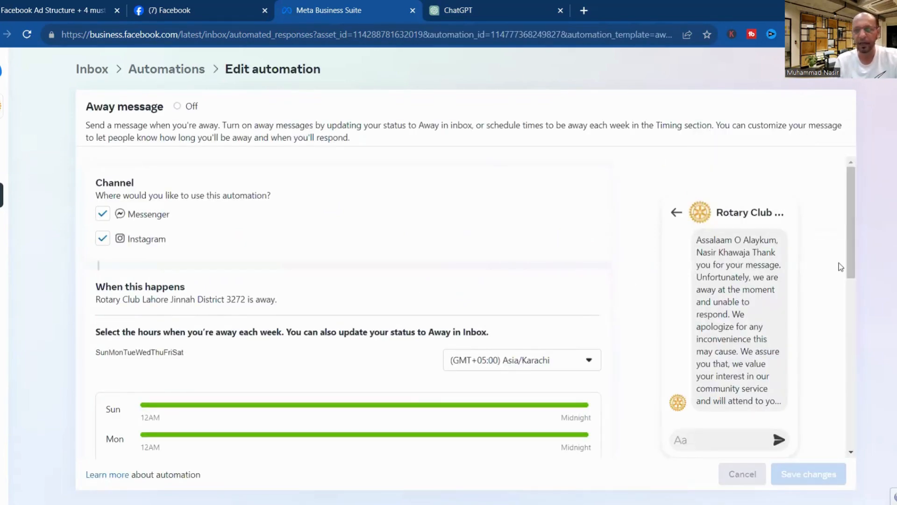
scroll(850, 242, "down", 5)
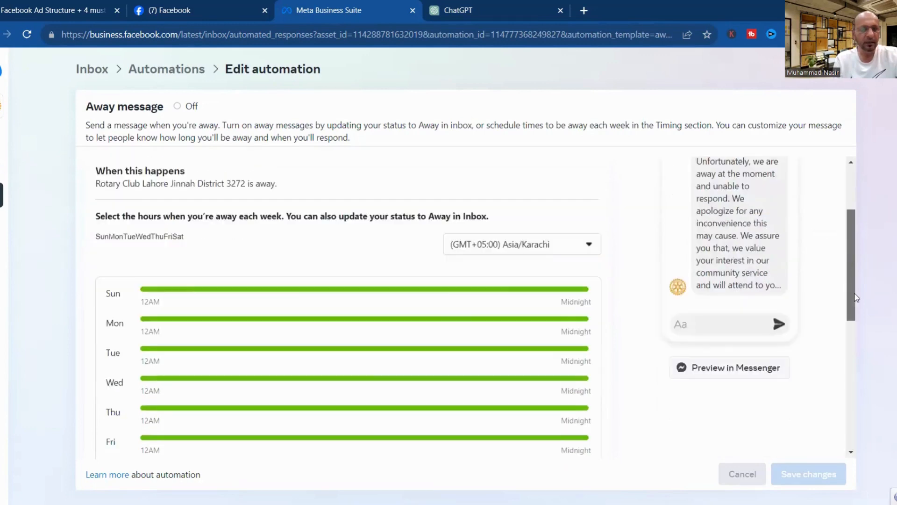
left_click_drag(859, 267, 865, 431)
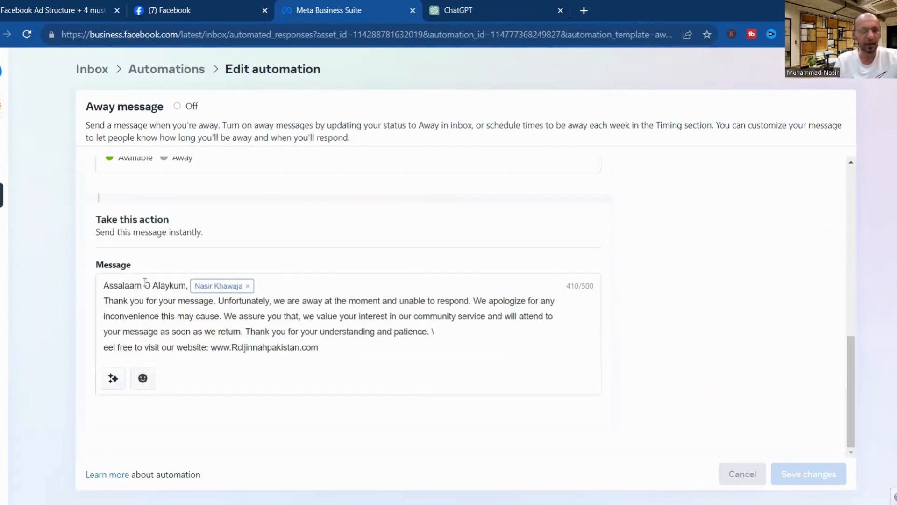
Split the Away message reply so 'We assure you that' starts its own paragraph.
left_click(225, 317)
key("Return")
key("Return")
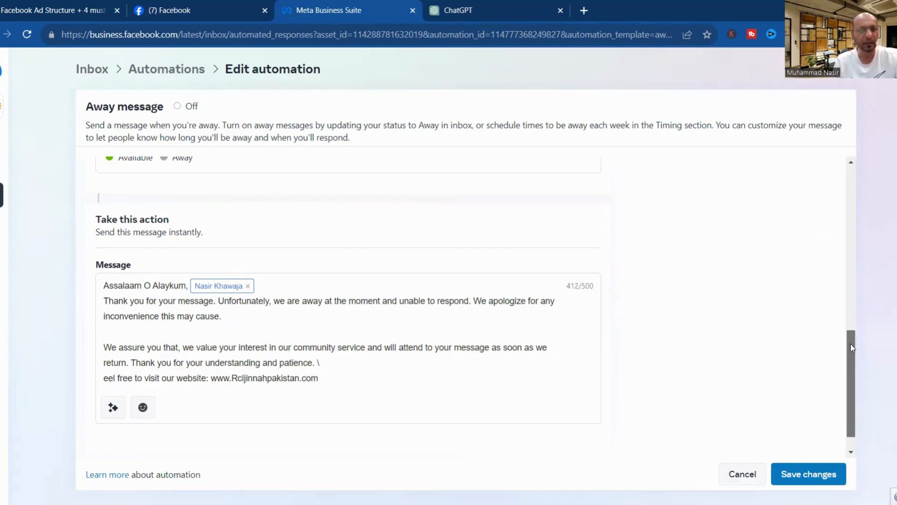
left_click_drag(851, 347, 837, 186)
left_click_drag(849, 221, 853, 245)
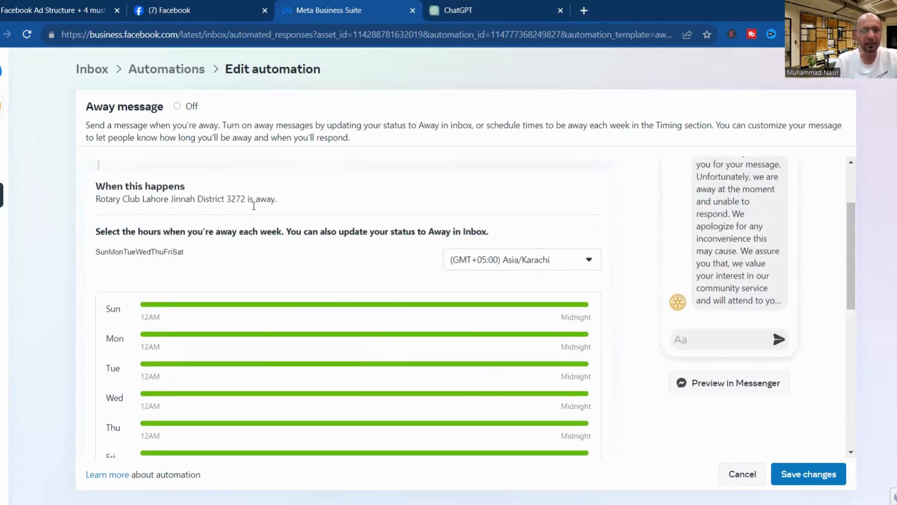
left_click_drag(856, 222, 847, 151)
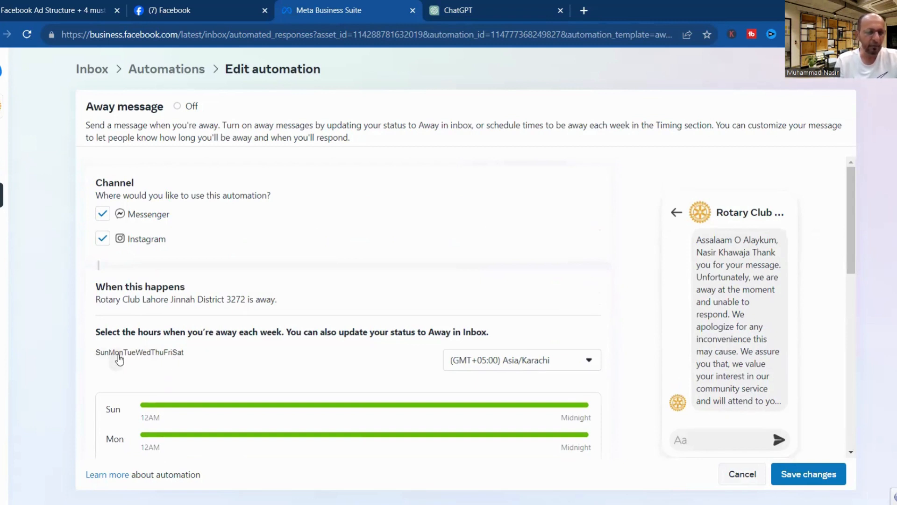
Give Monday a custom away time range from 6:00 PM to 9:00 AM.
left_click(117, 353)
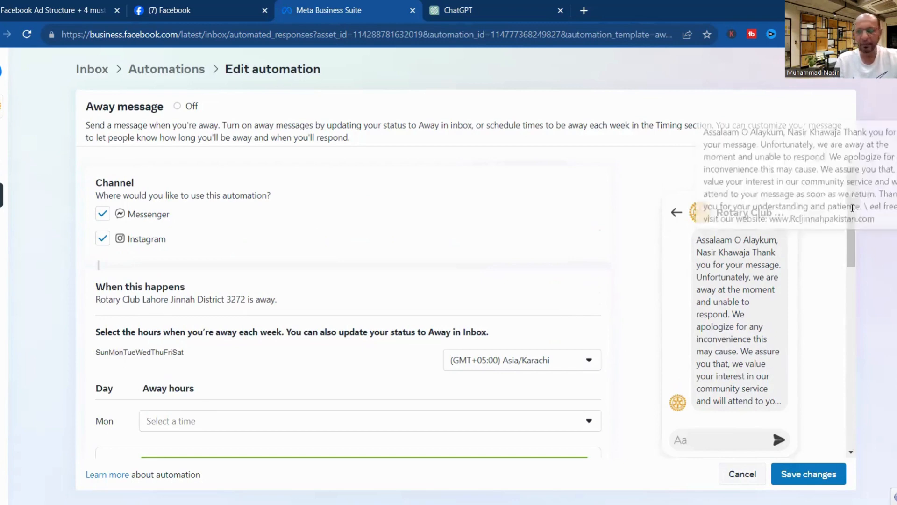
scroll(855, 258, "down", 4)
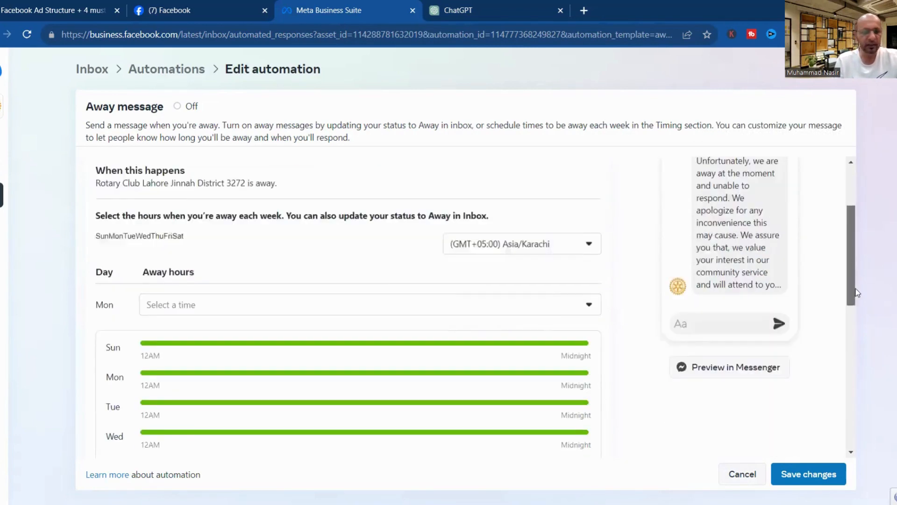
left_click(292, 241)
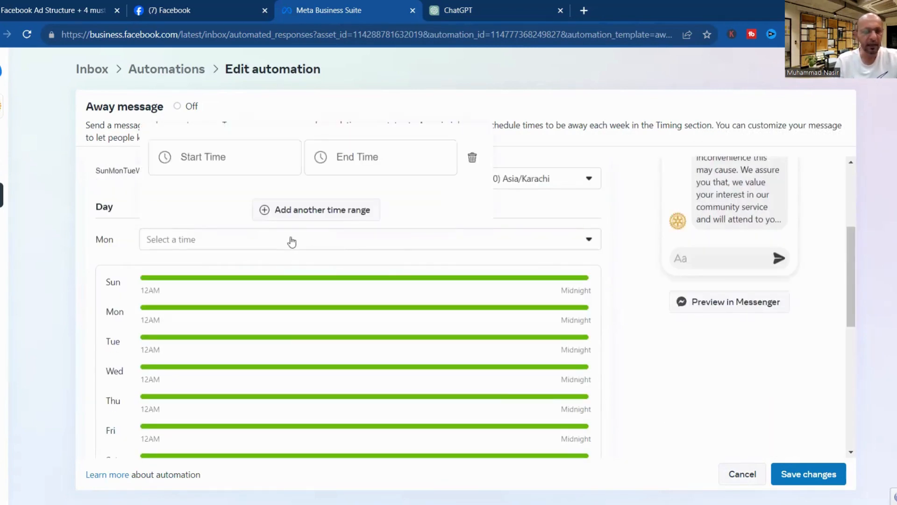
left_click(235, 170)
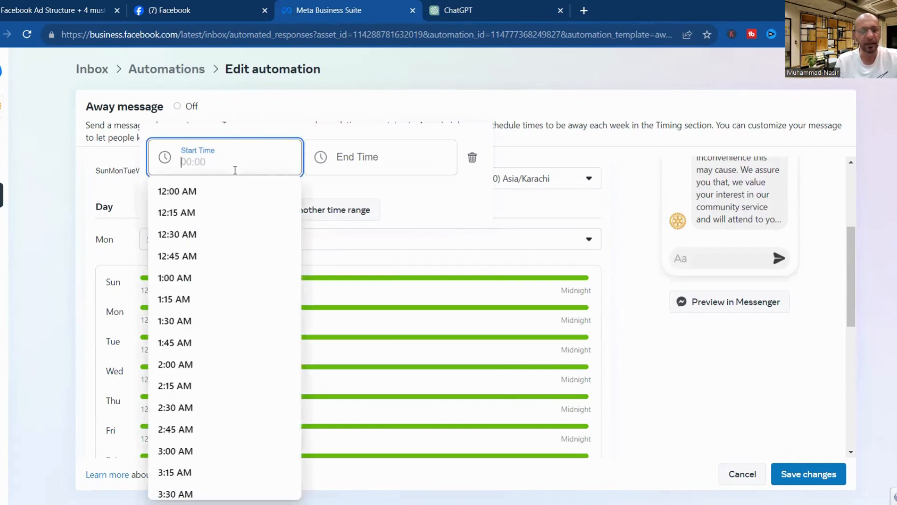
type("10:00")
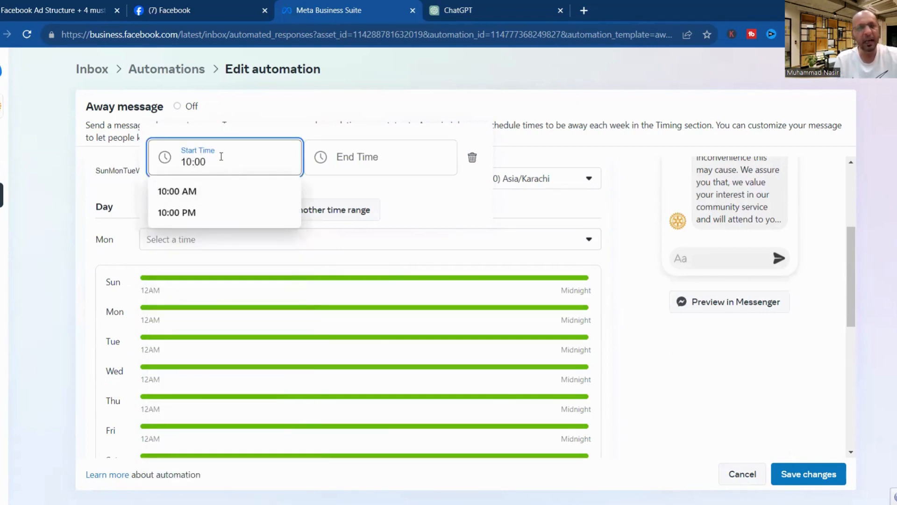
left_click_drag(222, 160, 160, 162)
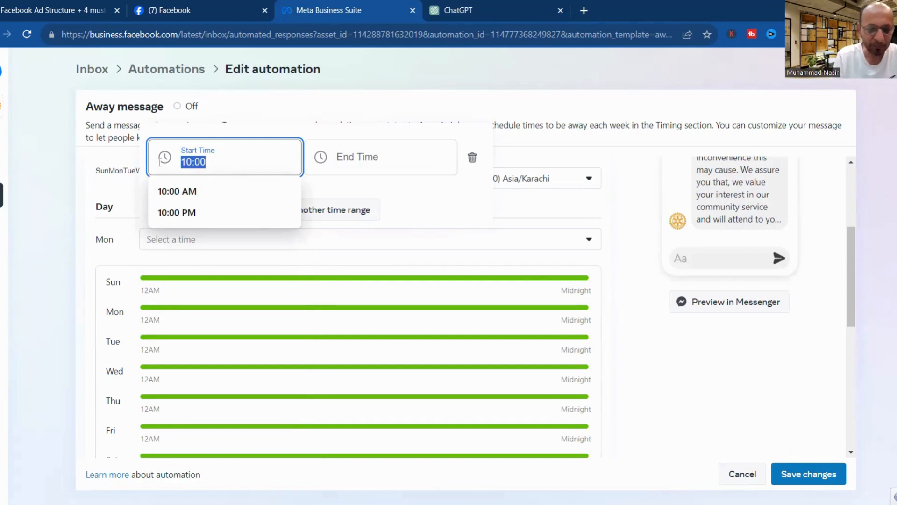
type("6:")
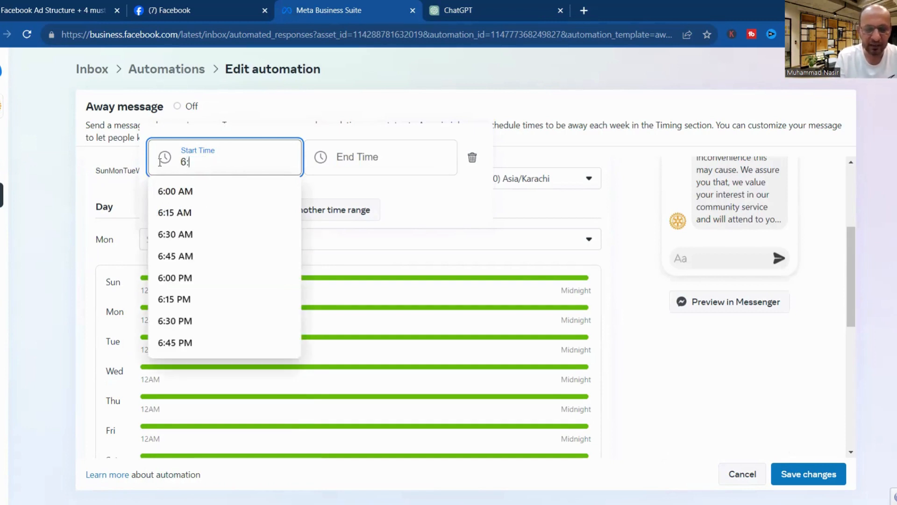
type("00 Pm")
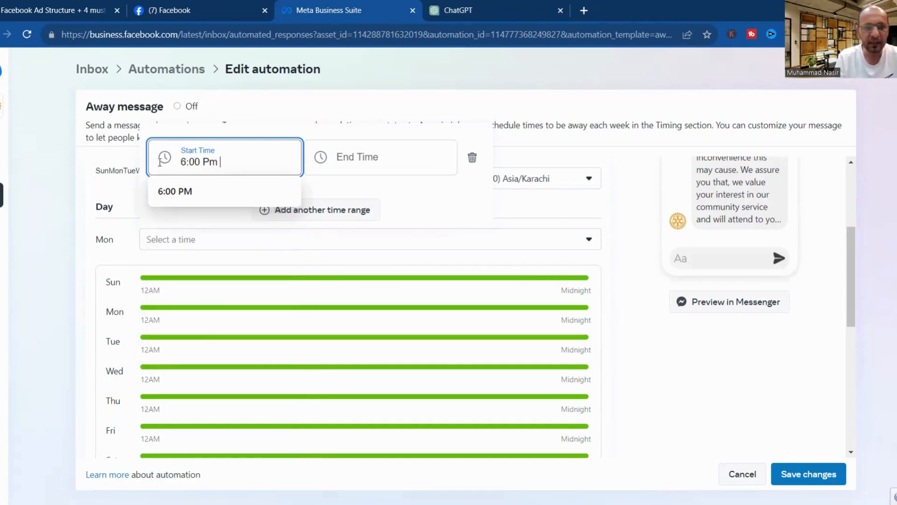
left_click(365, 162)
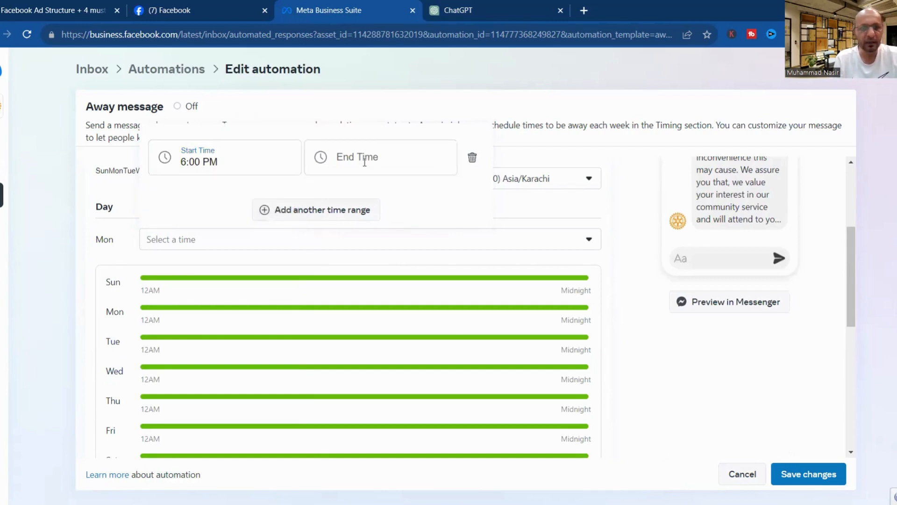
left_click(365, 161)
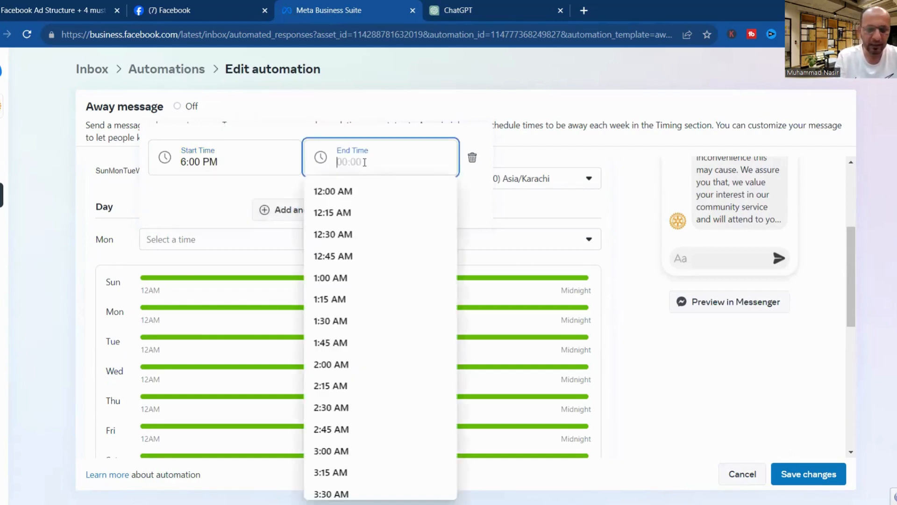
type("9:00")
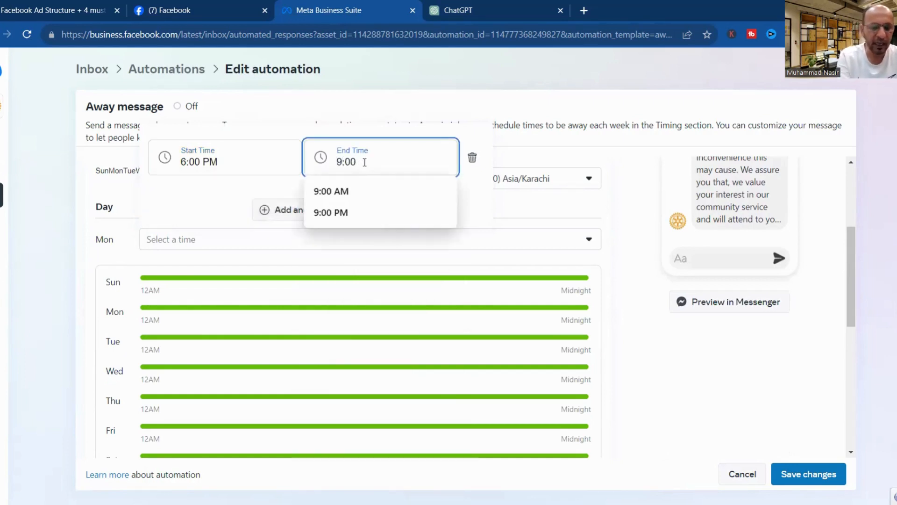
type("A")
key("BackSpace")
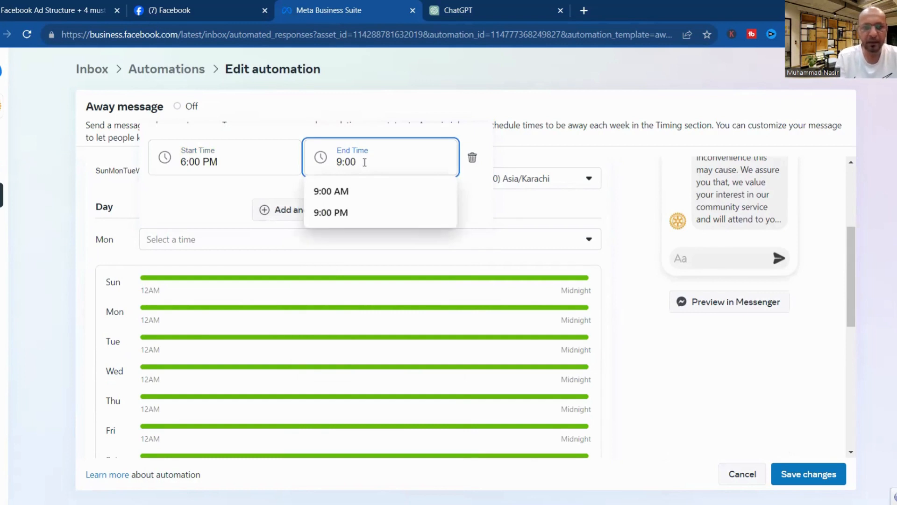
left_click(327, 193)
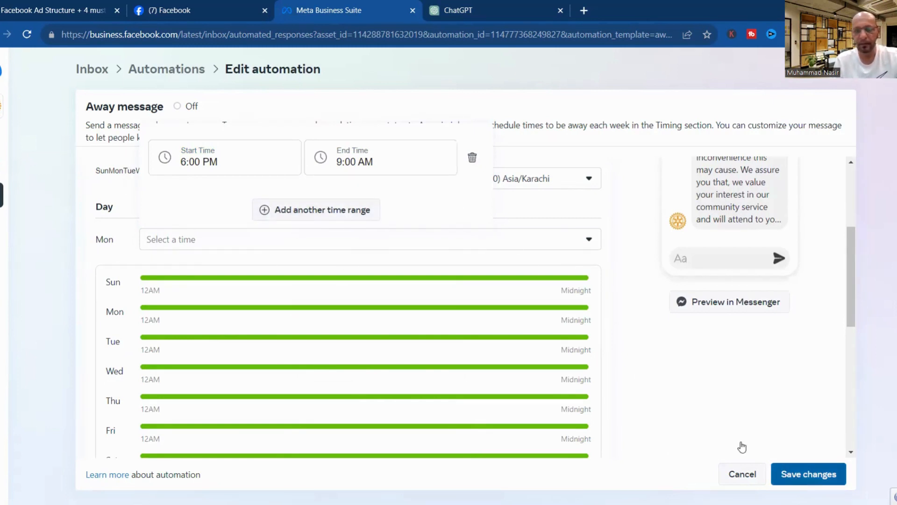
Discard an extra empty time range and save the Away message automation.
left_click(326, 213)
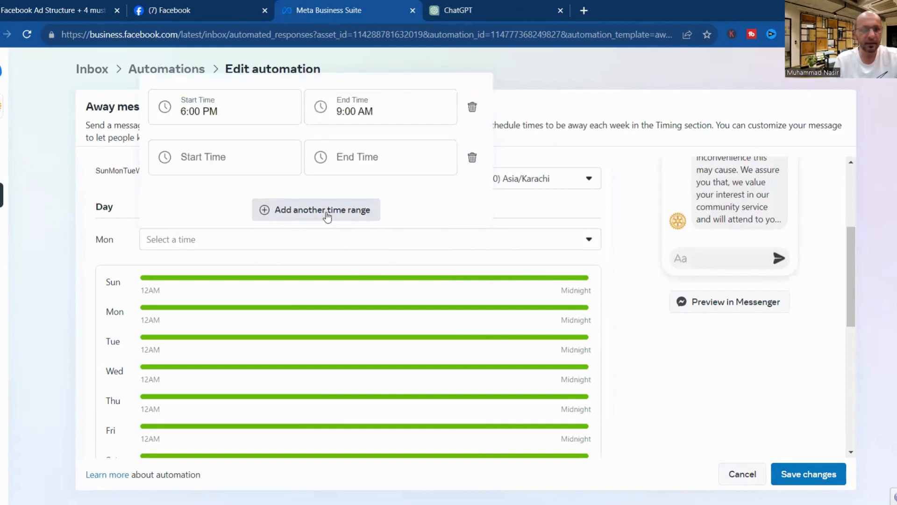
left_click(473, 159)
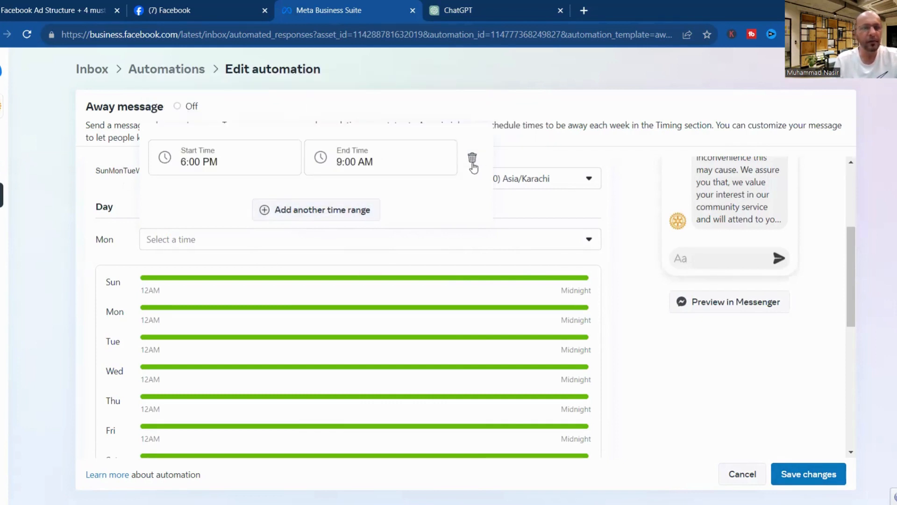
left_click(798, 477)
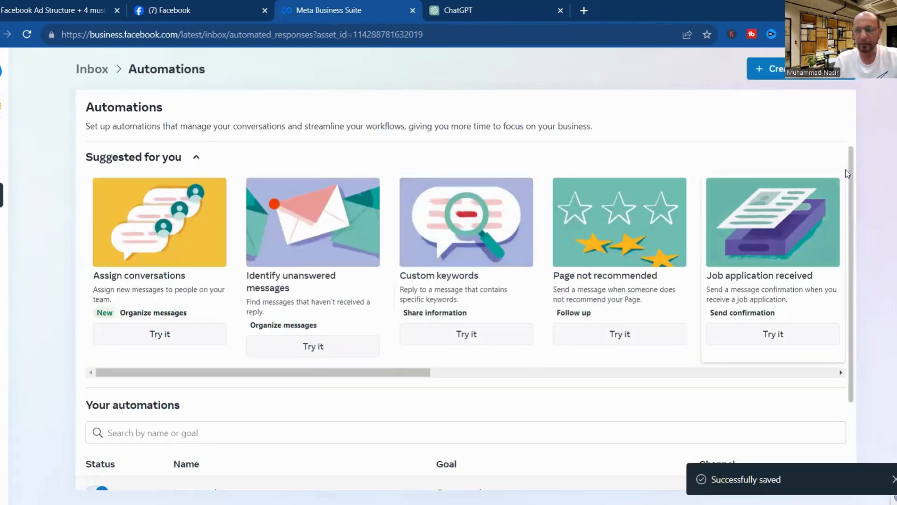
Reopen the Away message automation and scroll to its weekly away-hours schedule.
scroll(866, 337, "down", 2)
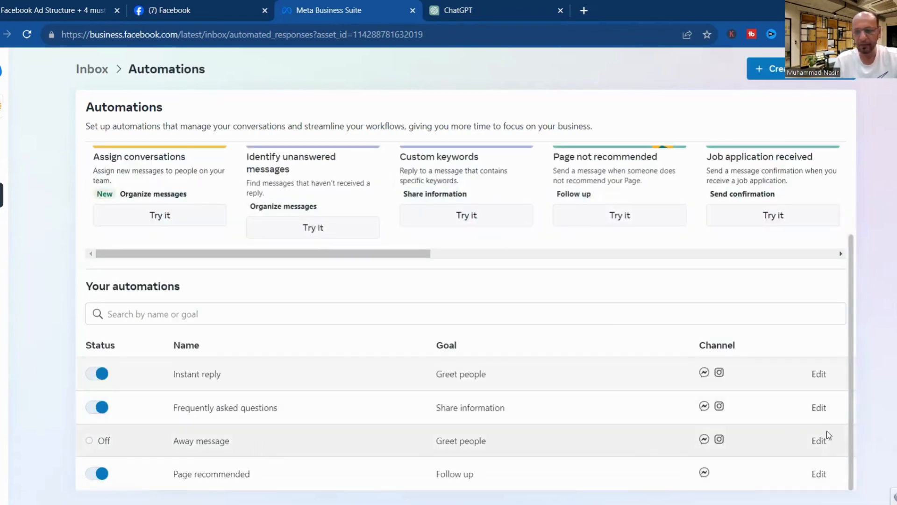
left_click(821, 445)
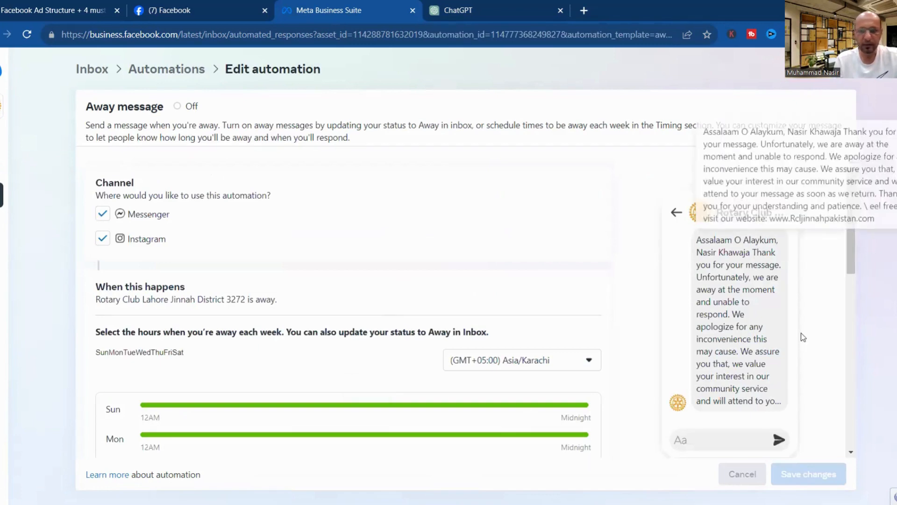
left_click_drag(850, 234, 845, 267)
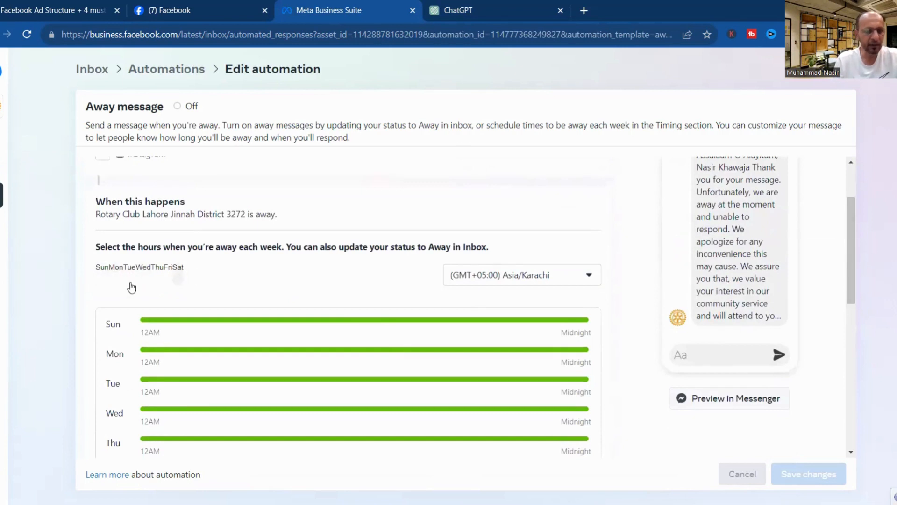
Add Sunday and Monday away-hours rows and enter a 6:00 PM–9:00 AM range.
left_click(103, 269)
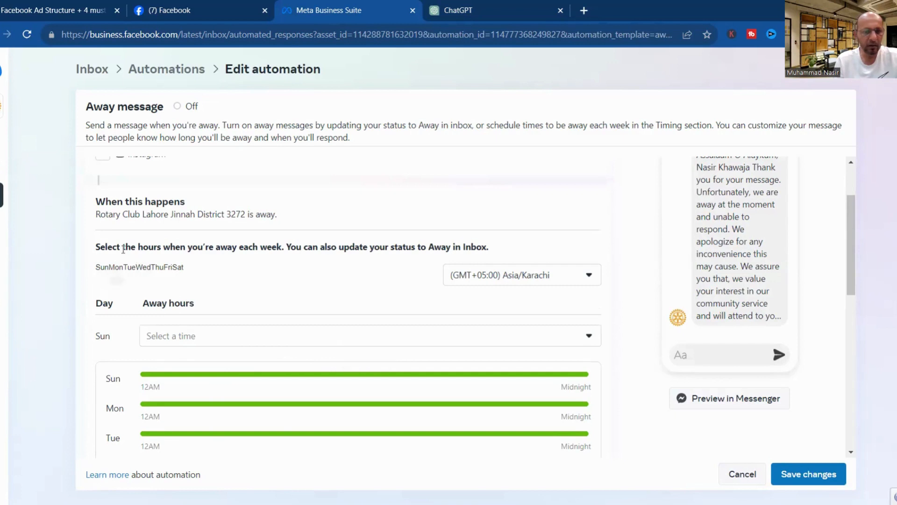
left_click(116, 269)
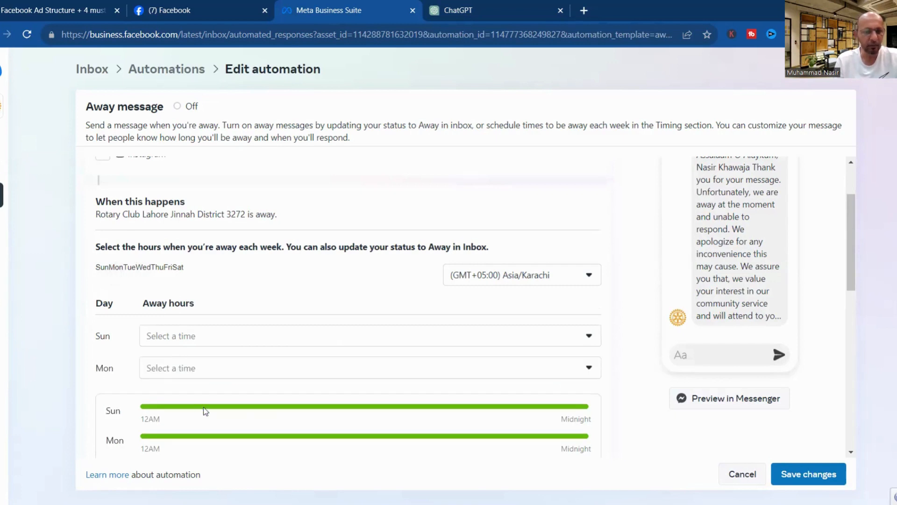
left_click(195, 368)
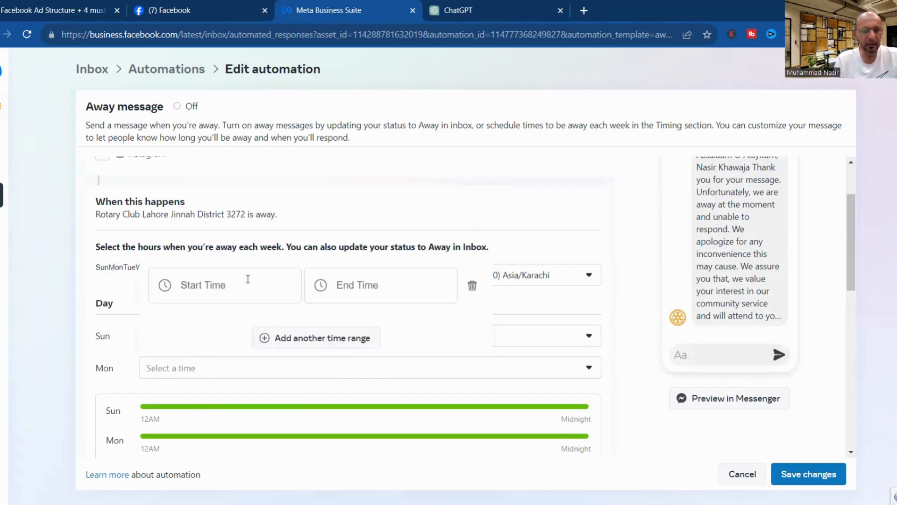
left_click(248, 279)
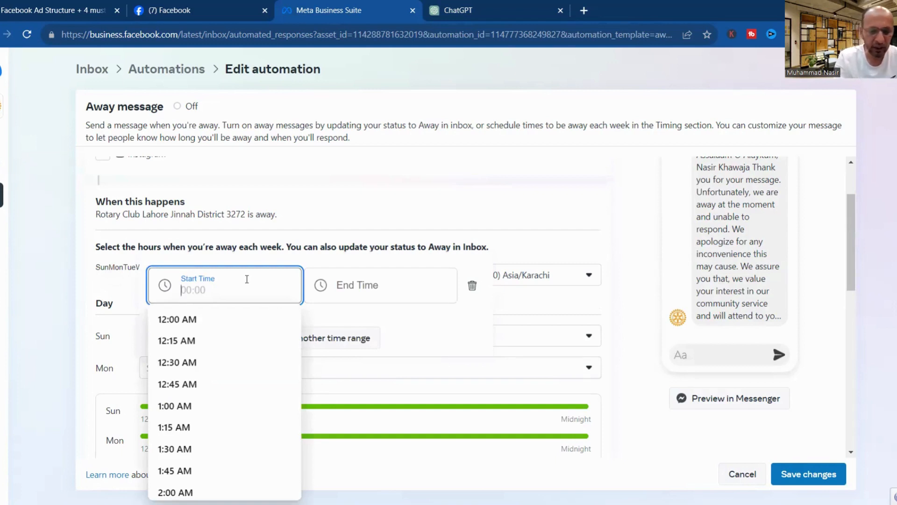
type("6:00")
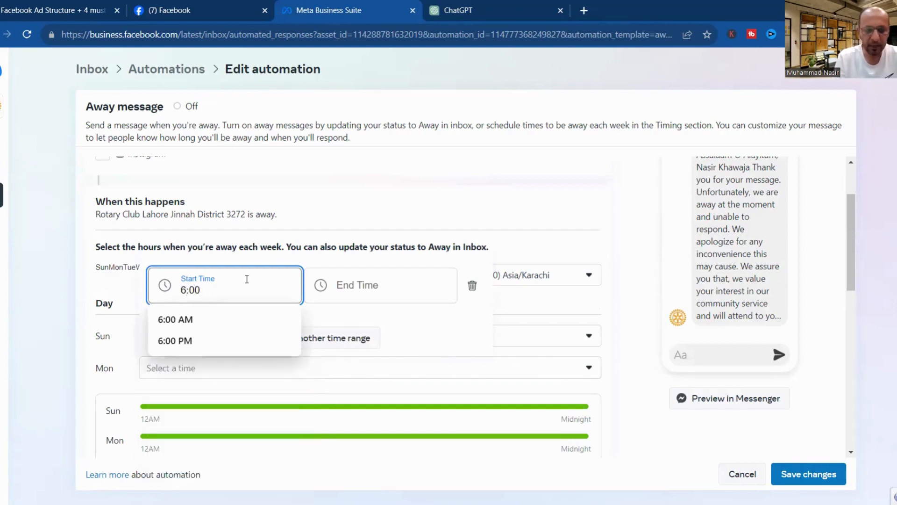
type("Pm")
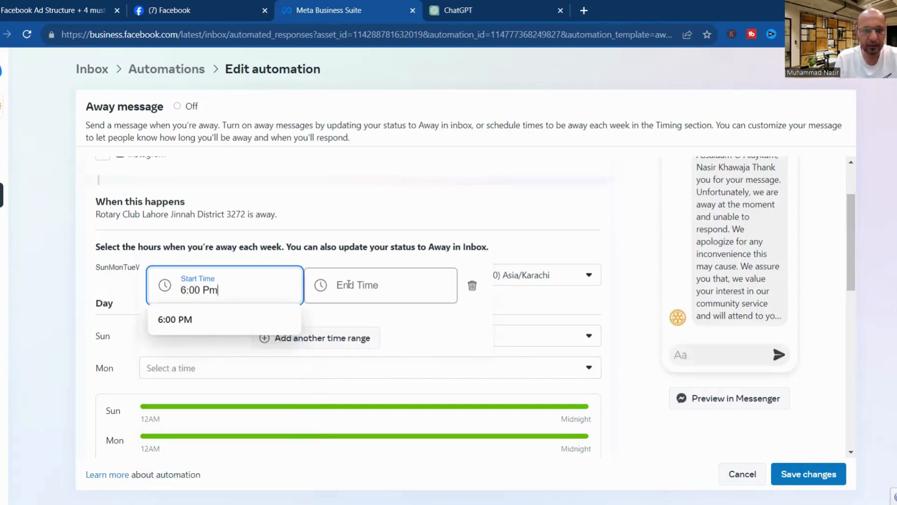
key("Return")
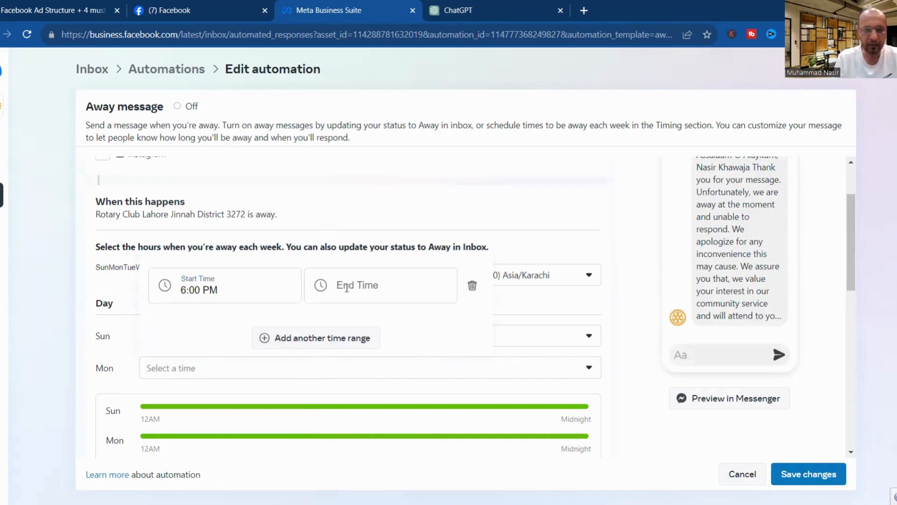
left_click(346, 287)
type("(;)")
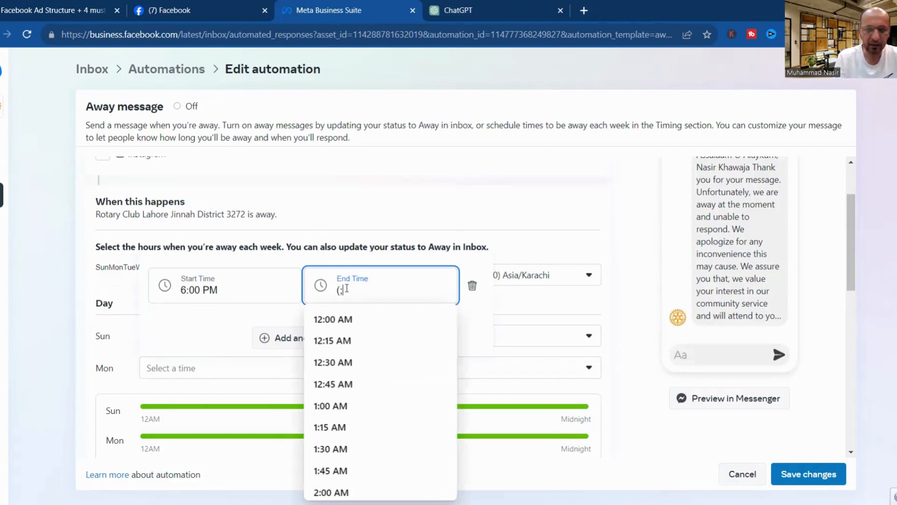
key("BackSpace")
key("BackSpace")
key("BackSpace")
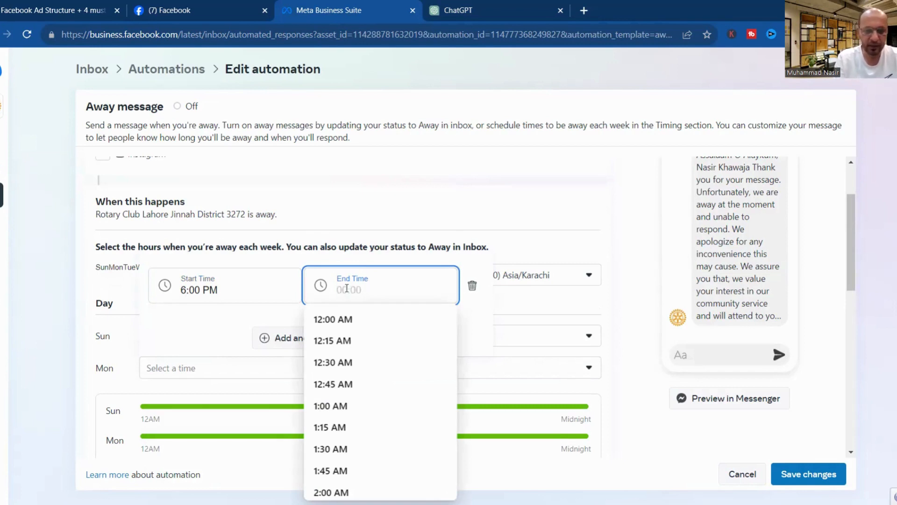
type("9:00")
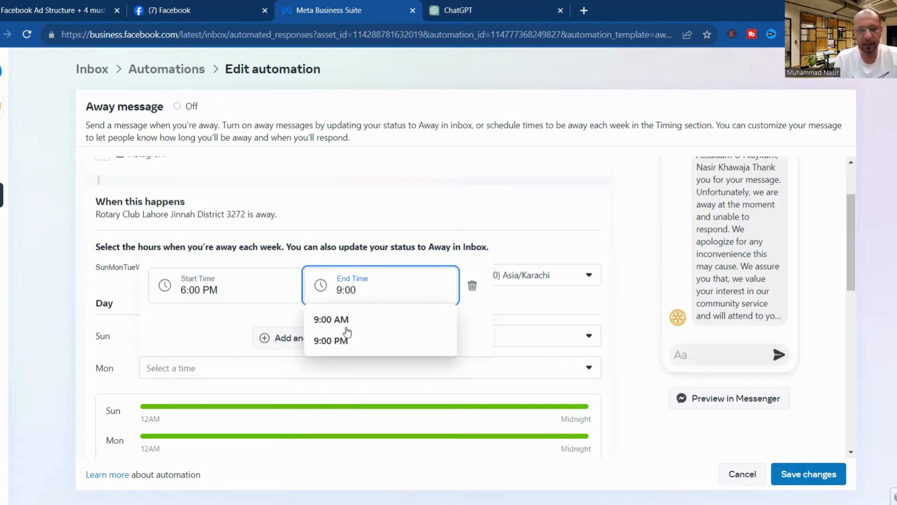
left_click(345, 321)
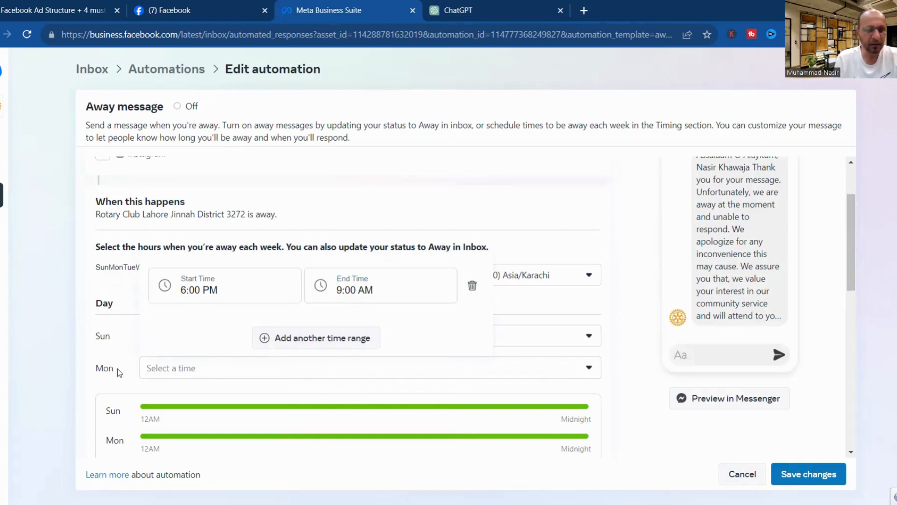
left_click(178, 369)
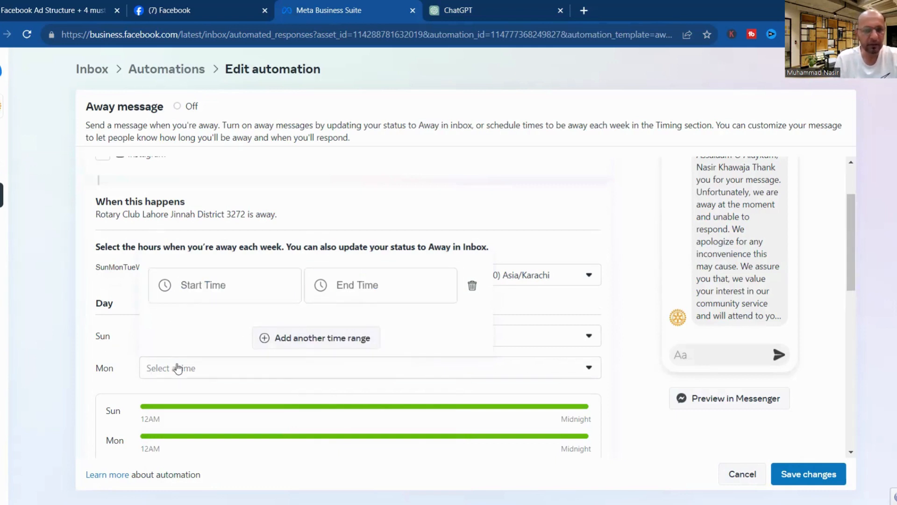
Add Tuesday, Wednesday, Thursday and Friday rows to the away-hours schedule.
left_click(133, 270)
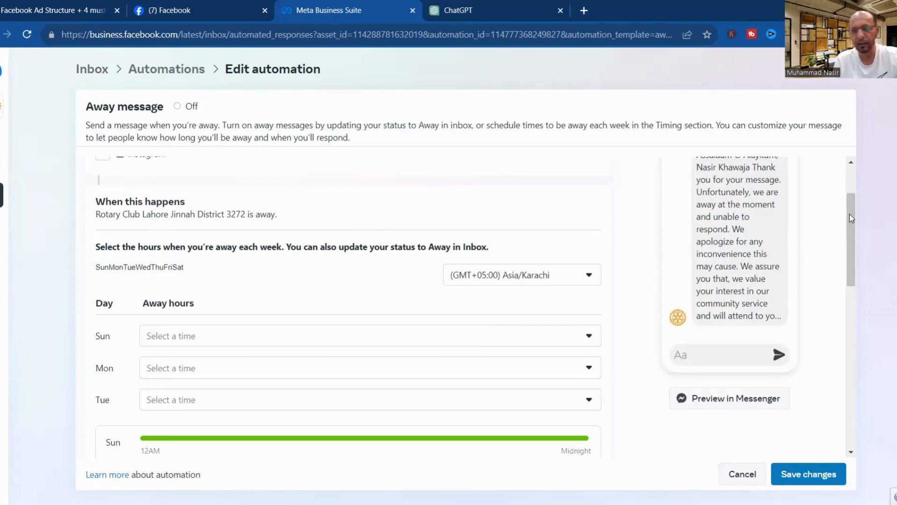
left_click_drag(851, 215, 853, 225)
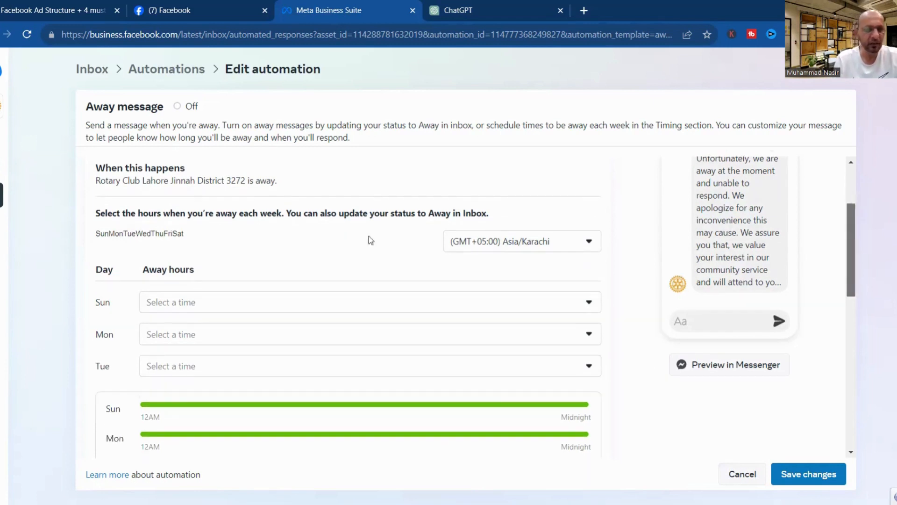
left_click(141, 236)
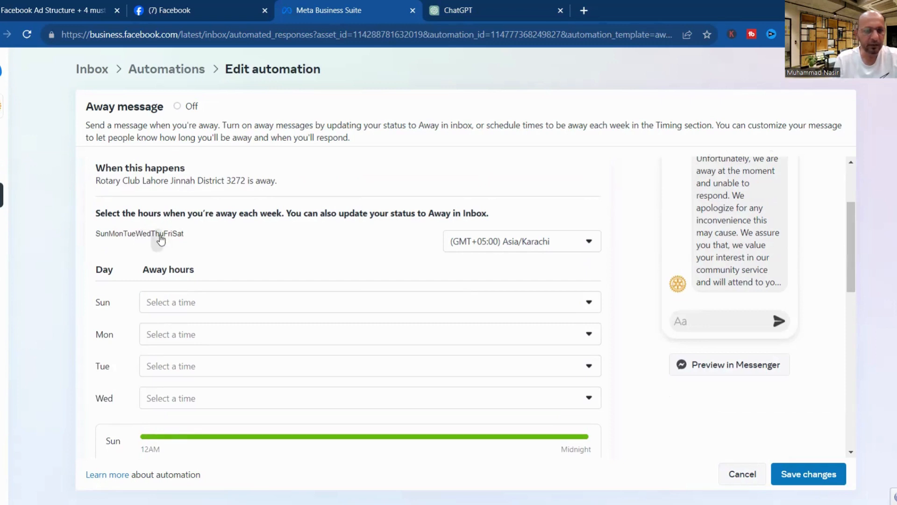
left_click(157, 235)
left_click(168, 235)
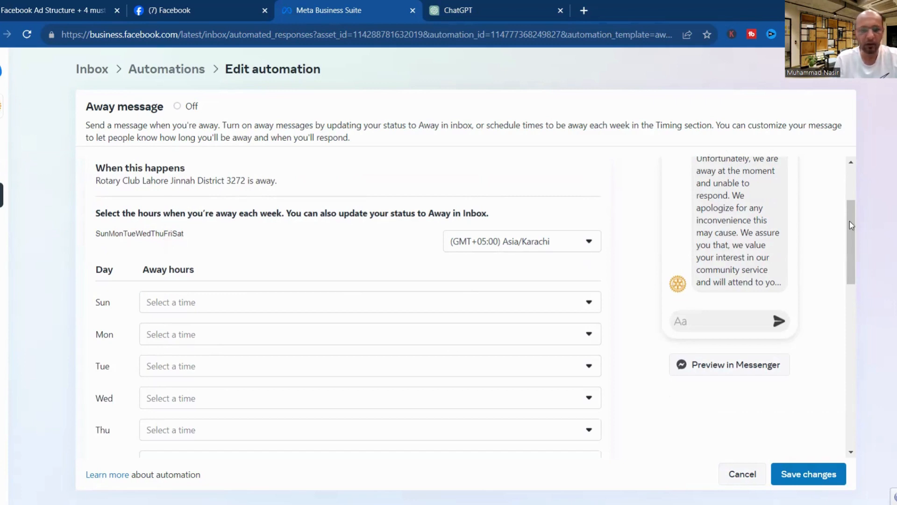
mouse_move(849, 221)
left_mouse_down()
mouse_move(850, 254)
mouse_move(849, 212)
left_mouse_up()
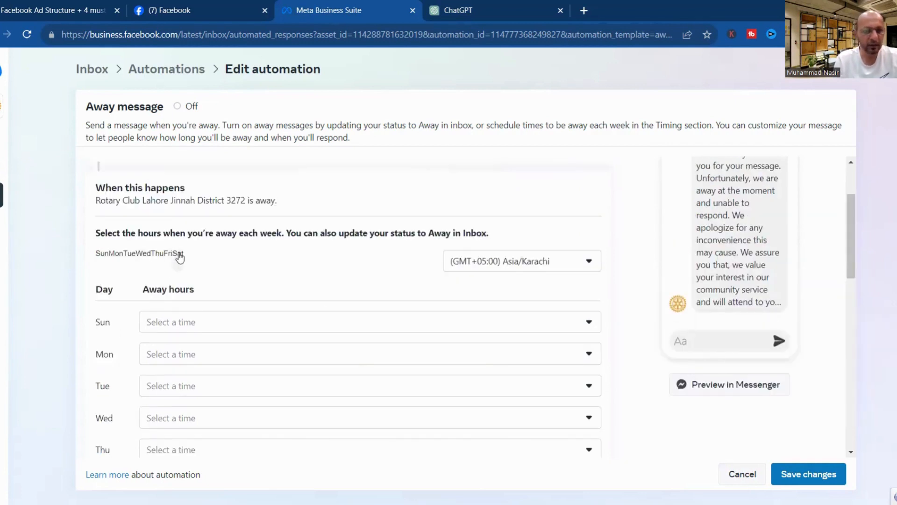
Set the Monday row's away range to 6:00 PM–9:00 AM again.
left_click(221, 357)
left_click(214, 276)
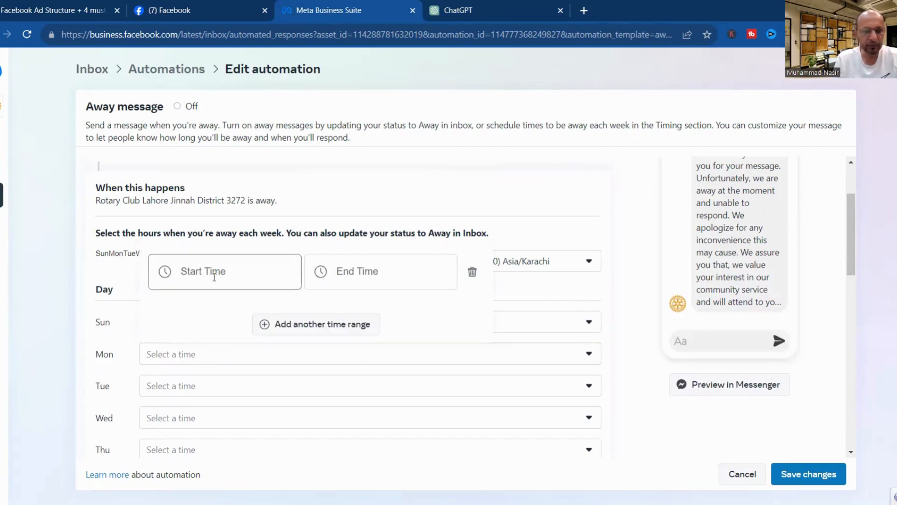
type("6")
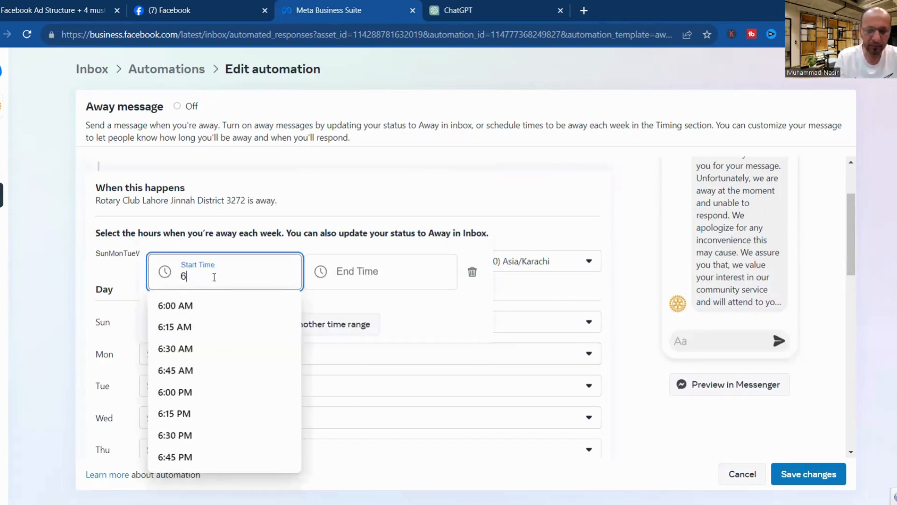
type(":00")
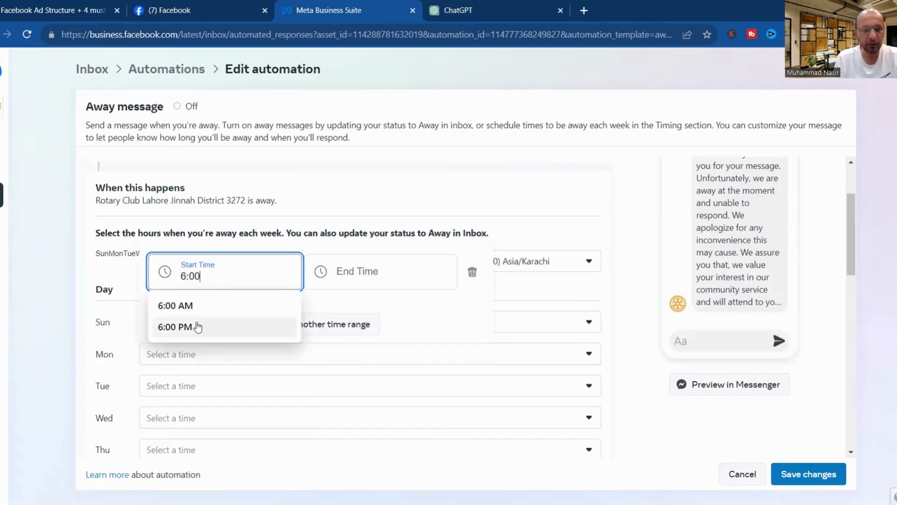
left_click(199, 326)
left_click(374, 275)
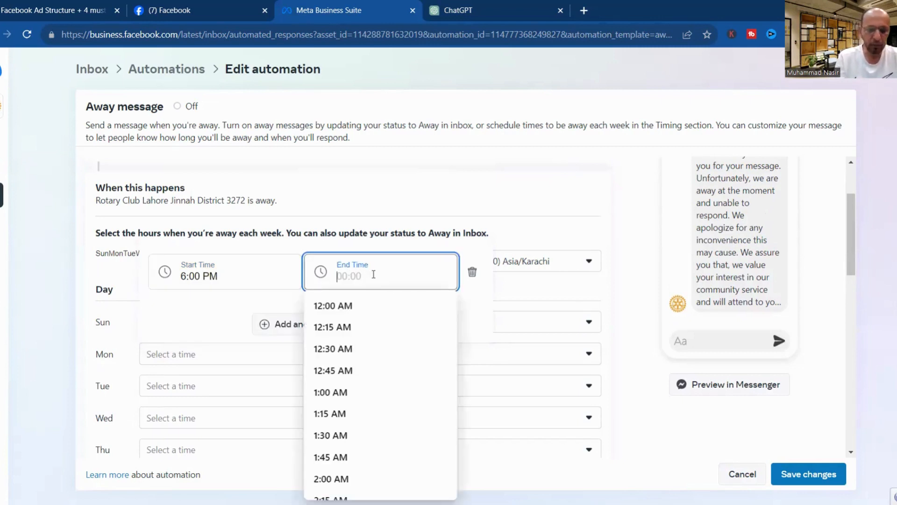
type("9:00")
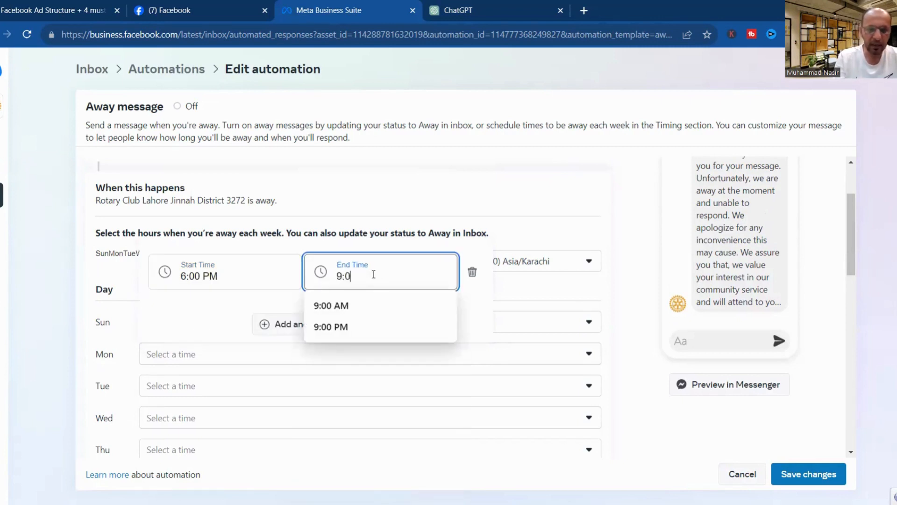
left_click(346, 306)
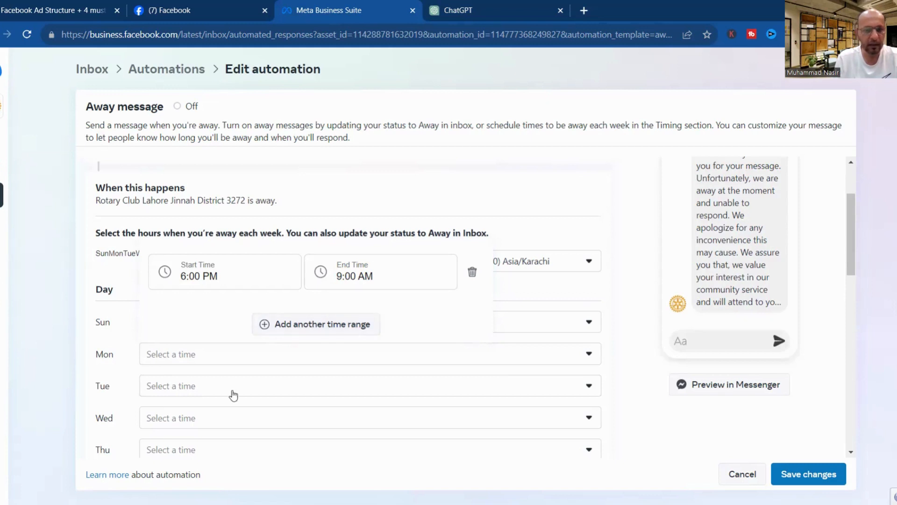
left_click(234, 395)
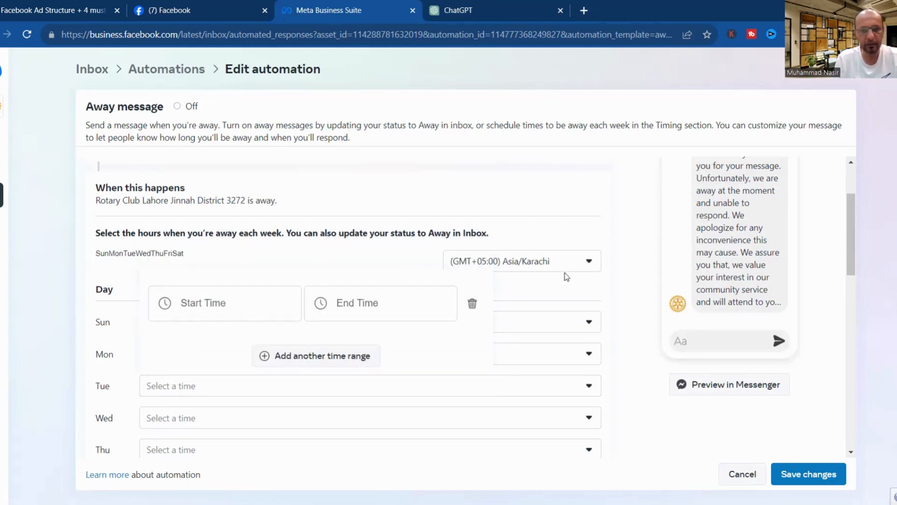
left_click(591, 216)
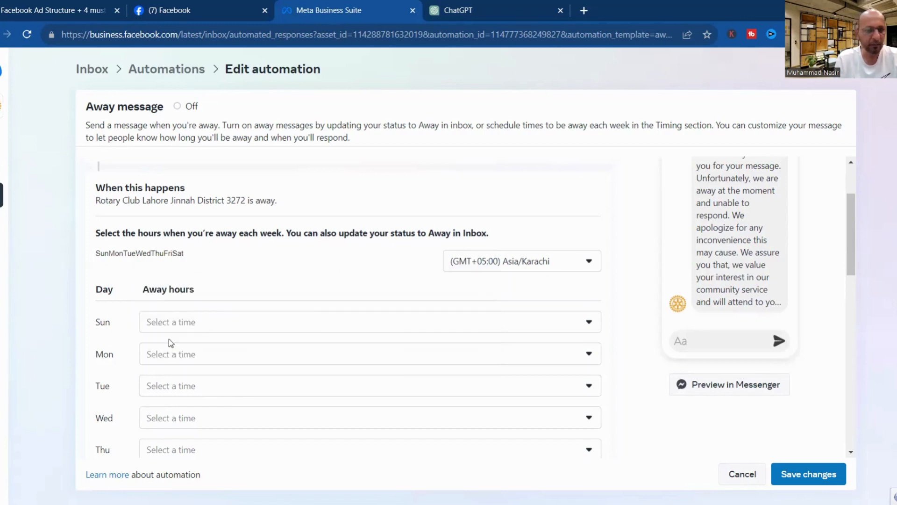
left_click(196, 355)
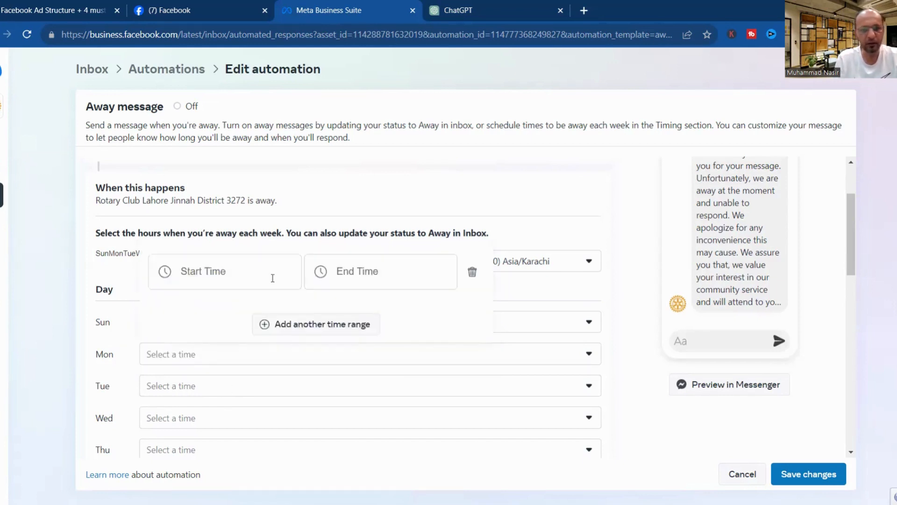
left_click(249, 272)
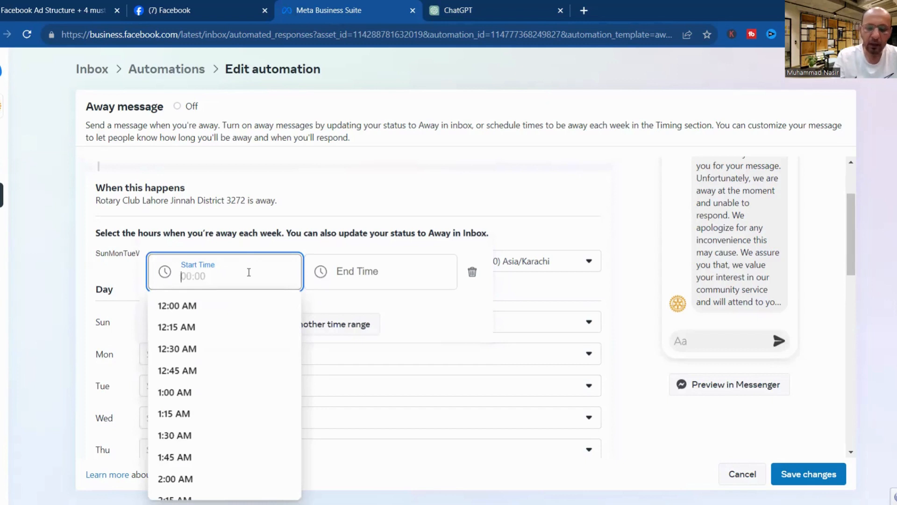
type("6:00")
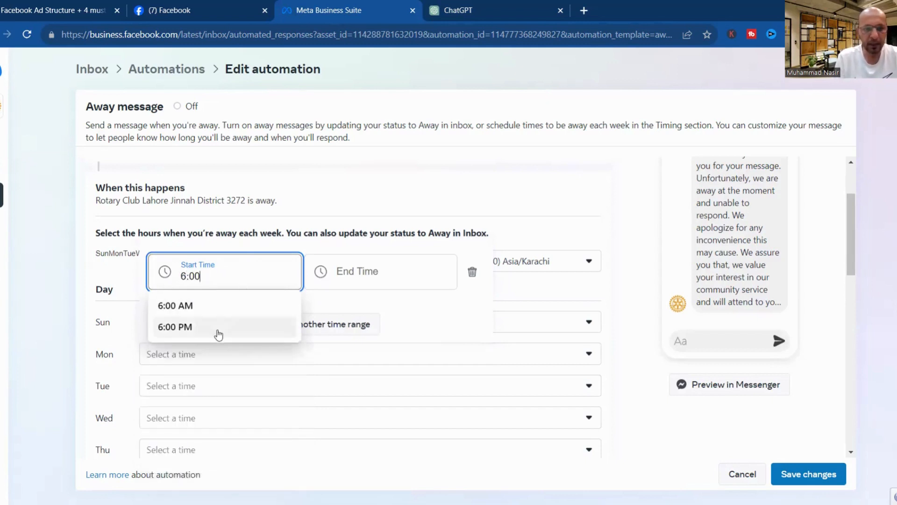
left_click(217, 331)
left_click(370, 266)
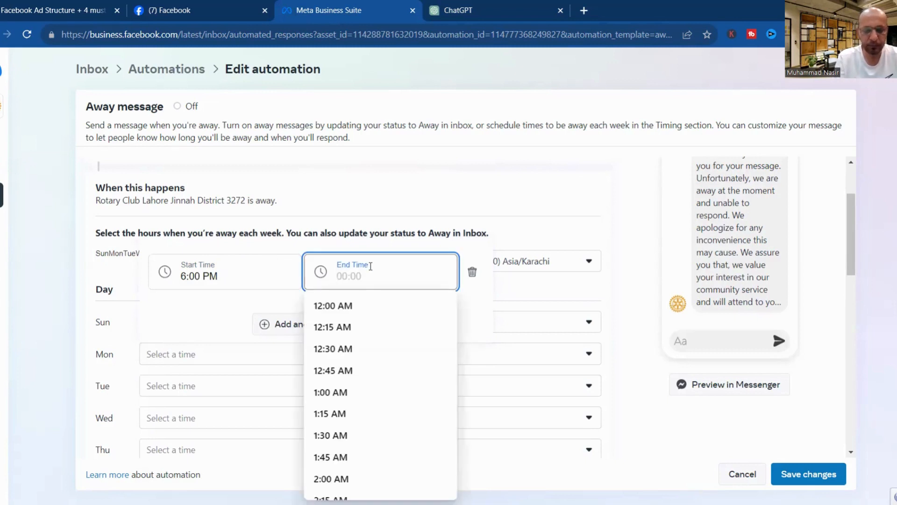
type("(:")
key("BackSpace")
type("9:00")
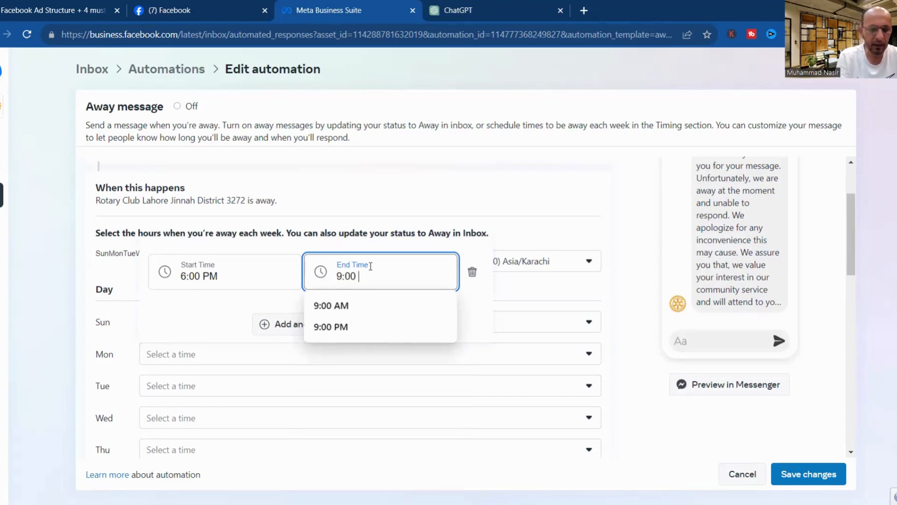
left_click(335, 307)
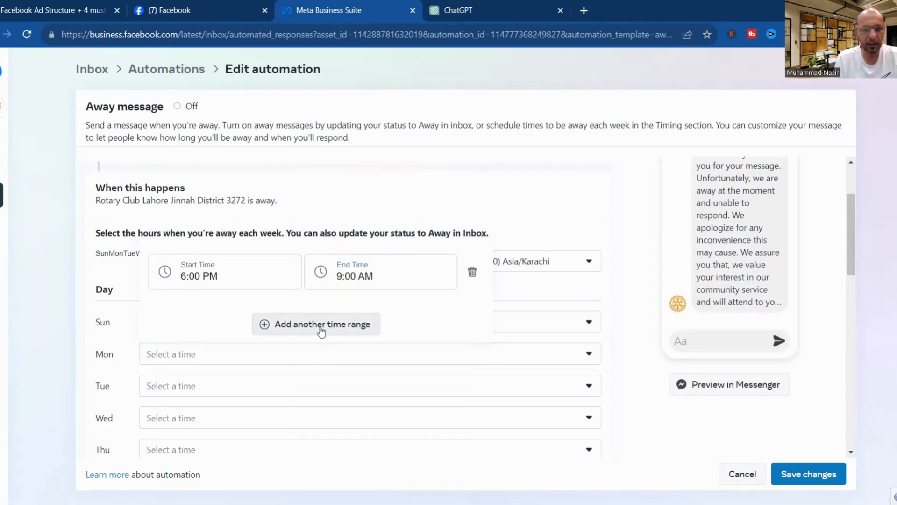
left_click(322, 327)
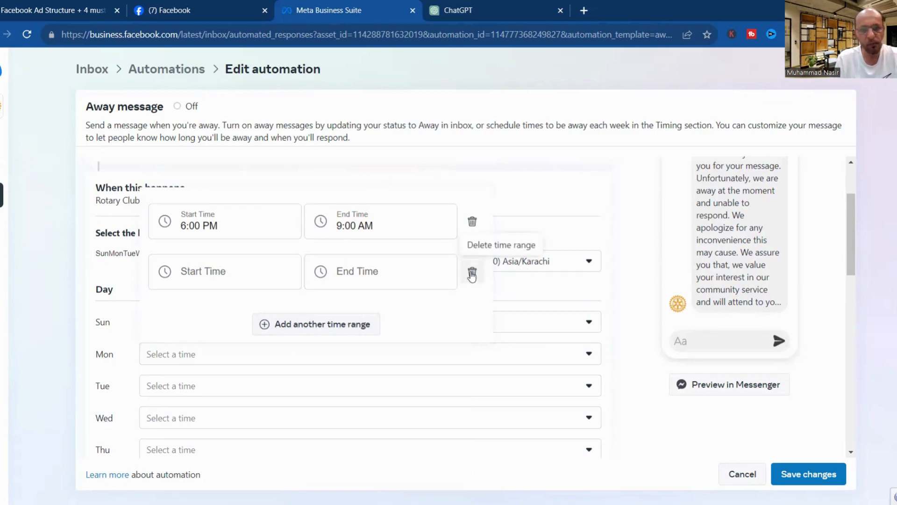
left_click(472, 274)
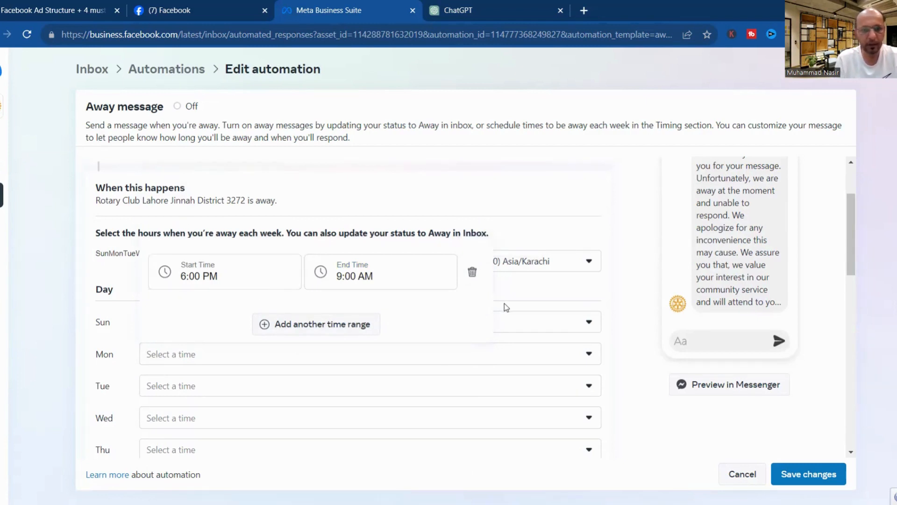
left_click(199, 389)
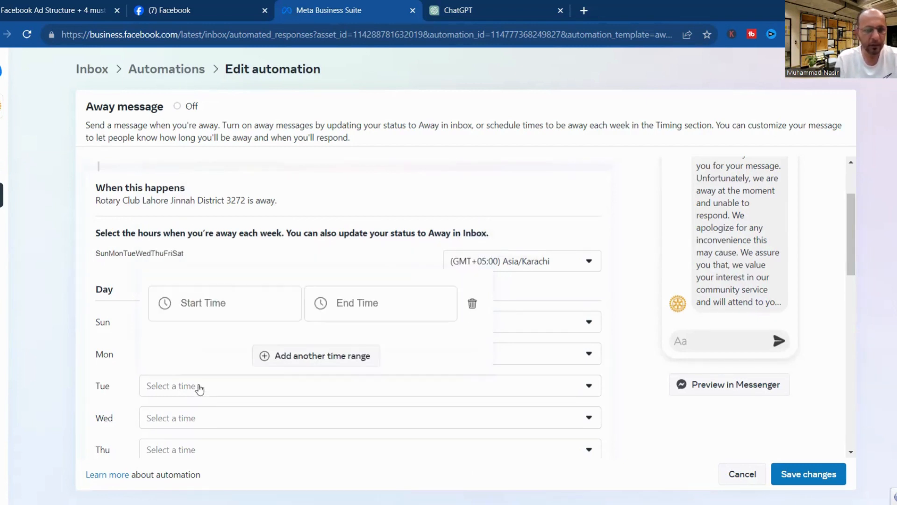
left_click(203, 304)
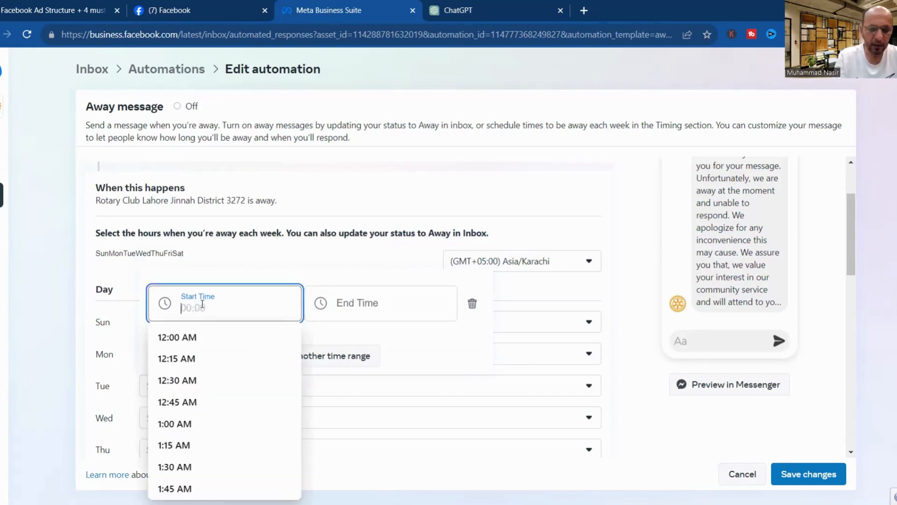
type("6:00")
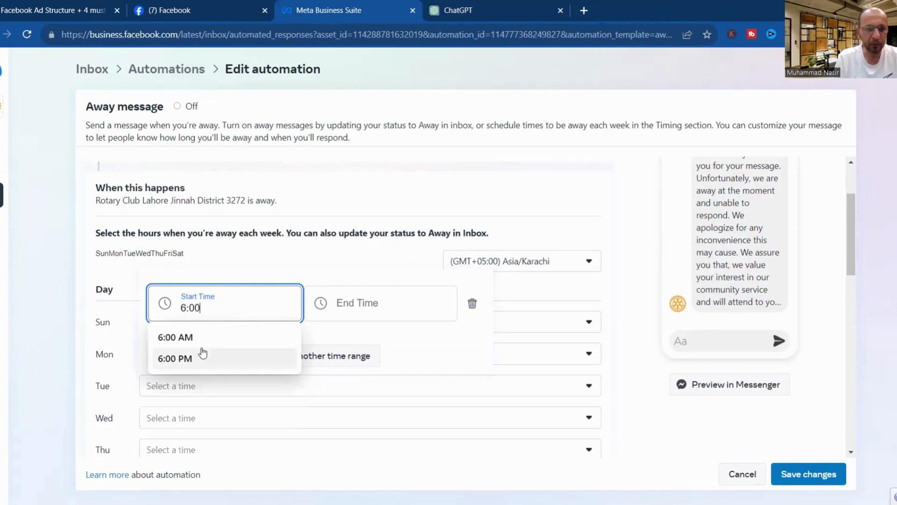
left_click(192, 360)
left_click(373, 302)
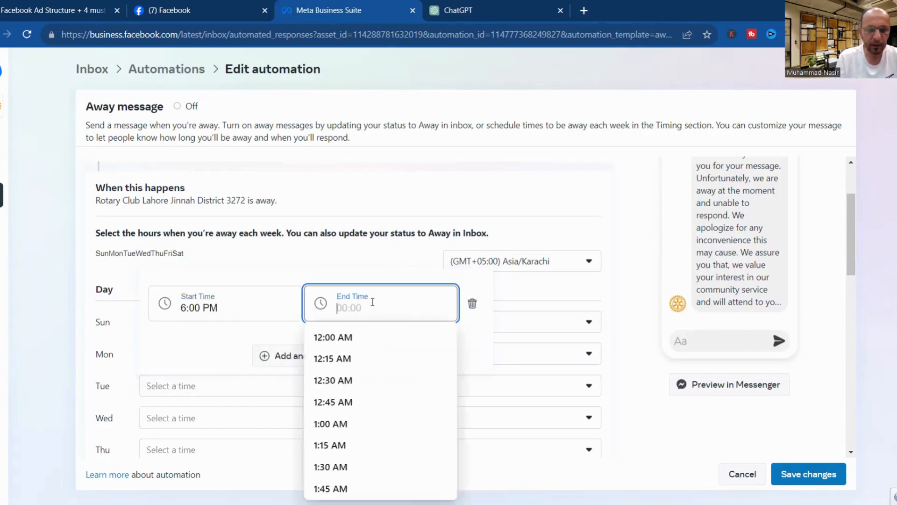
type("9:00")
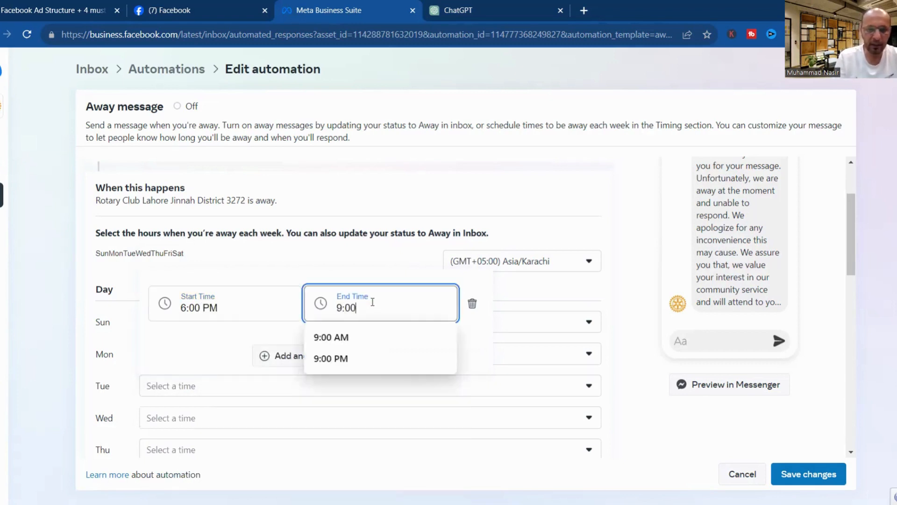
left_click(340, 337)
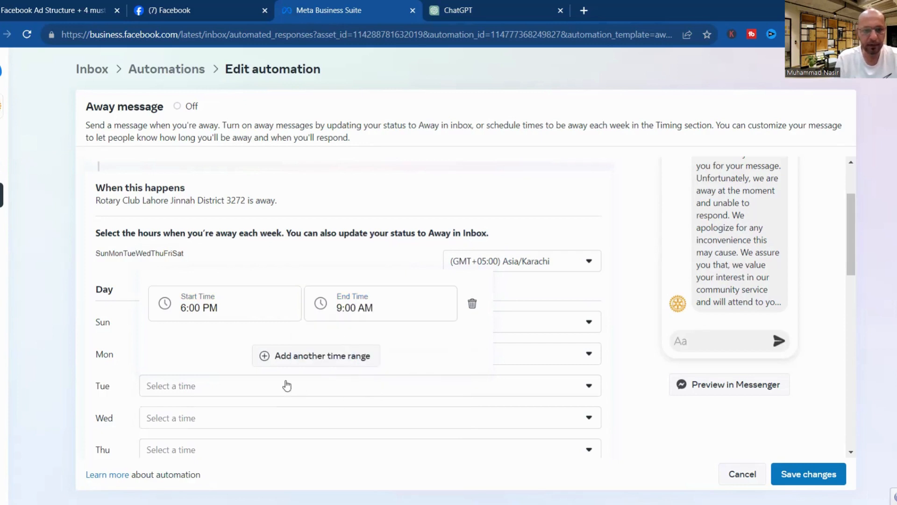
left_click(275, 423)
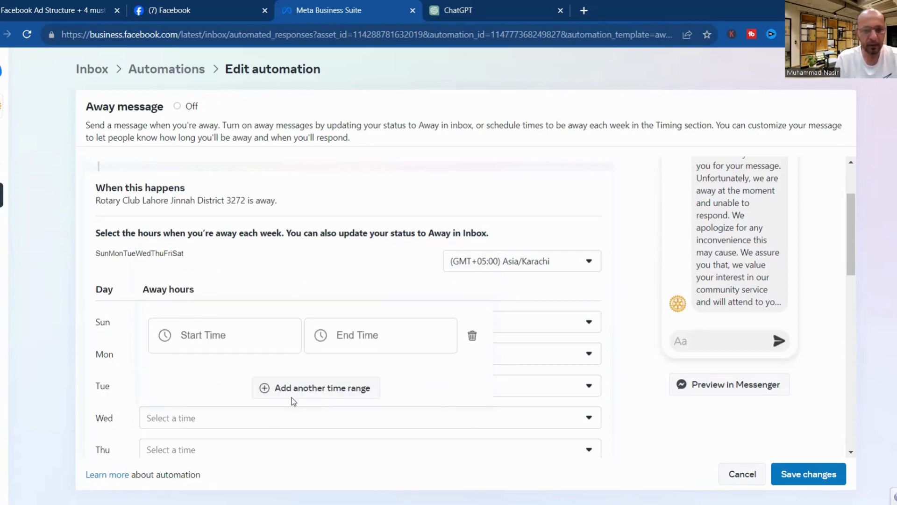
left_click(484, 284)
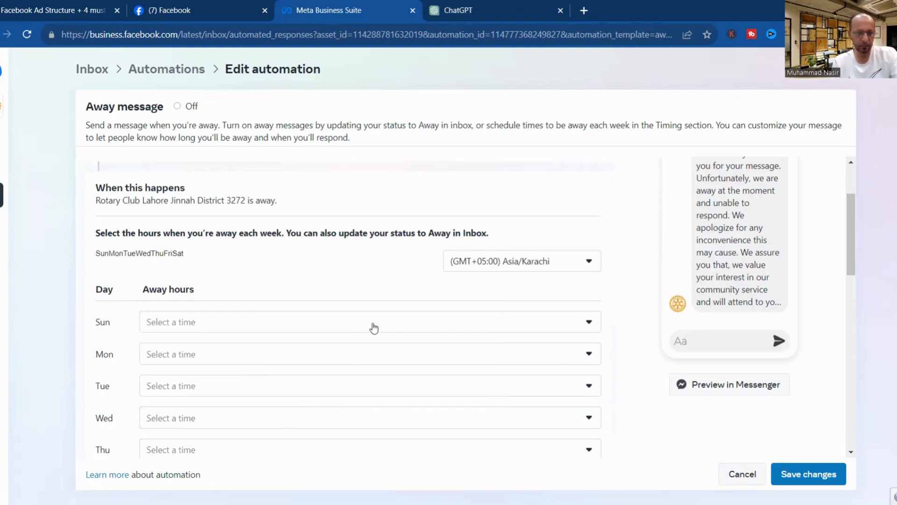
Scroll to the bottom of the Away message editor and save it, confirming 'Successfully saved'.
left_click_drag(849, 207, 850, 391)
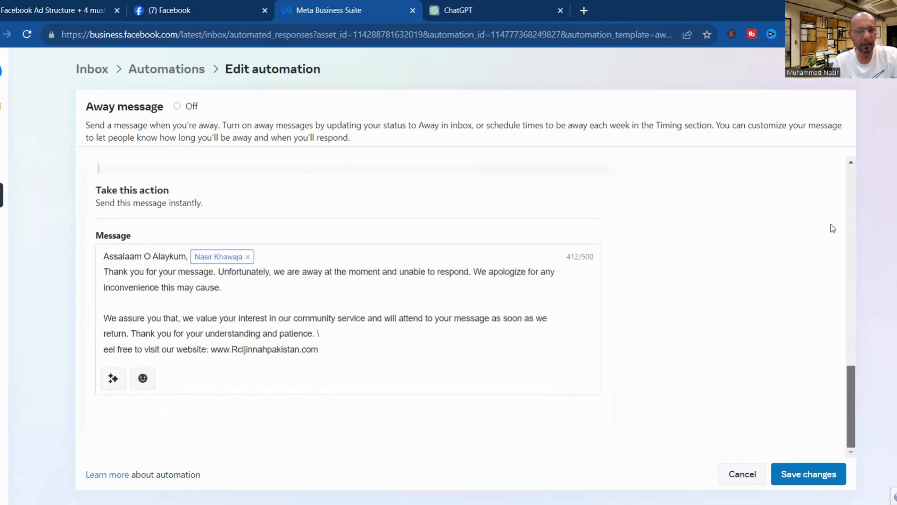
left_click_drag(831, 224, 849, 427)
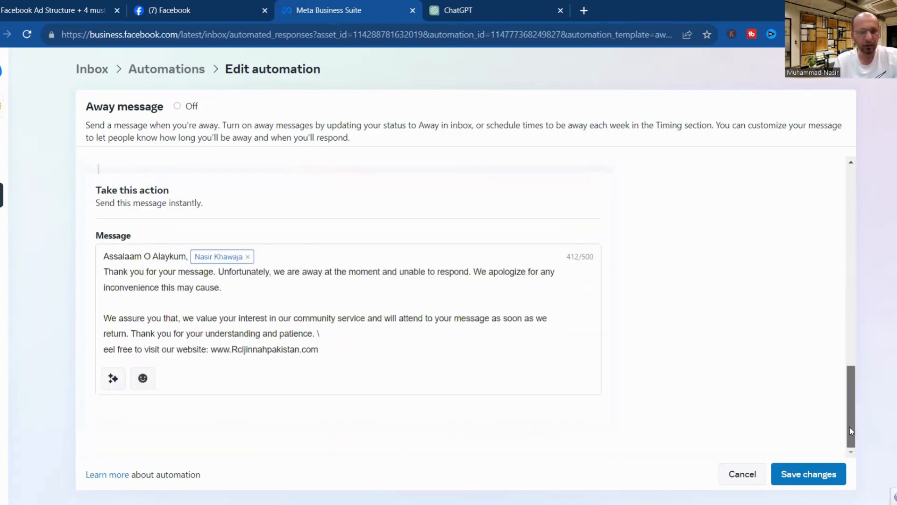
left_click(810, 481)
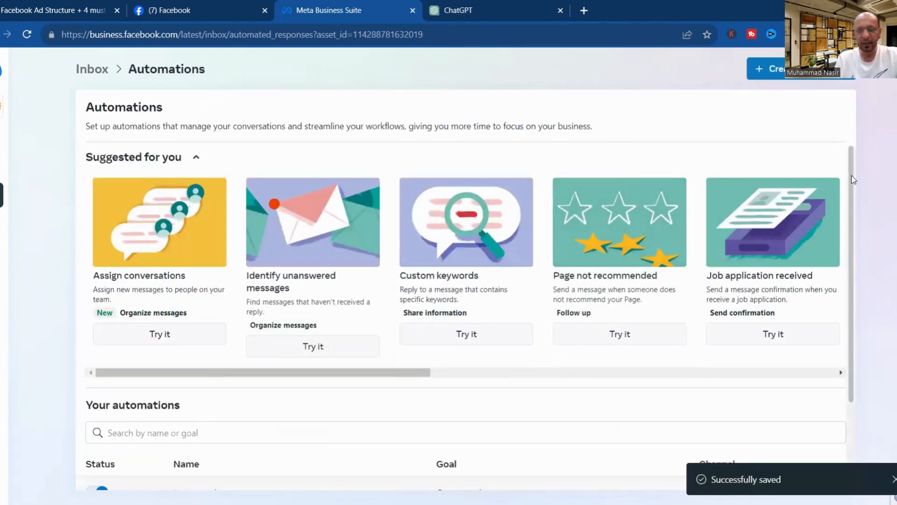
Open the club's Business Suite Inbox and close the extra Automations tab.
left_click_drag(852, 179, 847, 288)
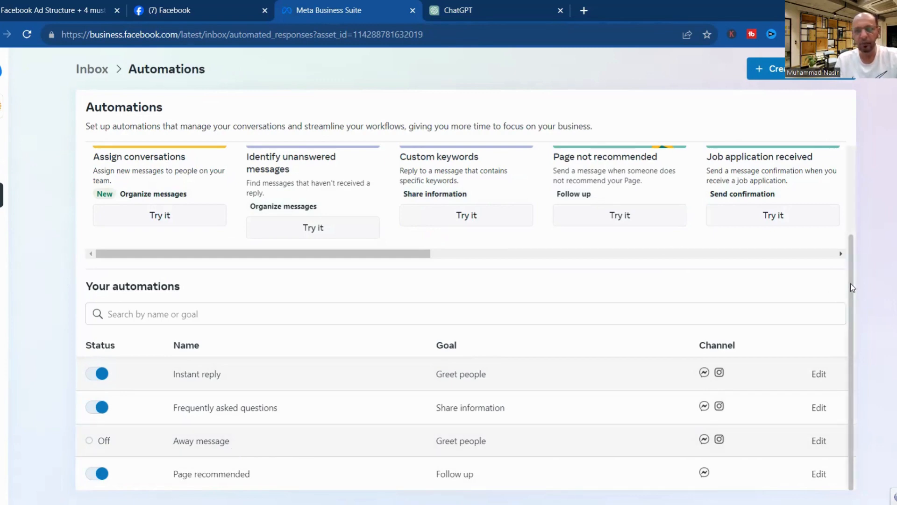
left_click_drag(851, 283, 843, 153)
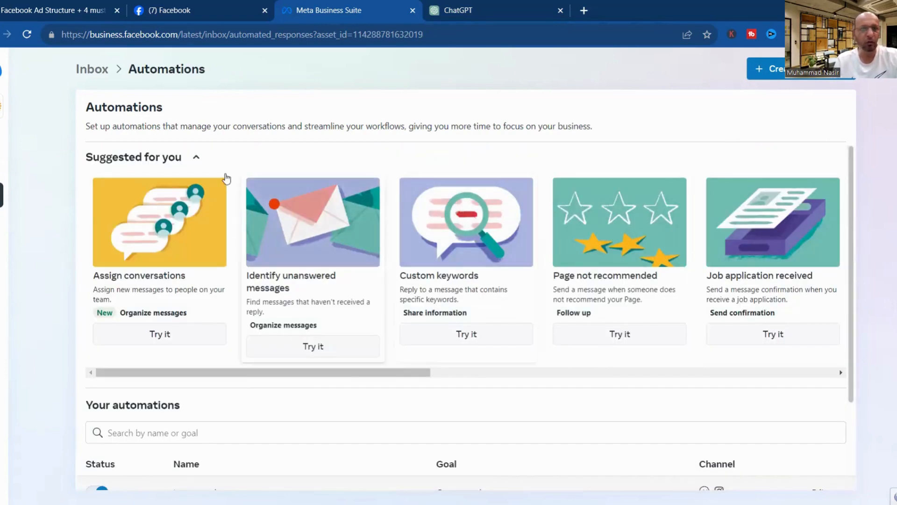
left_click(200, 5)
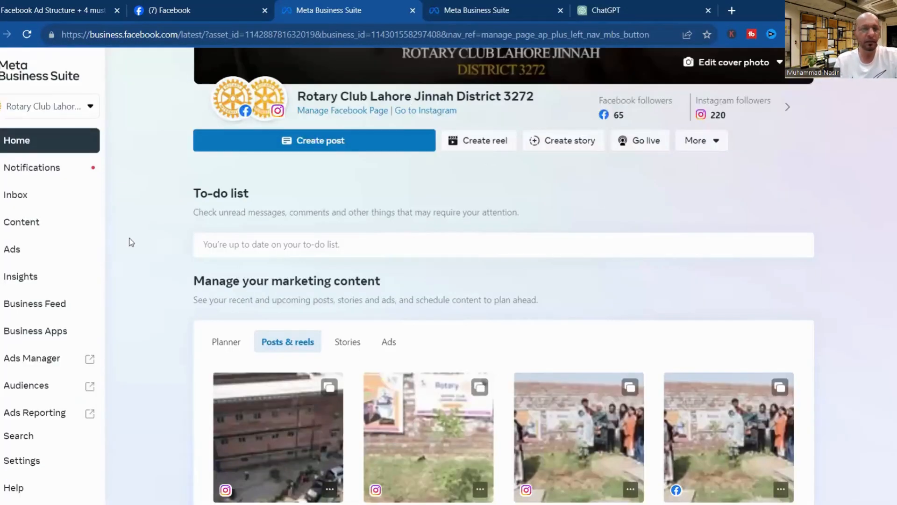
left_click(26, 201)
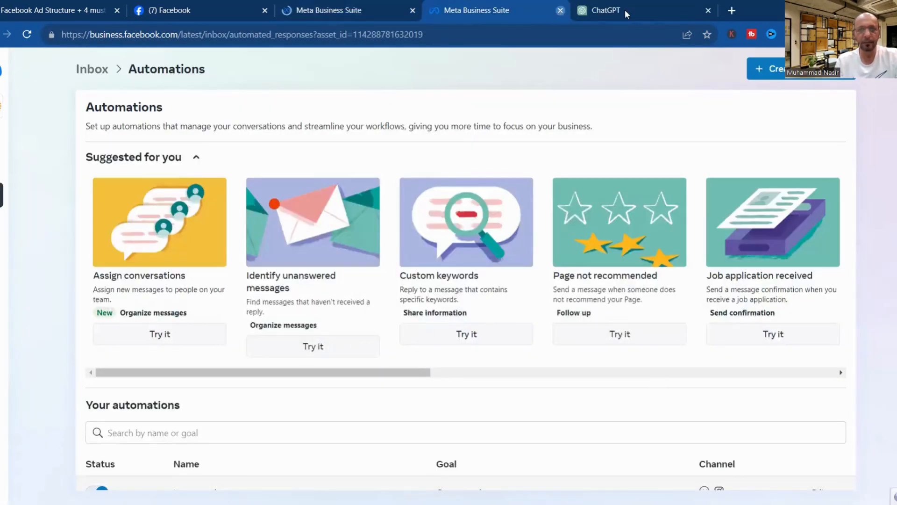
left_click(560, 10)
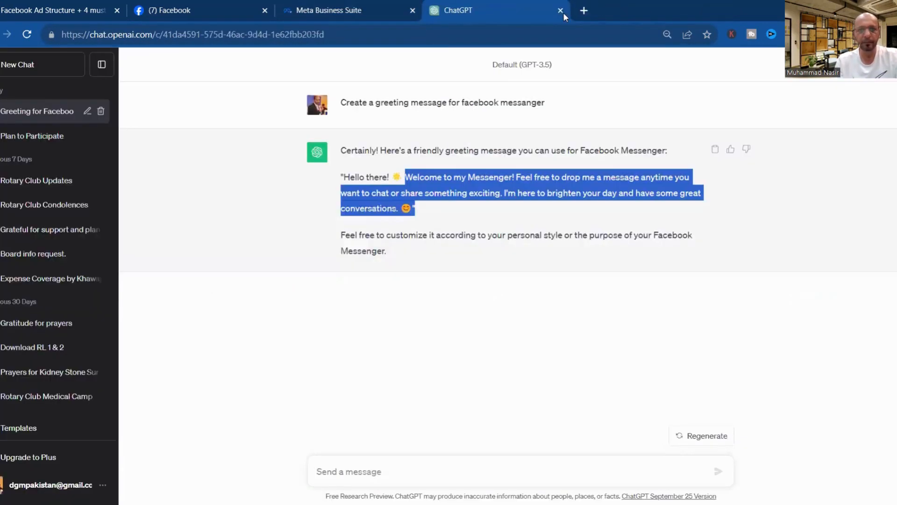
left_click(368, 9)
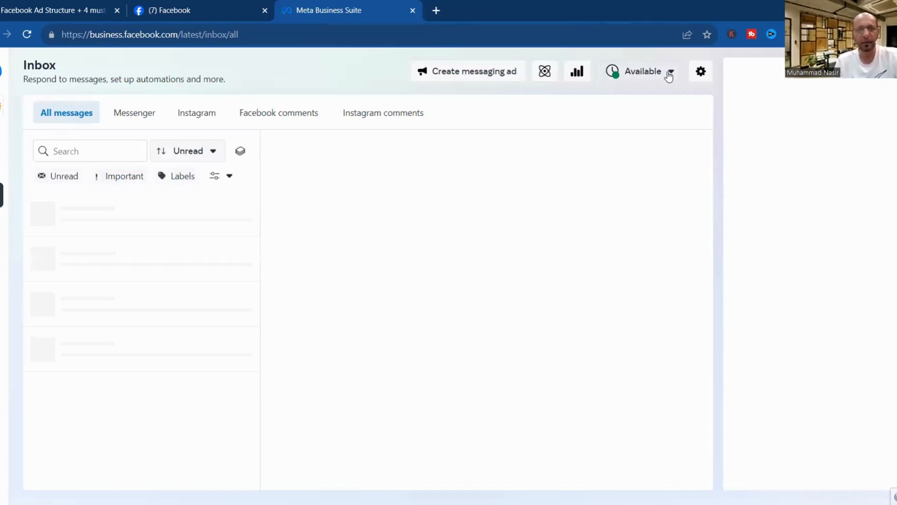
Switch the inbox status to Away and then back to Available.
left_click(671, 73)
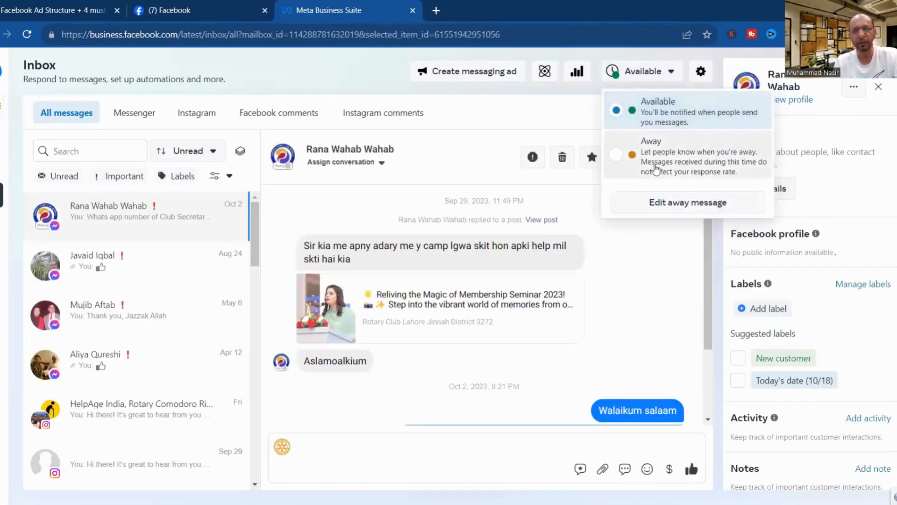
left_click(657, 169)
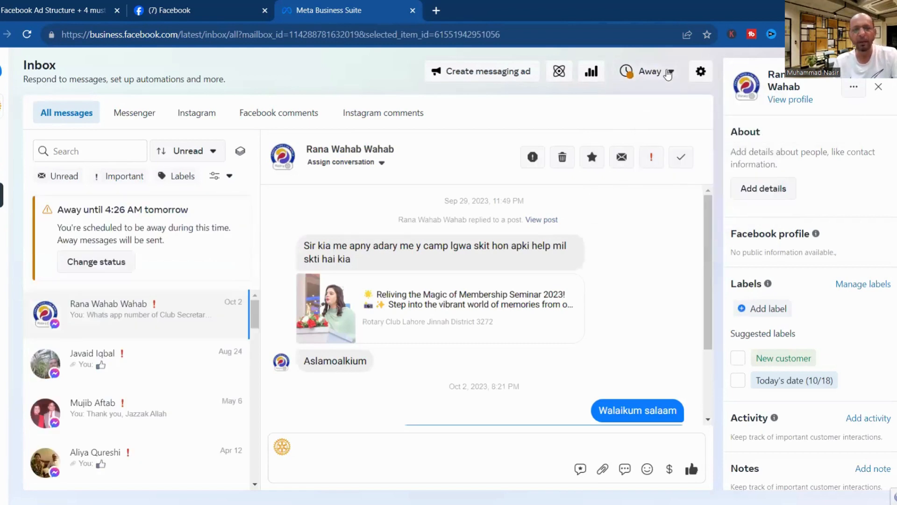
left_click(669, 74)
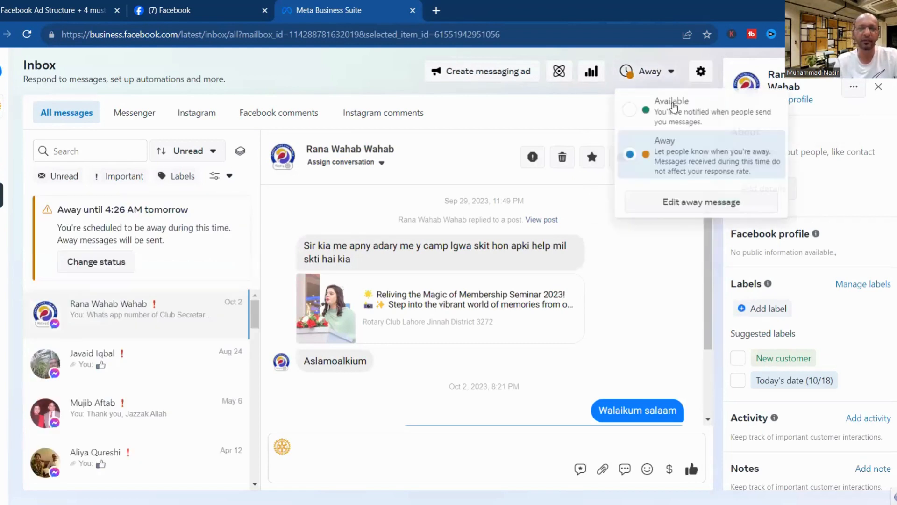
left_click(674, 112)
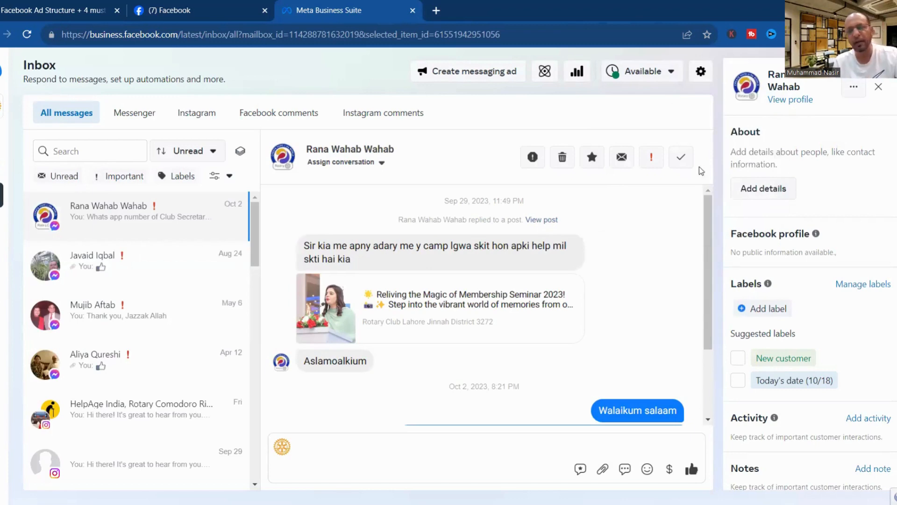
scroll(710, 250, "down", 2)
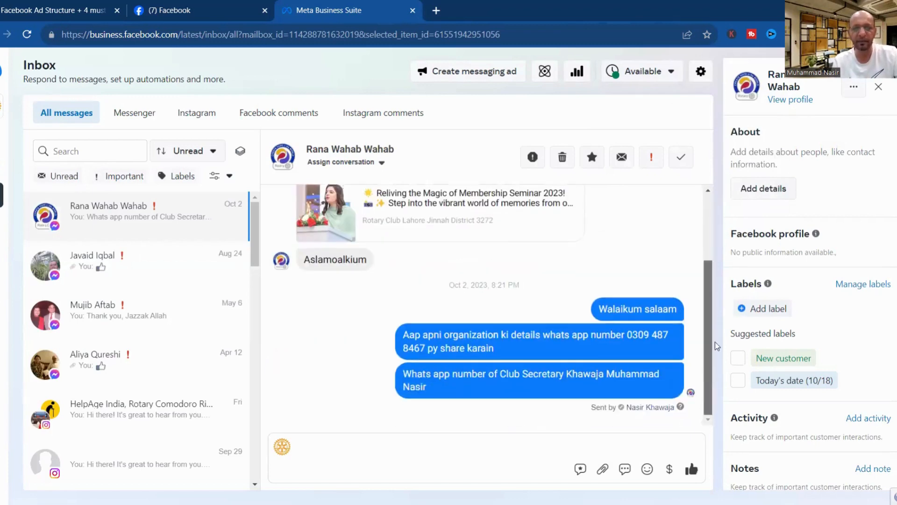
scroll(718, 229, "up", 2)
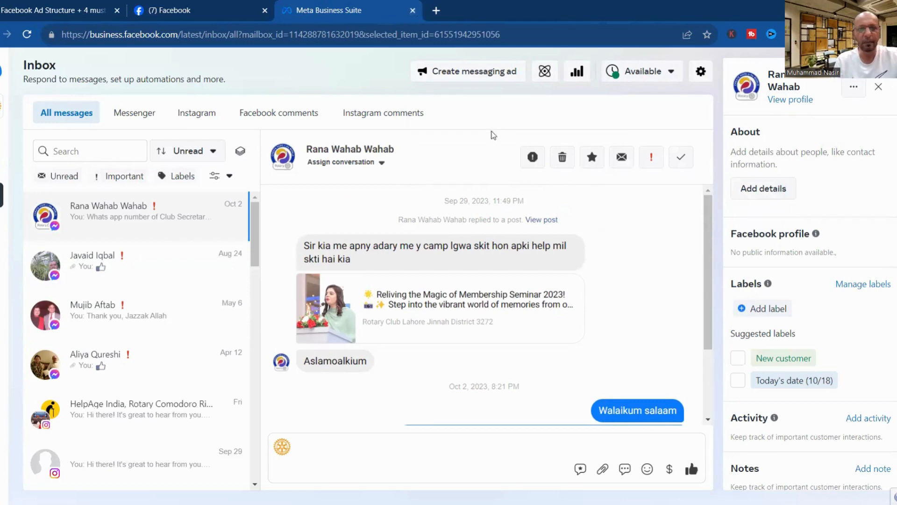
Check the club's Facebook page tab, then choose Edit away message from the status options.
left_click(223, 19)
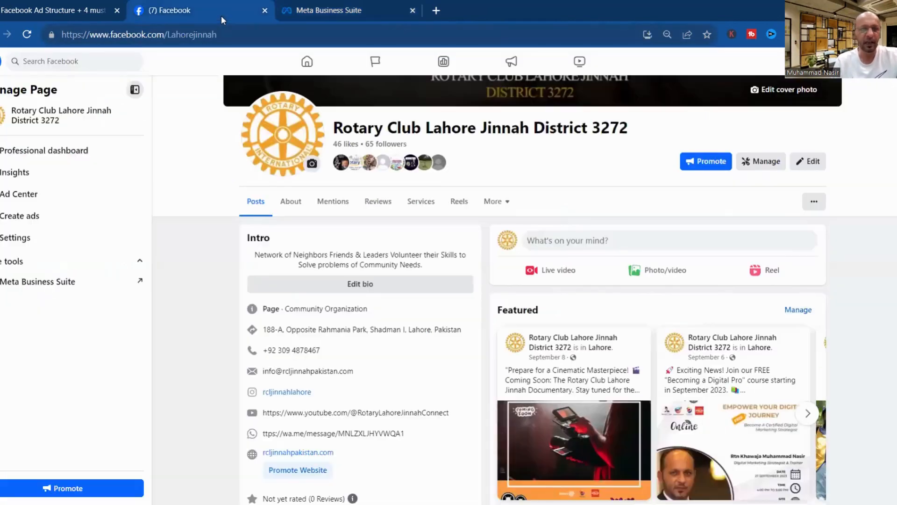
left_click(362, 12)
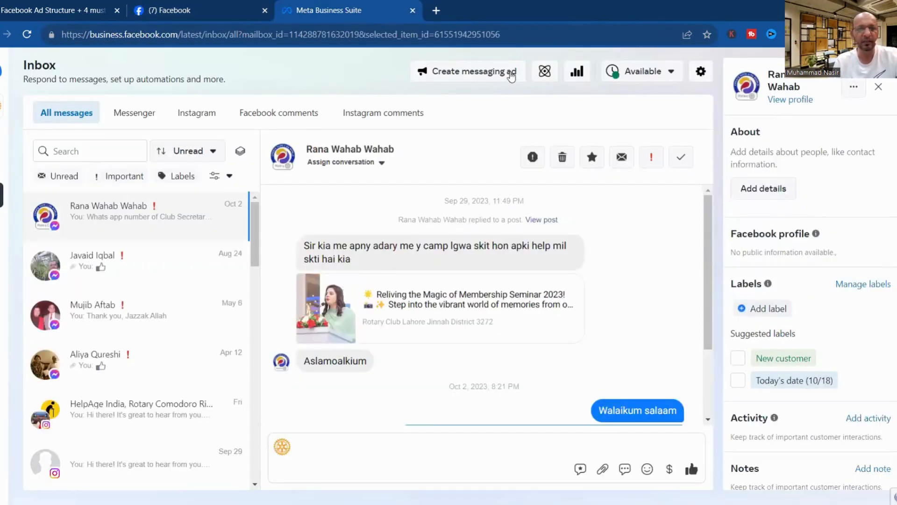
left_click(665, 76)
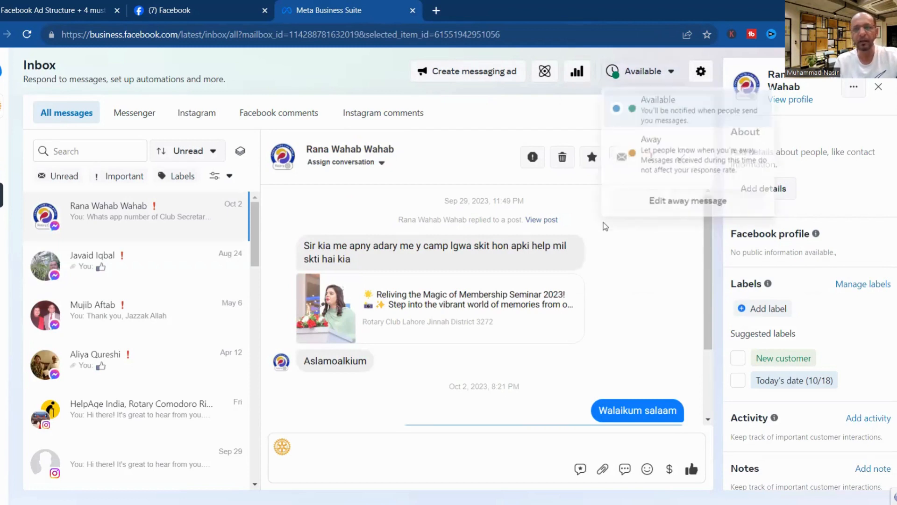
left_click(654, 206)
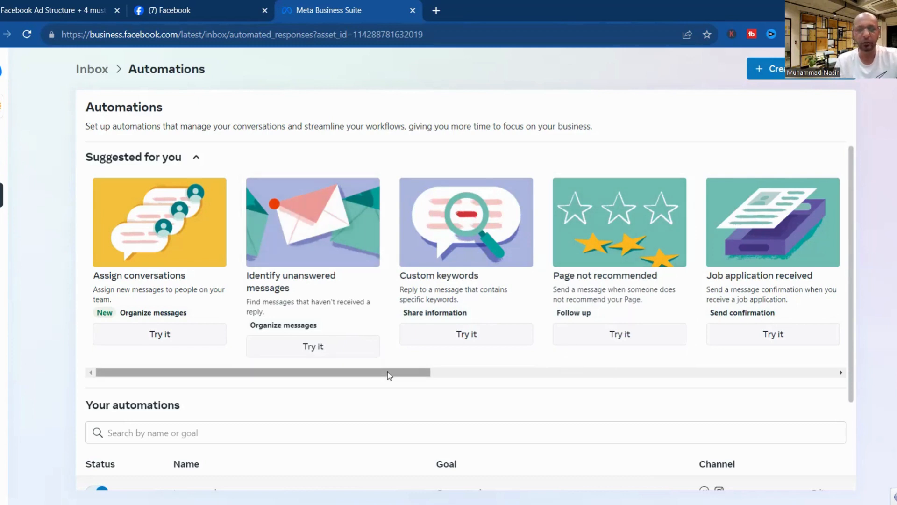
Browse the Suggested for you cards, then switch off the Page recommended automation under Your automations.
left_click_drag(421, 374, 539, 374)
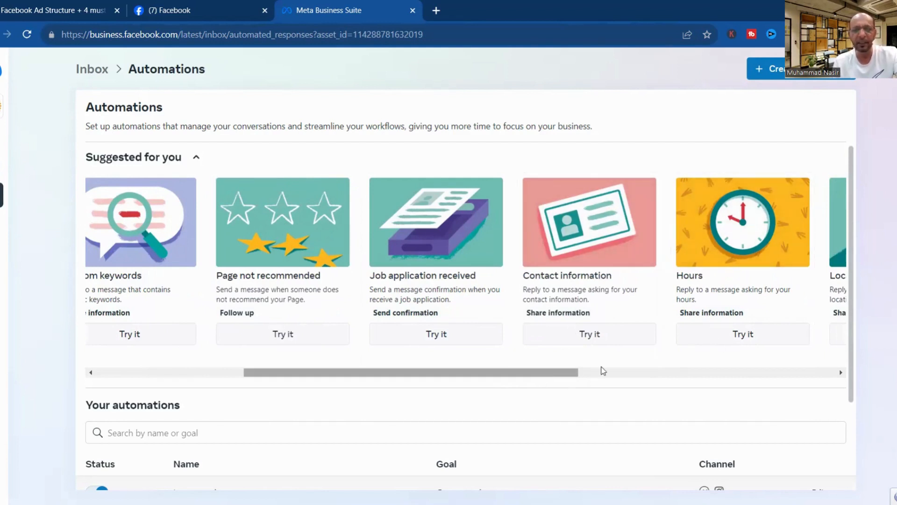
left_click_drag(601, 370, 728, 367)
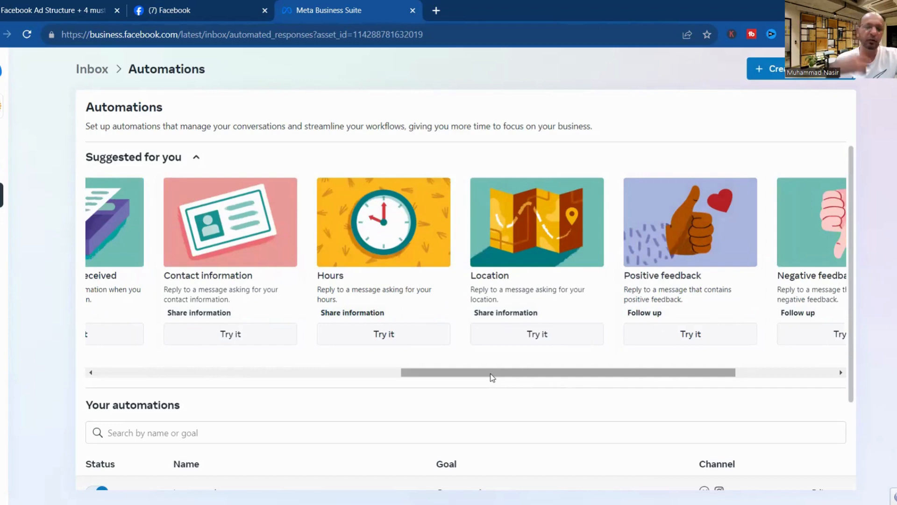
left_click_drag(493, 377, 805, 363)
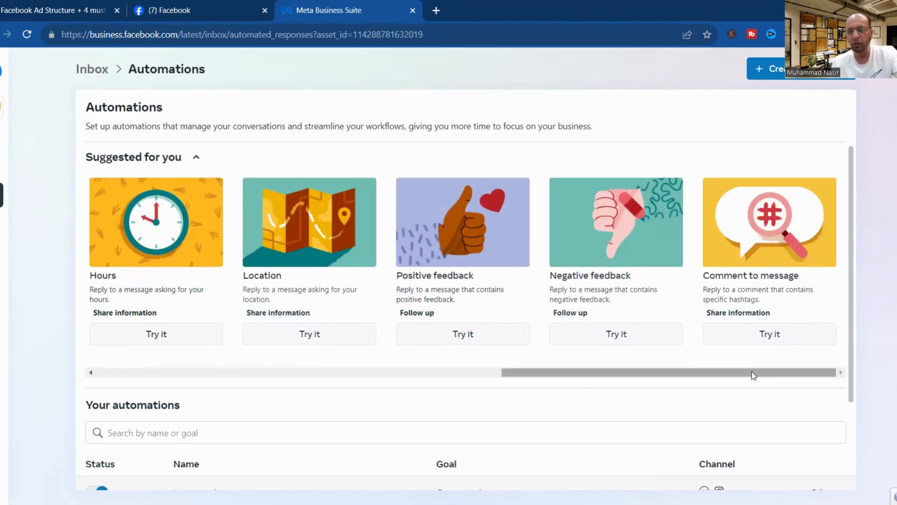
left_click_drag(751, 373, 49, 369)
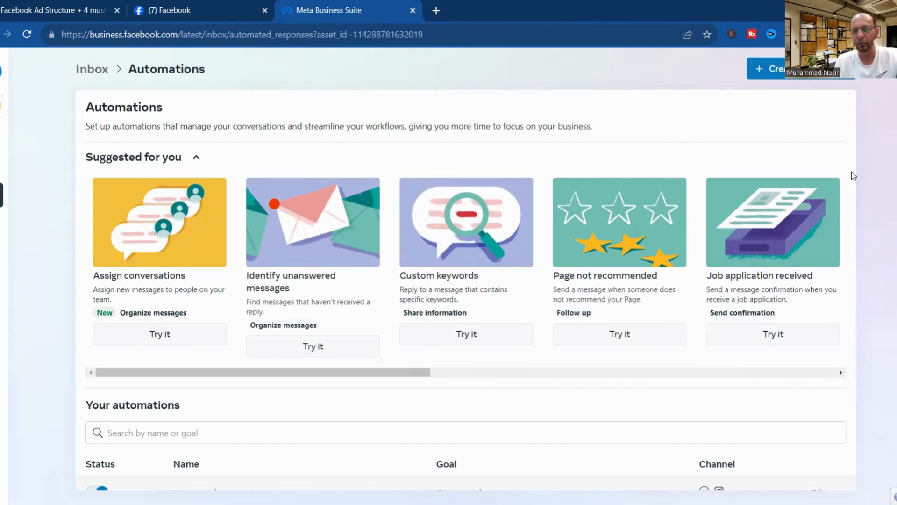
scroll(849, 184, "down", 3)
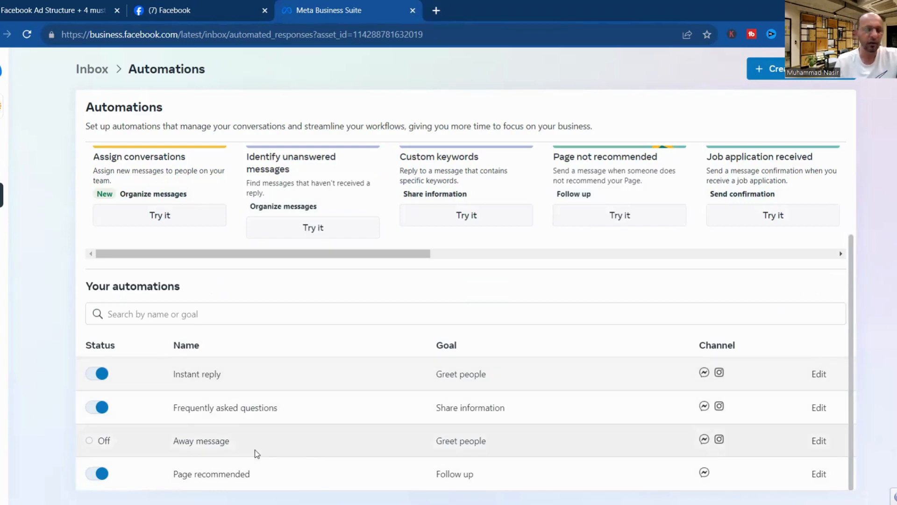
left_click(96, 474)
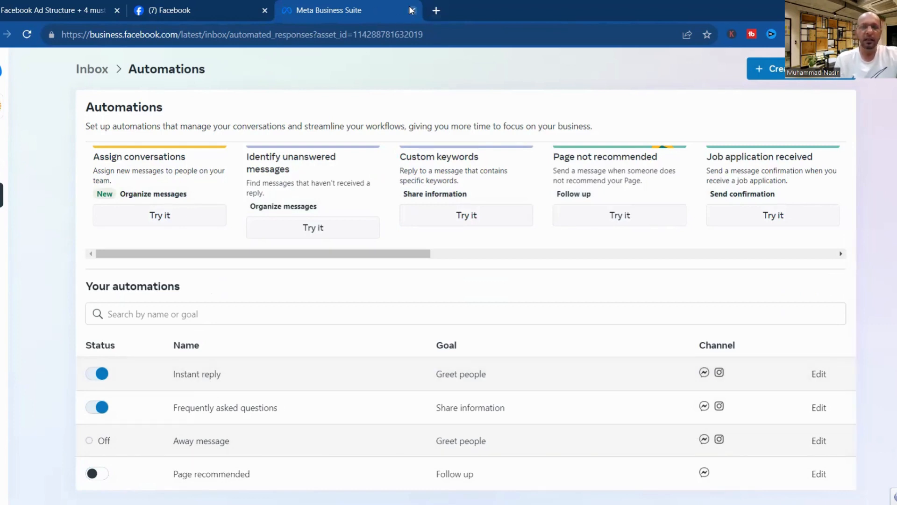
Load facebook.com in the current browser tab.
left_click(345, 31)
type("face")
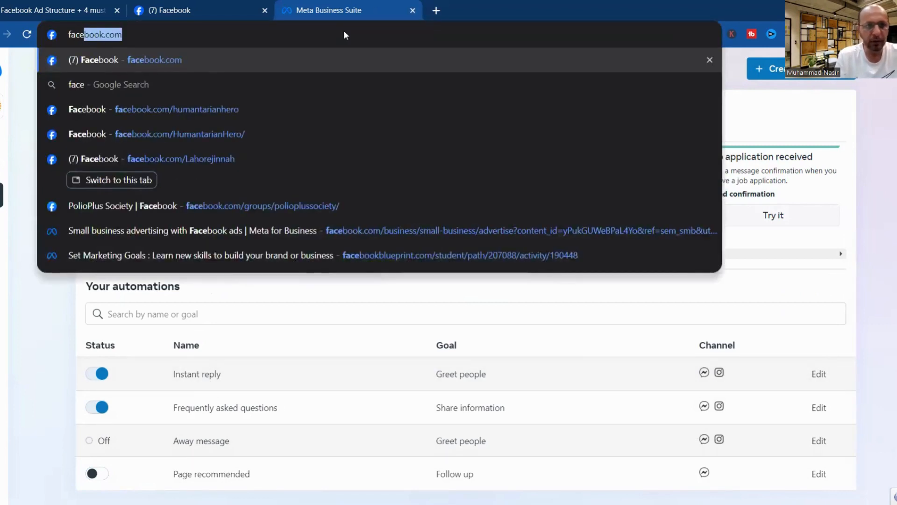
key("Return")
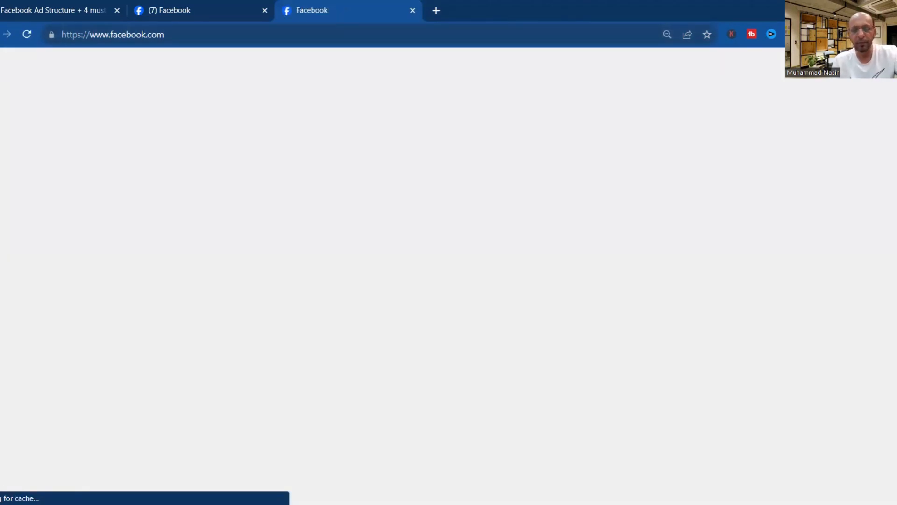
Page through the PDF deck to slide 3 of 6, the Ads Structure slide.
left_click(83, 4)
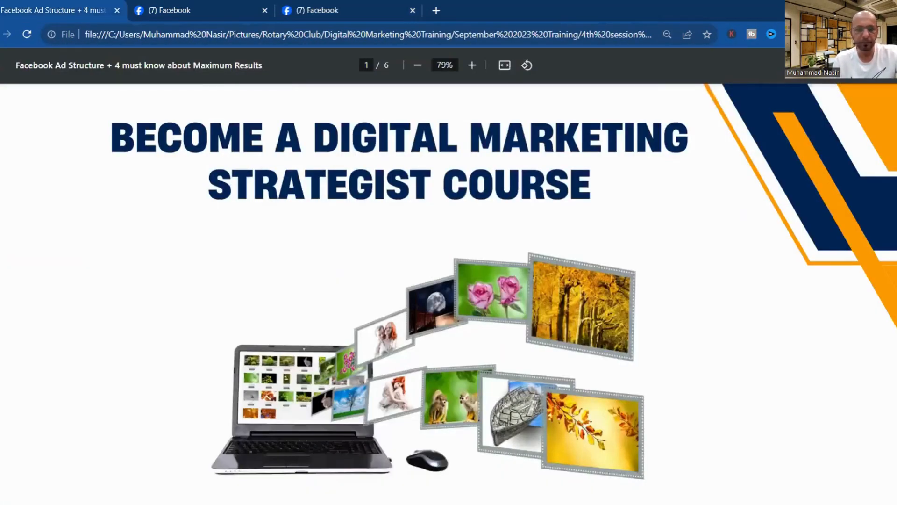
key("Right")
scroll(448, 294, "up", 1)
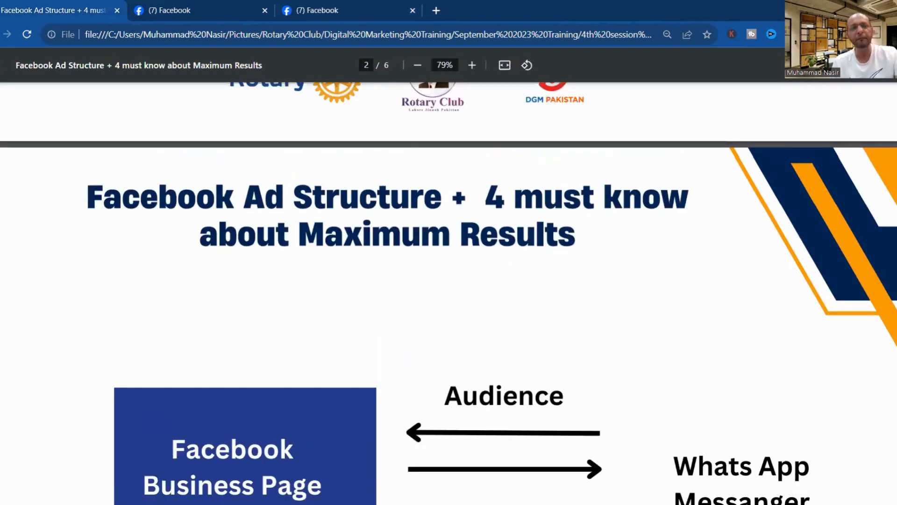
scroll(448, 294, "down", 1)
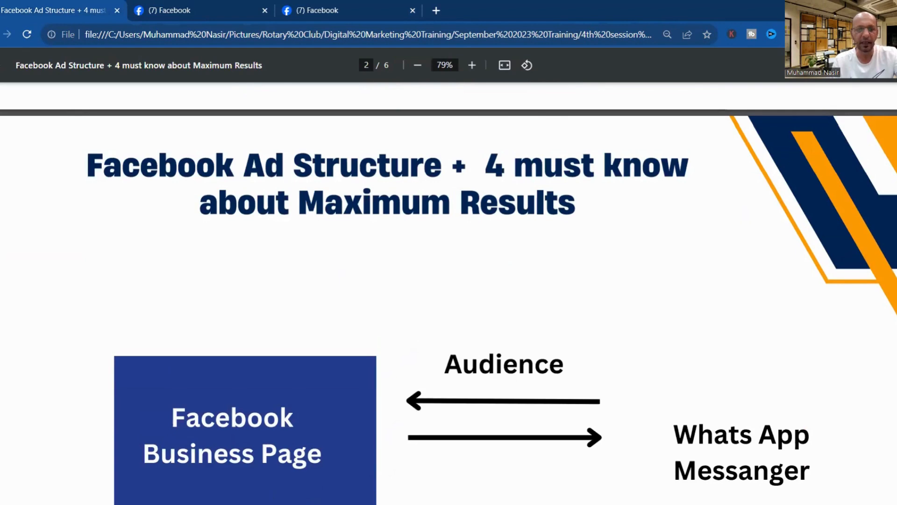
scroll(448, 294, "down", 5)
scroll(449, 293, "down", 6)
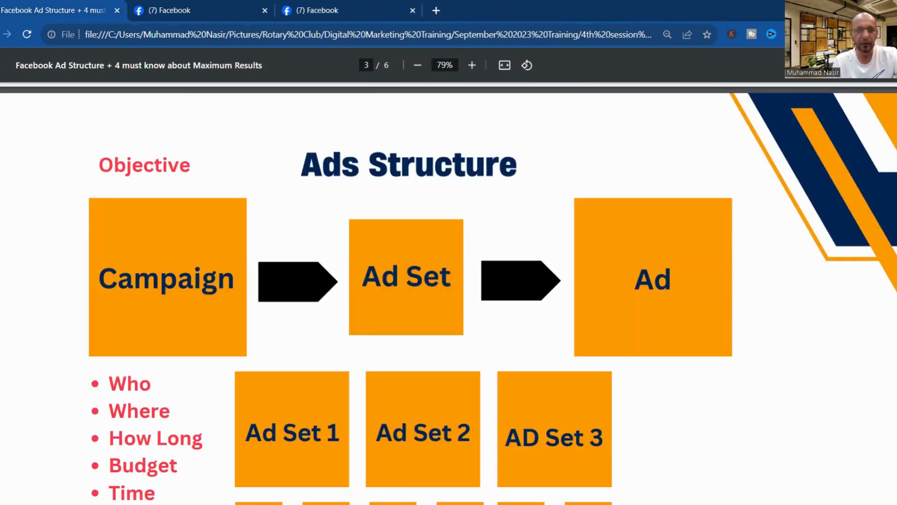
scroll(449, 293, "up", 10)
scroll(449, 293, "down", 1)
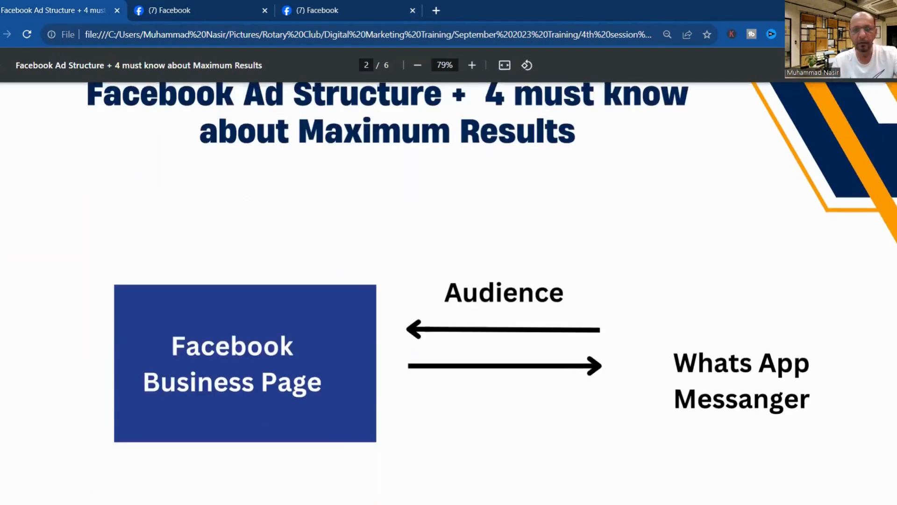
scroll(449, 293, "down", 1)
scroll(449, 293, "up", 4)
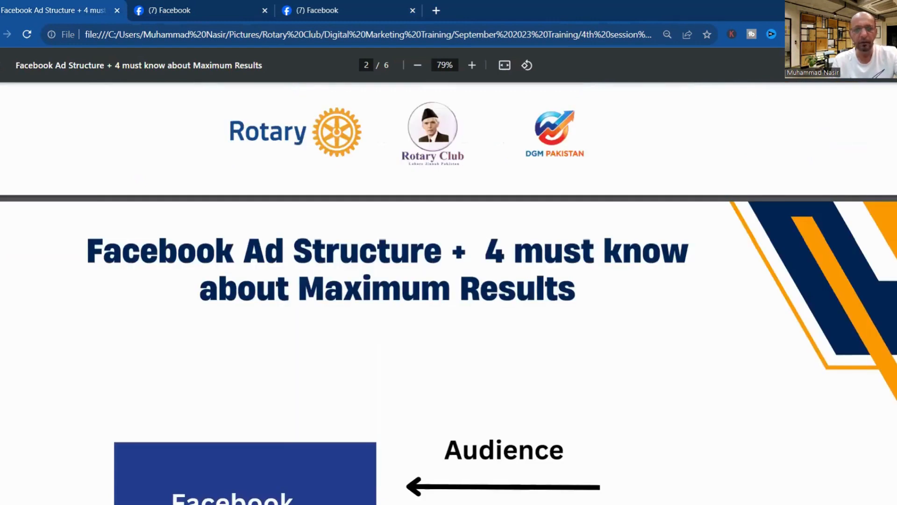
scroll(449, 293, "down", 1)
scroll(449, 293, "down", 7)
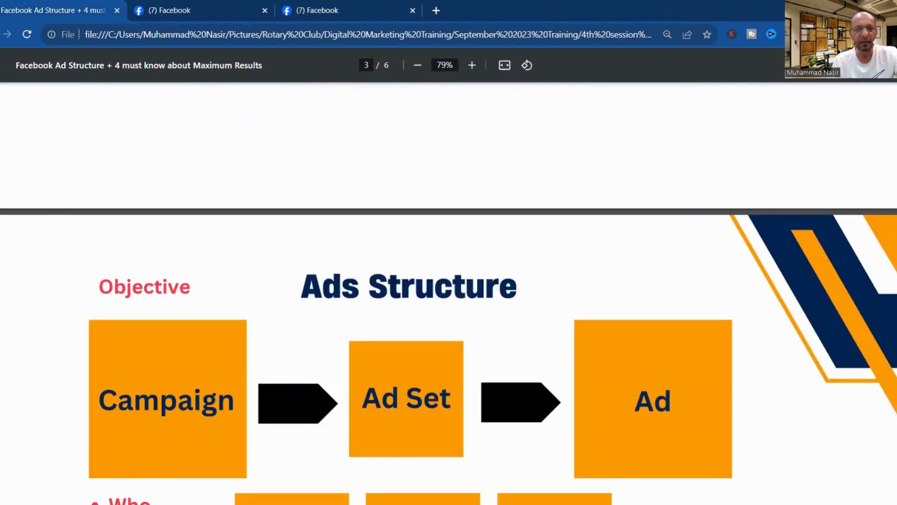
scroll(773, 239, "down", 3)
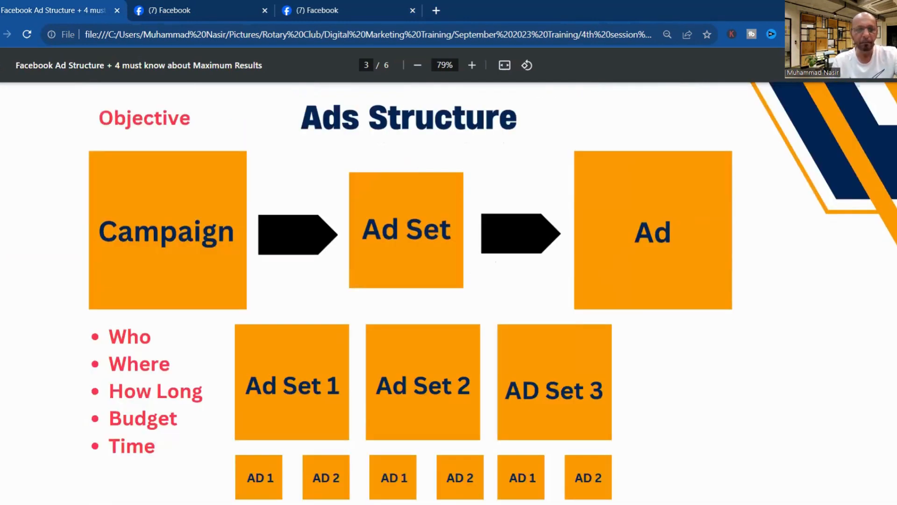
left_click(316, 10)
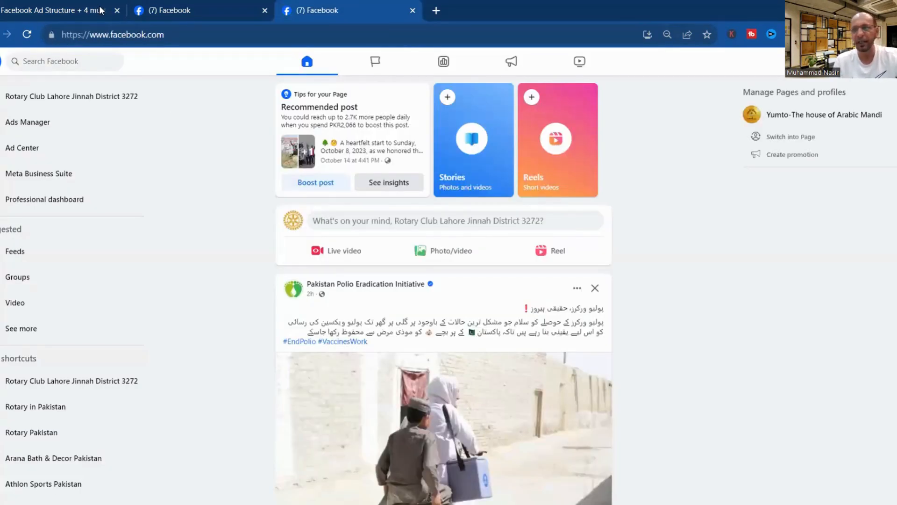
Switch to the personal profile, then back to acting as Rotary Club Lahore Jinnah District 3272.
left_click(889, 61)
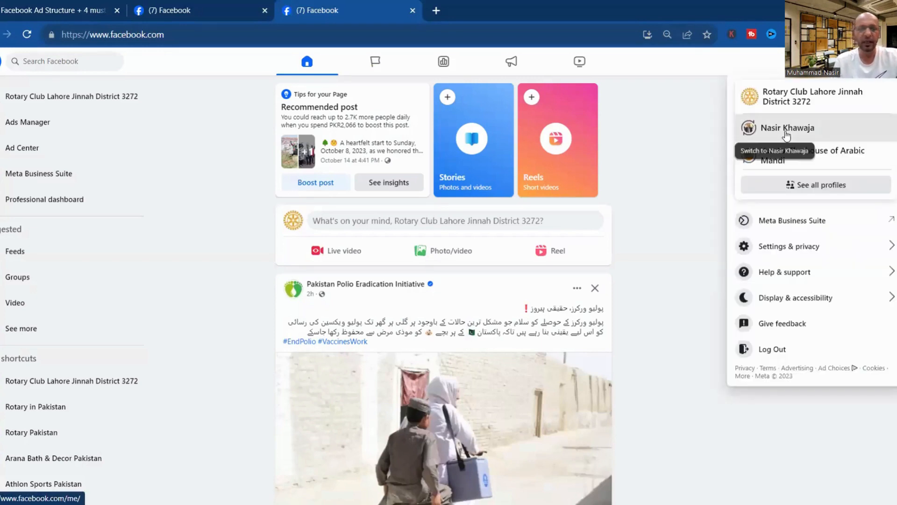
left_click(786, 135)
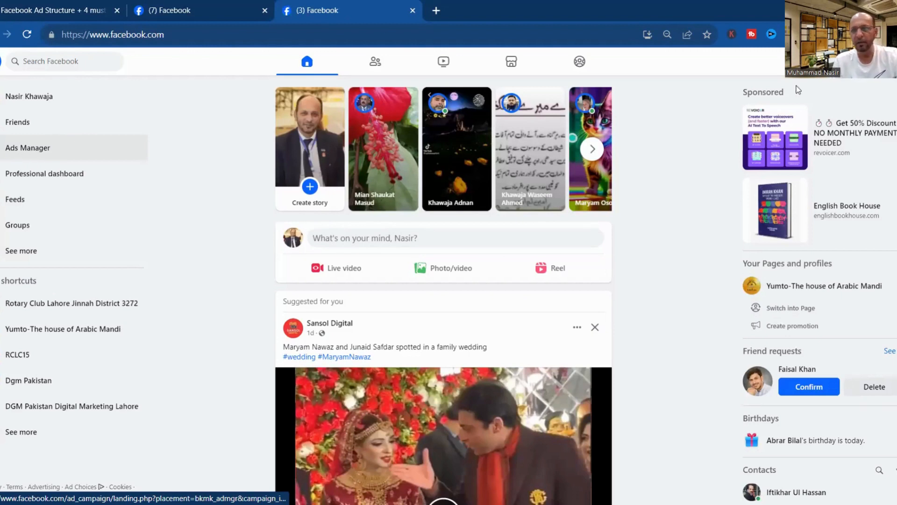
left_click(889, 62)
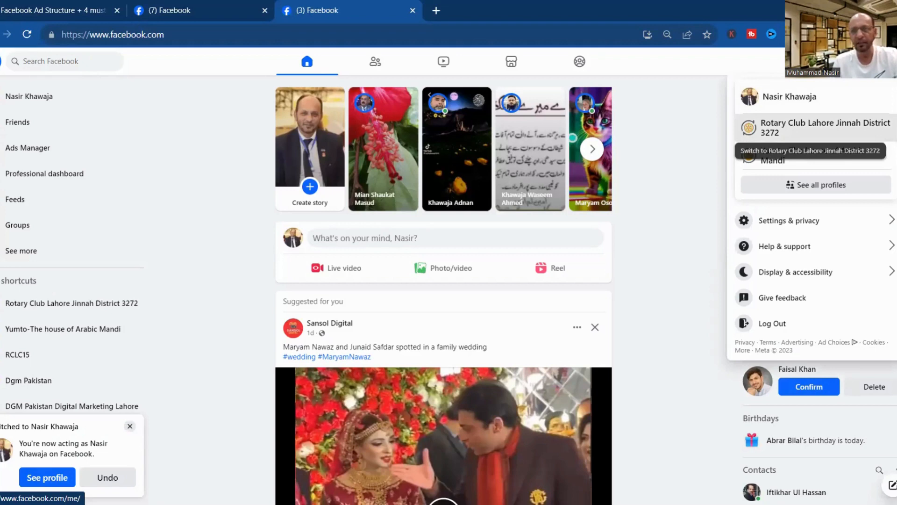
left_click(815, 127)
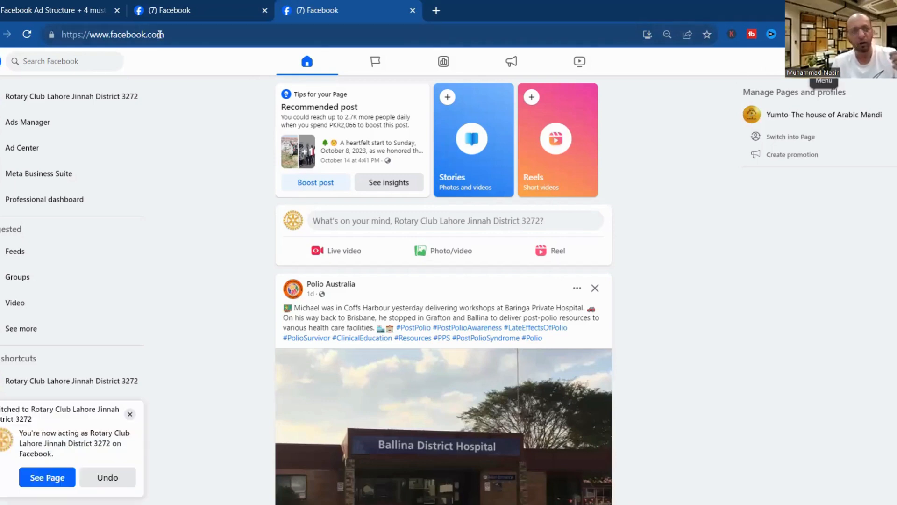
left_click(173, 10)
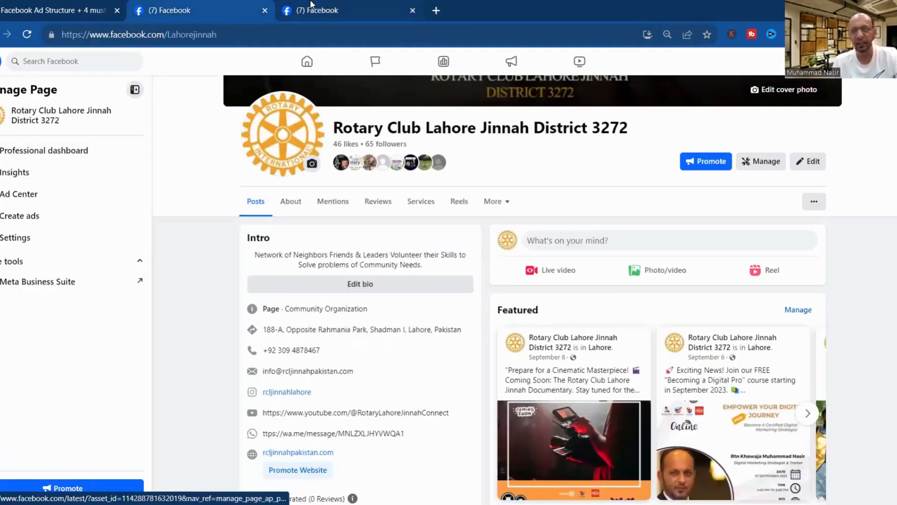
From Facebook's Menu, open Ads Manager, Meta Business Suite, Professional dashboard and Ad Center in new tabs.
left_click(311, 7)
left_click(824, 61)
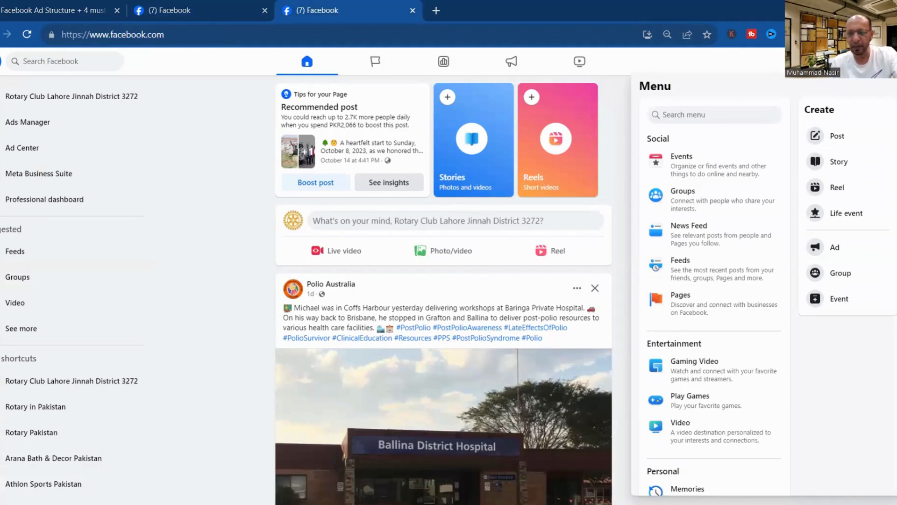
scroll(761, 331, "down", 3)
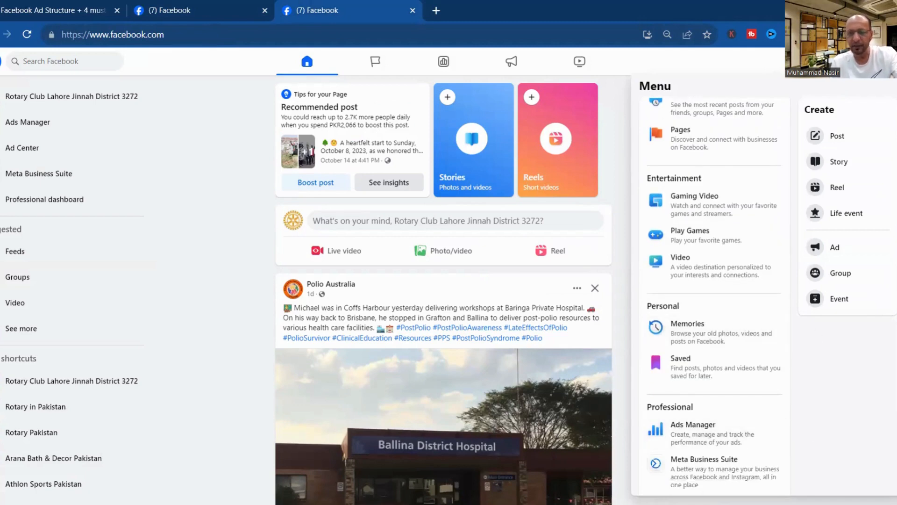
scroll(716, 300, "down", 3)
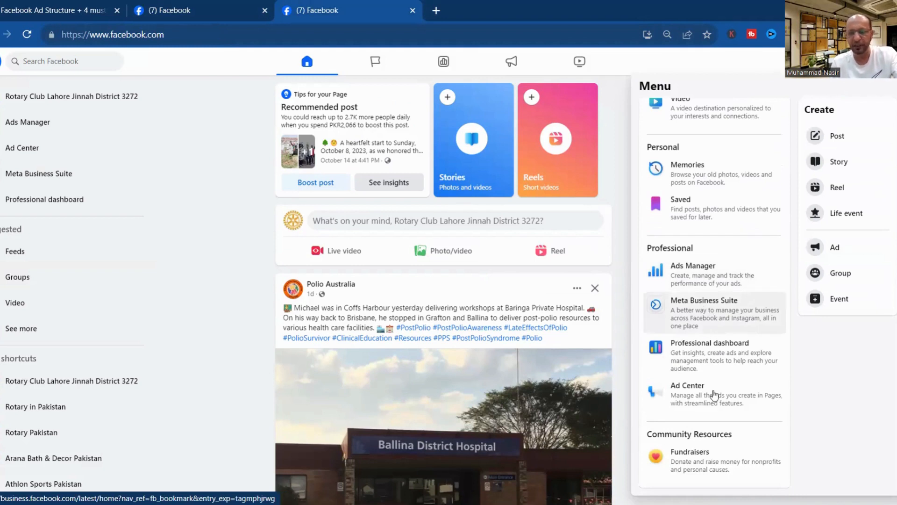
right_click(707, 273)
left_click(728, 279)
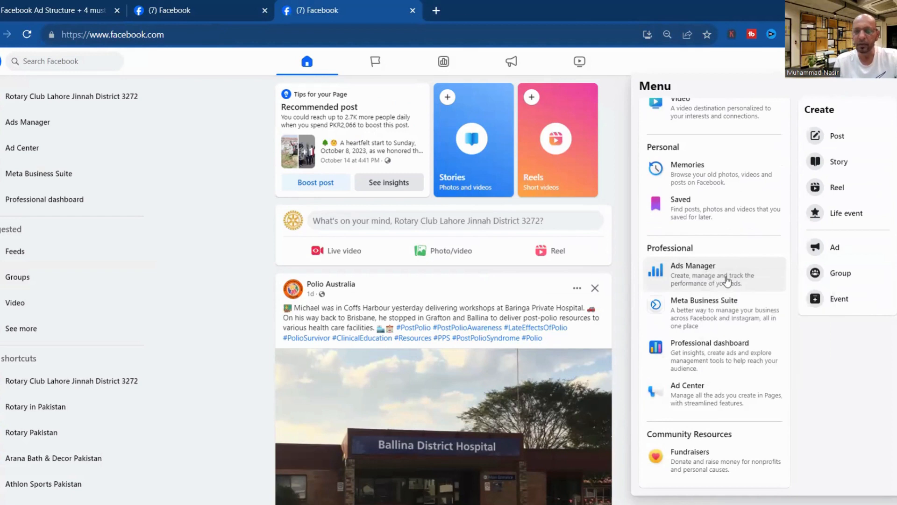
right_click(700, 318)
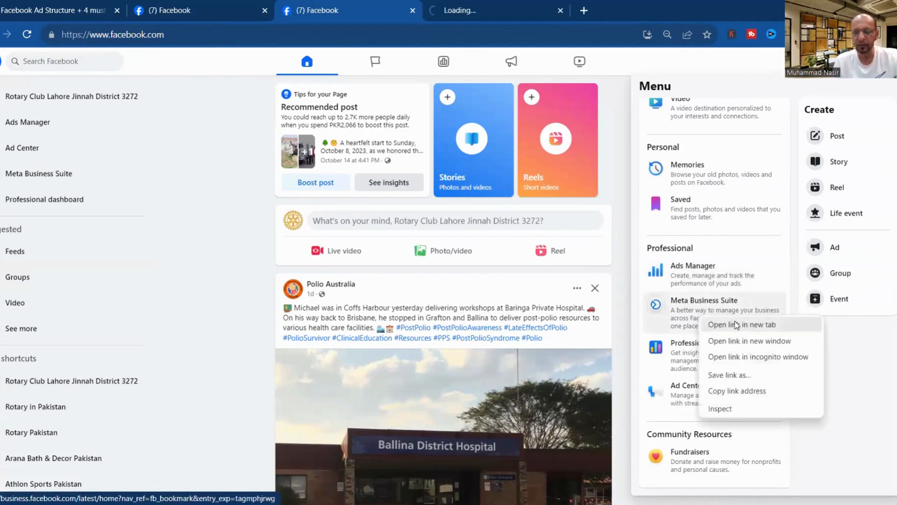
left_click(736, 326)
right_click(713, 347)
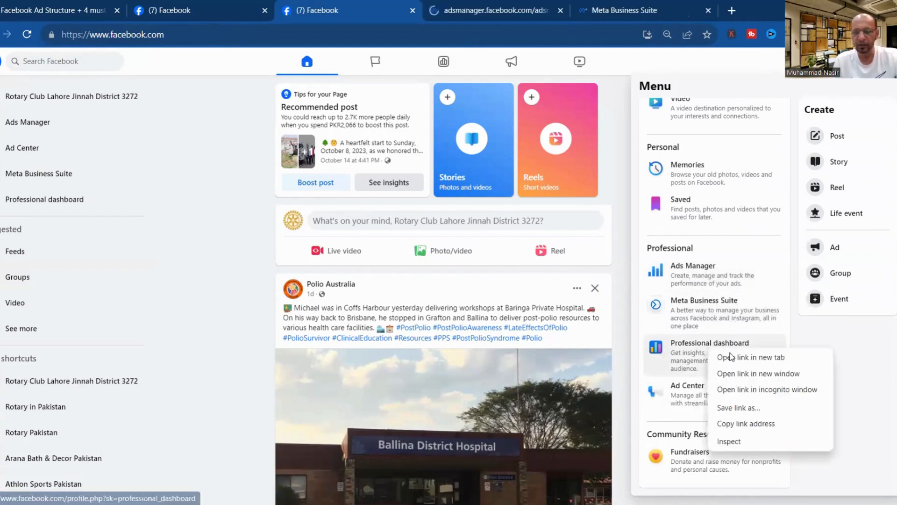
left_click(732, 357)
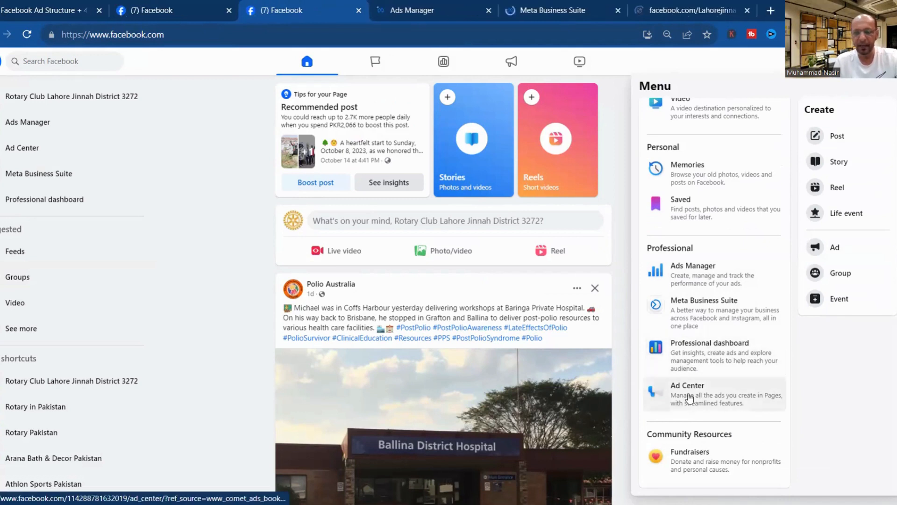
right_click(696, 391)
left_click(719, 300)
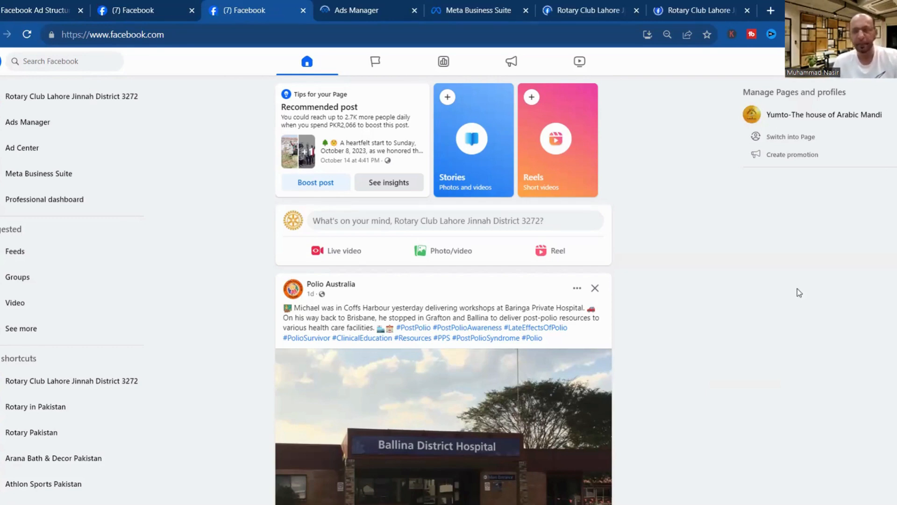
Go to the Rotary Club Page and start boosting its tree-planting post.
left_click(92, 96)
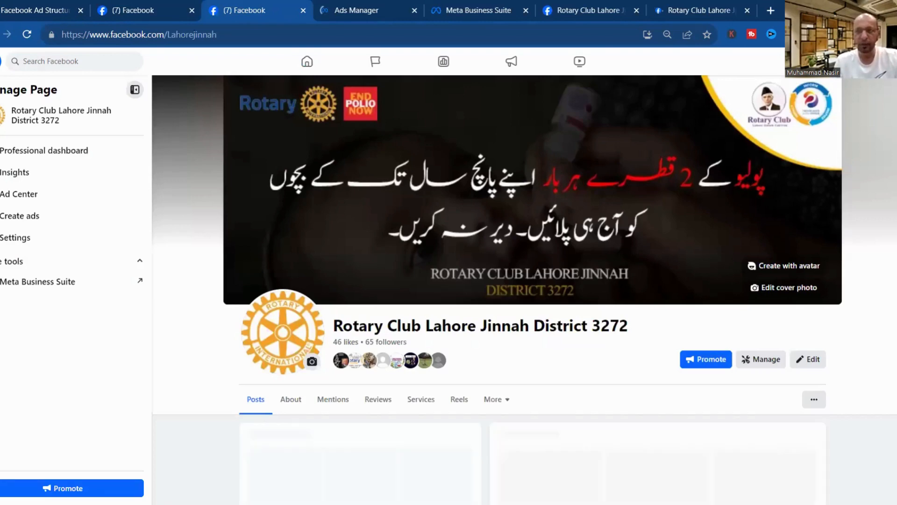
scroll(687, 108, "down", 10)
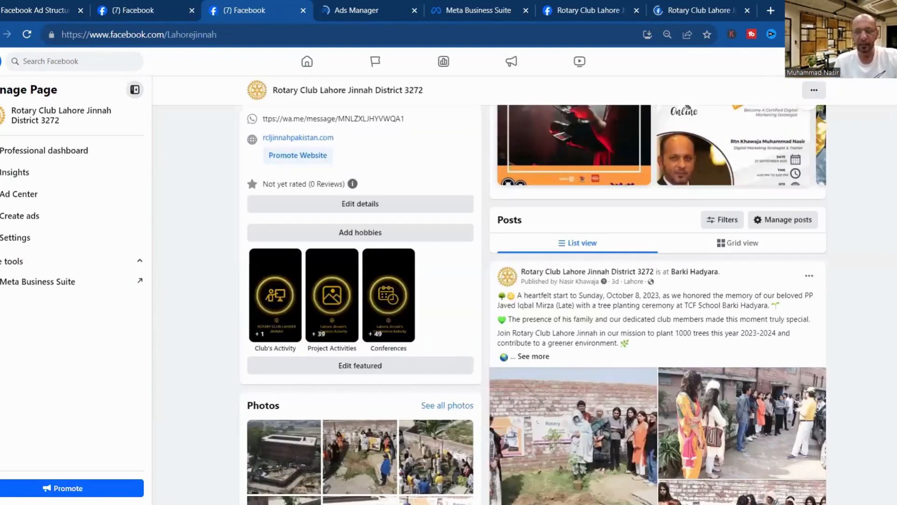
scroll(533, 304, "down", 4)
scroll(759, 374, "down", 1)
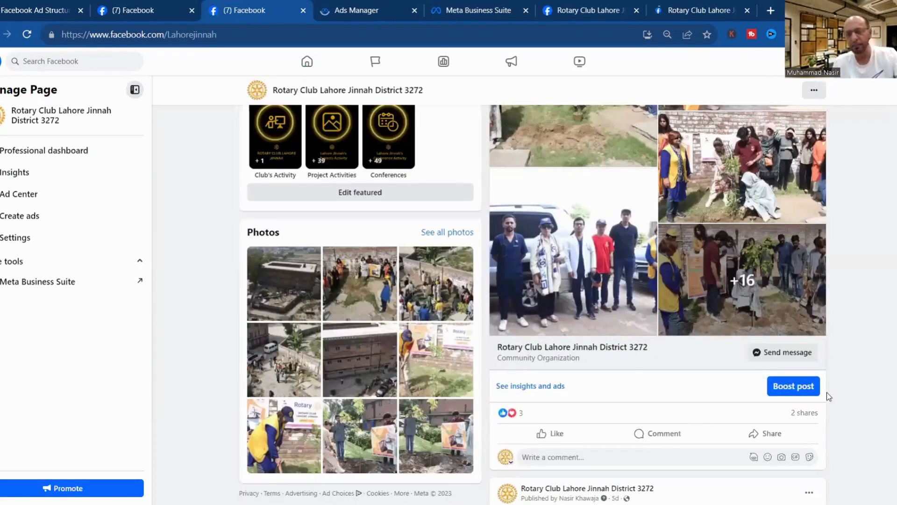
left_click(800, 388)
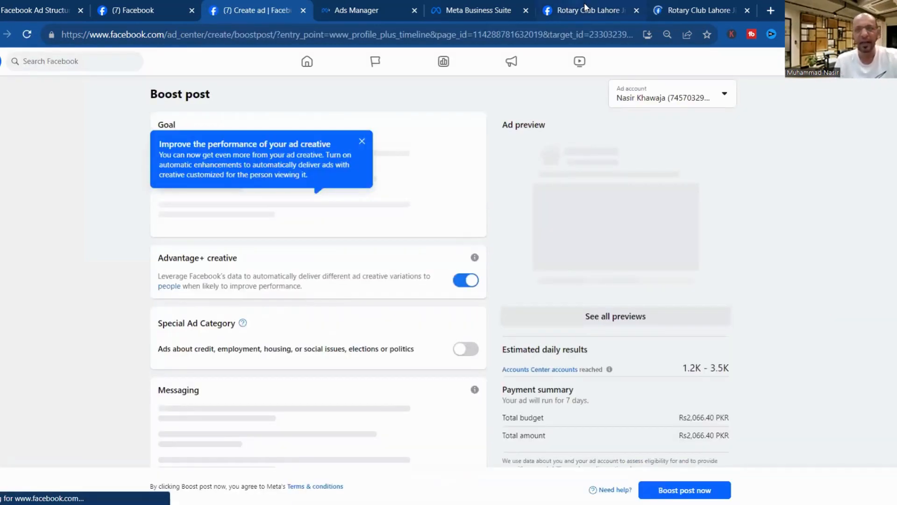
Close the extra Ad Center tab, open Ad Center from the professional dashboard, and return to the Boost form.
left_click(686, 10)
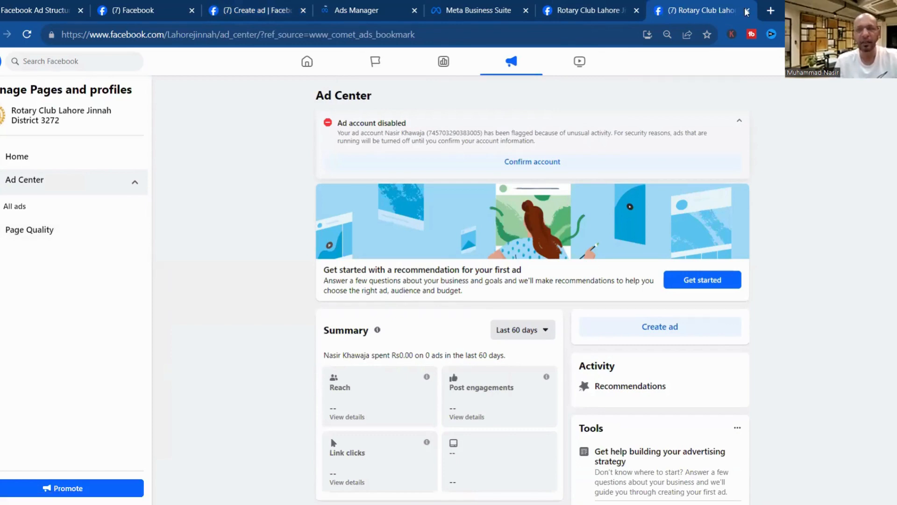
key("ctrl+w")
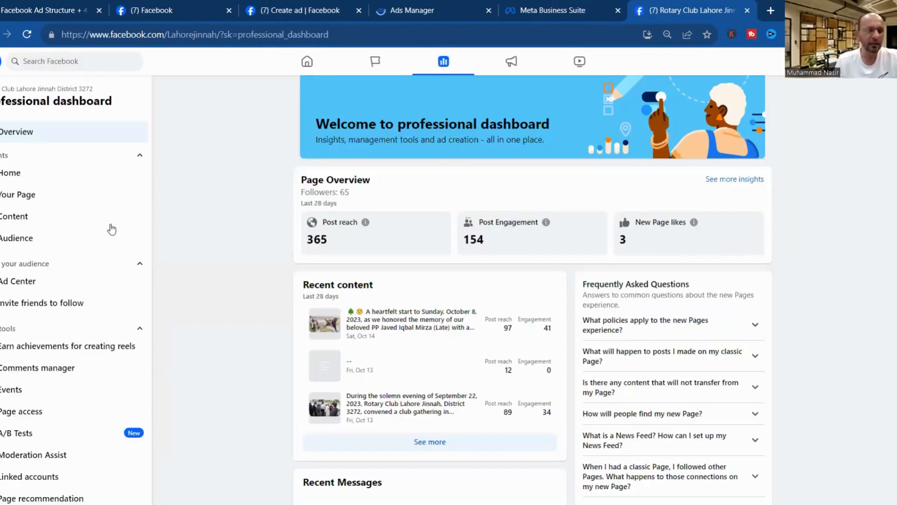
left_click(34, 284)
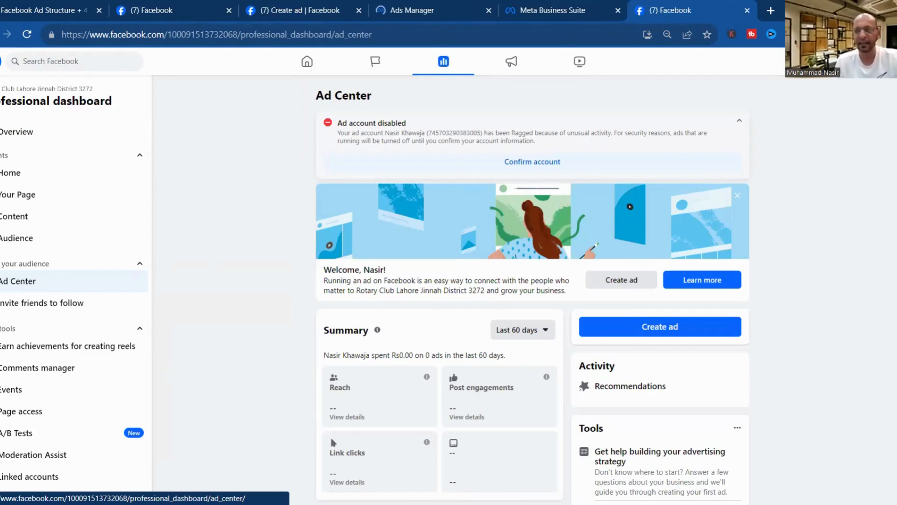
left_click(278, 11)
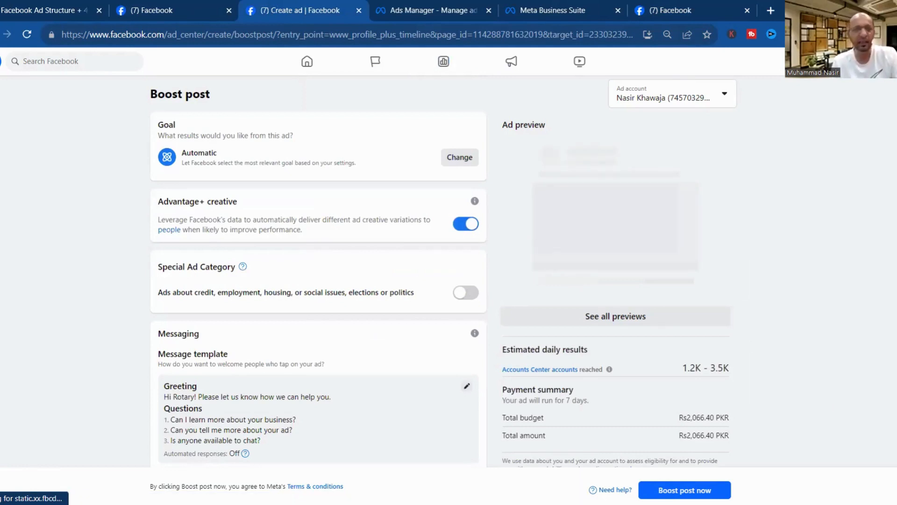
scroll(318, 271, "down", 3)
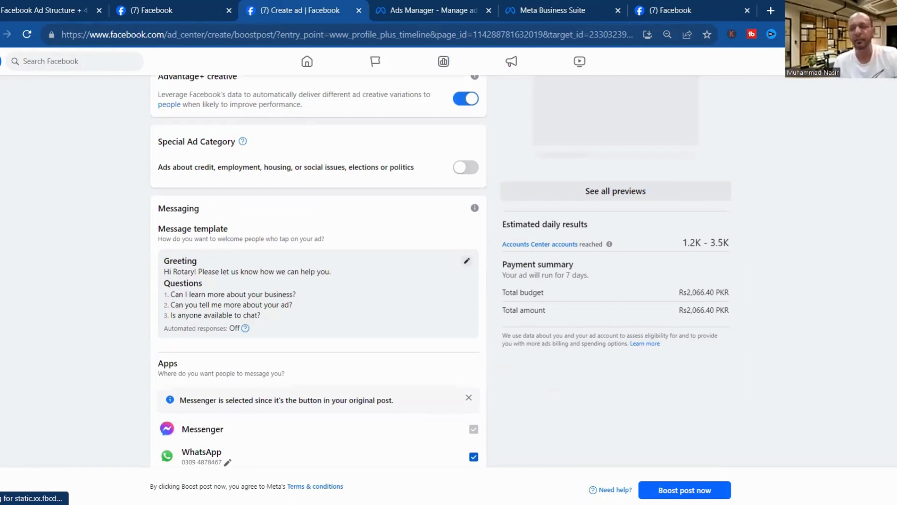
scroll(318, 271, "up", 1)
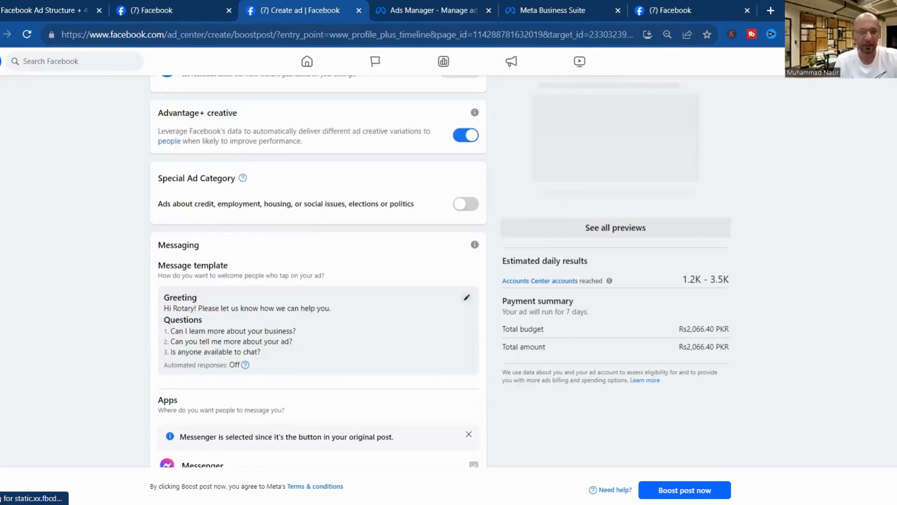
scroll(318, 271, "up", 1)
scroll(317, 272, "down", 3)
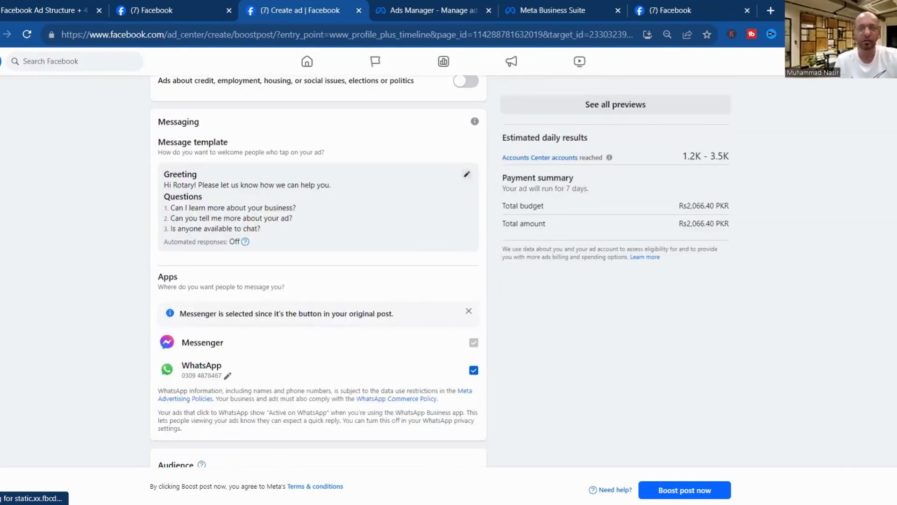
scroll(318, 272, "down", 3)
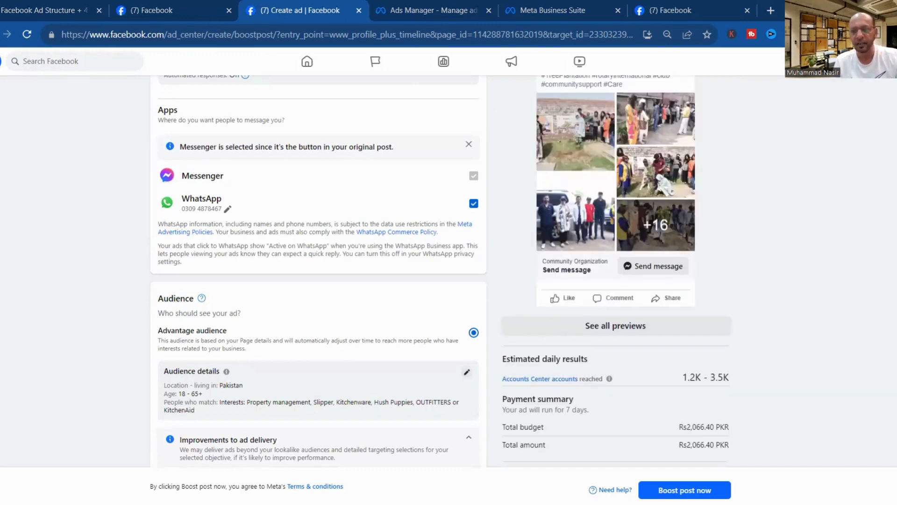
scroll(448, 271, "up", 2)
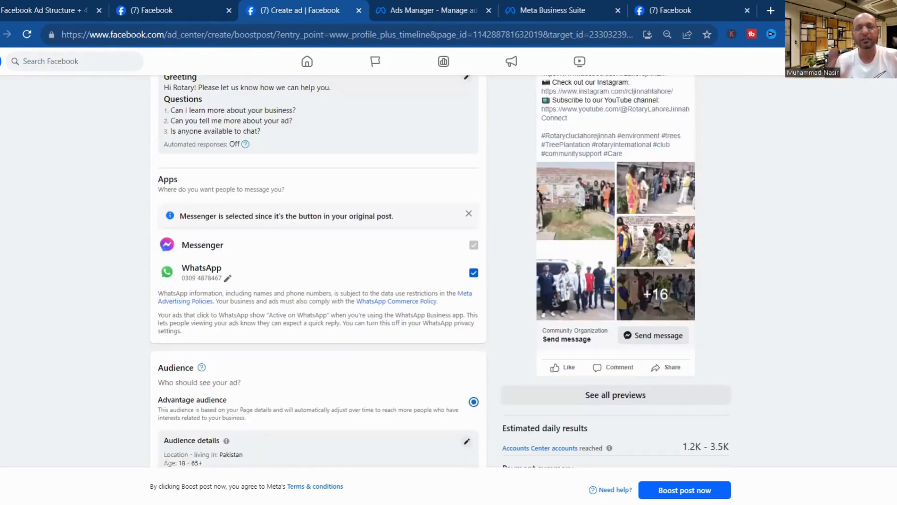
scroll(449, 271, "down", 1)
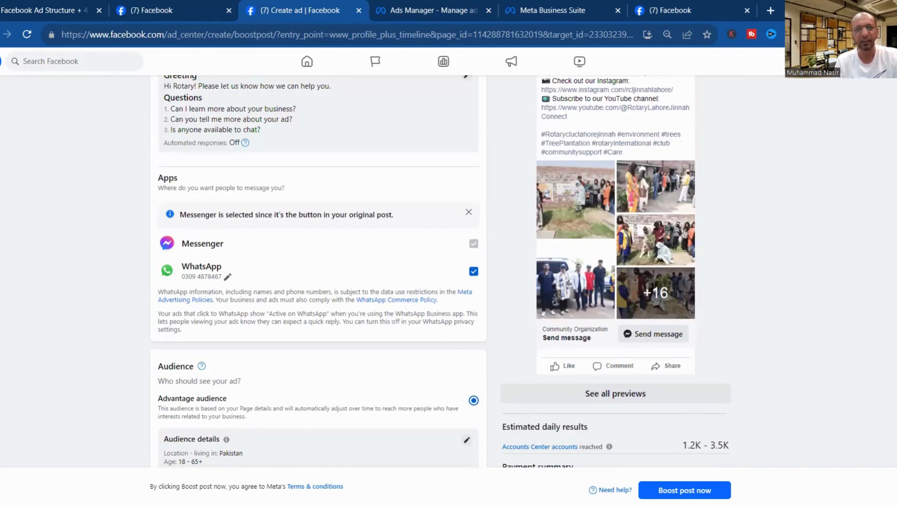
scroll(449, 271, "down", 2)
scroll(448, 271, "up", 5)
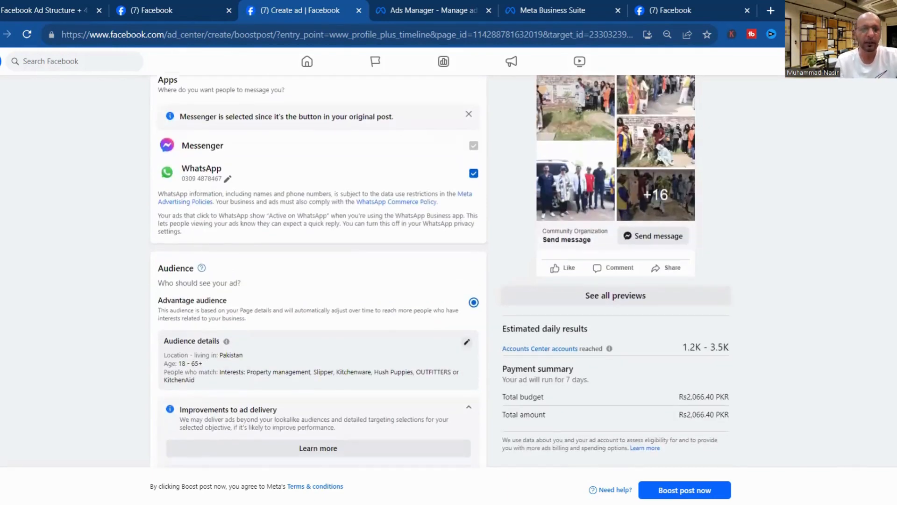
scroll(449, 271, "down", 2)
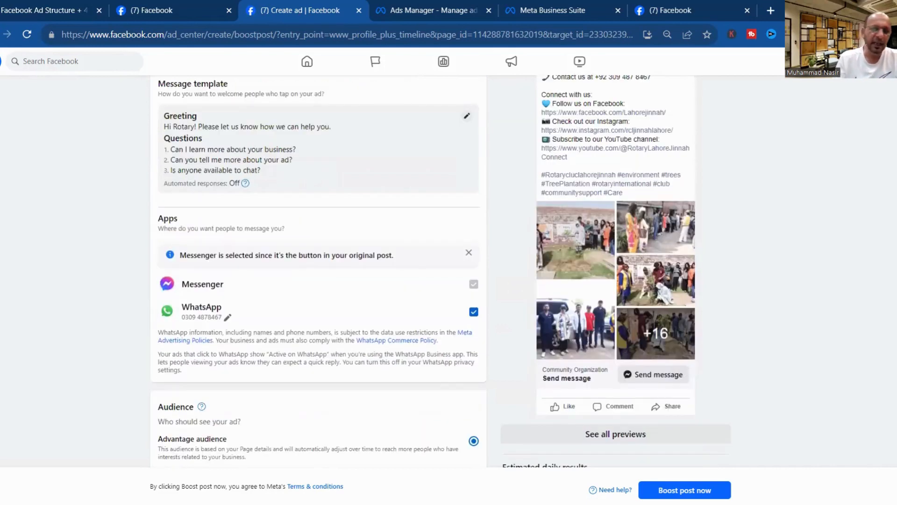
scroll(448, 271, "down", 4)
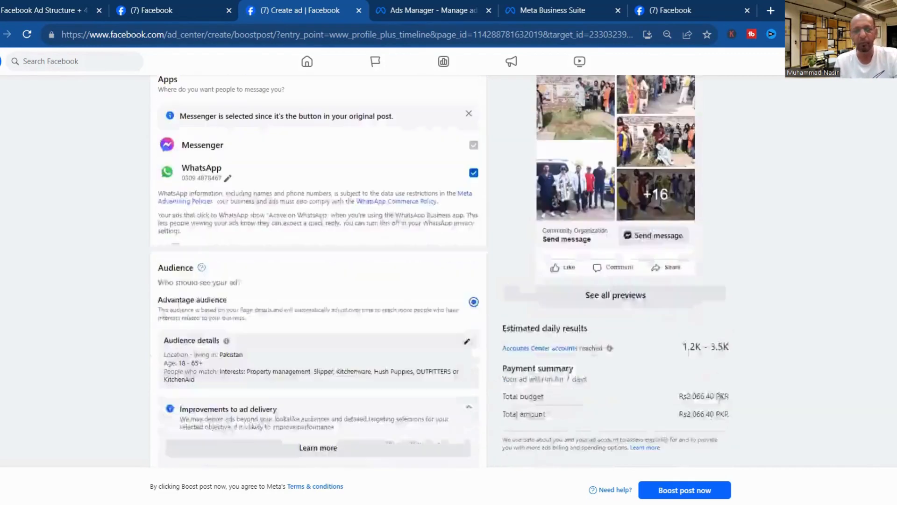
scroll(188, 224, "up", 3)
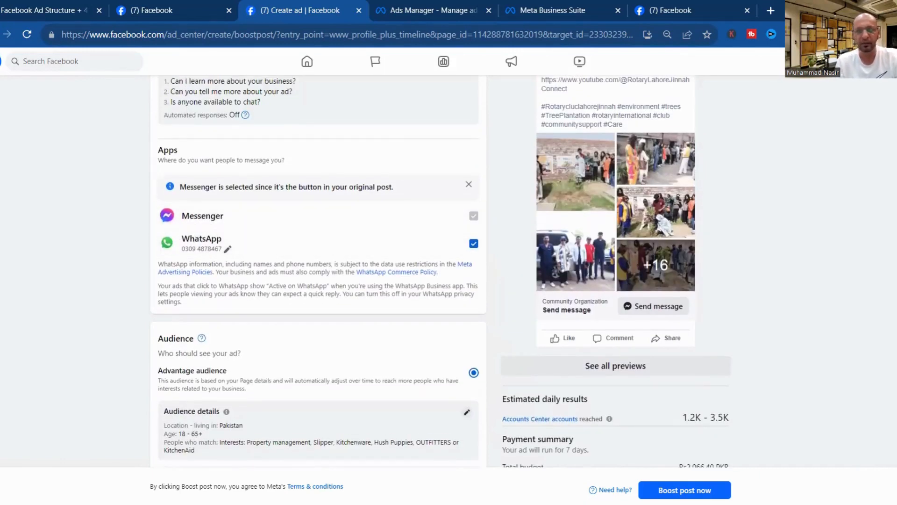
scroll(319, 271, "down", 5)
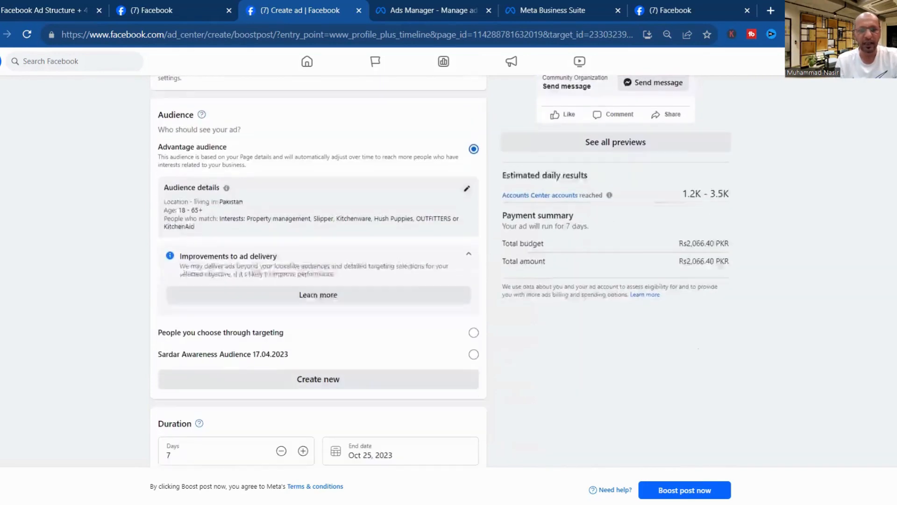
scroll(318, 271, "down", 6)
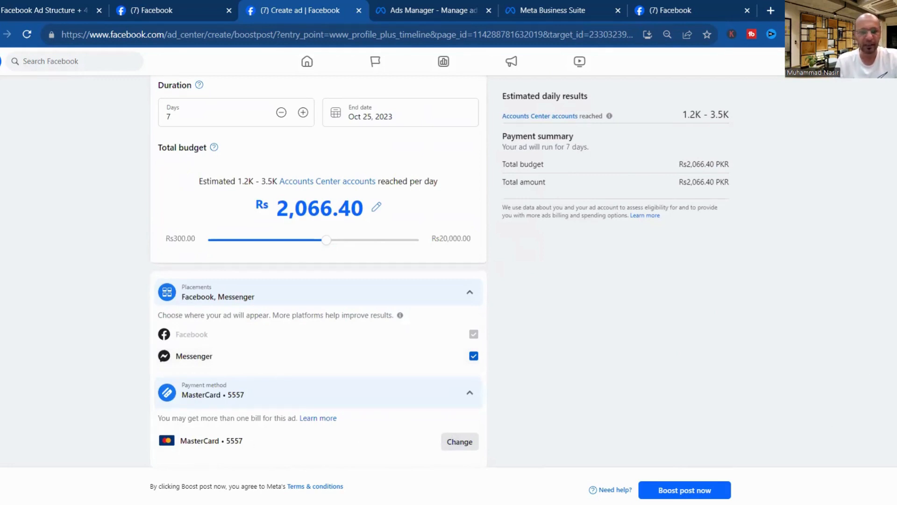
scroll(449, 272, "up", 15)
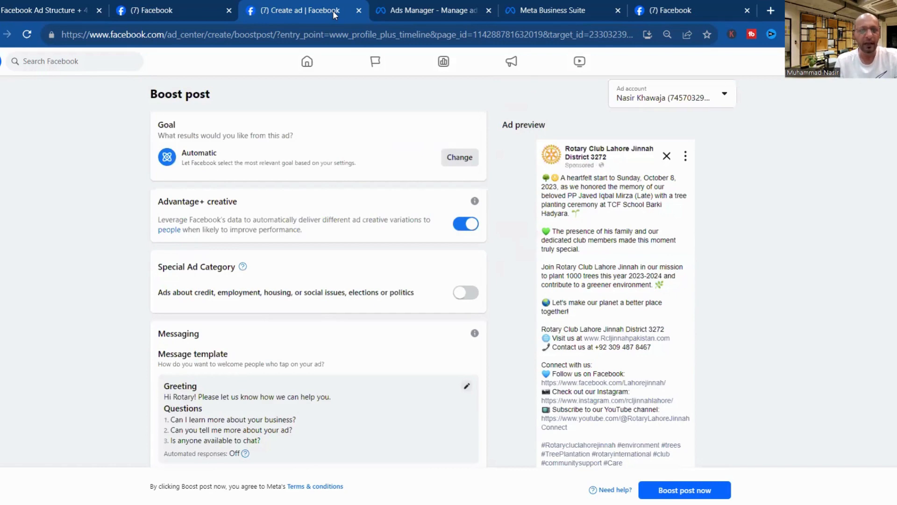
Discard the unsubmitted Boost post form and open Ads Manager from Facebook's Menu.
left_click(359, 10)
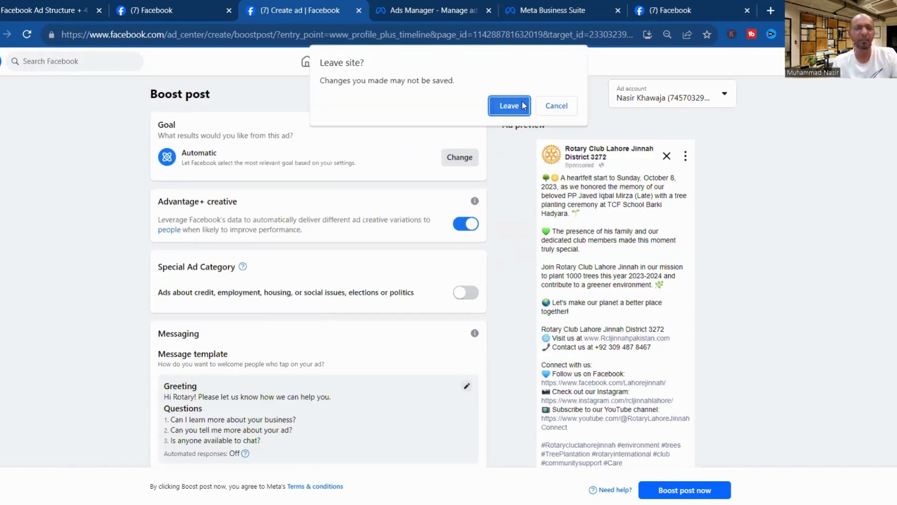
left_click(524, 105)
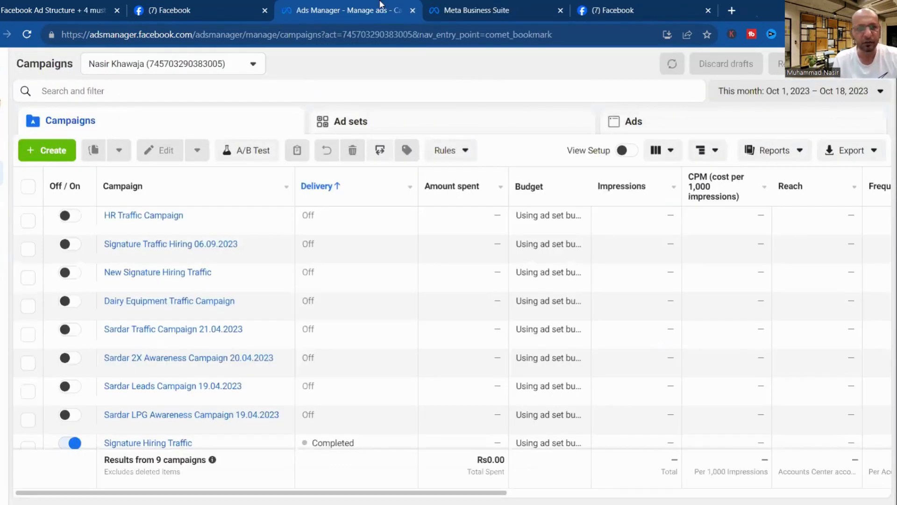
left_click(473, 11)
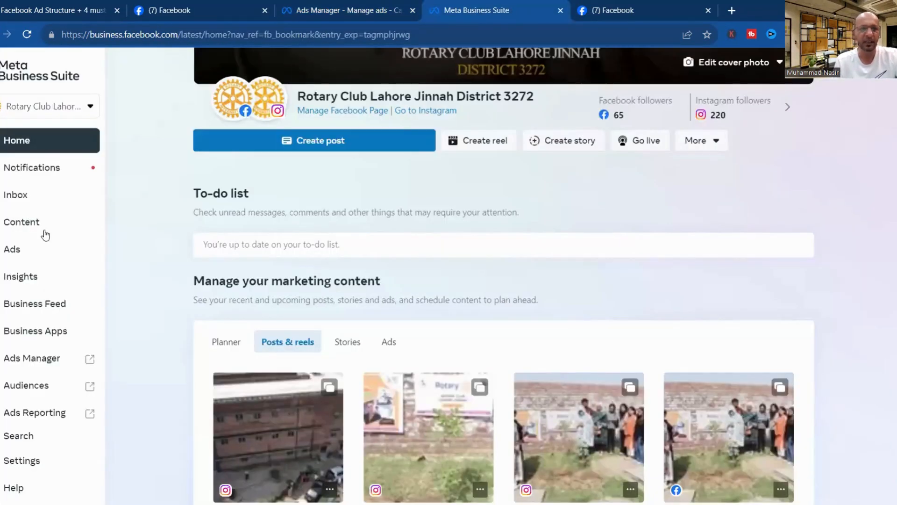
left_click(611, 9)
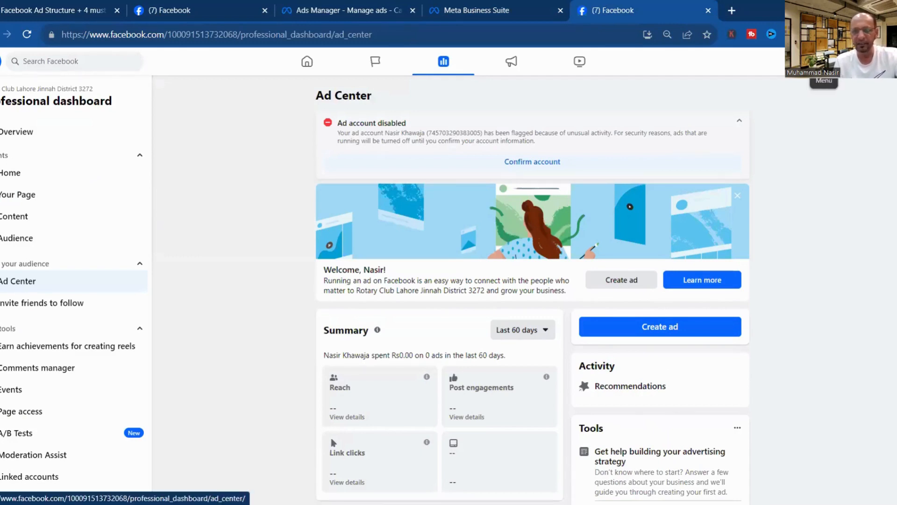
left_click(824, 62)
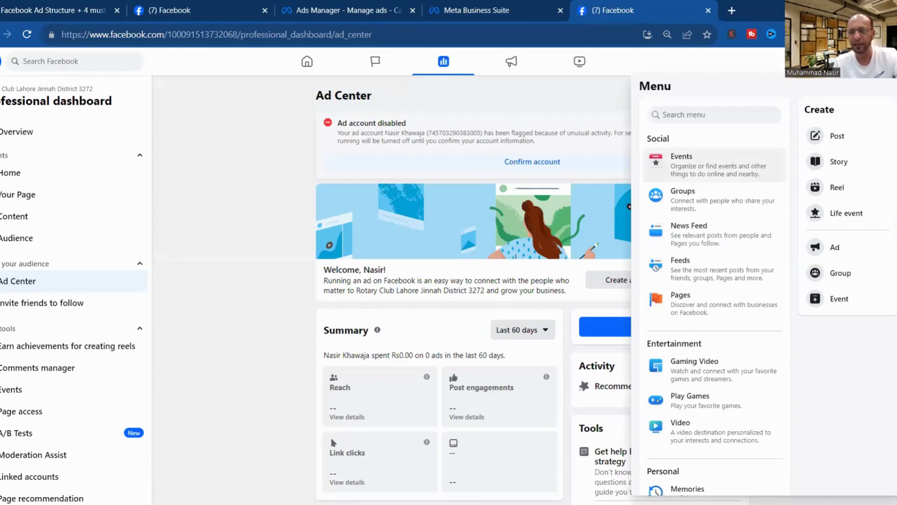
scroll(683, 321, "down", 6)
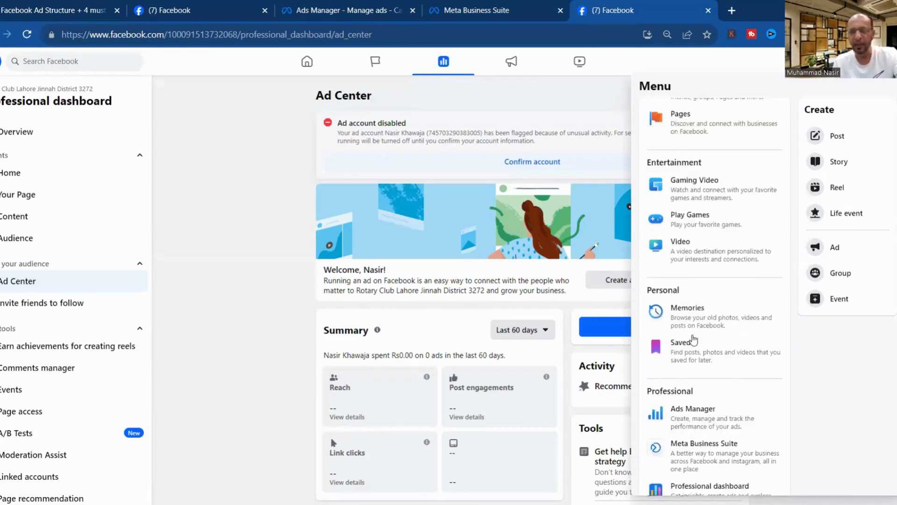
left_click(683, 320)
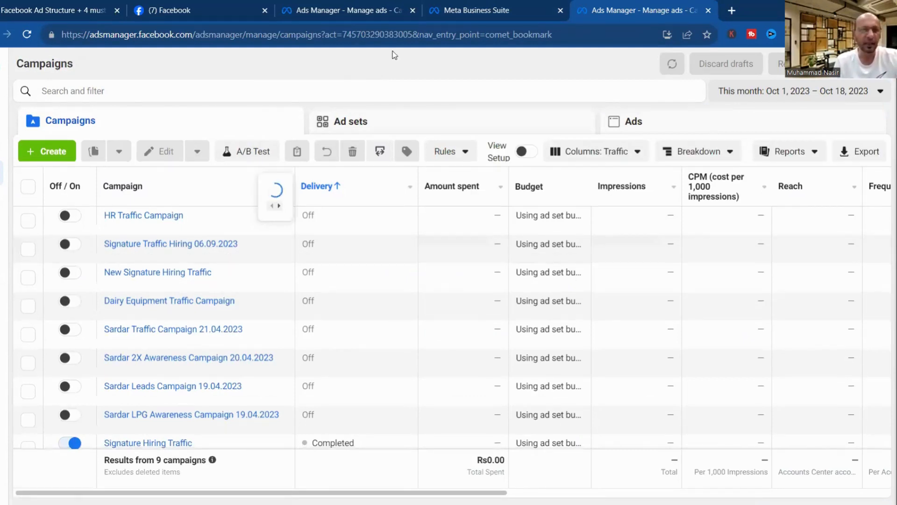
Switch to the DGM Pakistan Digital Marketing ad account via See more ad accounts.
left_click(254, 65)
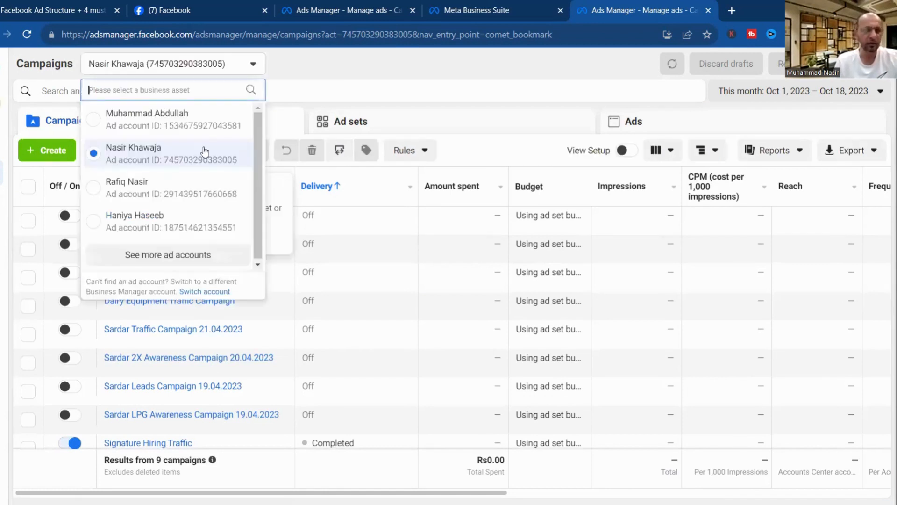
left_click(172, 256)
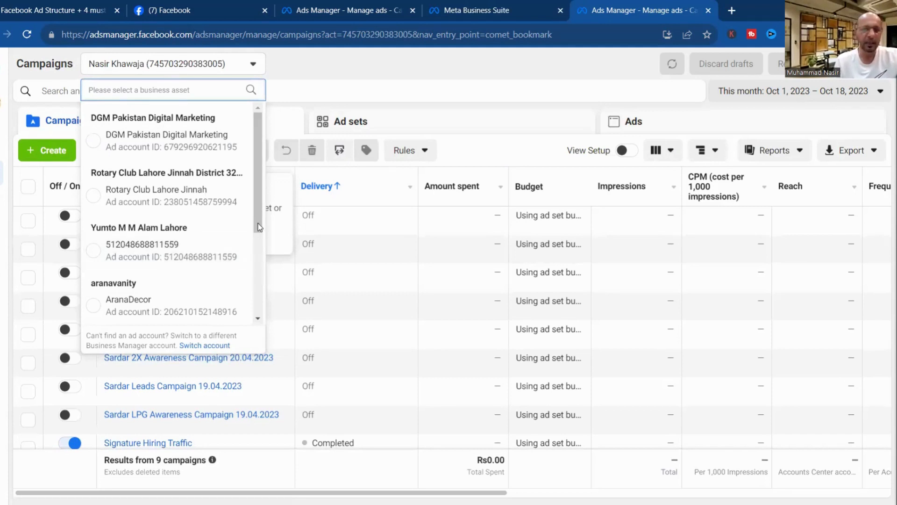
left_click_drag(258, 230, 258, 234)
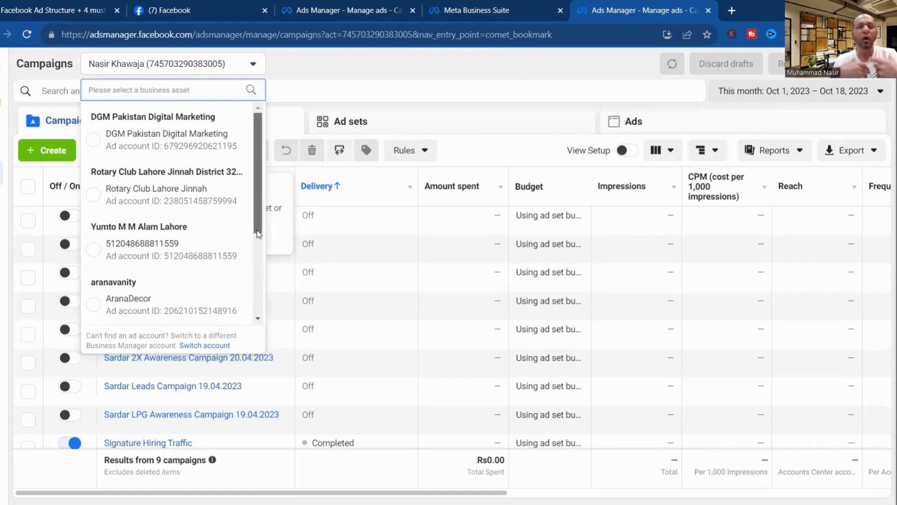
scroll(259, 233, "down", 1)
scroll(259, 245, "down", 3)
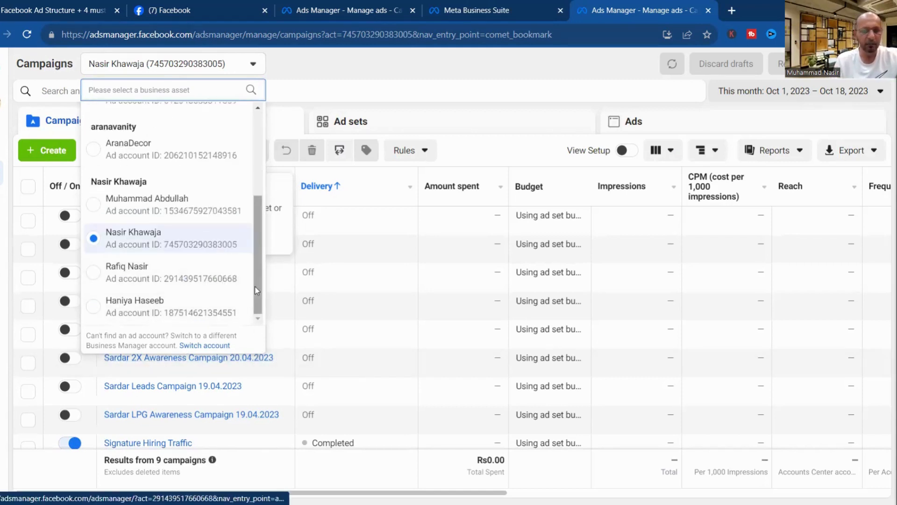
scroll(254, 263, "up", 2)
scroll(253, 263, "up", 3)
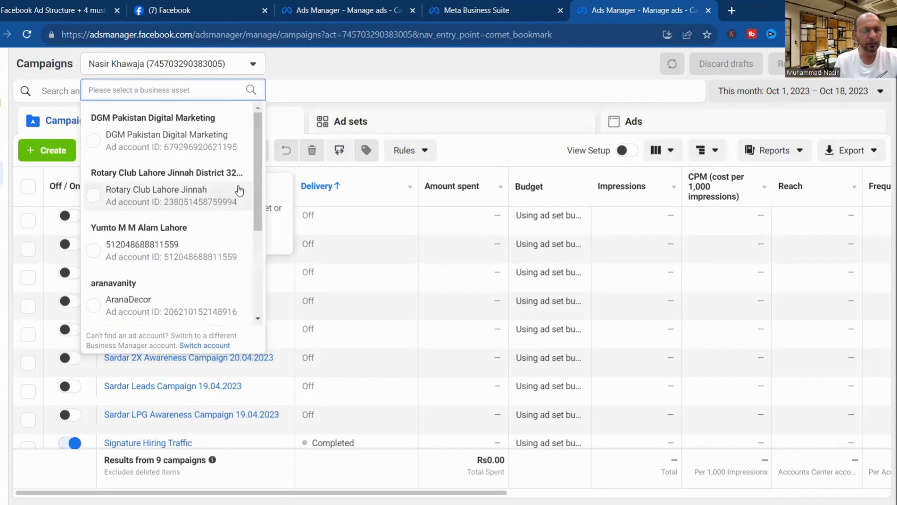
left_click(149, 142)
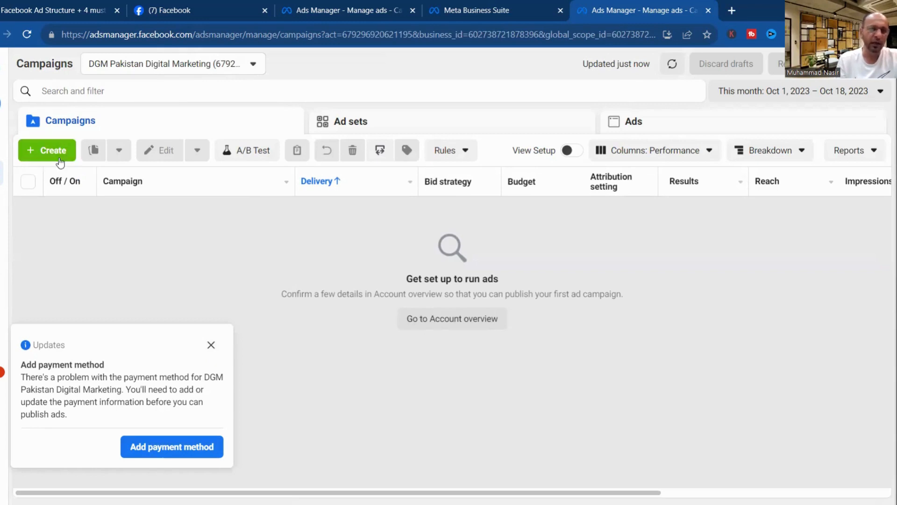
View the DGM account's Account Overview, dismiss its announcement and tip, then close the Ads Manager tab.
left_click(59, 157)
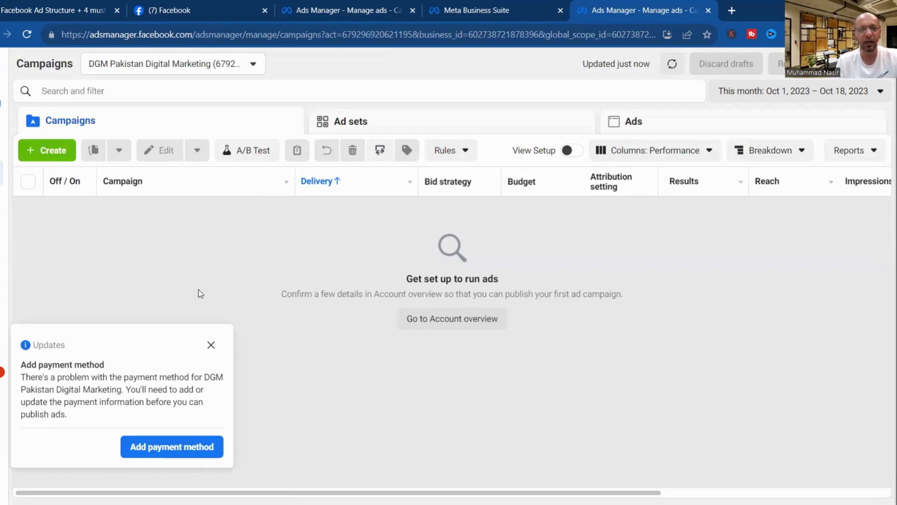
mouse_move(19, 187)
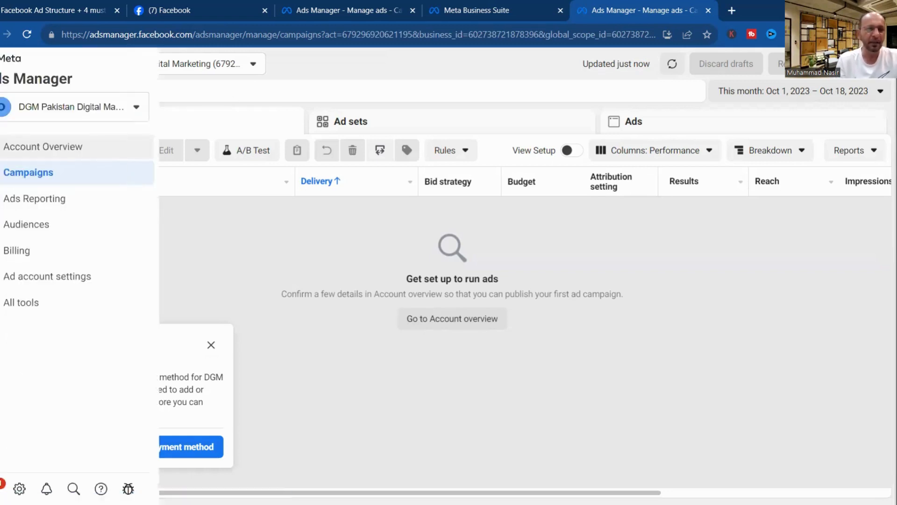
left_click(59, 156)
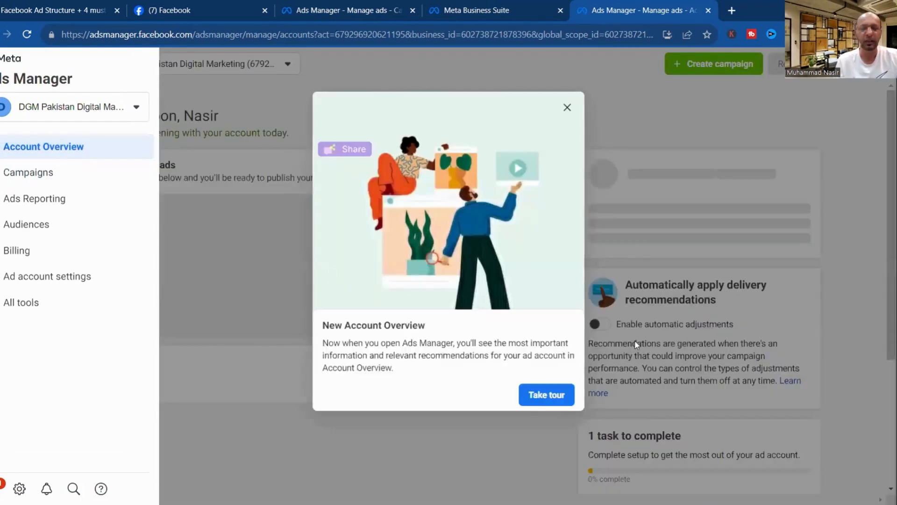
left_click(567, 108)
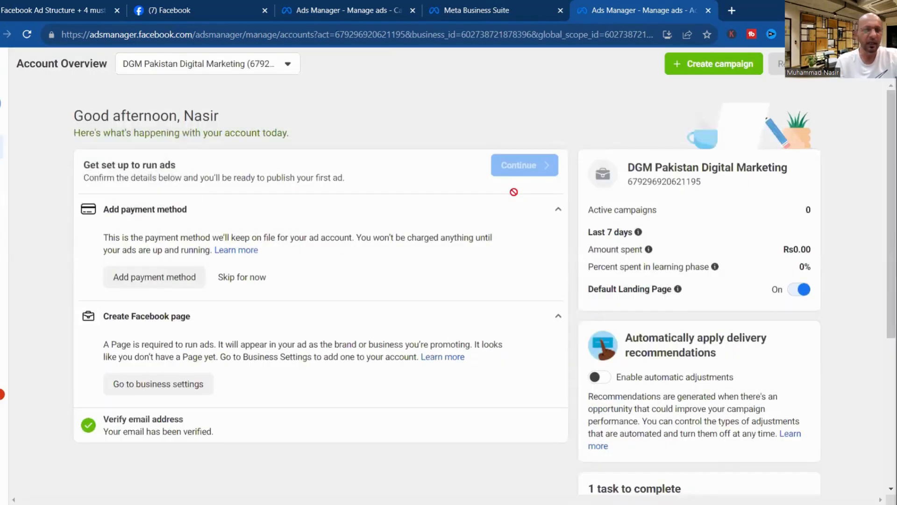
left_click(186, 145)
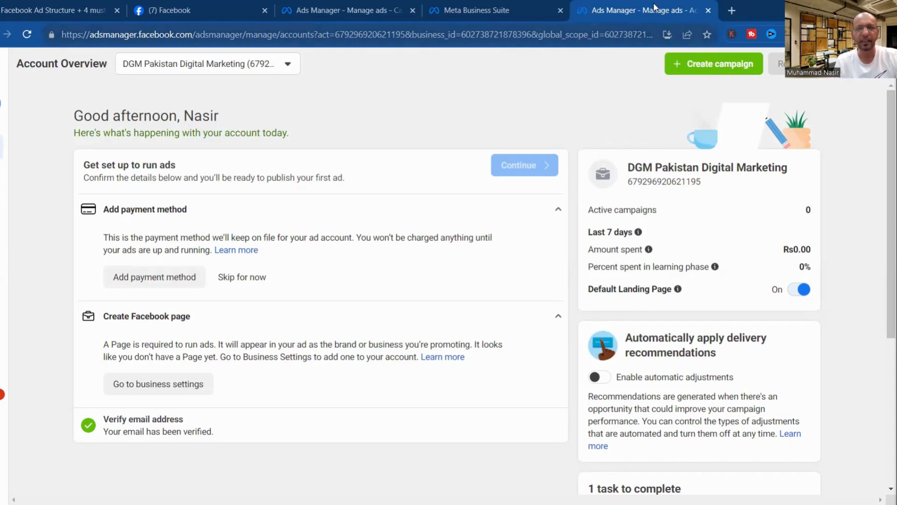
left_click(708, 10)
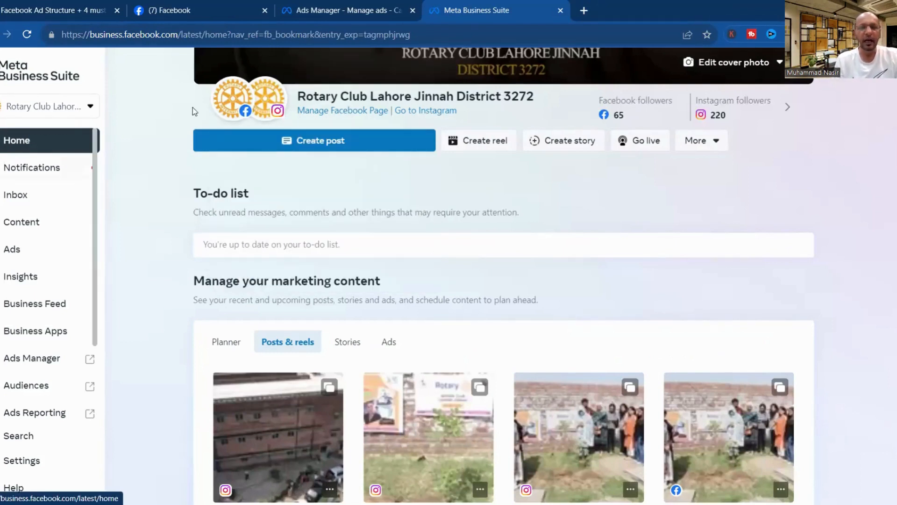
Switch Facebook from the Rotary Club Page to the personal profile and close Meta Business Suite.
left_click(184, 12)
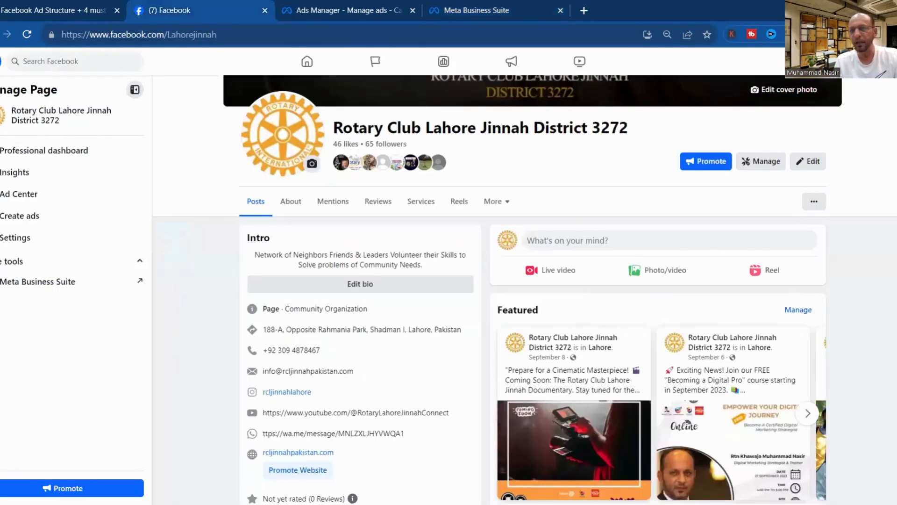
left_click(887, 61)
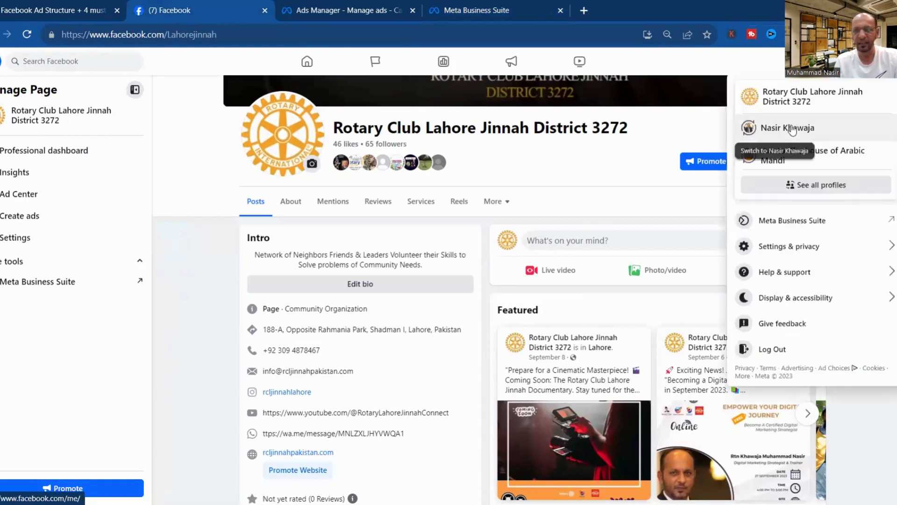
left_click(791, 128)
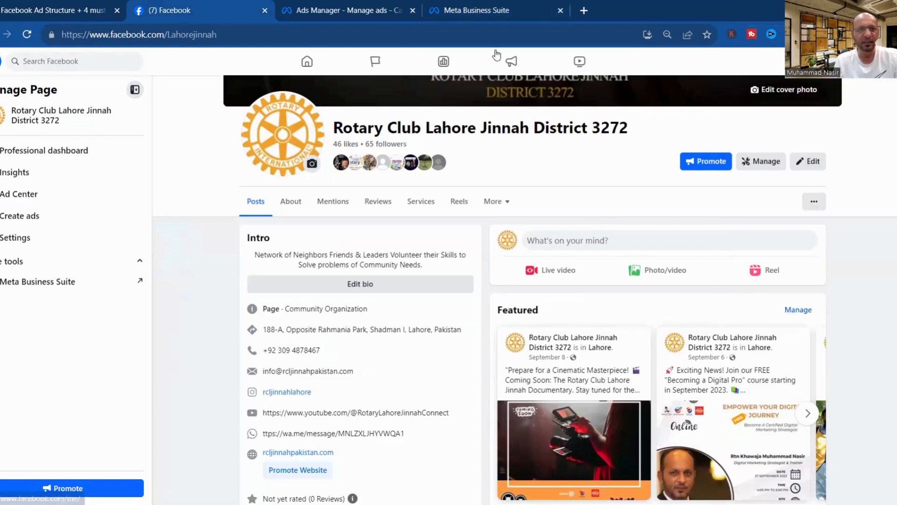
left_click(561, 12)
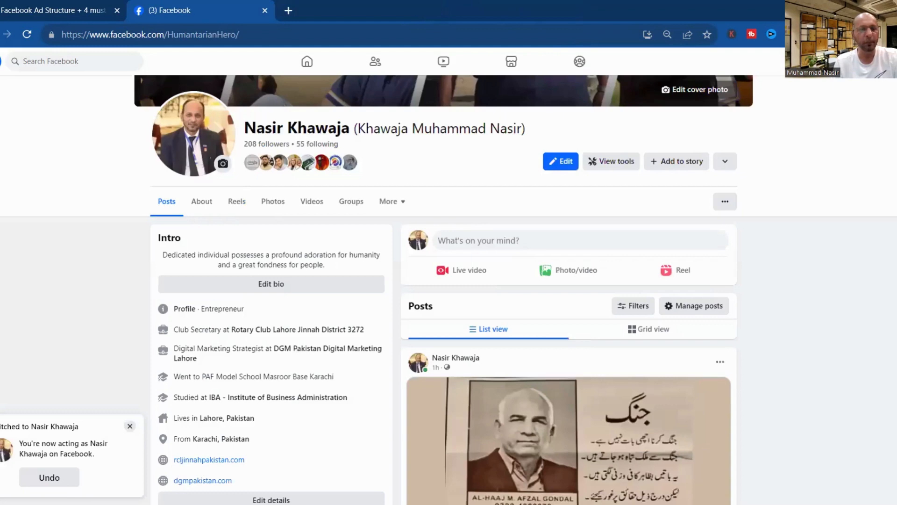
Go to the Facebook home feed and expand the full shortcuts list with See more.
left_click(0, 61)
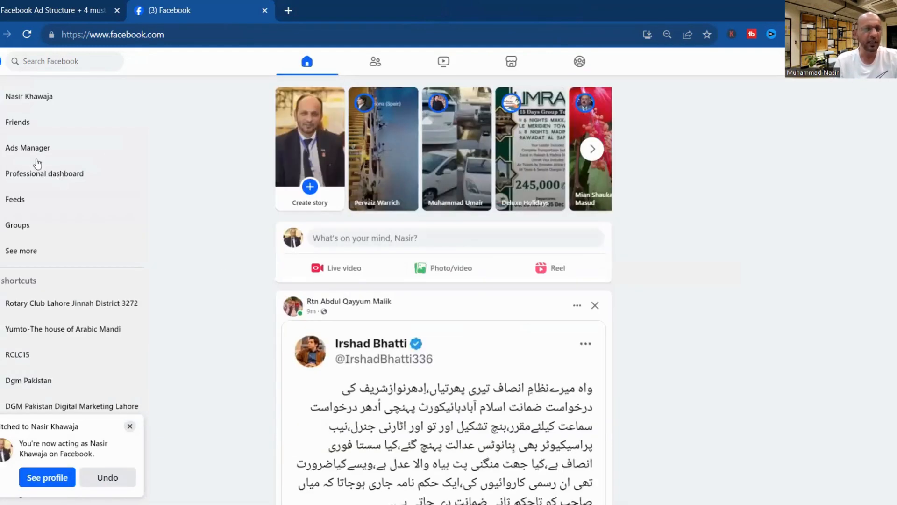
left_click(32, 253)
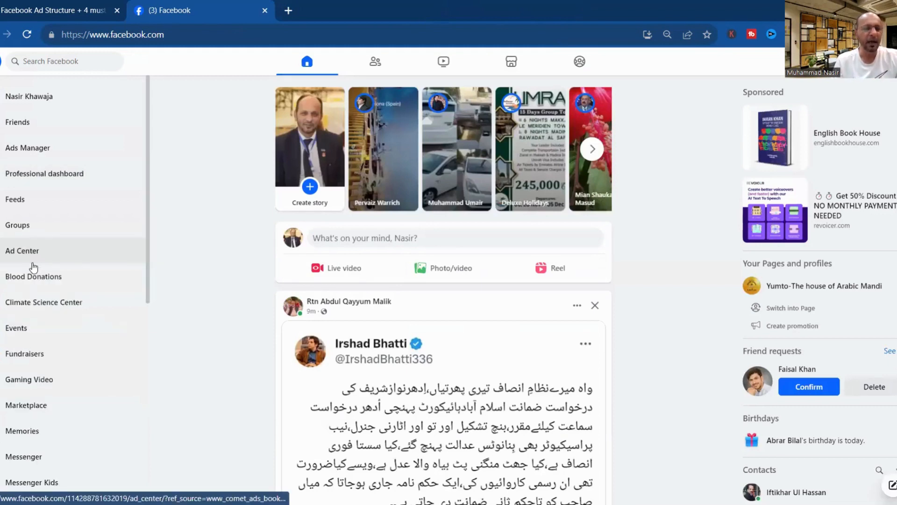
scroll(144, 276, "down", 3)
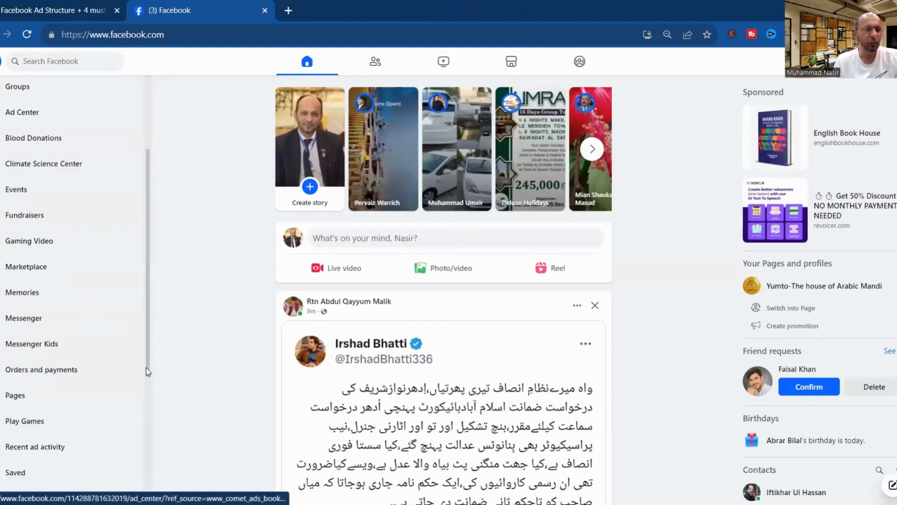
scroll(148, 372, "down", 4)
scroll(143, 229, "down", 1)
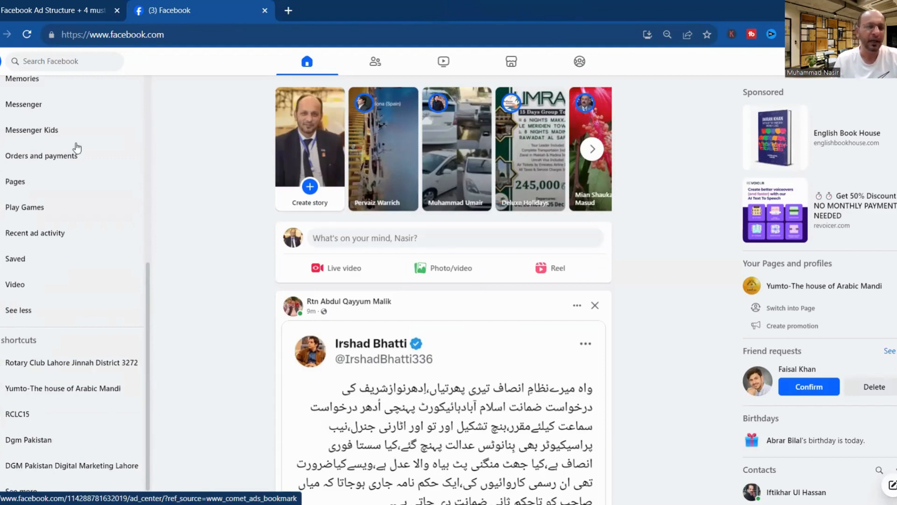
scroll(77, 148, "up", 7)
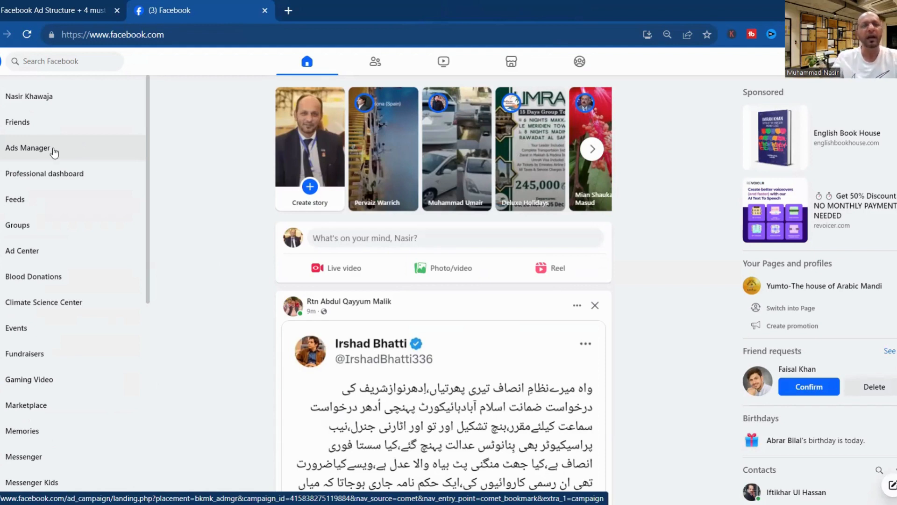
Browse Ads Manager's Campaigns, Ad sets and Ads levels, then return to the Ads Structure PDF, page 3 of 6.
left_click(53, 149)
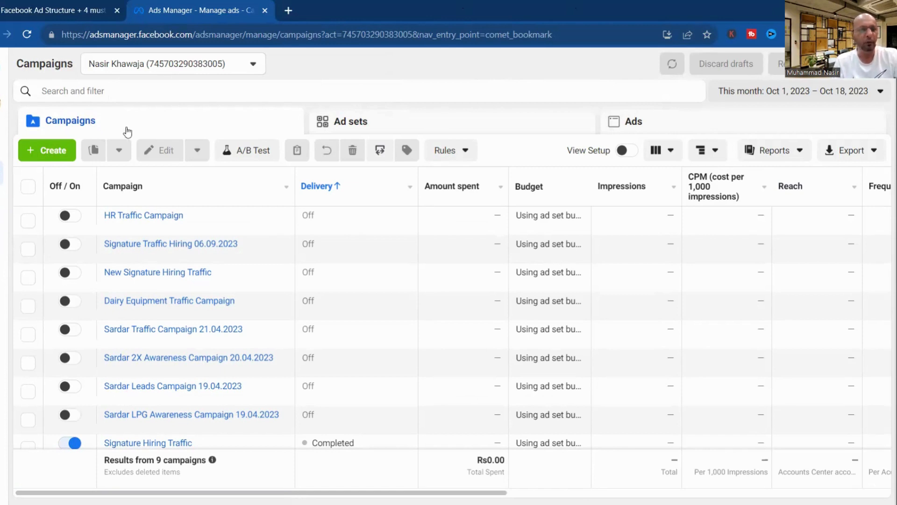
left_click(455, 129)
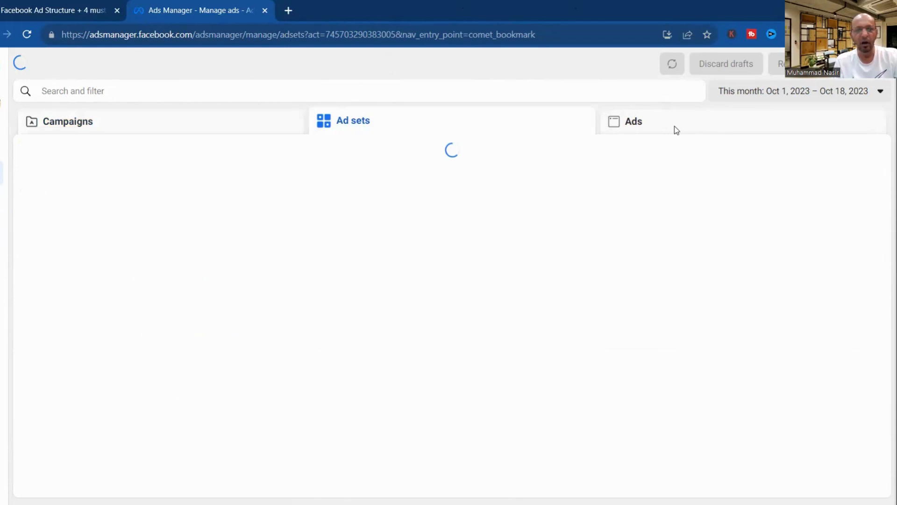
left_click(676, 130)
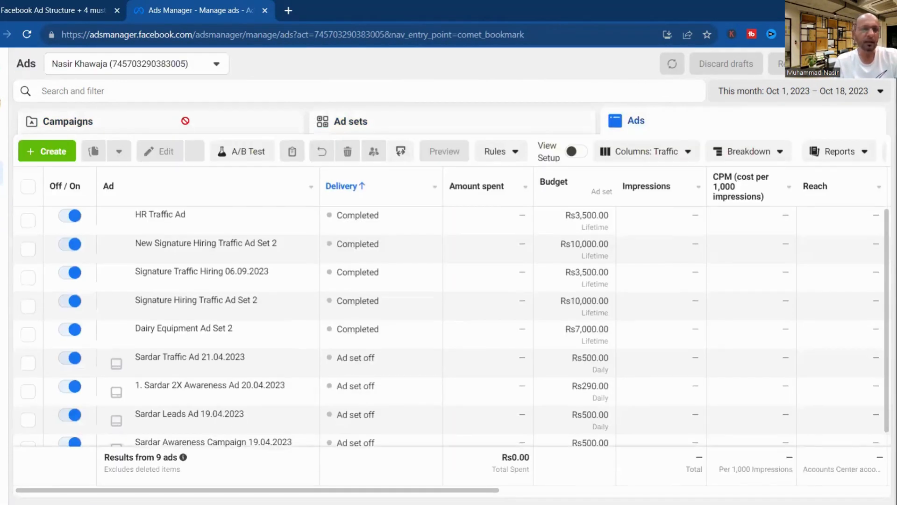
left_click(59, 9)
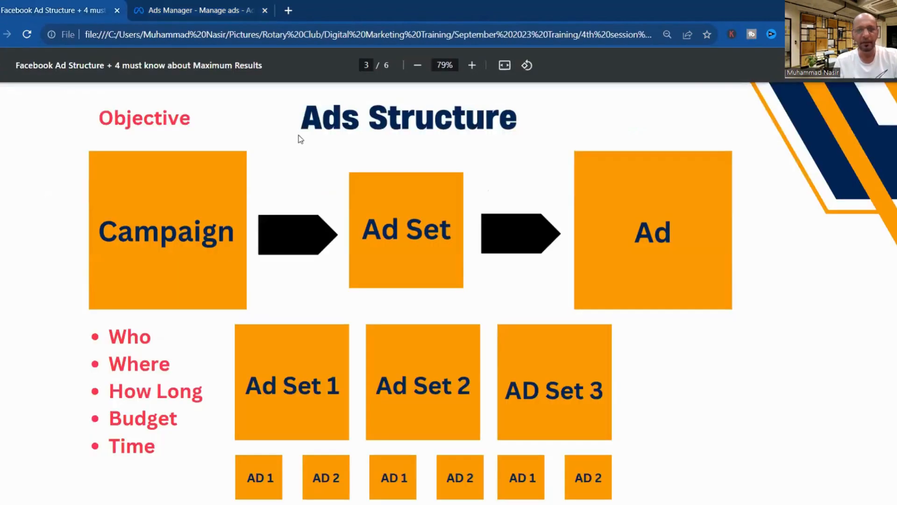
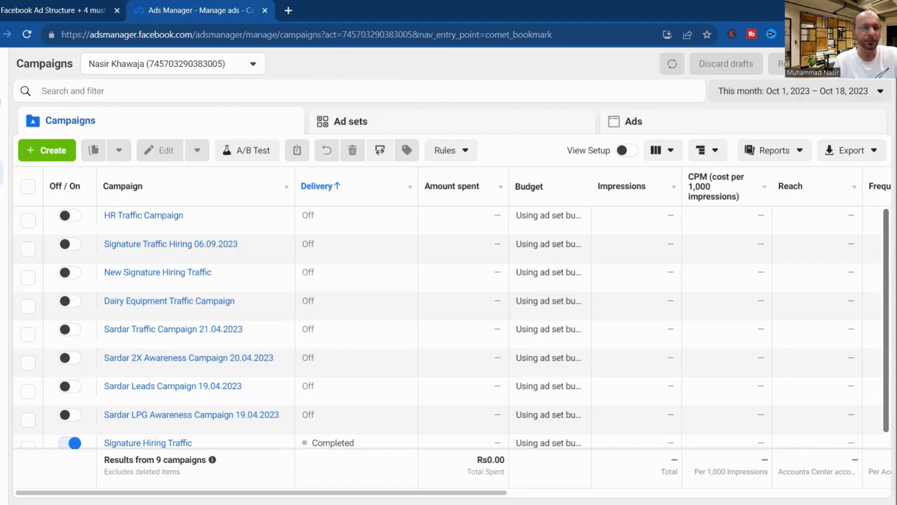
Switch to the Facebook Ad Structure PDF in the browser.
left_click(30, 9)
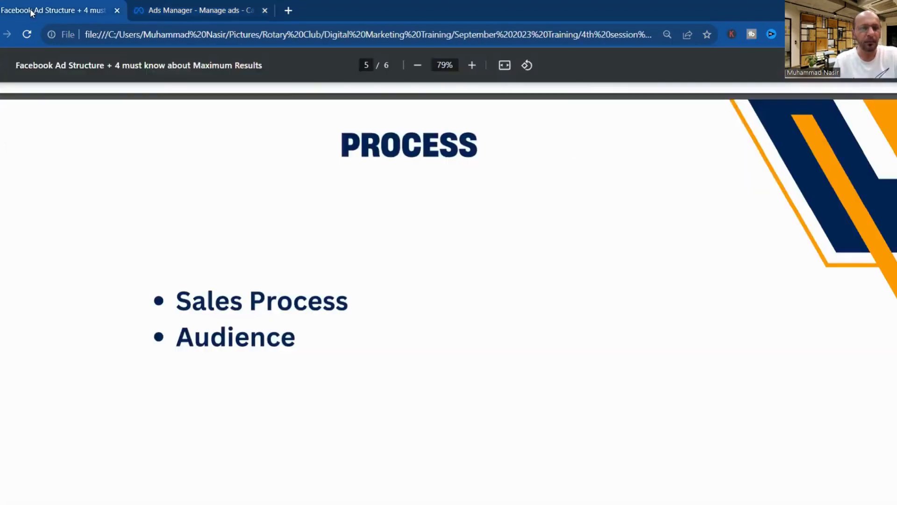
Return to the 'Ads Manager - Manage ads' tab and its campaigns table.
left_click(185, 10)
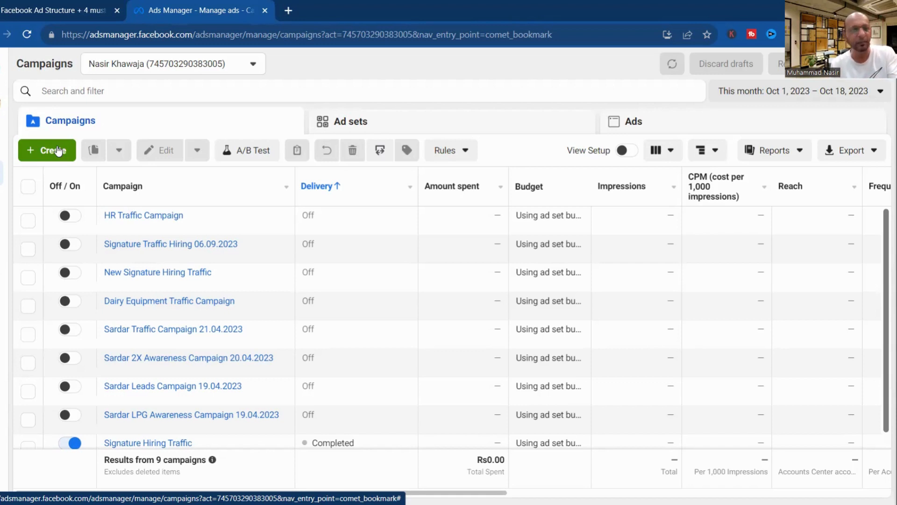
Reopen the Create new campaign dialog until its six Auction objectives, Awareness to Sales, are shown.
left_click(58, 151)
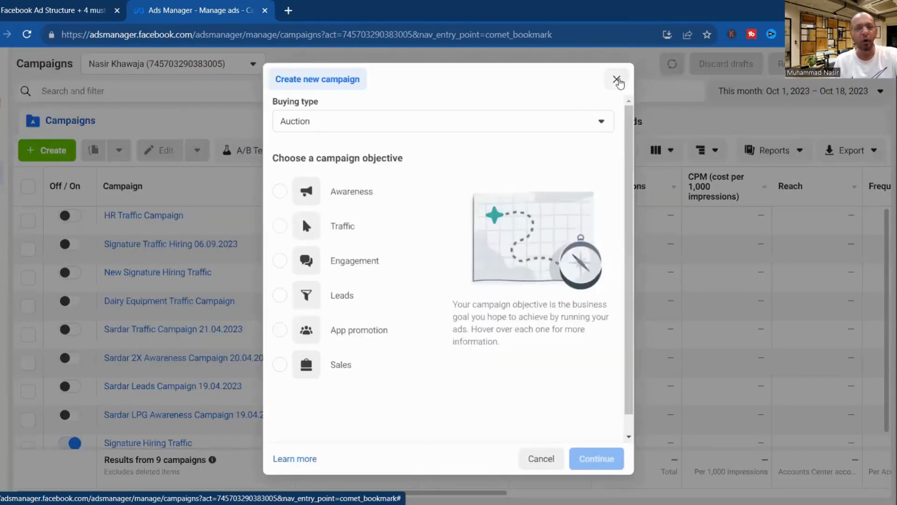
left_click(617, 79)
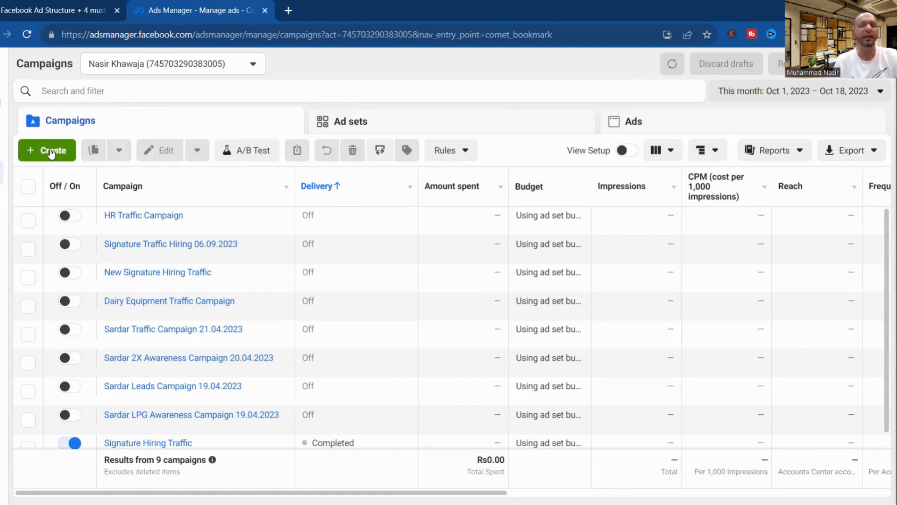
left_click(52, 152)
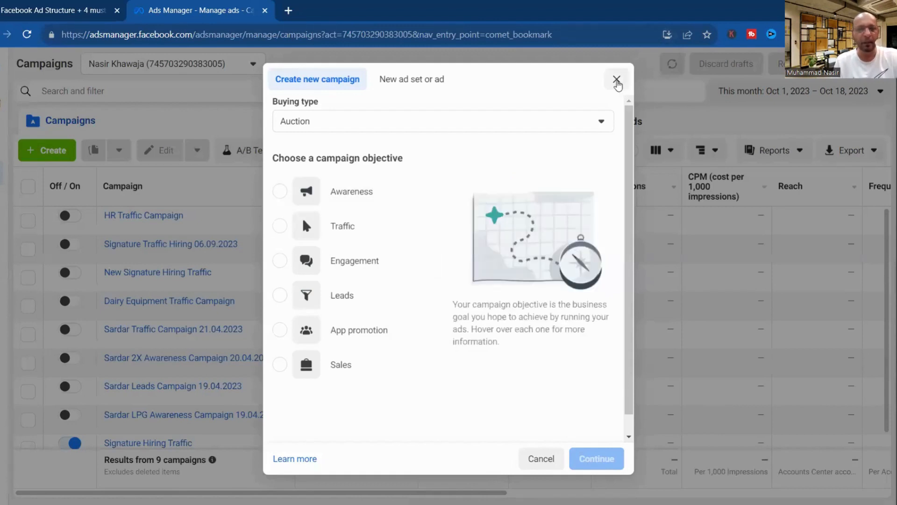
left_click(617, 81)
left_click(41, 150)
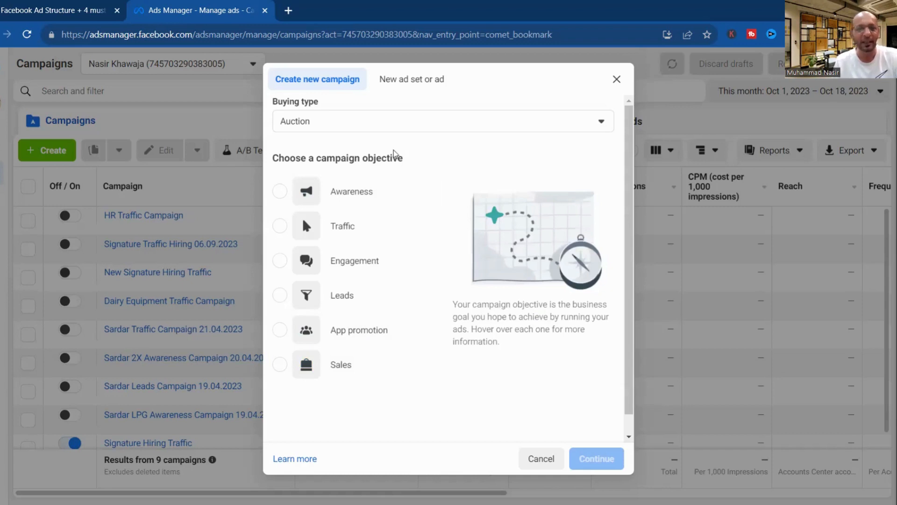
mouse_move(363, 195)
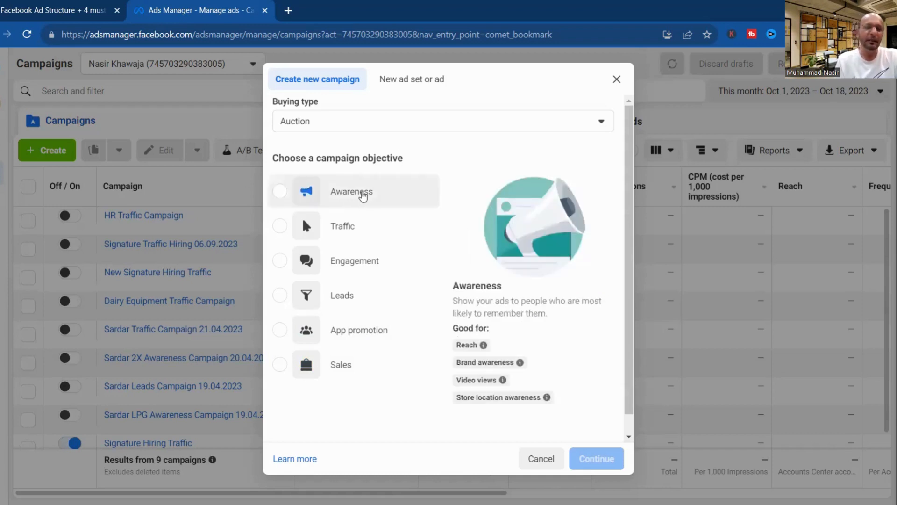
Choose Awareness as the new campaign's objective.
left_click(363, 195)
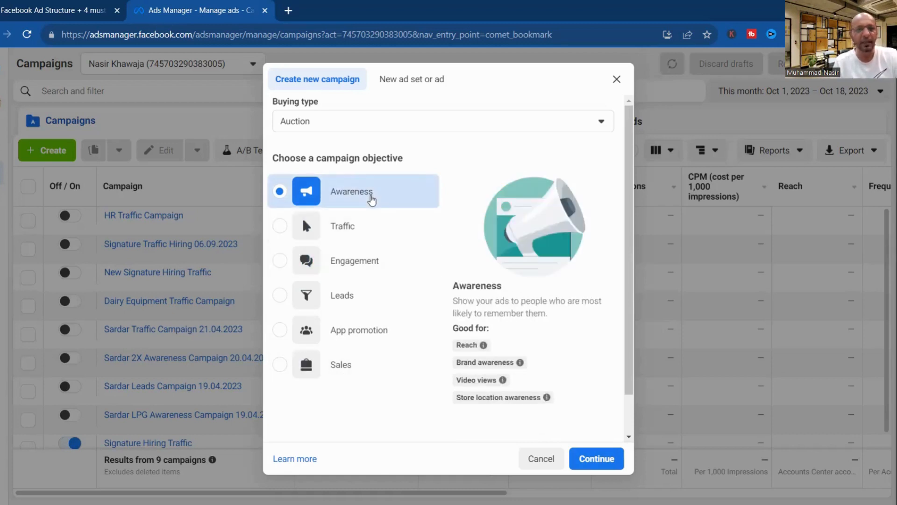
Switch over to the Facebook Ad Structure presentation.
left_click(58, 9)
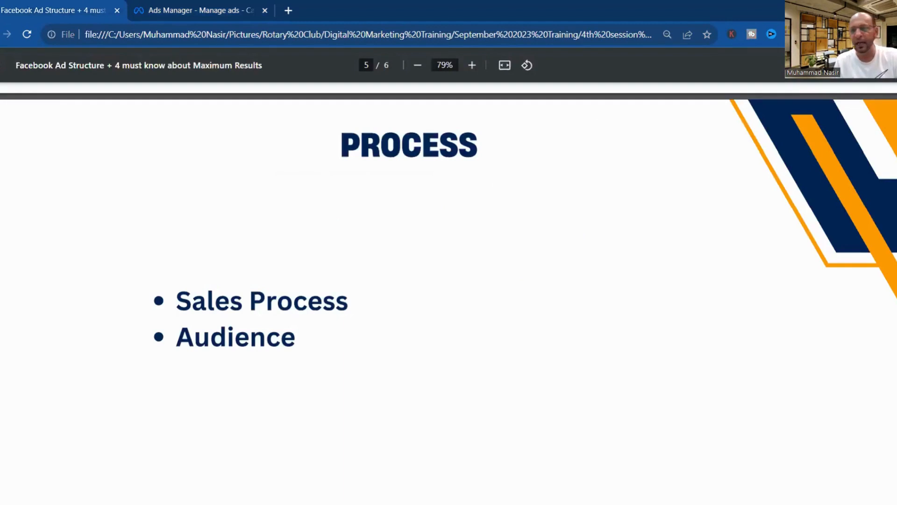
Scroll the PDF up to the Ads Structure page, then return to the Awareness campaign dialog.
scroll(449, 289, "up", 15)
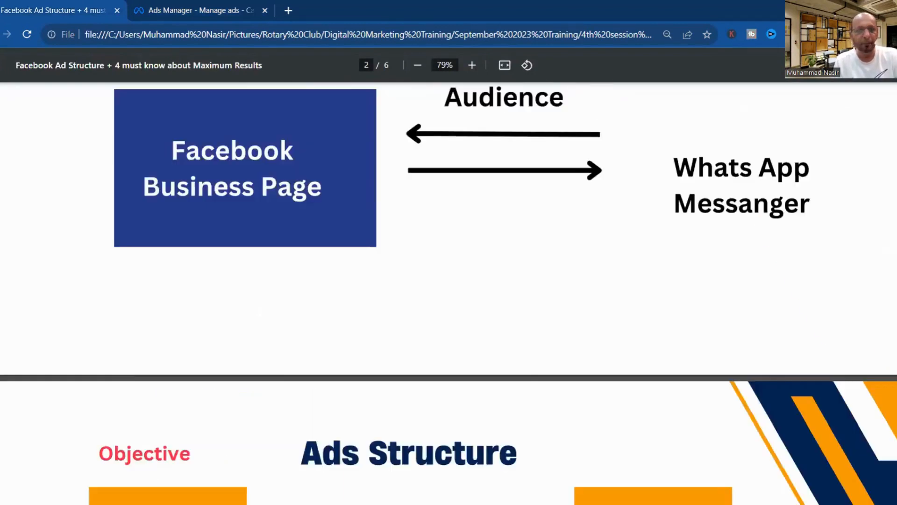
scroll(181, 184, "up", 4)
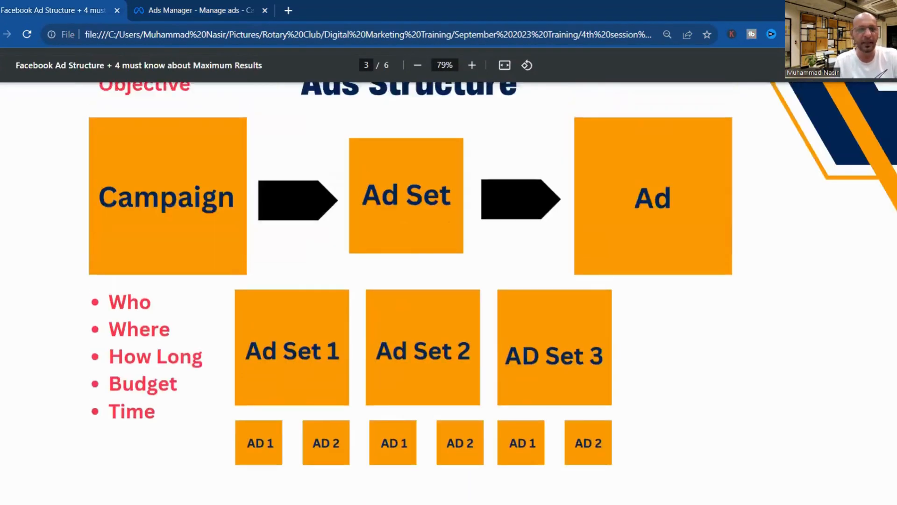
left_click(140, 5)
left_click(365, 201)
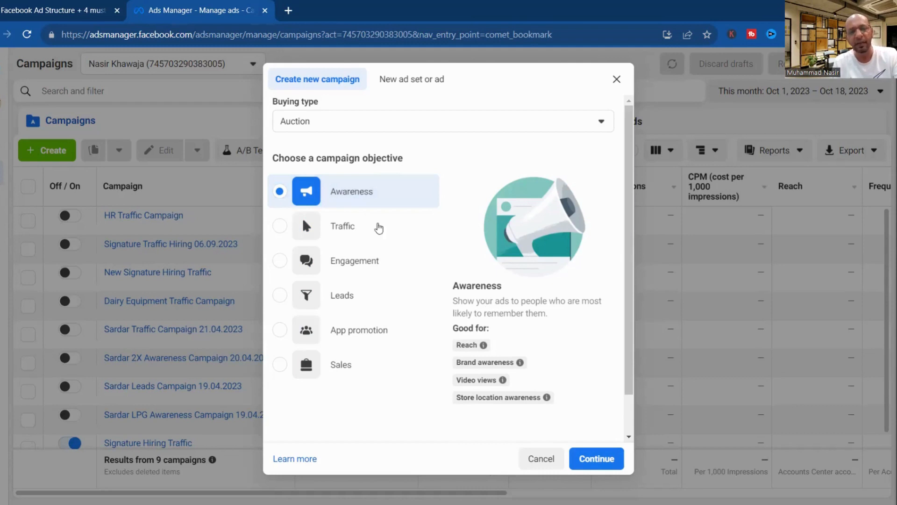
Change the new campaign's objective from Awareness to Traffic, keeping the Auction buying type.
mouse_move(484, 345)
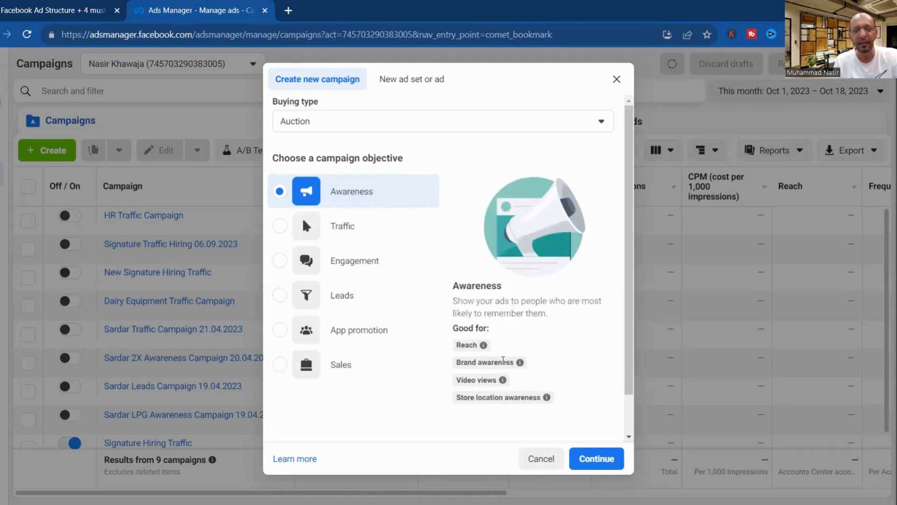
mouse_move(504, 361)
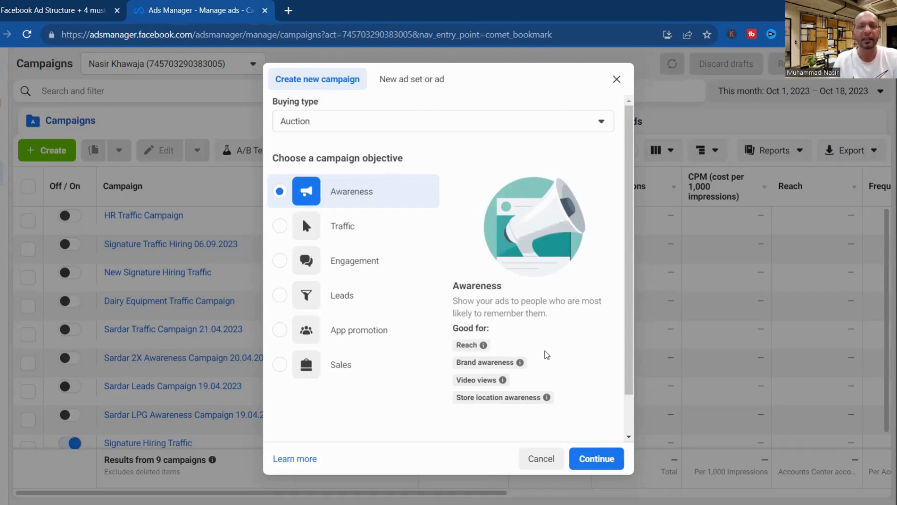
mouse_move(476, 346)
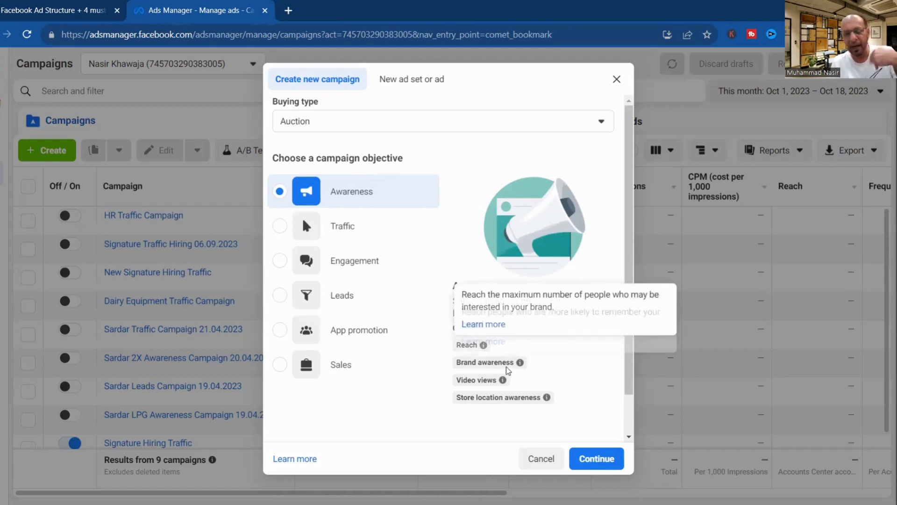
mouse_move(507, 364)
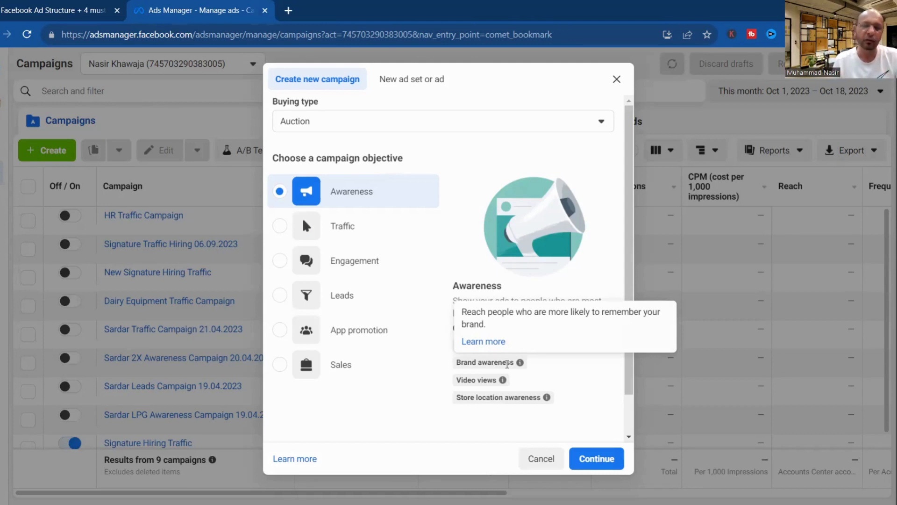
mouse_move(509, 381)
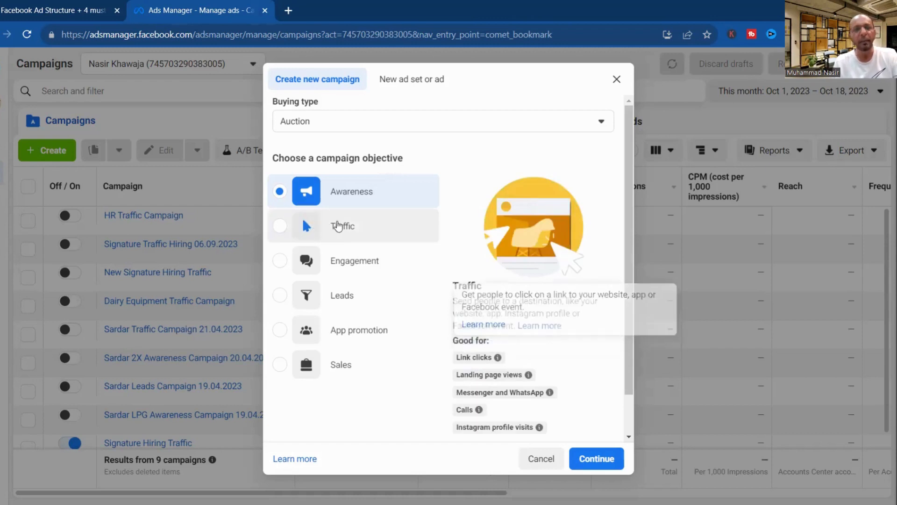
left_click(338, 225)
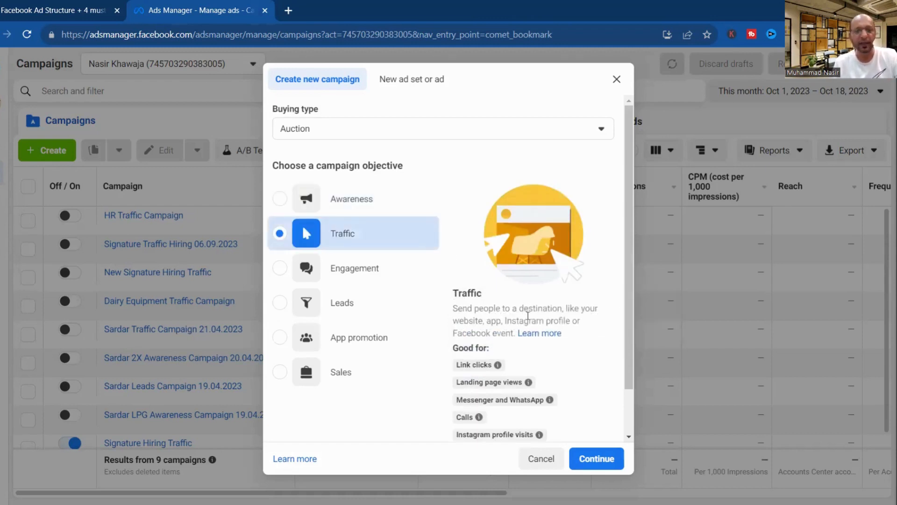
scroll(629, 275, "down", 1)
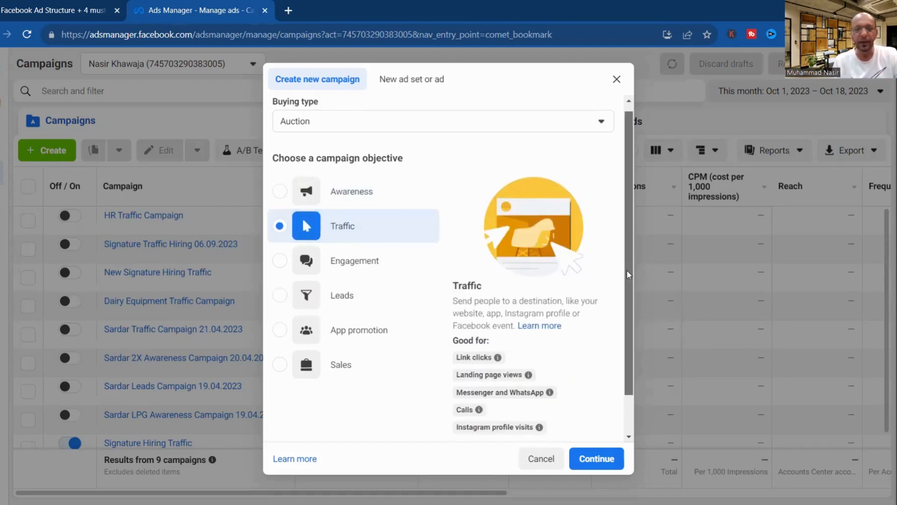
scroll(628, 275, "down", 1)
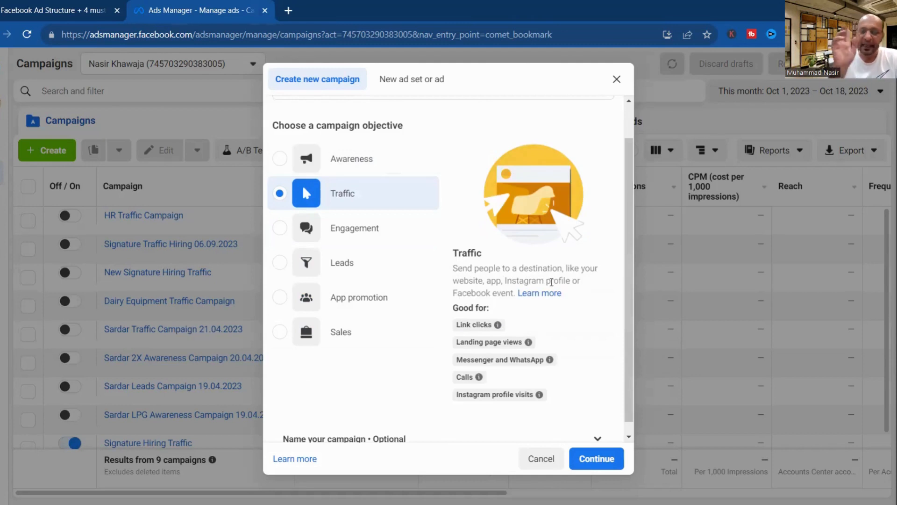
mouse_move(533, 358)
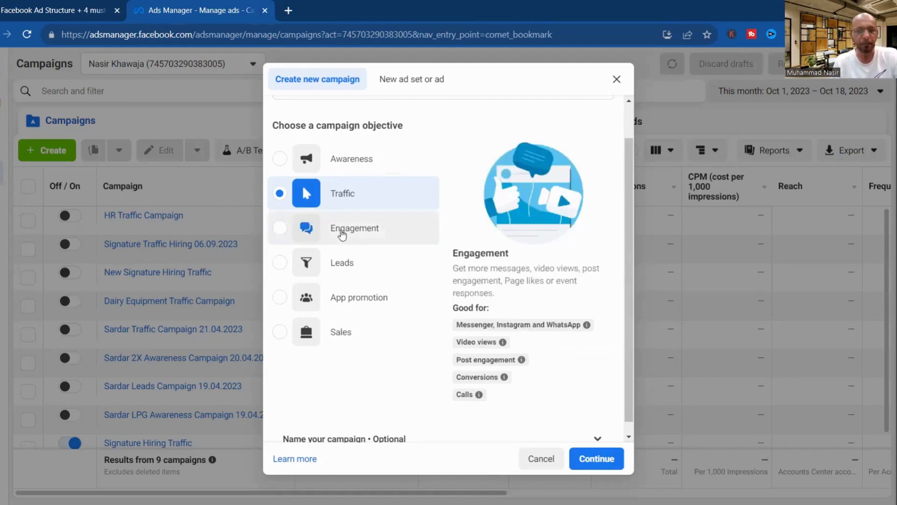
Select Engagement in place of Traffic as the campaign objective.
left_click(343, 233)
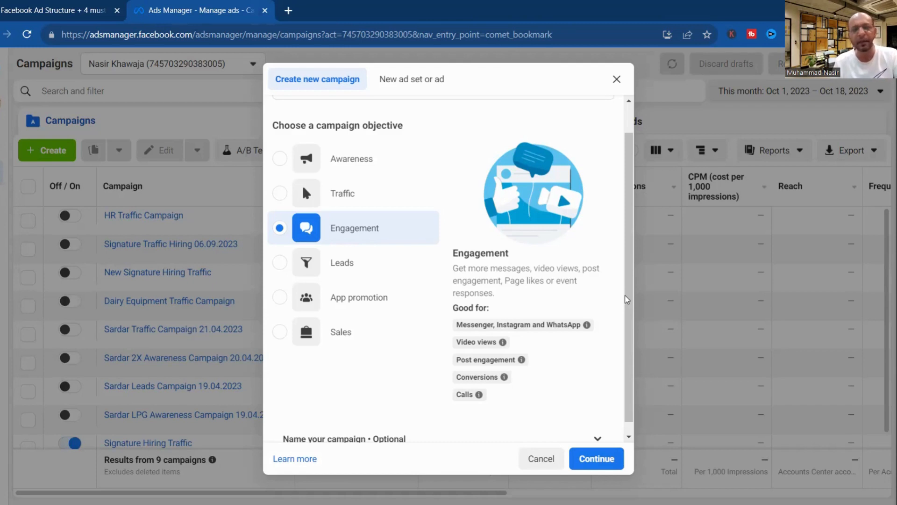
Try Leads, then settle on App promotion as the campaign objective.
scroll(627, 300, "down", 1)
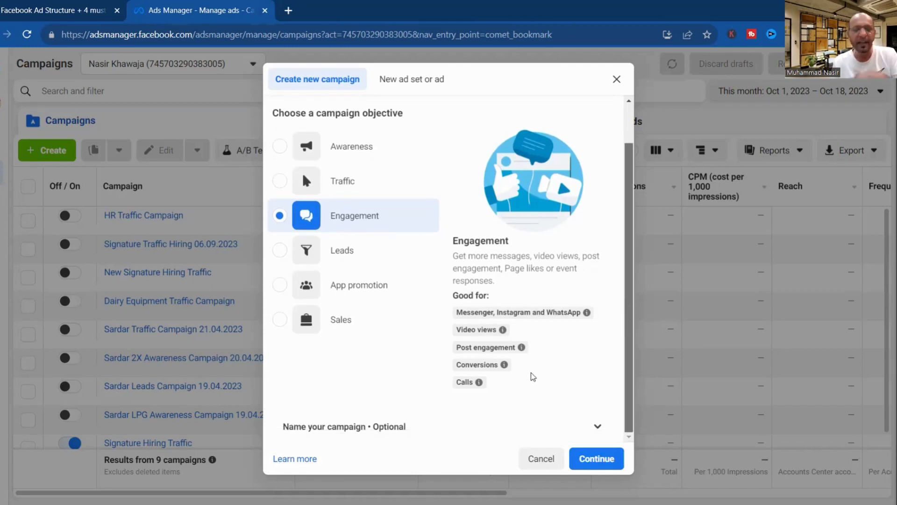
mouse_move(504, 364)
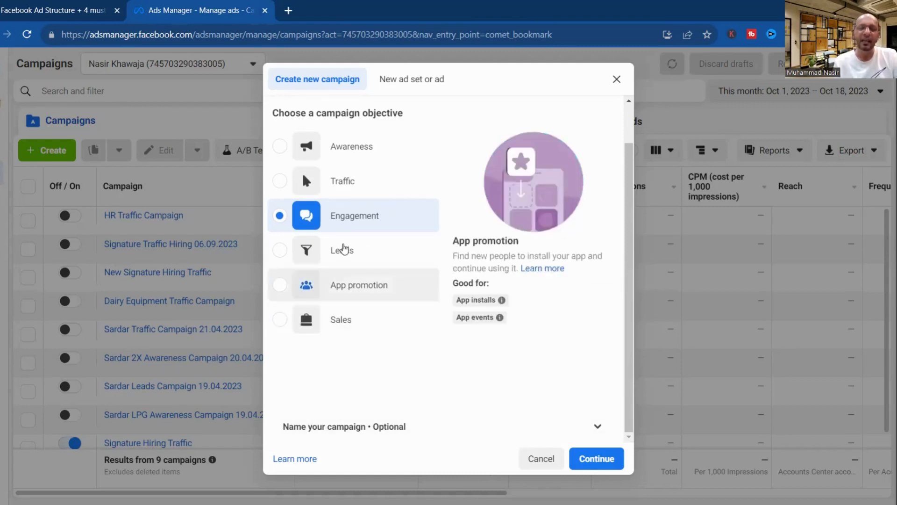
left_click(343, 251)
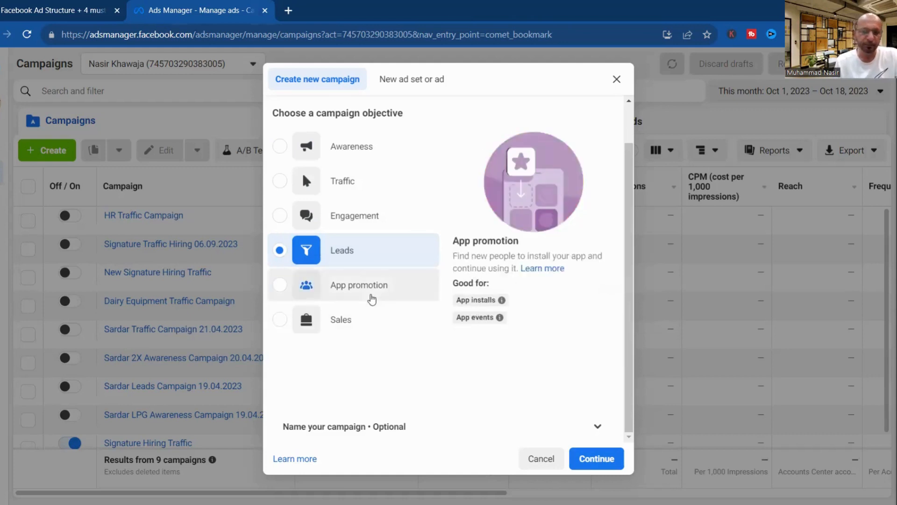
left_click(372, 299)
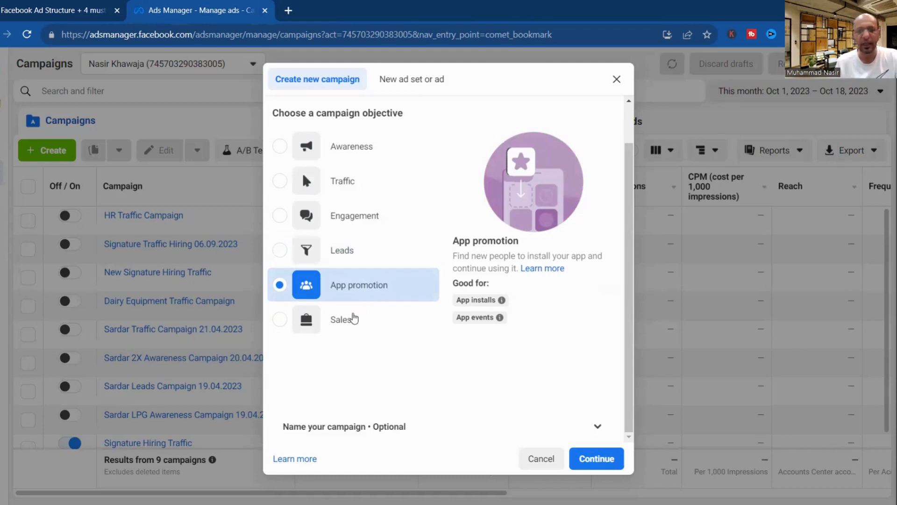
Pick Sales as the objective, replacing App promotion.
left_click(351, 320)
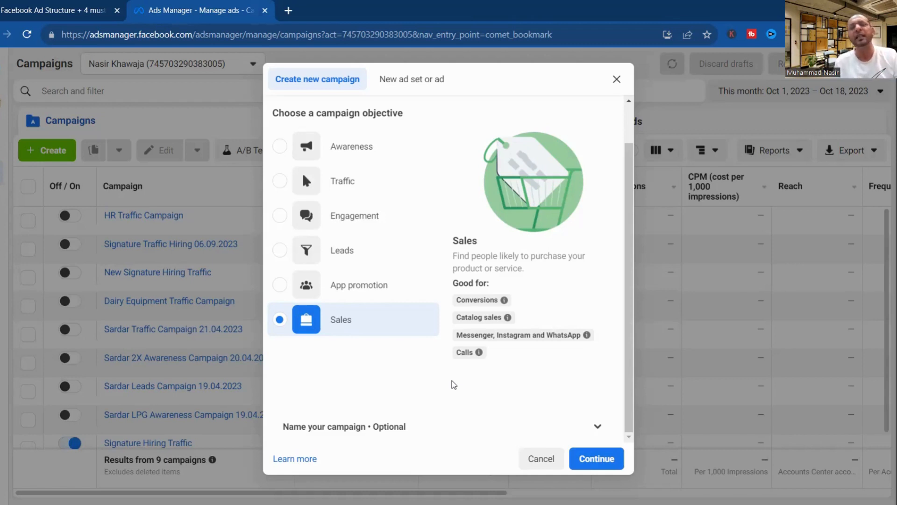
mouse_move(479, 352)
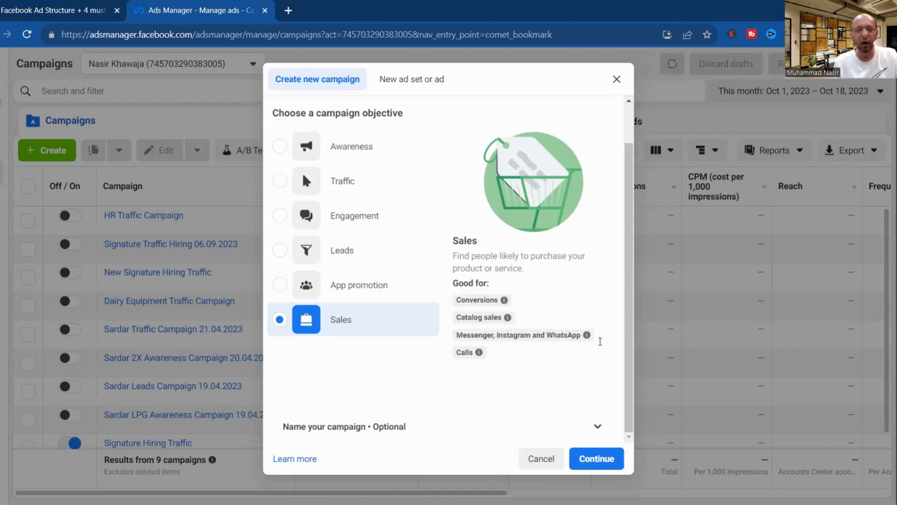
scroll(630, 169, "up", 1)
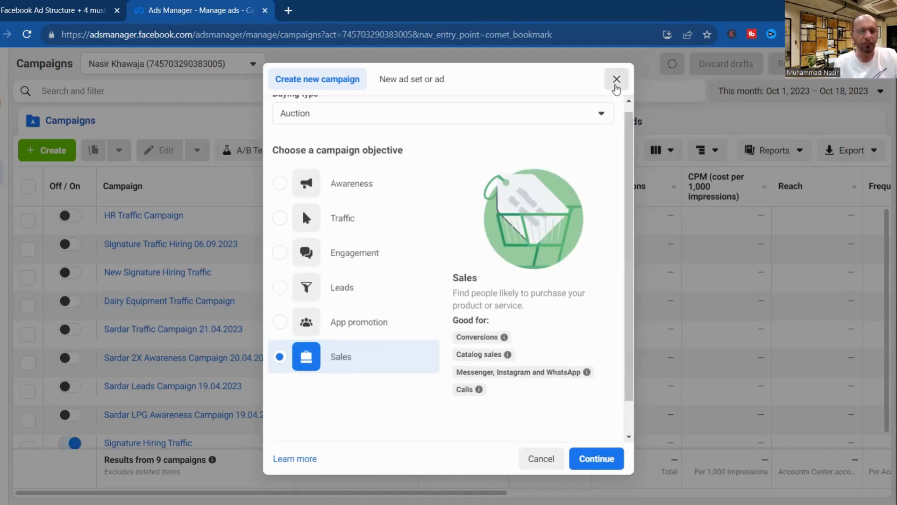
Close the Create new campaign dialog, reopen it, then dismiss it without picking an objective.
left_click(616, 80)
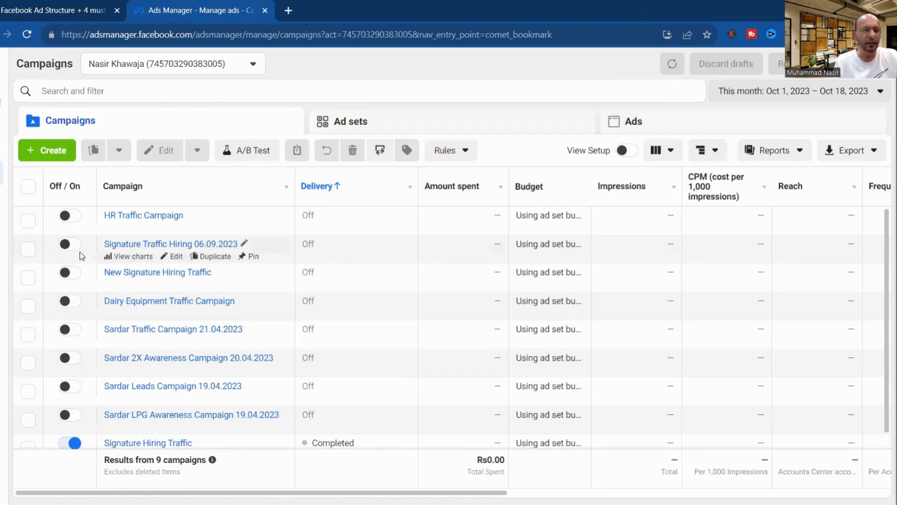
left_click(59, 151)
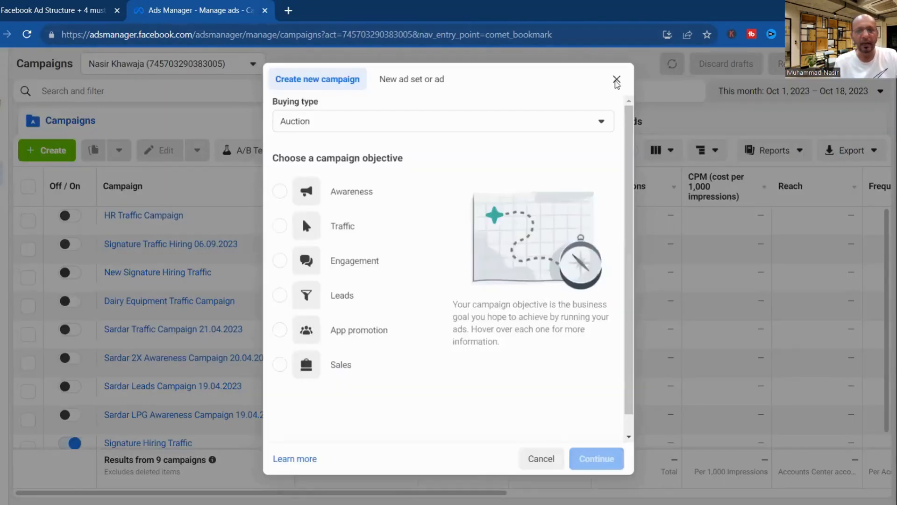
left_click(541, 458)
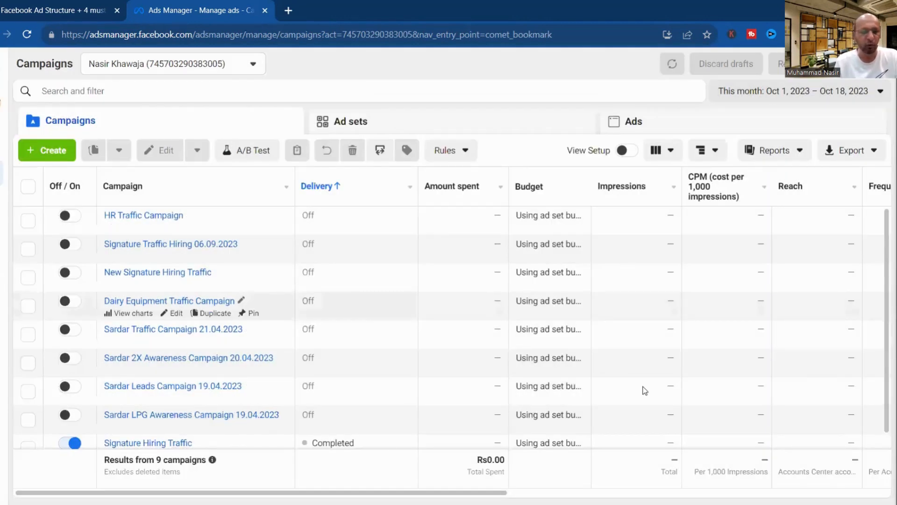
scroll(645, 390, "right", 5)
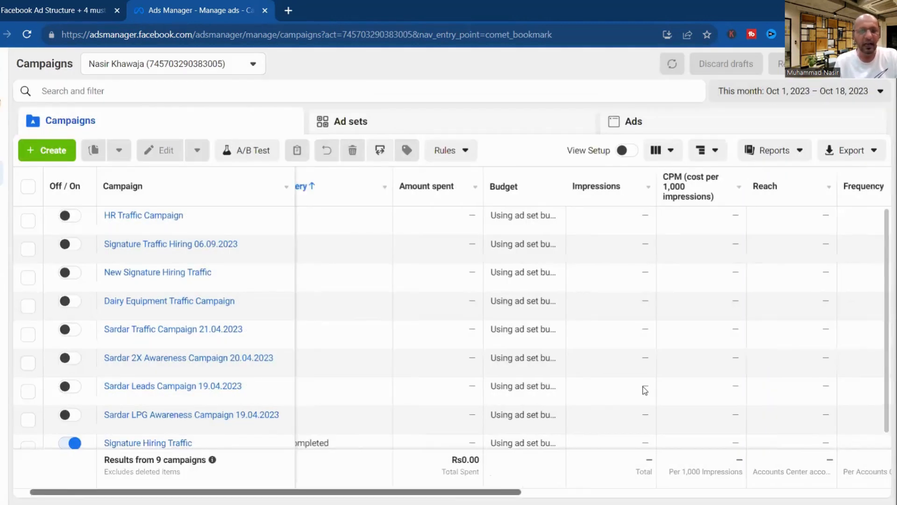
scroll(68, 466, "left", 5)
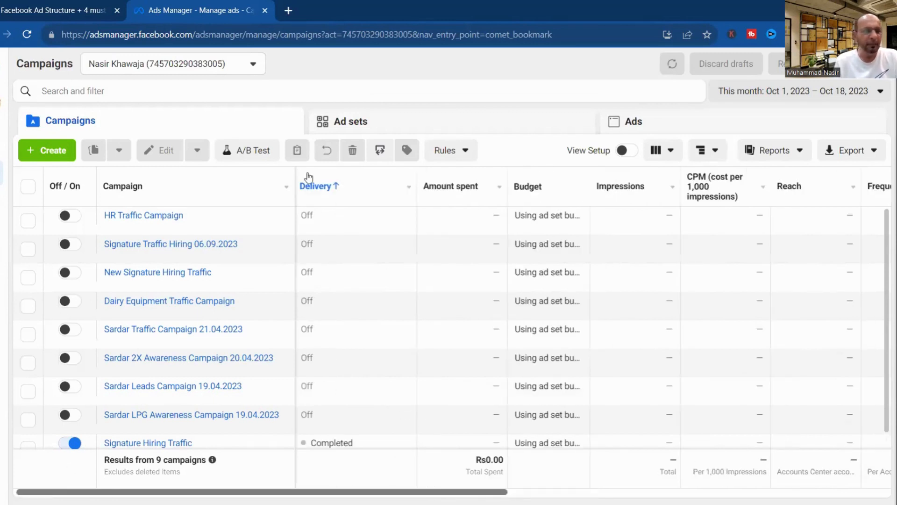
mouse_move(345, 200)
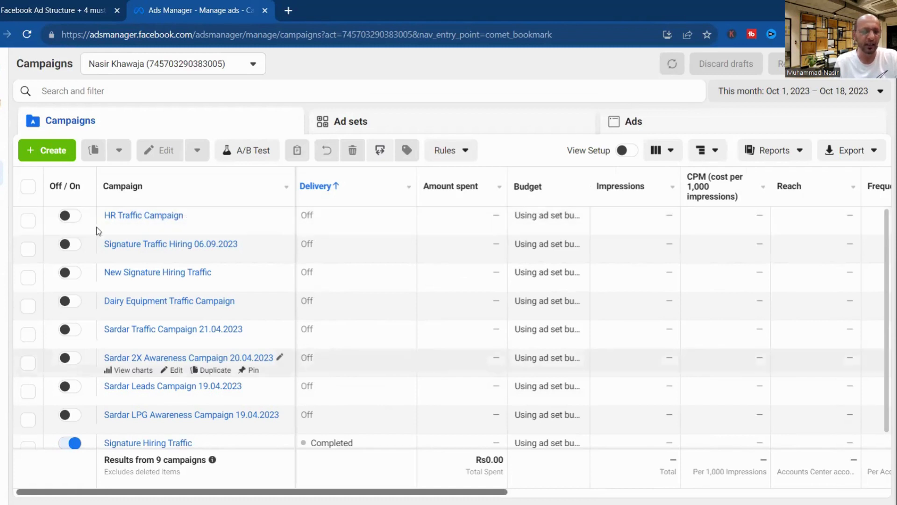
mouse_move(77, 219)
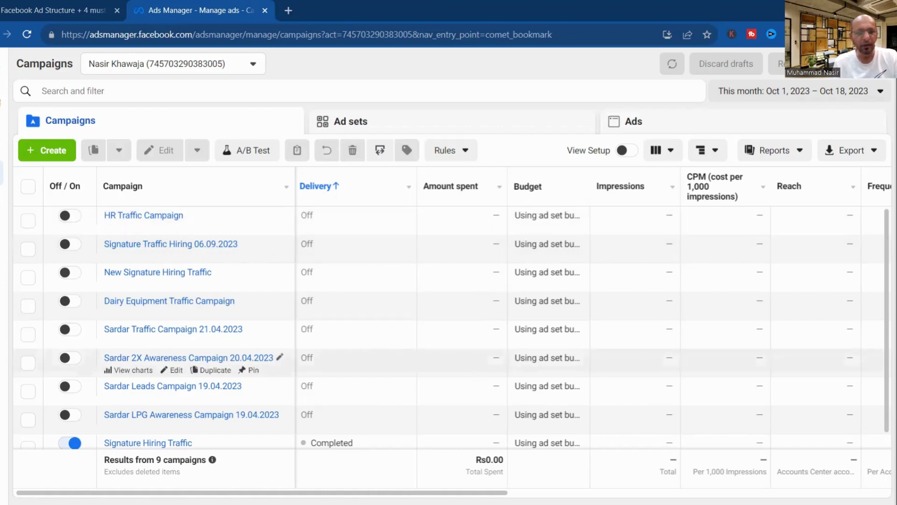
left_click_drag(262, 492, 265, 492)
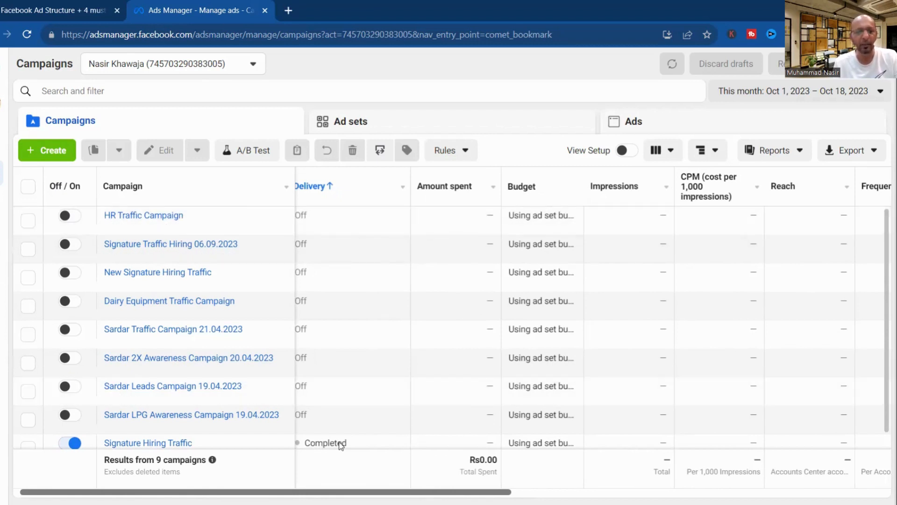
scroll(341, 445, "right", 4)
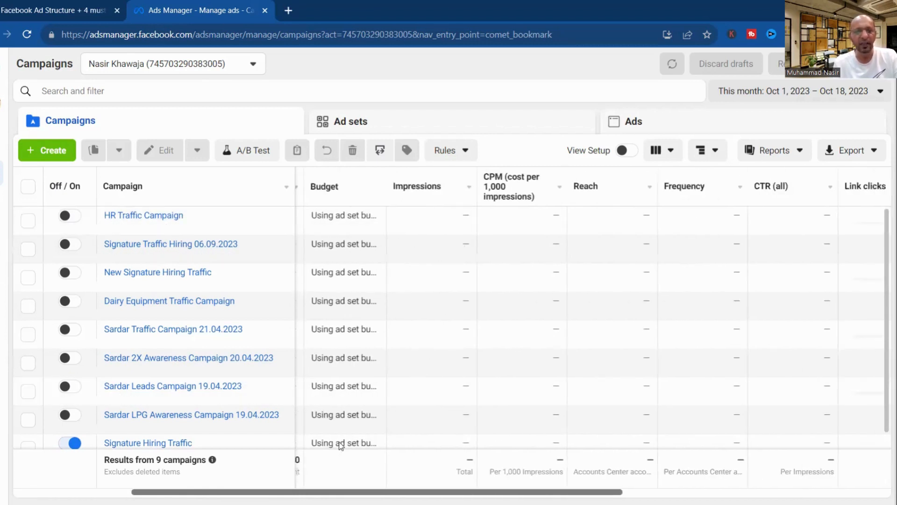
scroll(340, 445, "right", 1)
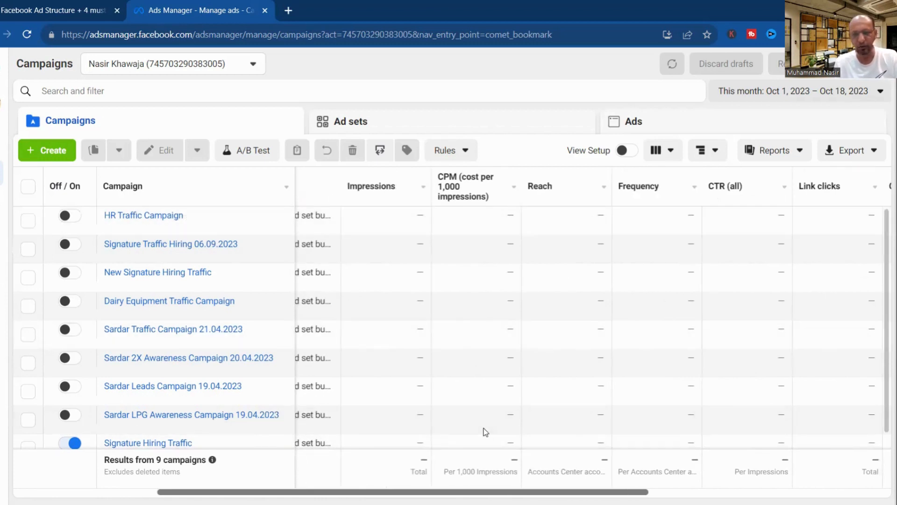
scroll(483, 428, "right", 1)
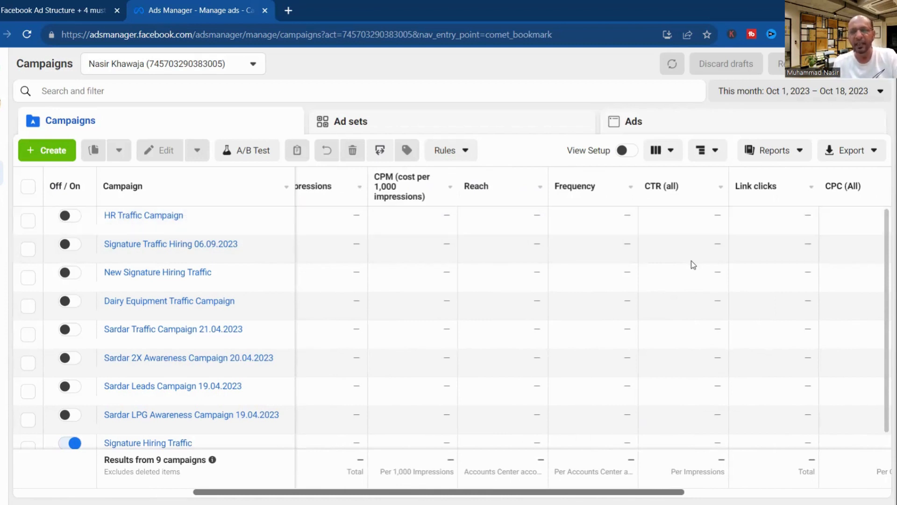
scroll(691, 261, "right", 5)
scroll(692, 260, "right", 1)
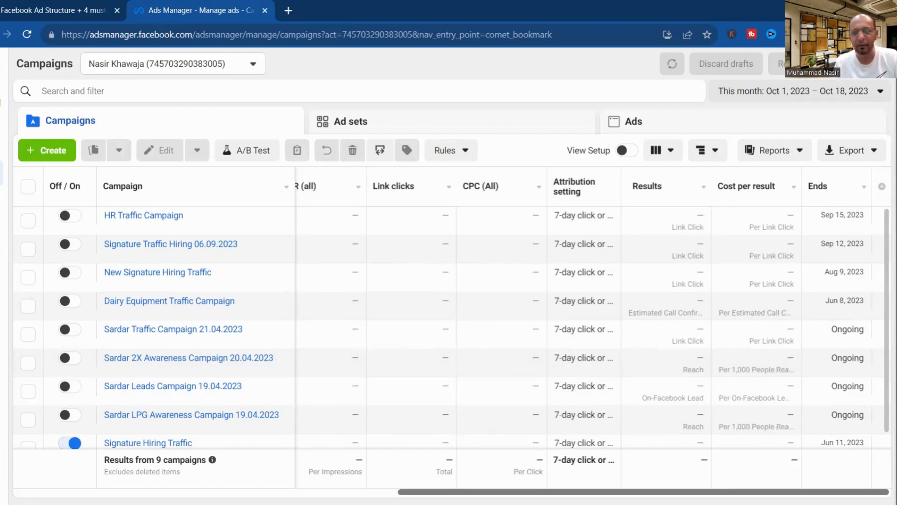
mouse_move(860, 492)
left_mouse_down()
mouse_move(809, 491)
mouse_move(860, 492)
left_mouse_up()
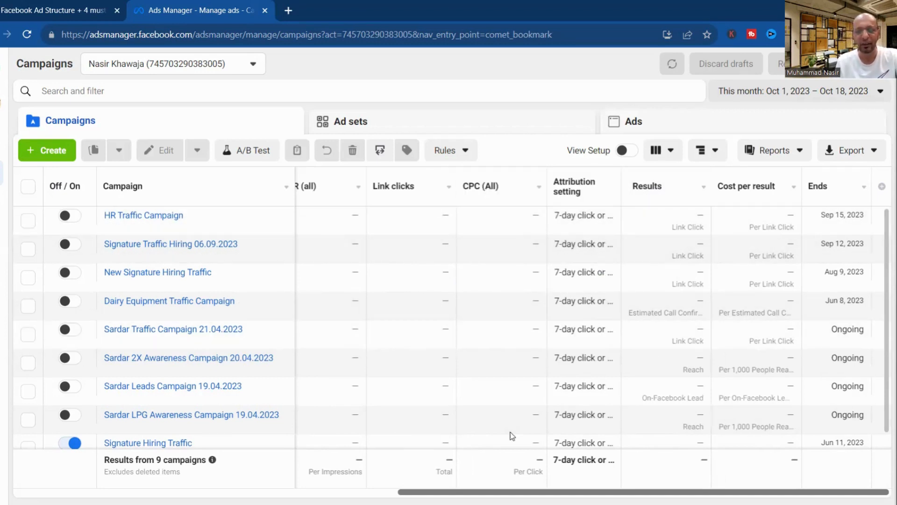
scroll(512, 436, "left", 10)
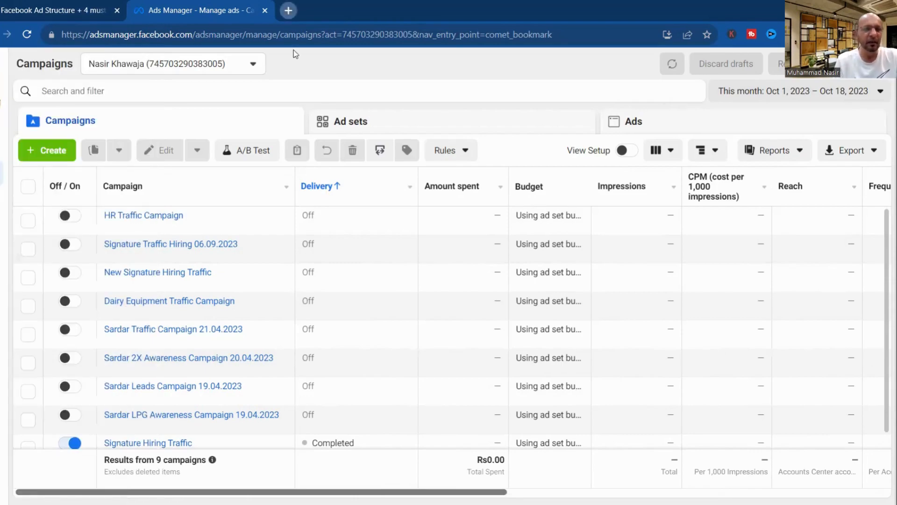
Load facebook.com in a new tab and switch the profile to the Rotary Club Lahore Jinnah District 3272 page.
key("ctrl+t")
type("fac")
key("Return")
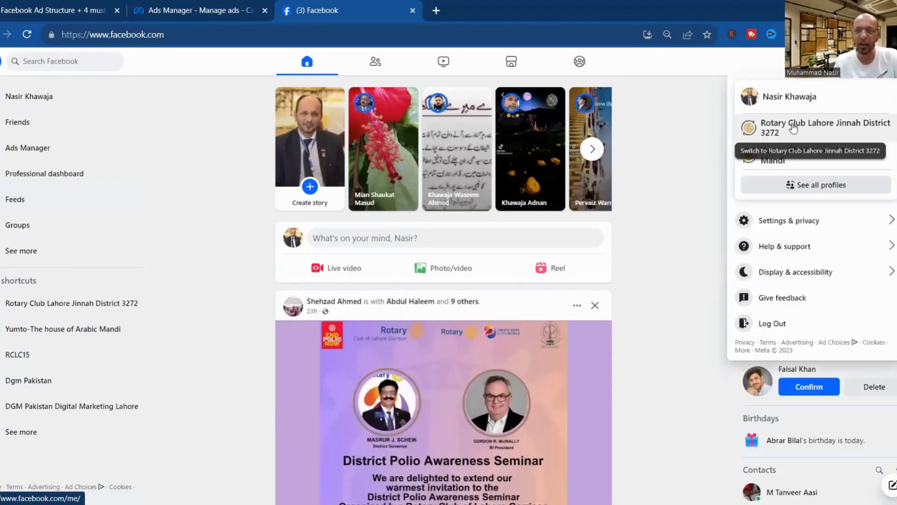
left_click(793, 125)
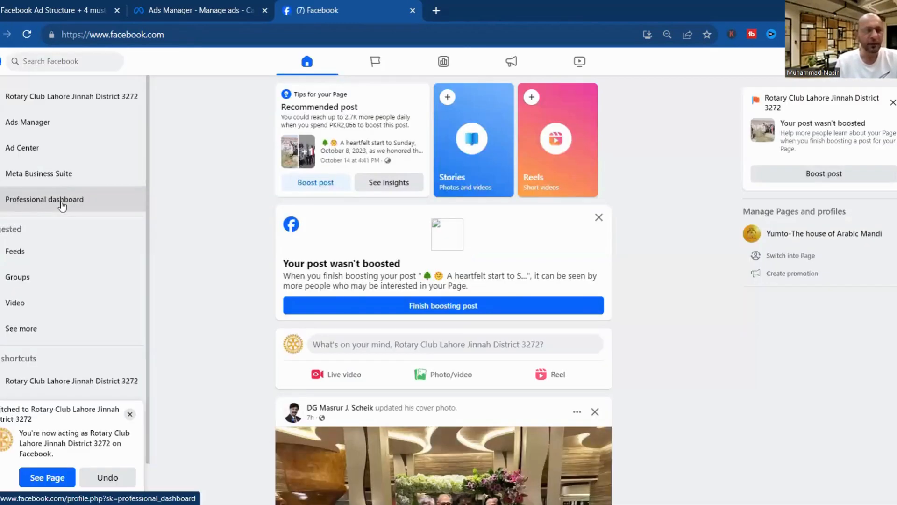
View the page's 28-day overview in the professional dashboard: 365 post reach, 154 engagements, 3 new likes.
left_click(62, 205)
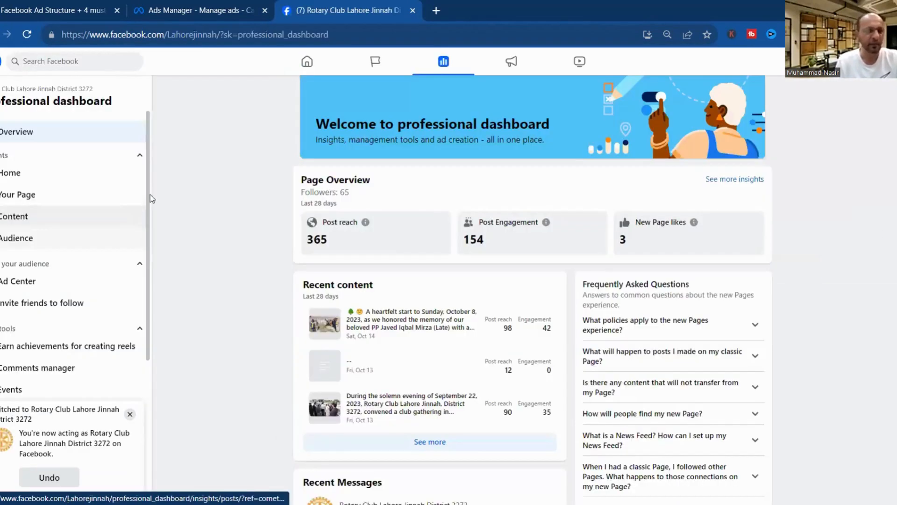
scroll(148, 206, "down", 1)
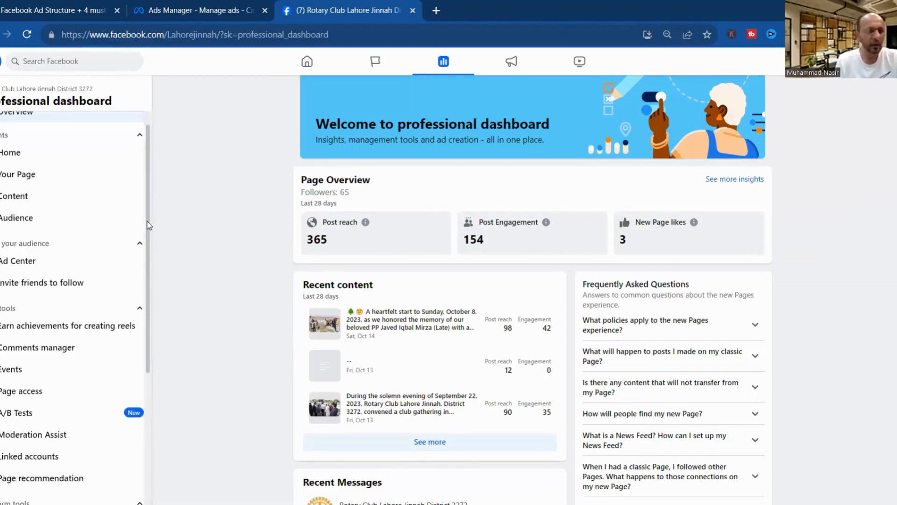
scroll(150, 273, "down", 4)
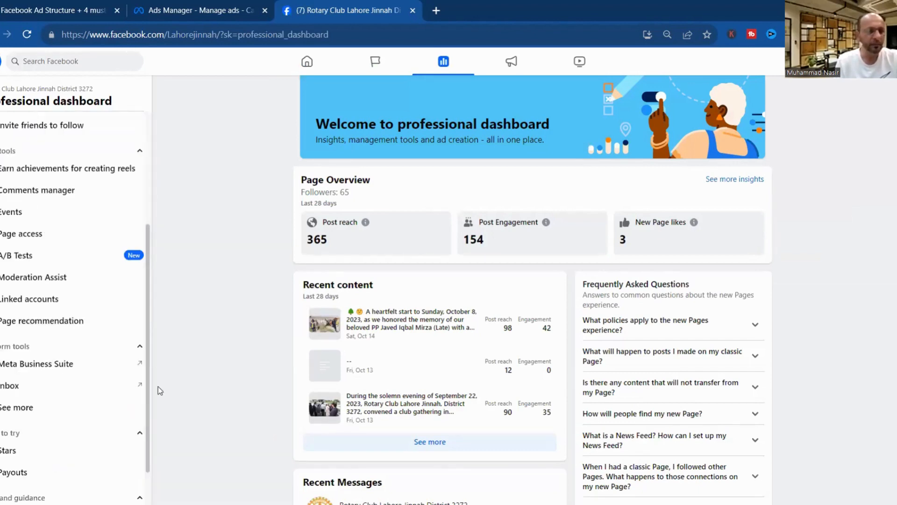
scroll(158, 386, "down", 1)
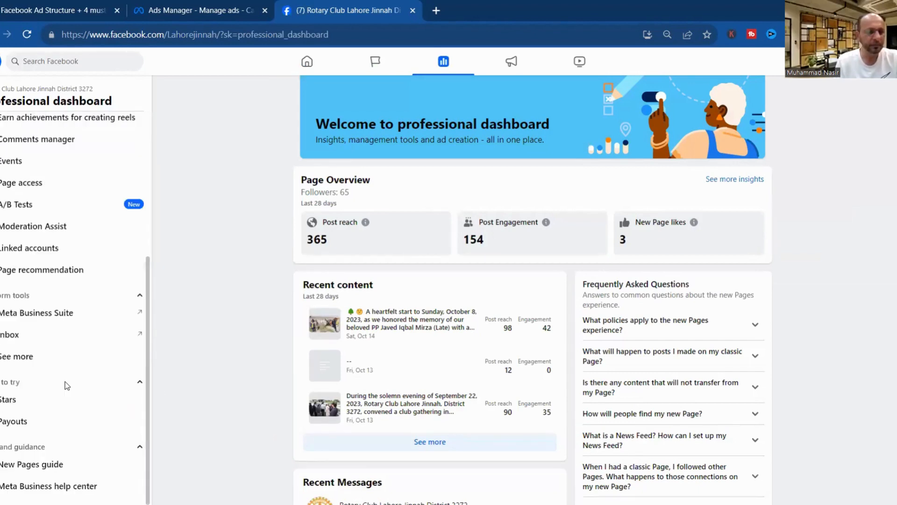
left_click(28, 362)
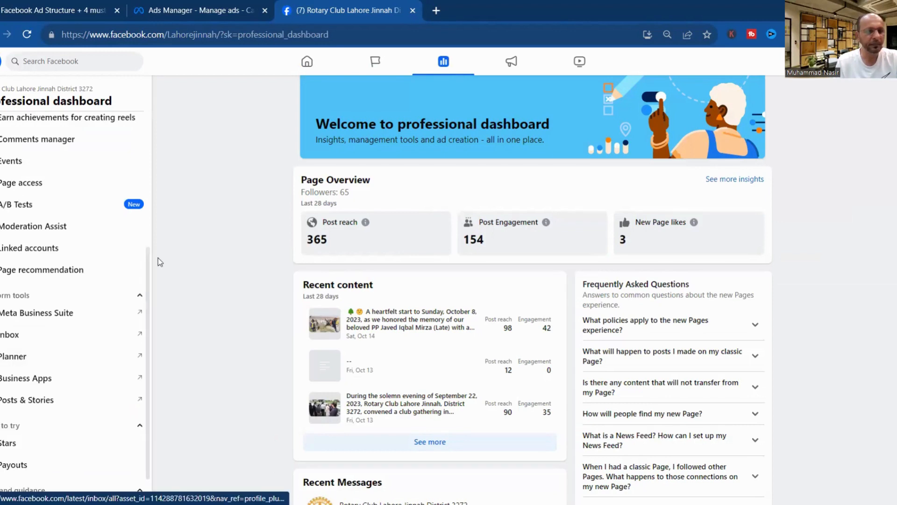
left_click_drag(149, 260, 152, 322)
left_click_drag(150, 284, 144, 97)
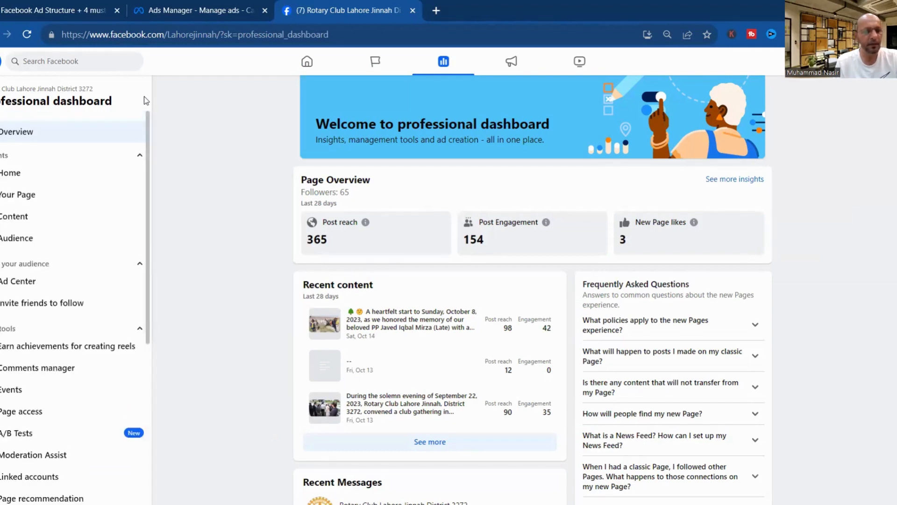
left_click(27, 198)
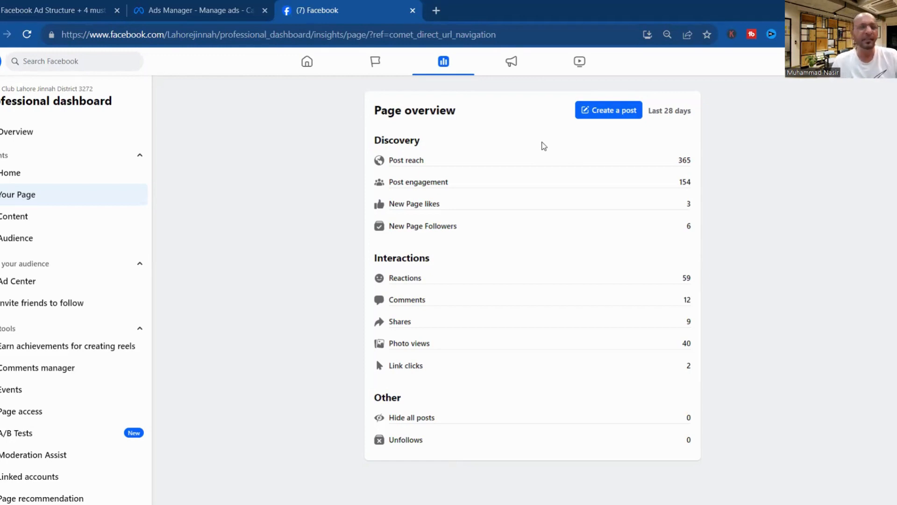
Return to the Ads Manager tab showing the list of 9 campaigns.
left_click(213, 10)
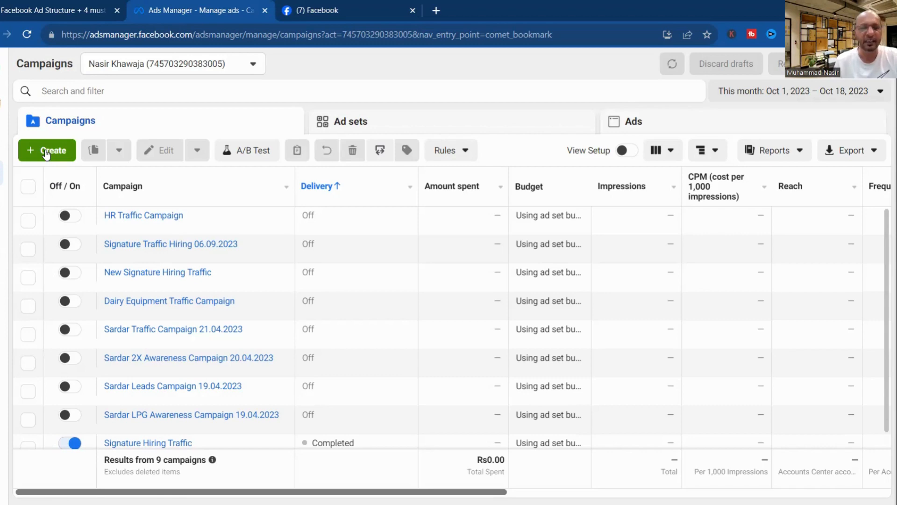
Start a new Auction campaign with the Awareness objective and create the draft.
left_click(46, 152)
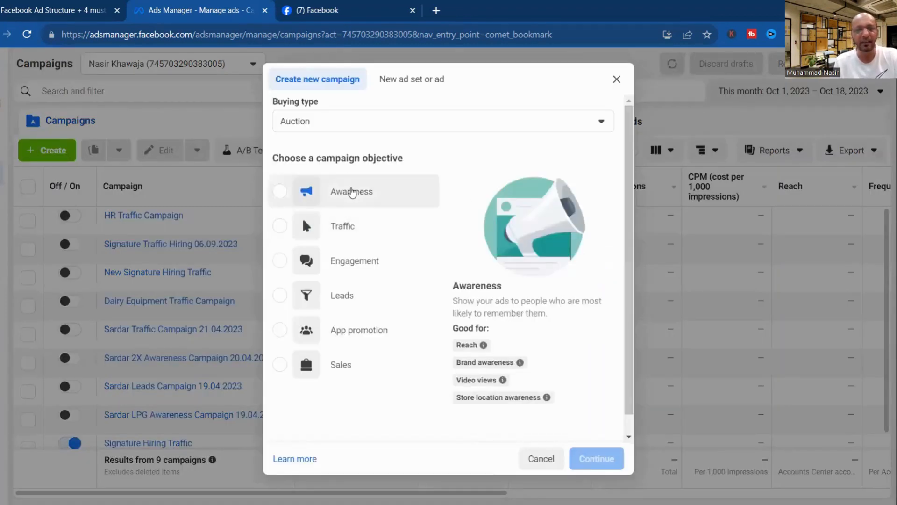
left_click(352, 191)
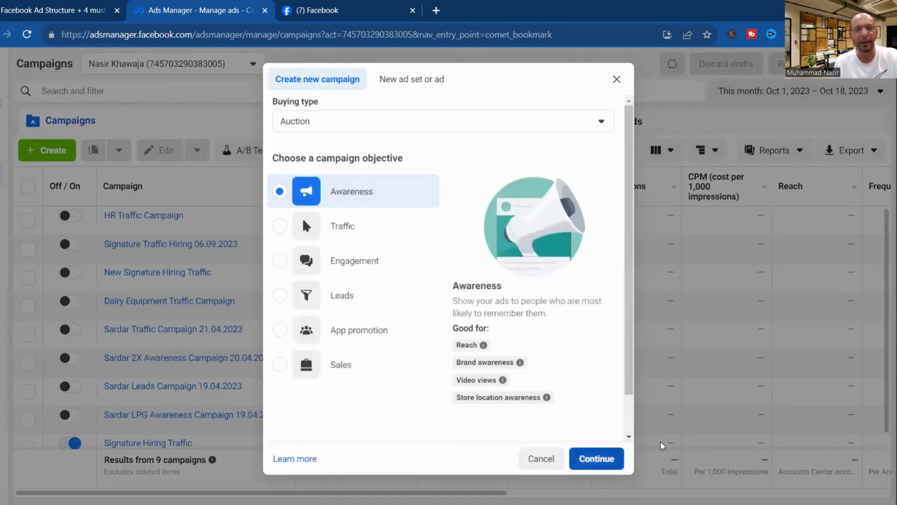
left_click(597, 458)
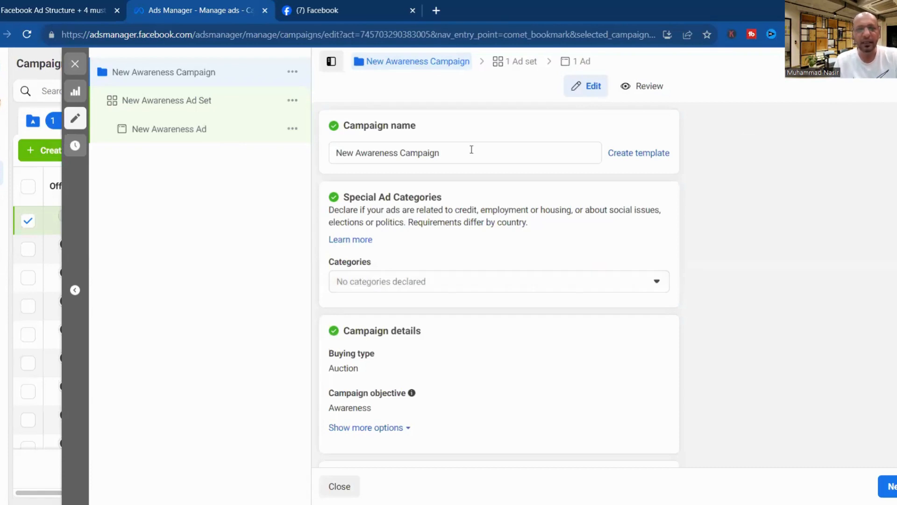
Review the New Awareness Ad Set's maximize-reach goal, Pakistan location and 13K–37K estimated daily reach.
left_click(191, 101)
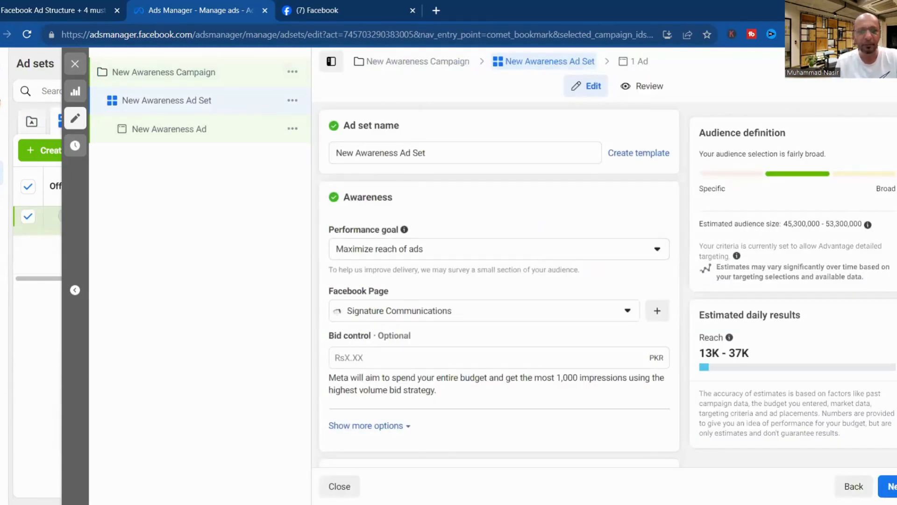
scroll(499, 280, "down", 2)
scroll(499, 281, "down", 7)
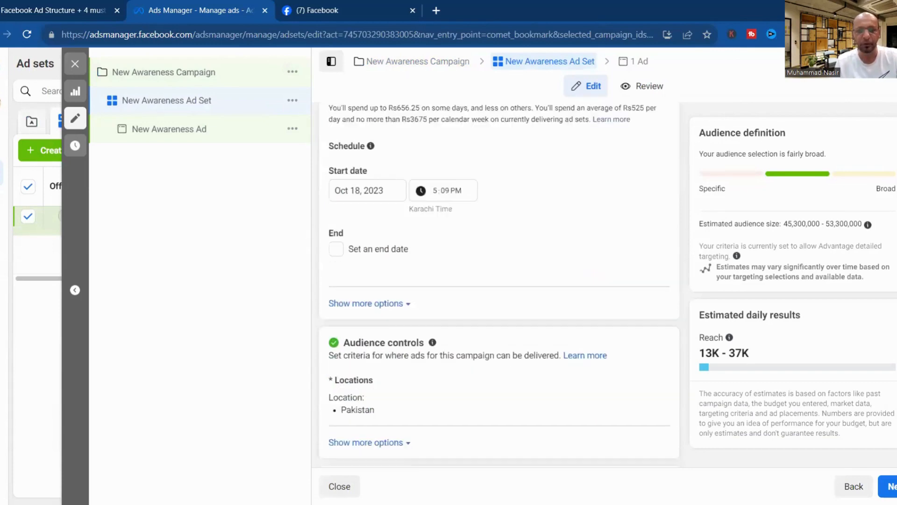
scroll(499, 280, "up", 2)
scroll(499, 281, "down", 4)
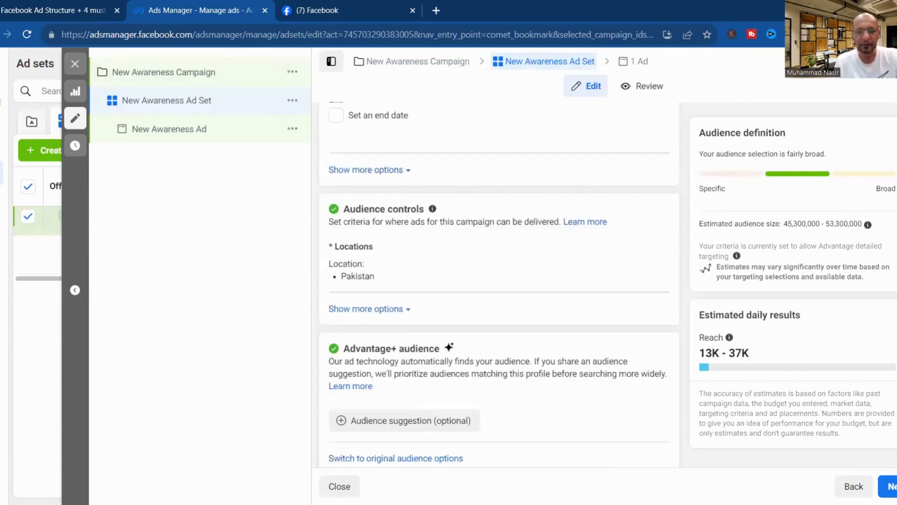
scroll(412, 309, "down", 2)
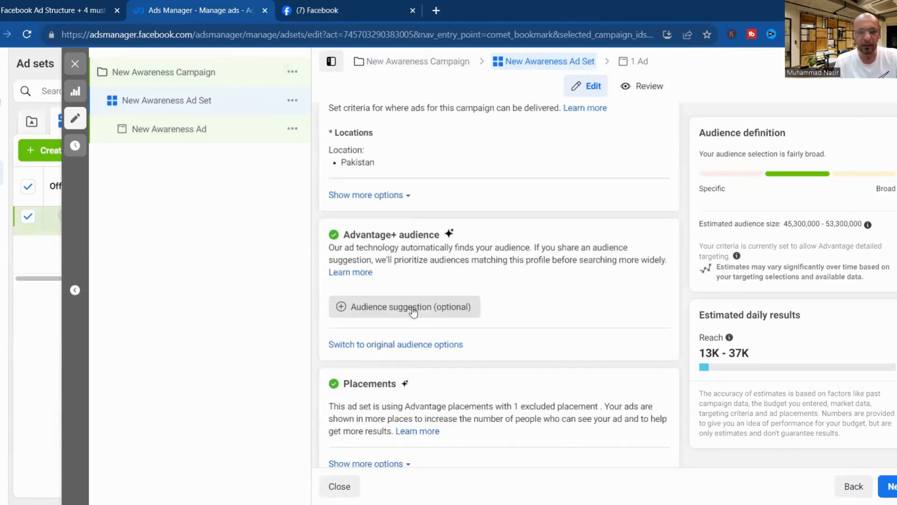
Expand Audience suggestion and edit the age range to minimum 18, maximum 35.
left_click(412, 307)
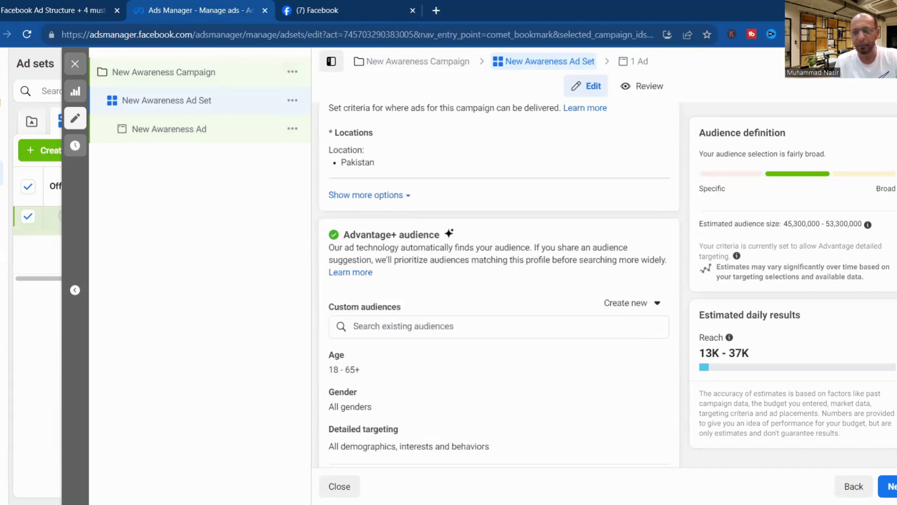
scroll(341, 299, "down", 2)
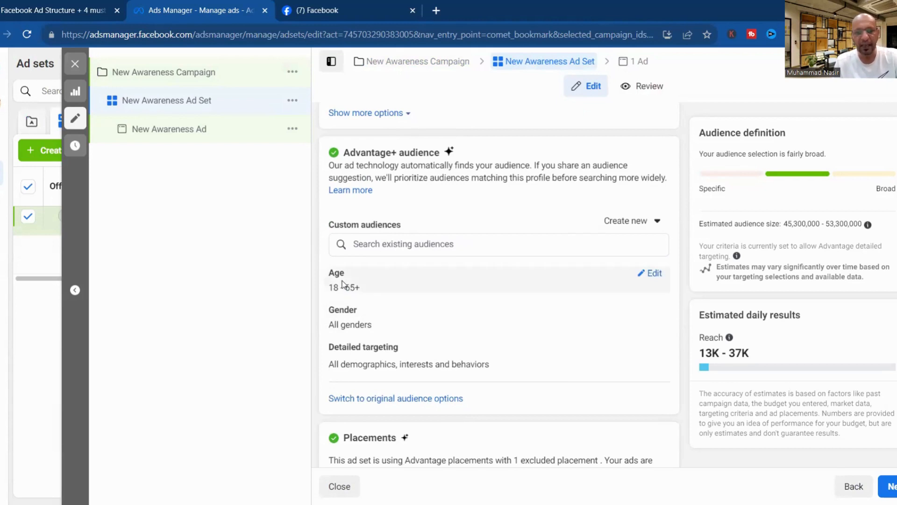
left_click(655, 280)
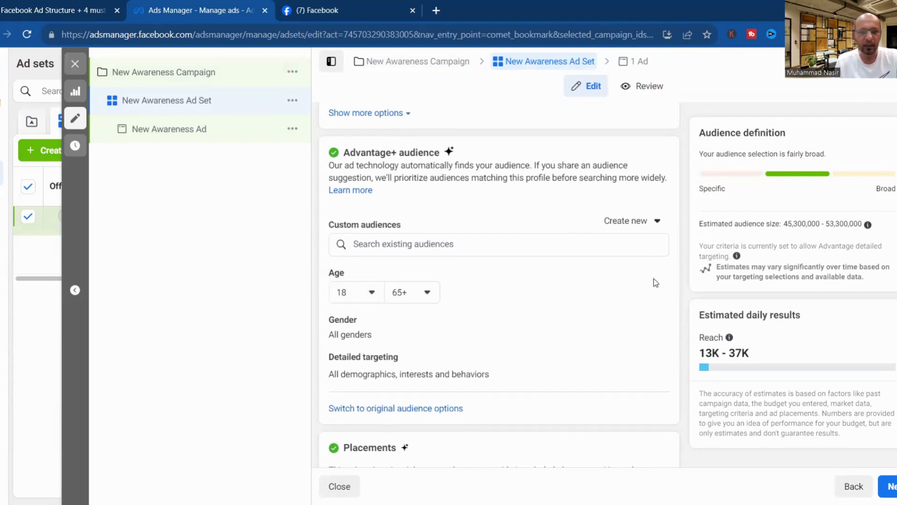
left_click(377, 292)
left_click(369, 322)
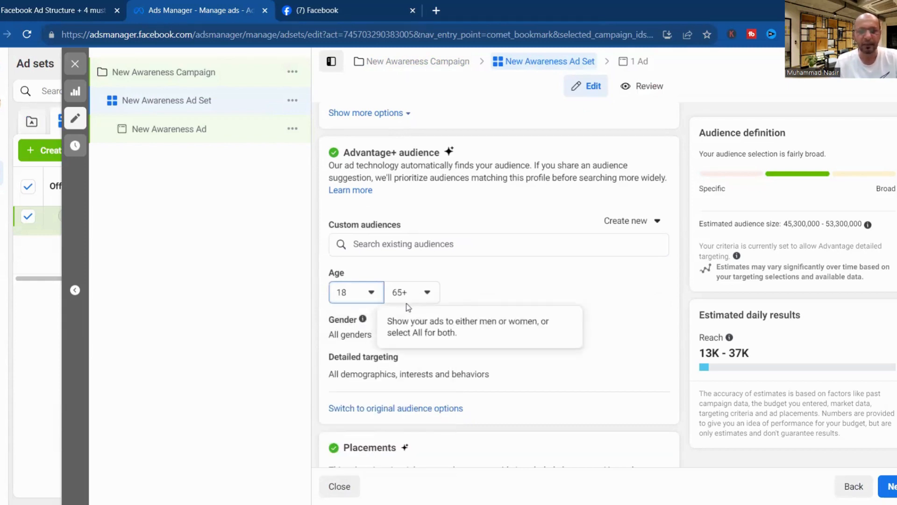
left_click(412, 296)
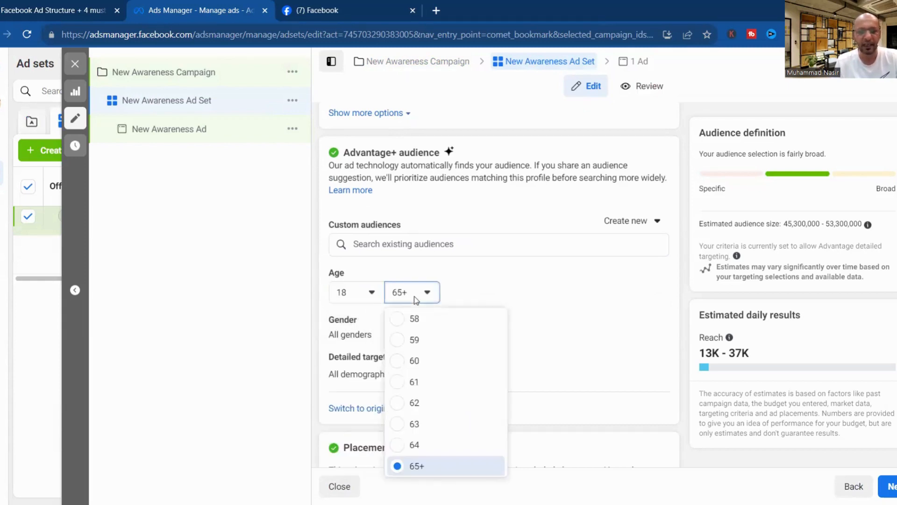
left_click(405, 345)
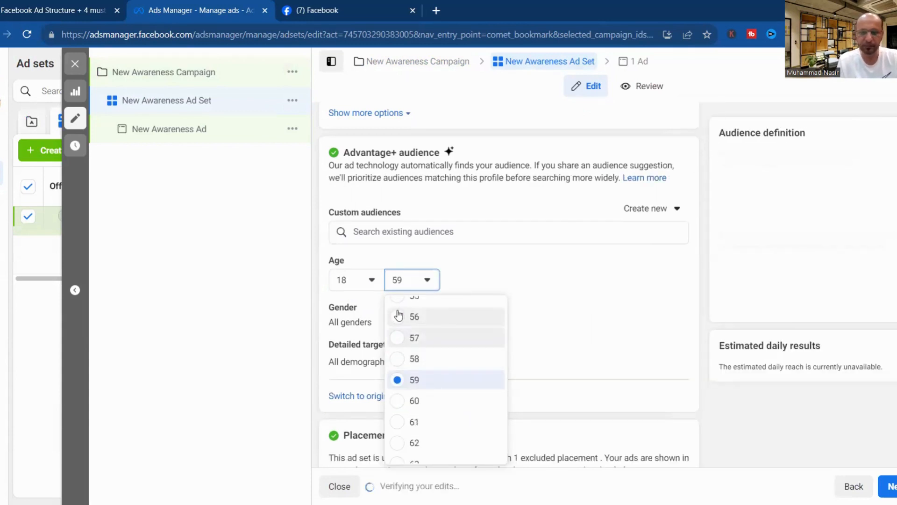
scroll(398, 316, "up", 6)
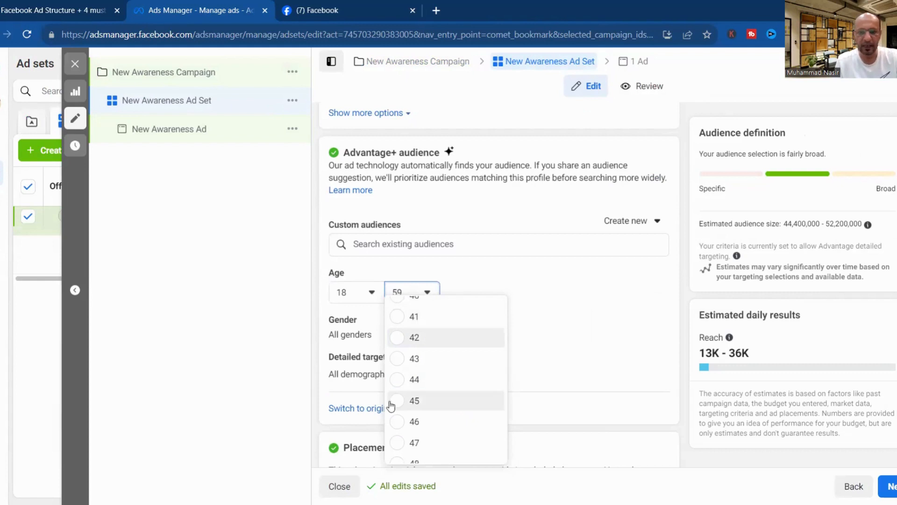
left_click(393, 401)
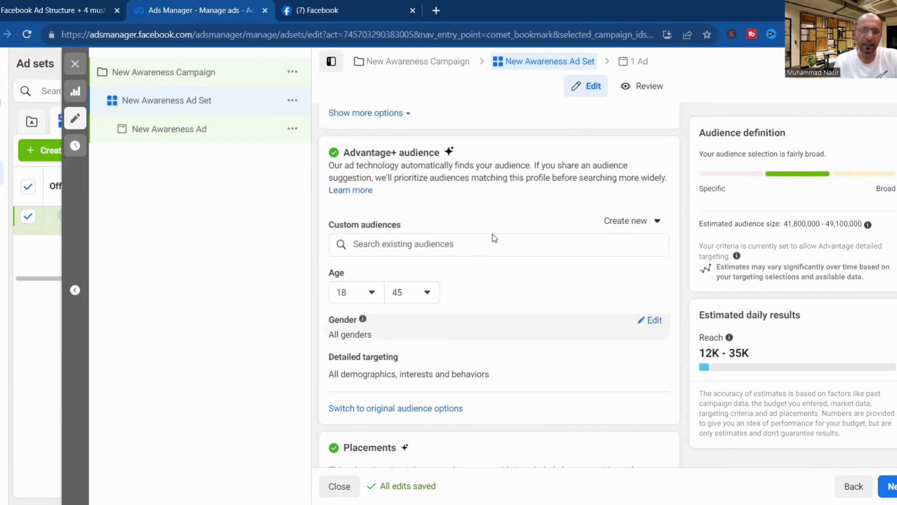
left_click(427, 292)
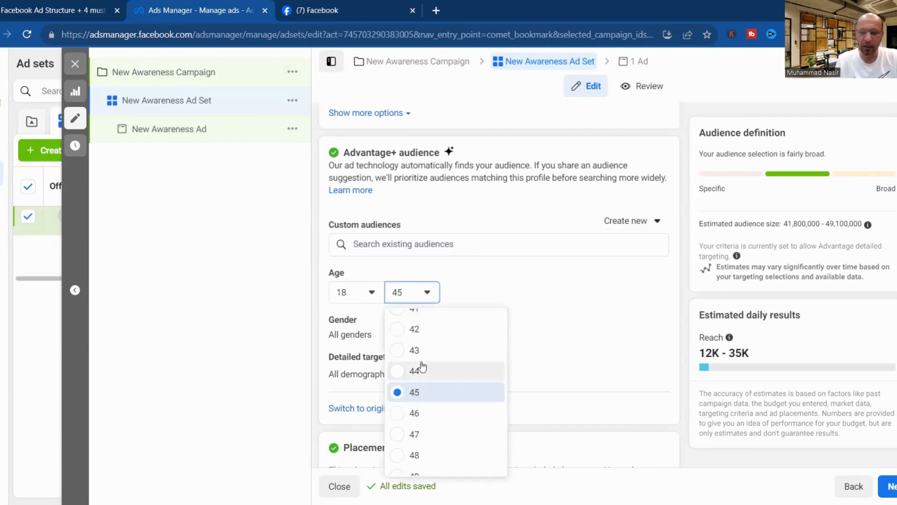
scroll(422, 366, "up", 3)
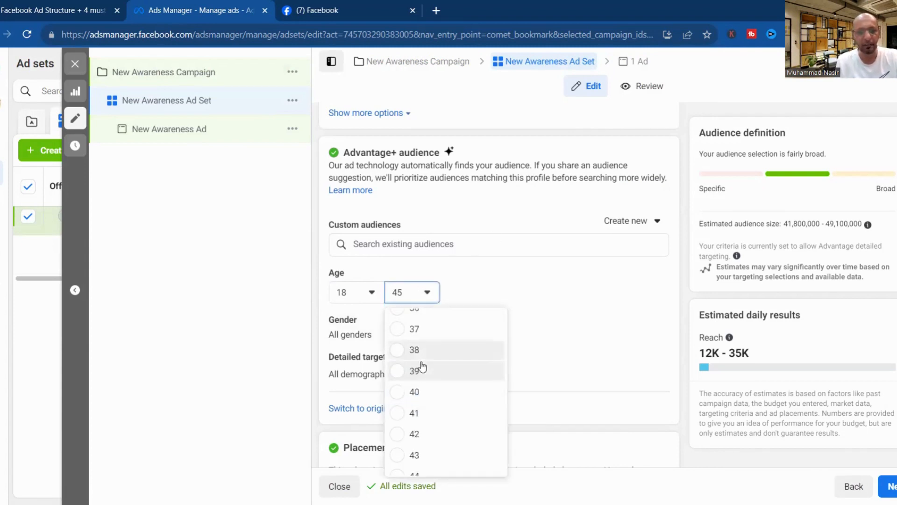
left_click(405, 391)
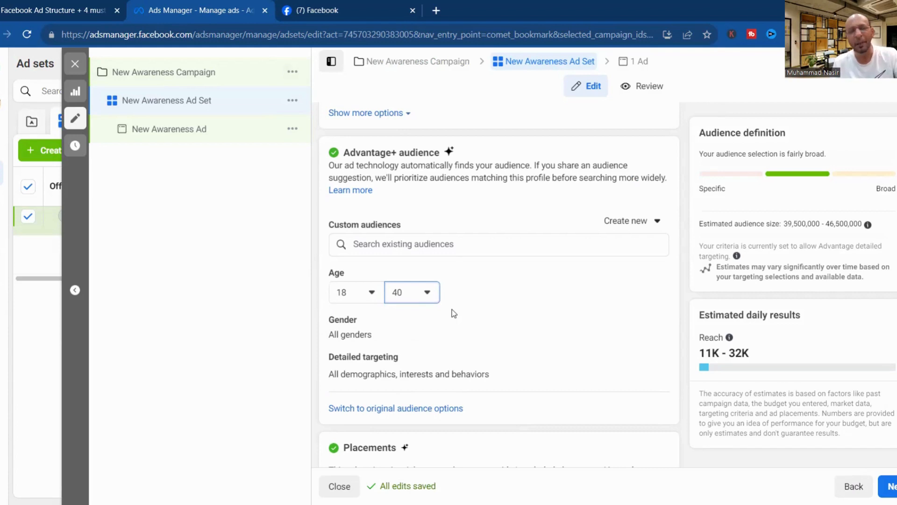
left_click(427, 293)
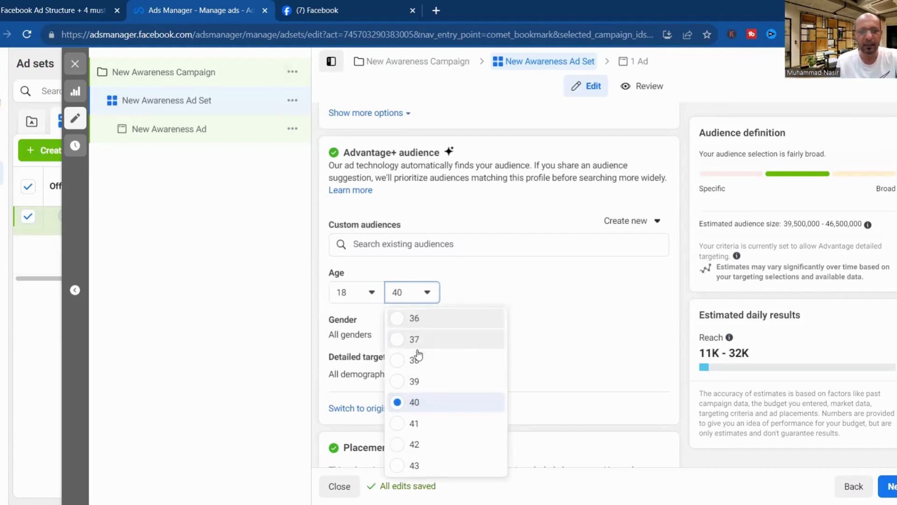
scroll(403, 318, "up", 2)
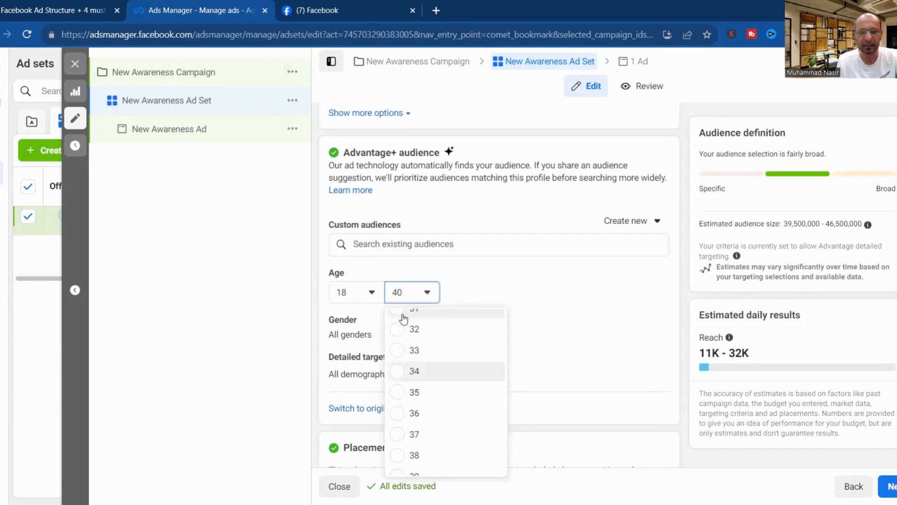
left_click(398, 395)
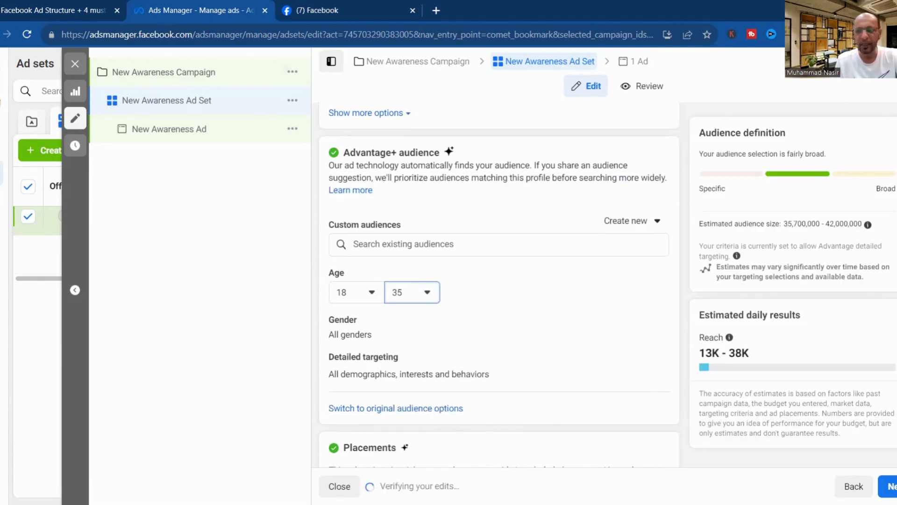
scroll(499, 281, "down", 2)
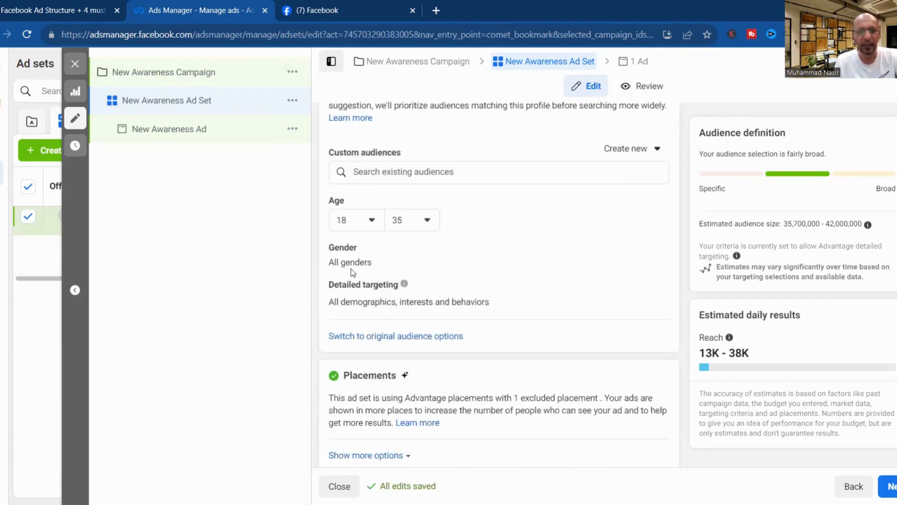
Search detailed targeting for 'Digital Marketing' and add the Digital marketing (marketing) interest.
left_click(660, 252)
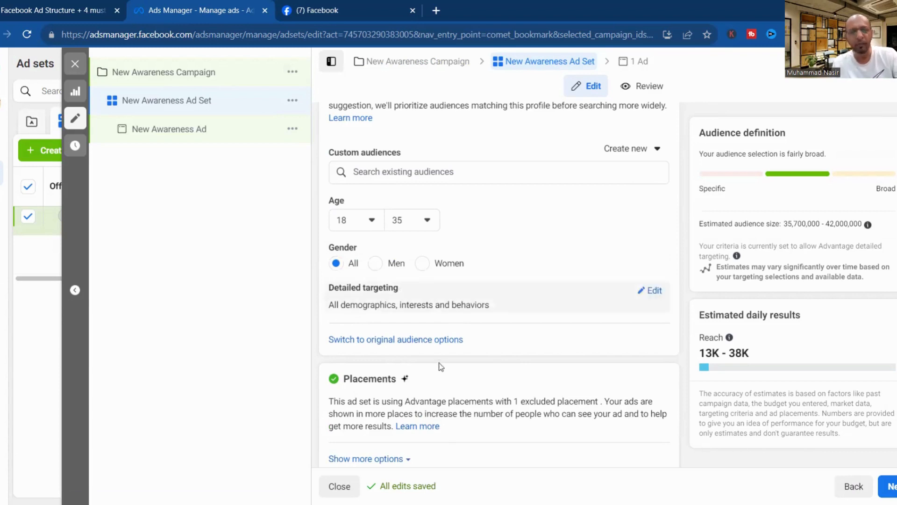
mouse_move(554, 290)
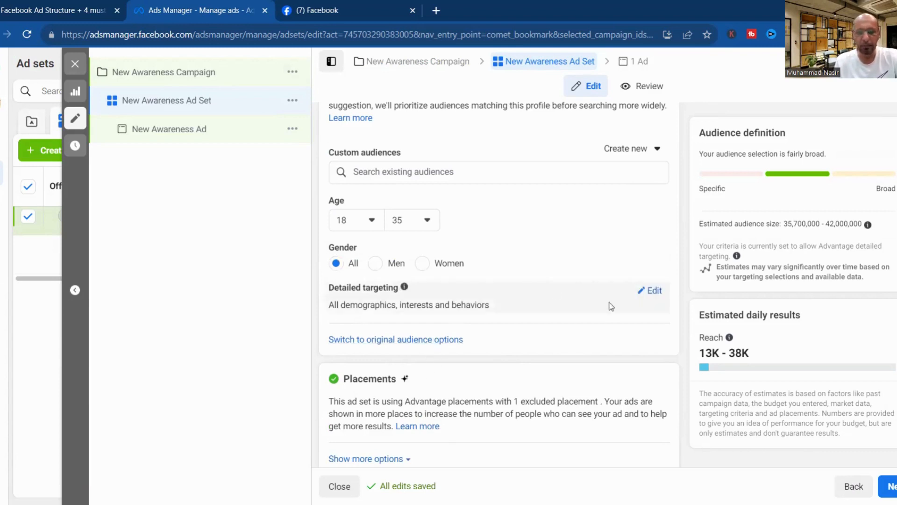
left_click(655, 291)
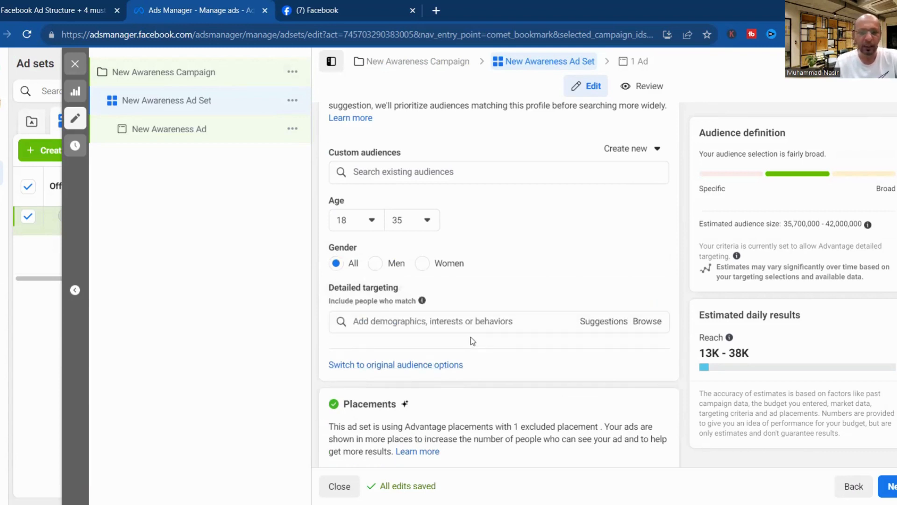
left_click(458, 322)
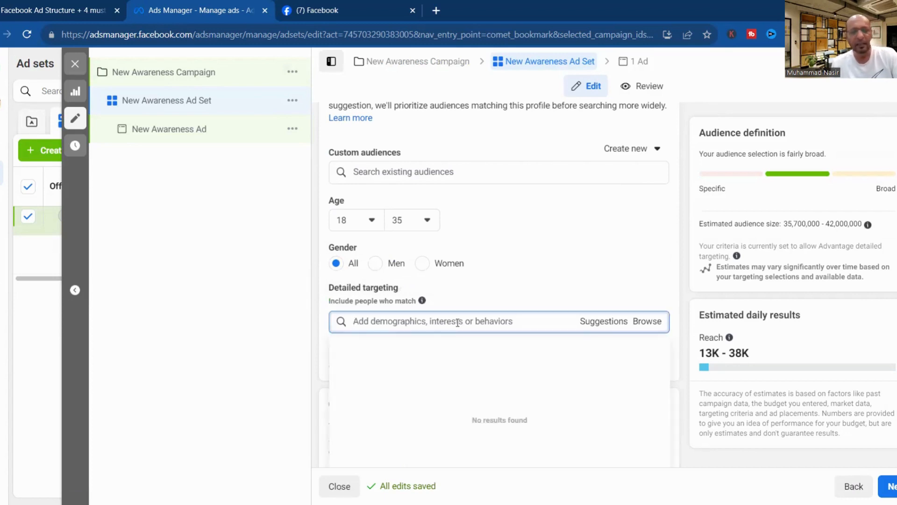
type("Digi")
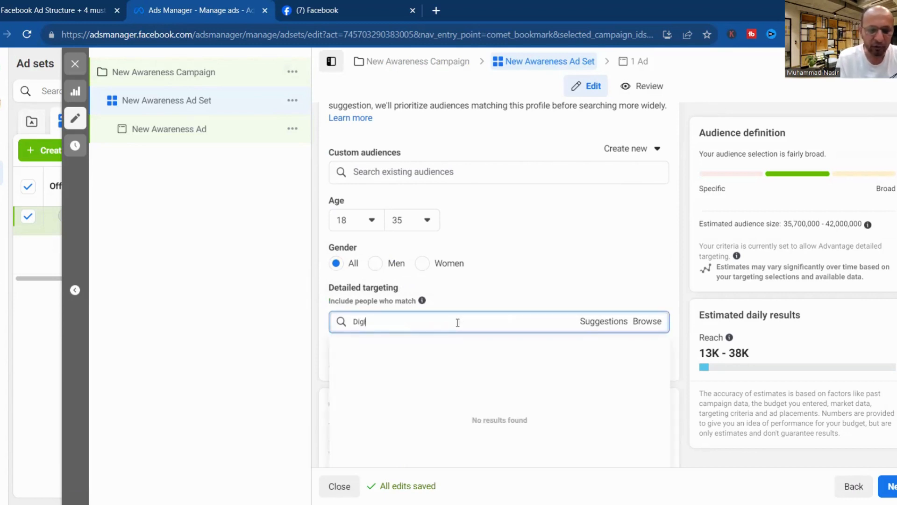
type("tal Marketing")
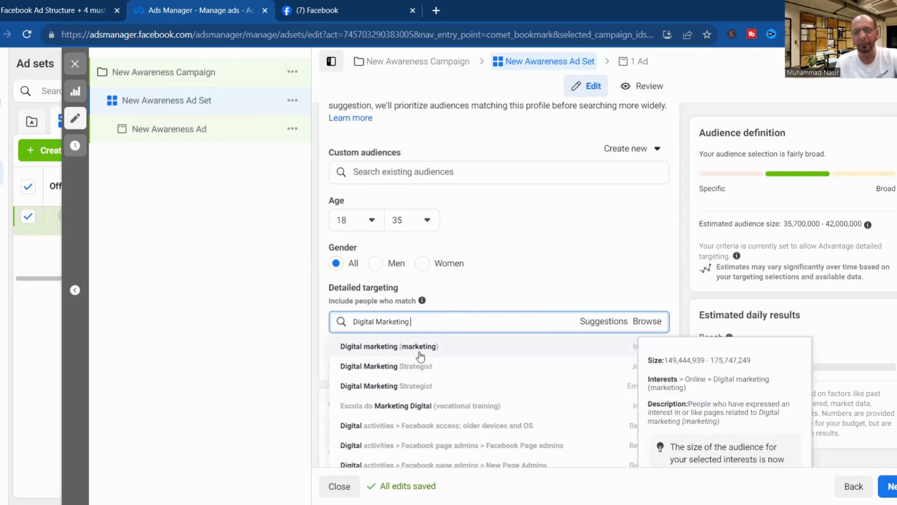
left_click(403, 348)
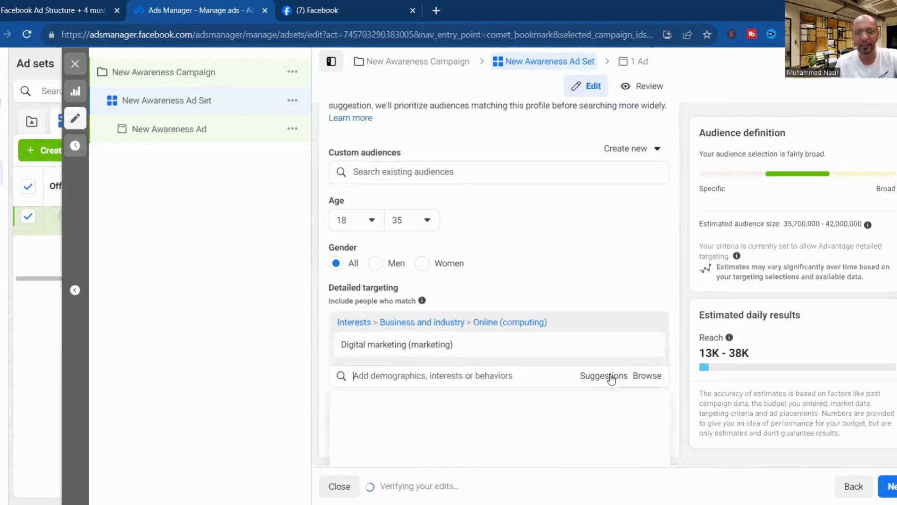
Browse suggested targeting interests and close them without adding another.
left_click(611, 377)
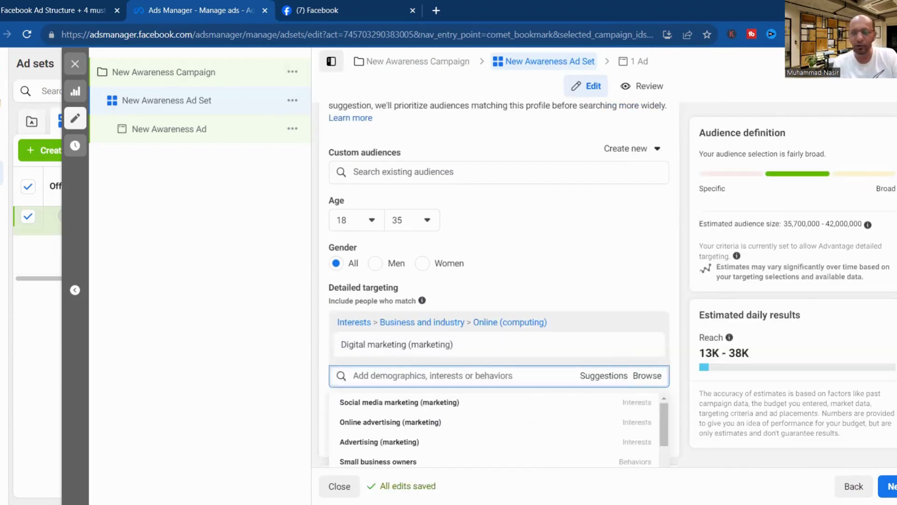
scroll(626, 306, "down", 2)
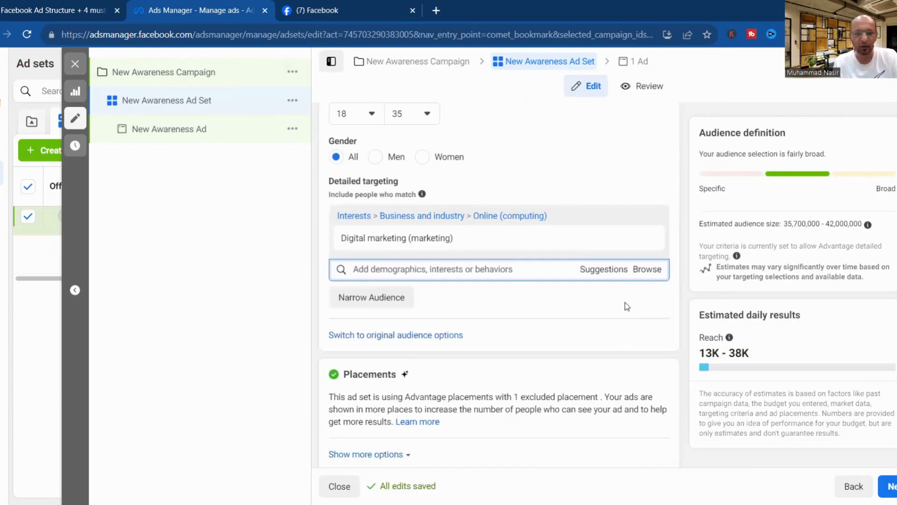
left_click(593, 271)
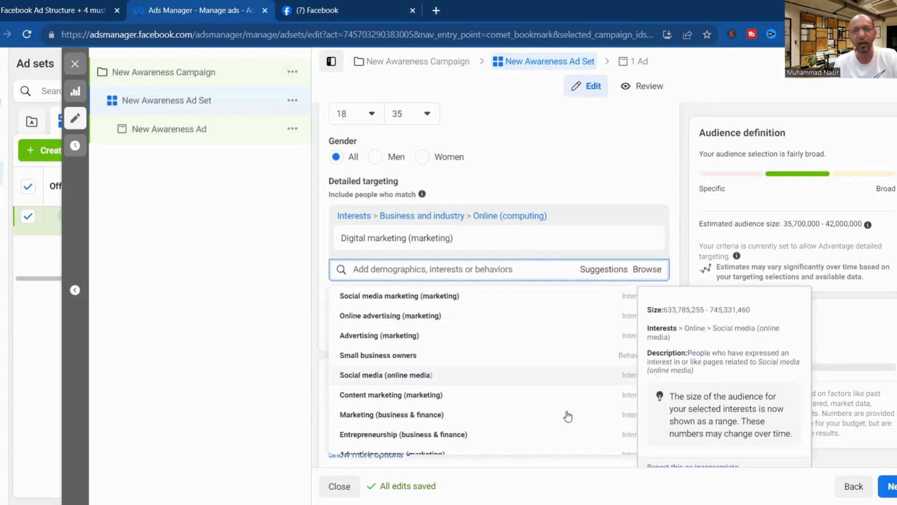
left_click(391, 270)
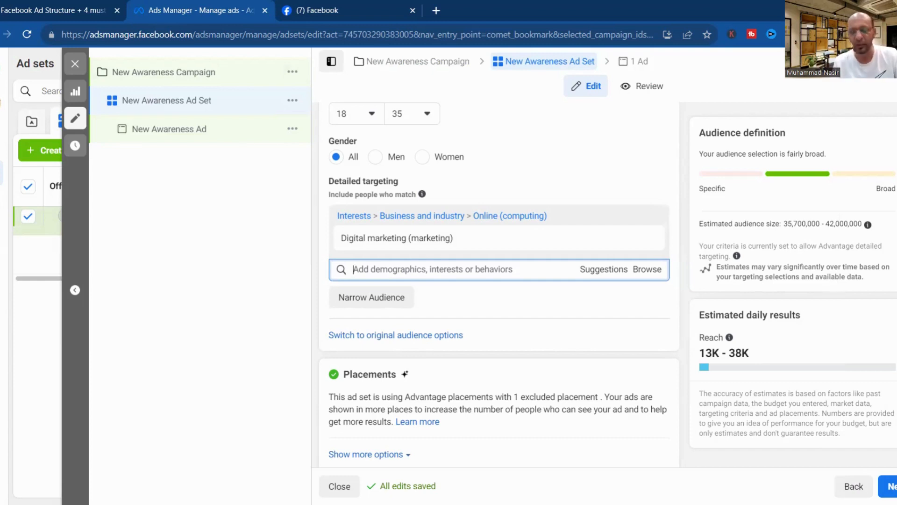
scroll(500, 284, "down", 1)
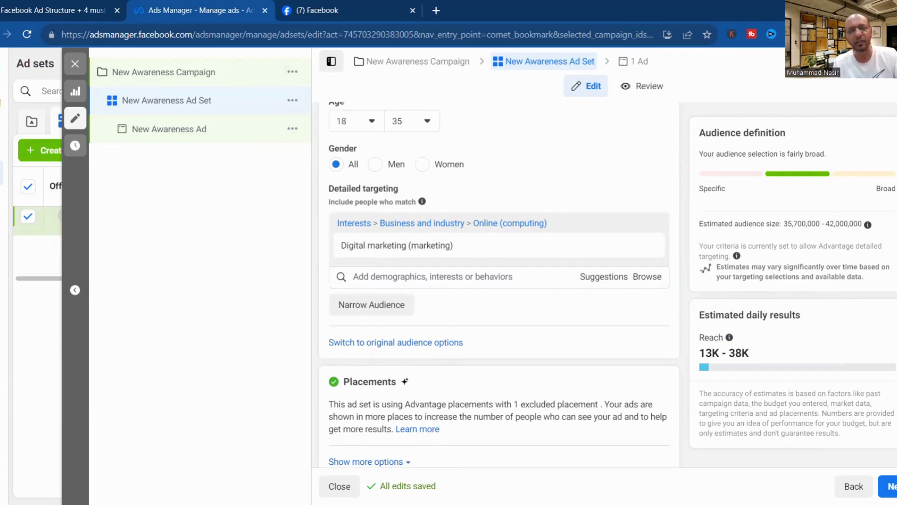
scroll(499, 284, "up", 5)
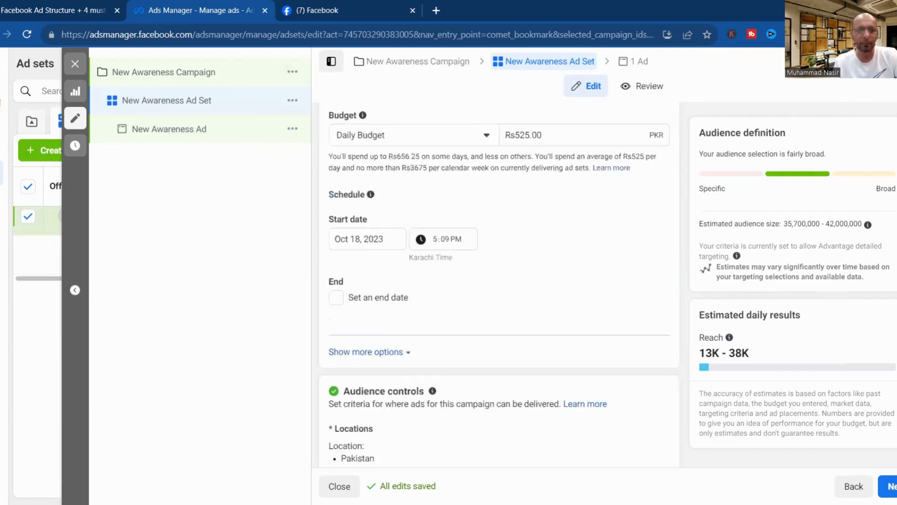
Insert 'DGM' and '18.10.2023' so the campaign is named 'New DGM Awareness Campaign 18.10.2023'.
left_click(176, 80)
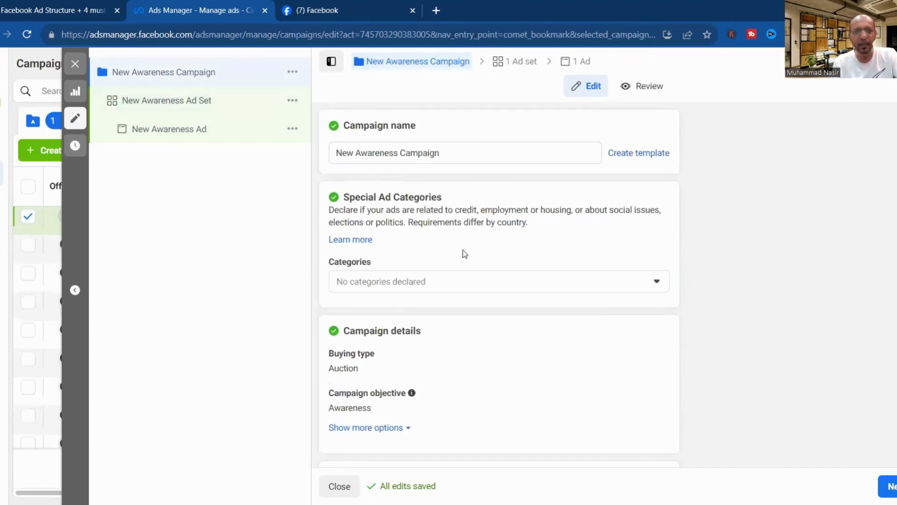
left_click_drag(451, 152, 297, 163)
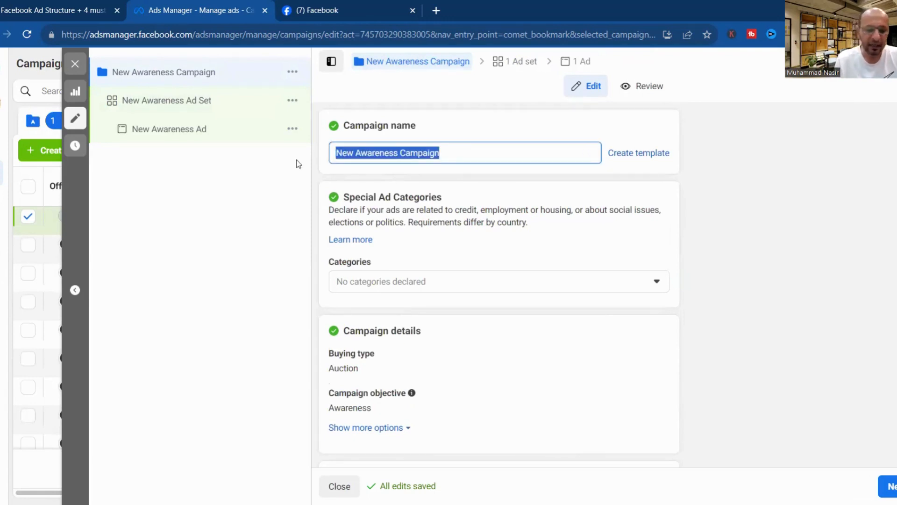
left_click(460, 152)
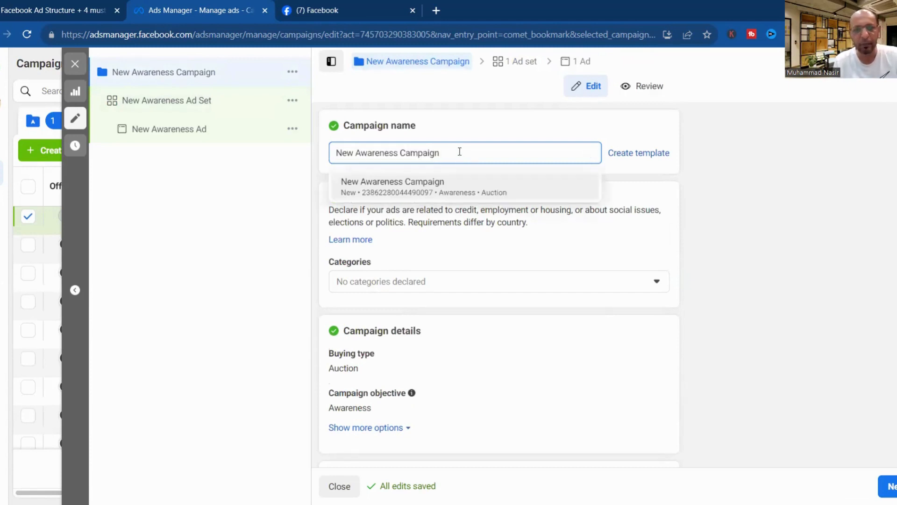
left_click(356, 153)
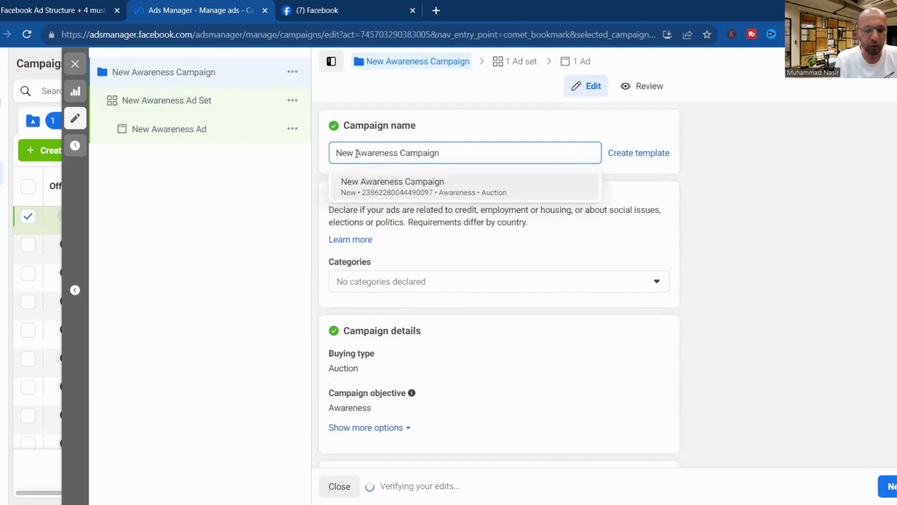
type("DGM")
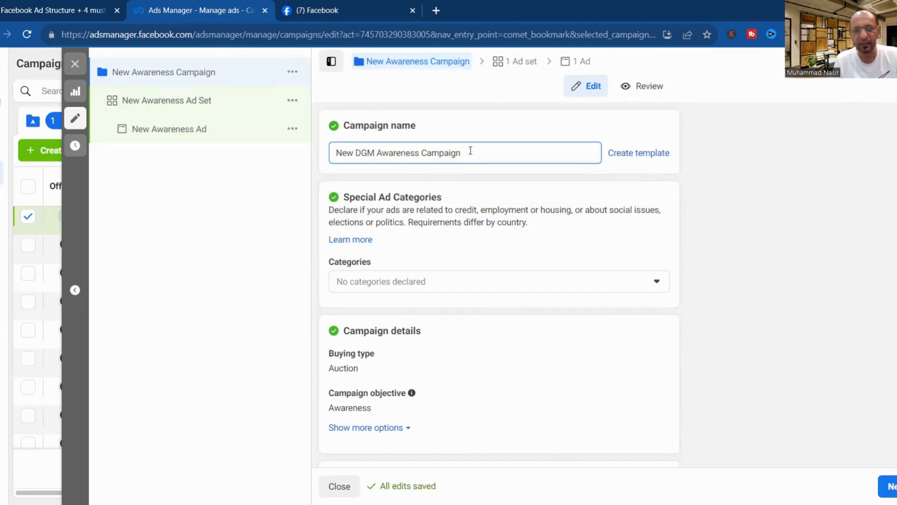
left_click(471, 150)
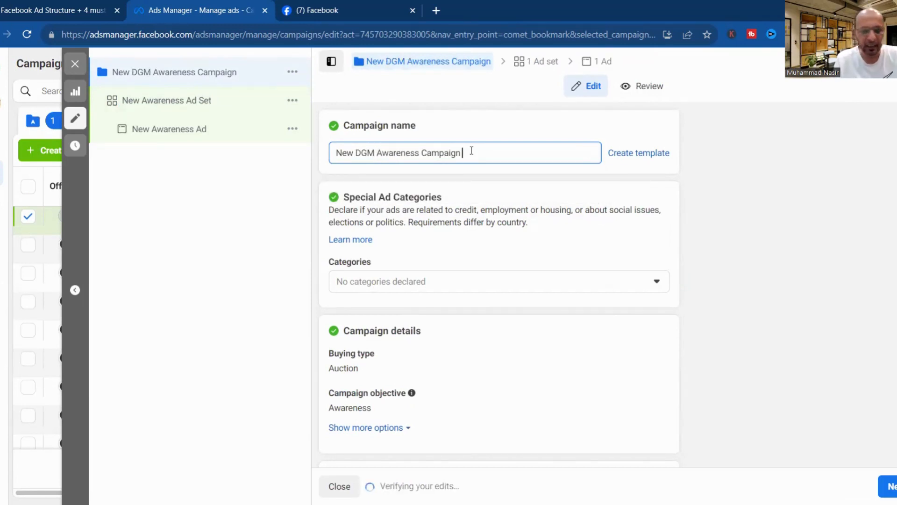
type("18.10")
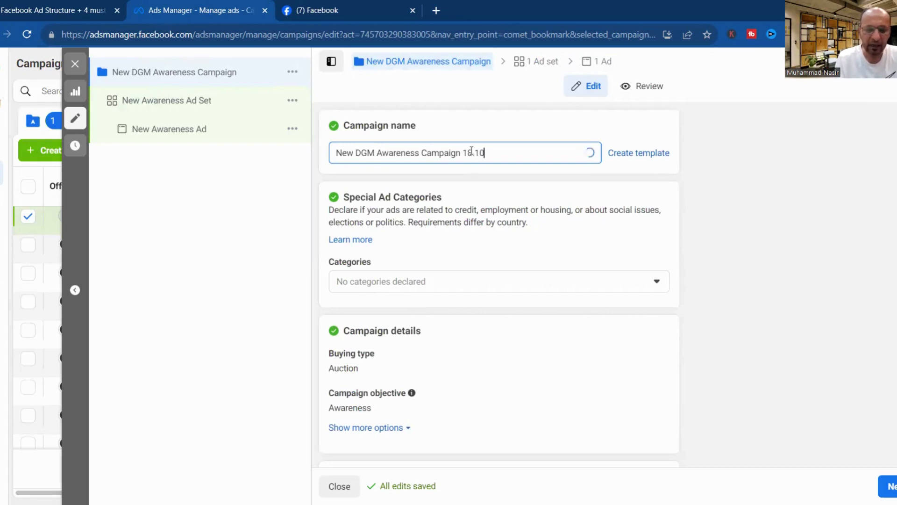
type(".2023")
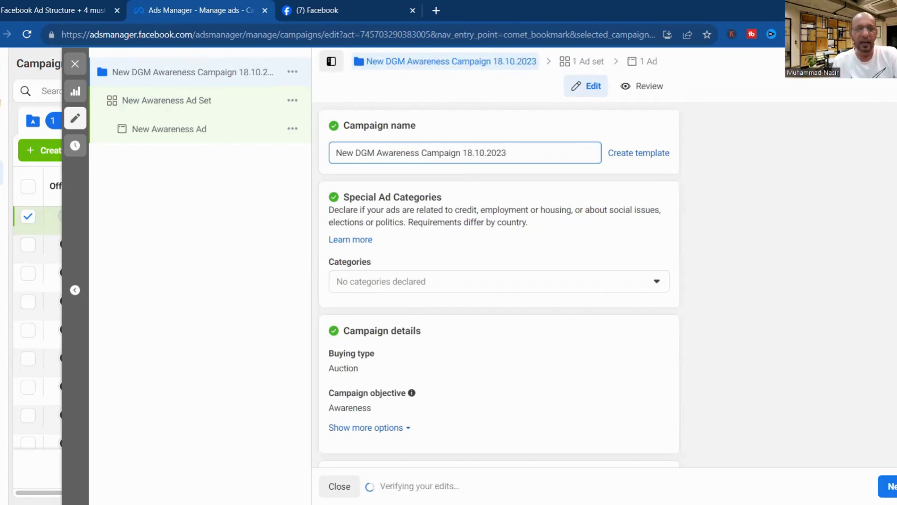
scroll(499, 285, "down", 1)
scroll(501, 236, "up", 1)
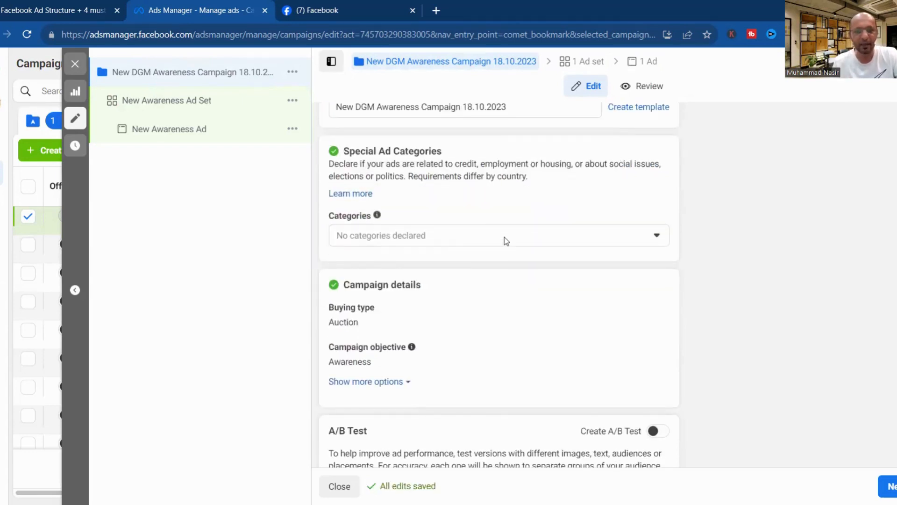
Leave special ad categories empty and the campaign spending limit unset.
left_click(503, 237)
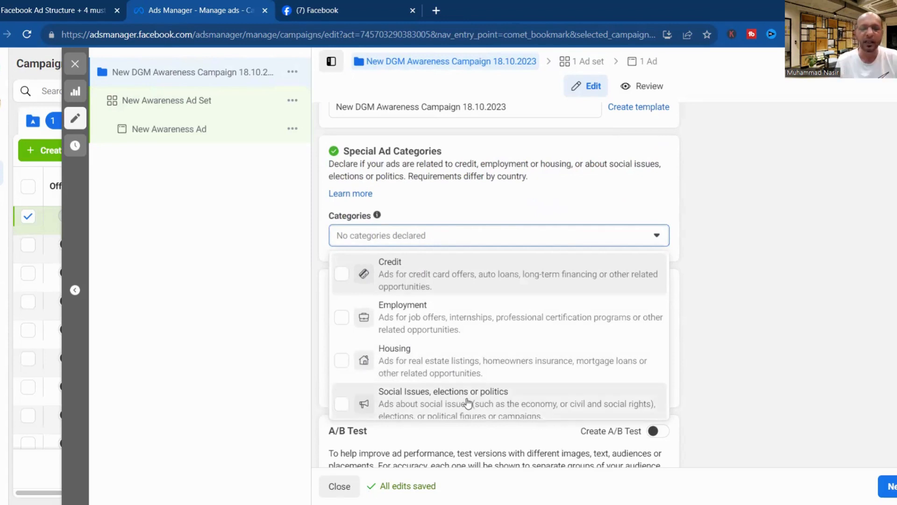
left_click(751, 240)
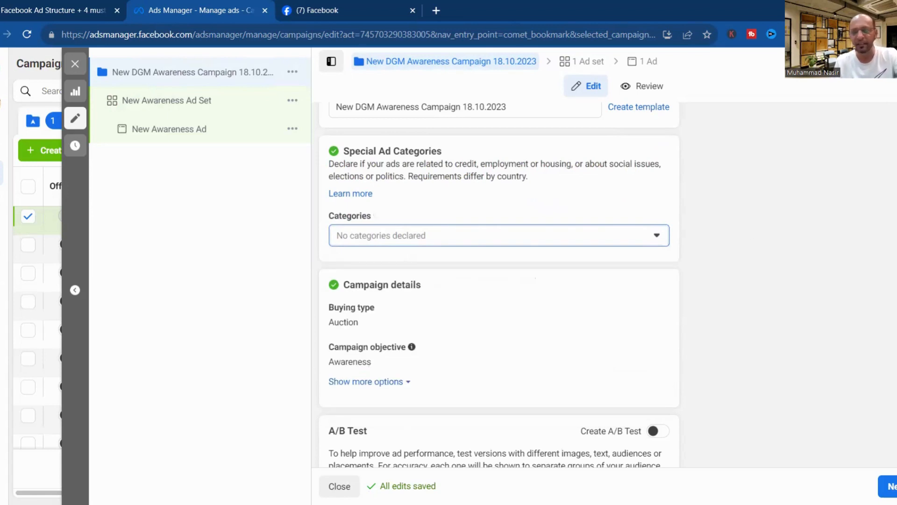
scroll(499, 284, "down", 2)
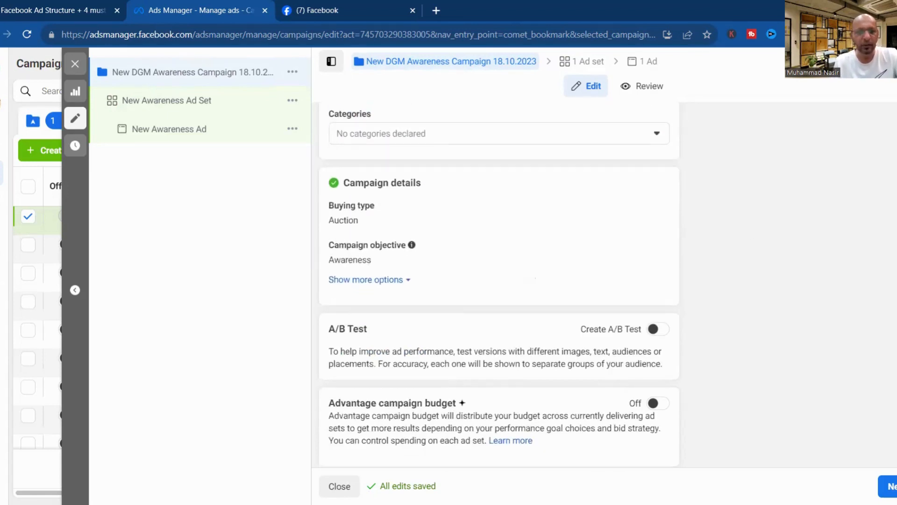
left_click(379, 281)
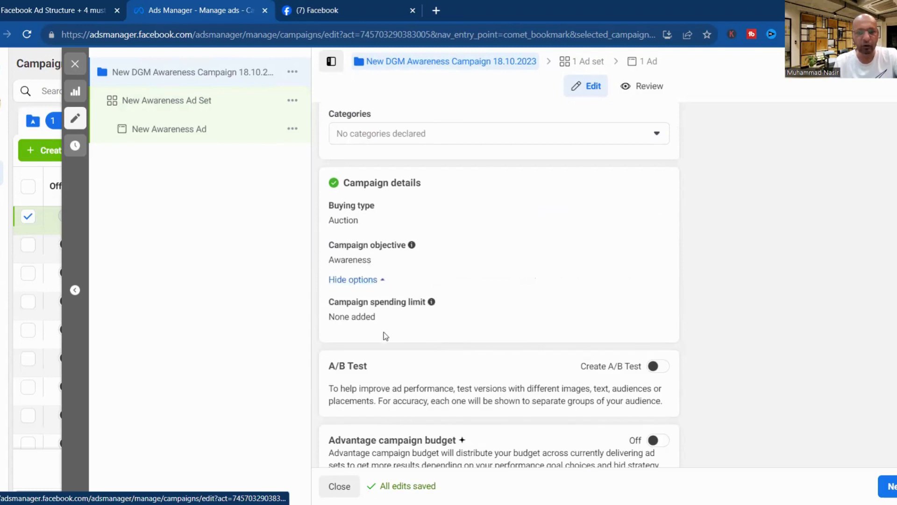
left_click(655, 303)
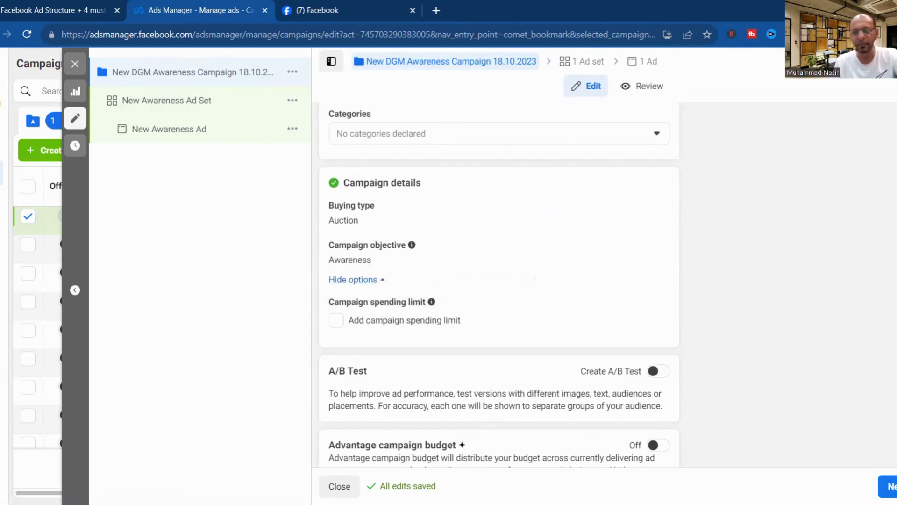
scroll(499, 280, "down", 1)
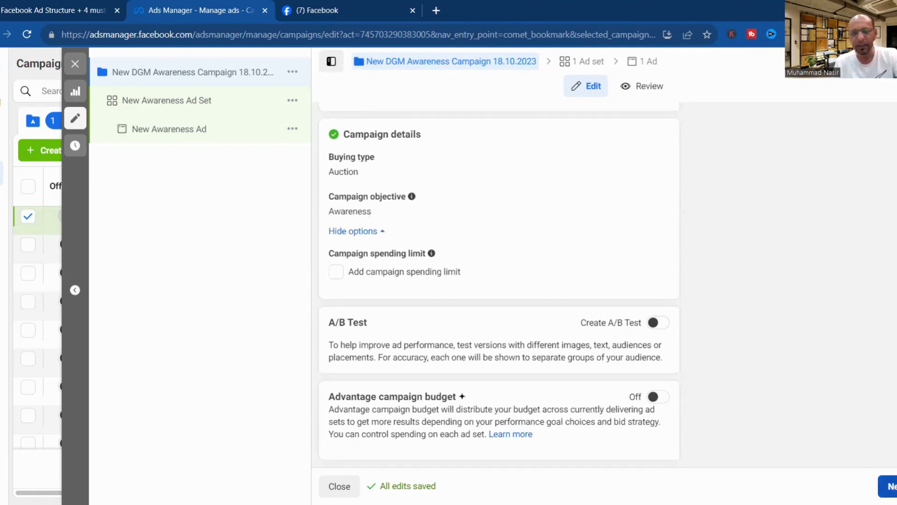
left_click(229, 103)
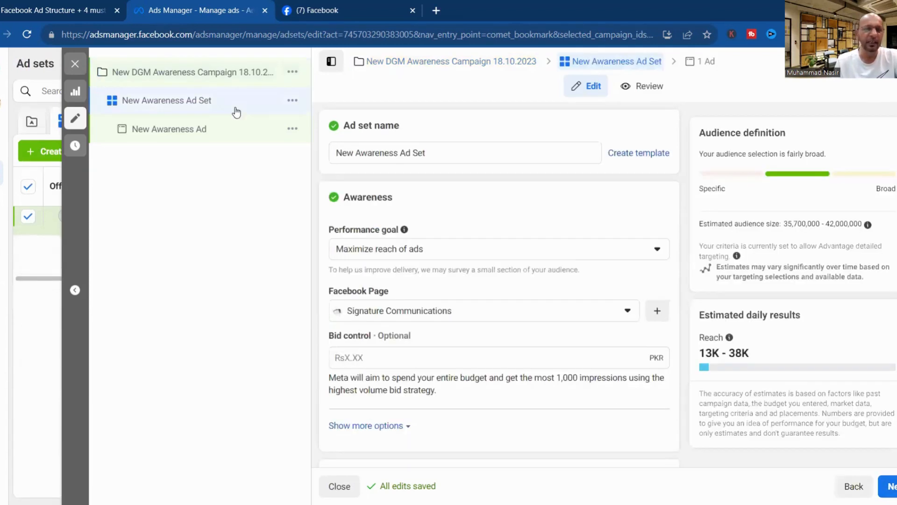
Rename the ad set to 'New DGM Awareness Ad Set 18.10.2023'.
left_click(357, 156)
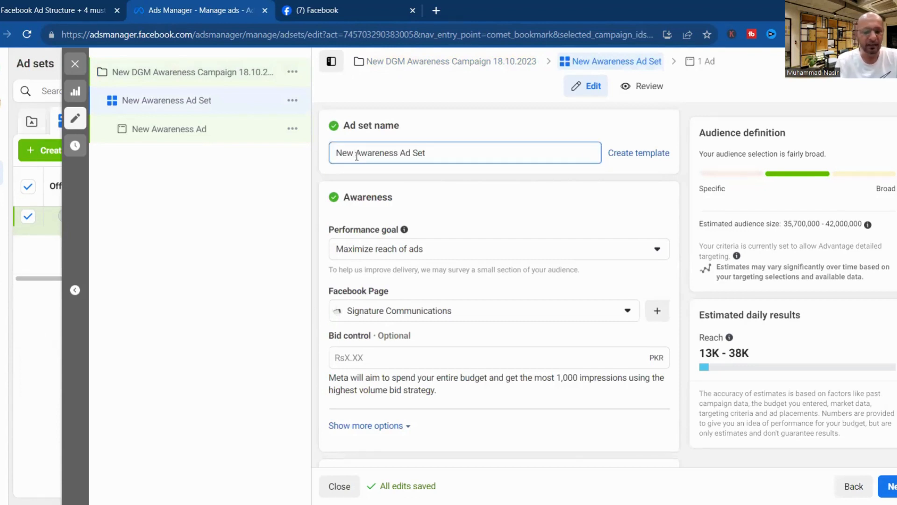
type("DGM")
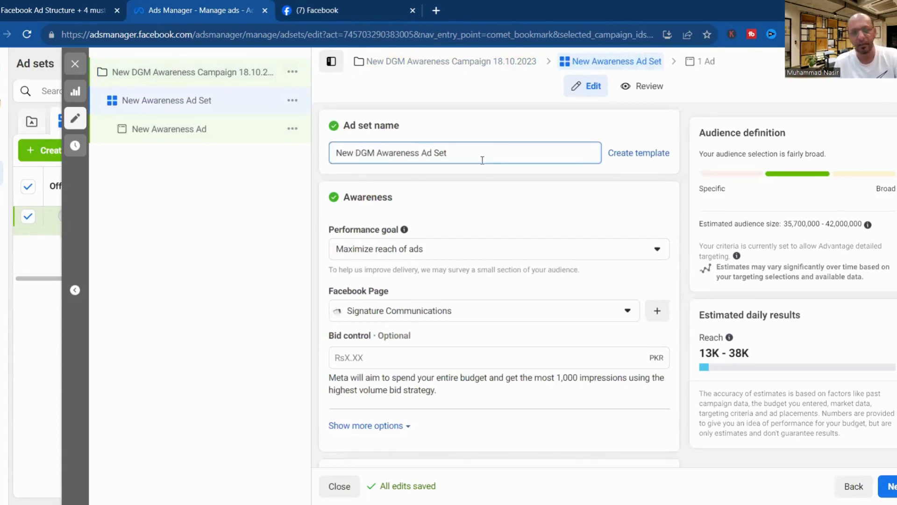
left_click(452, 151)
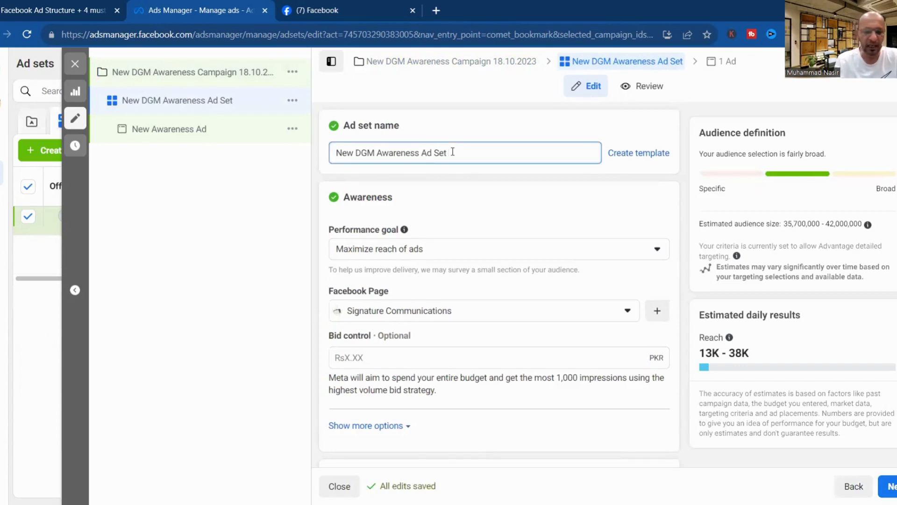
type("18.10.20")
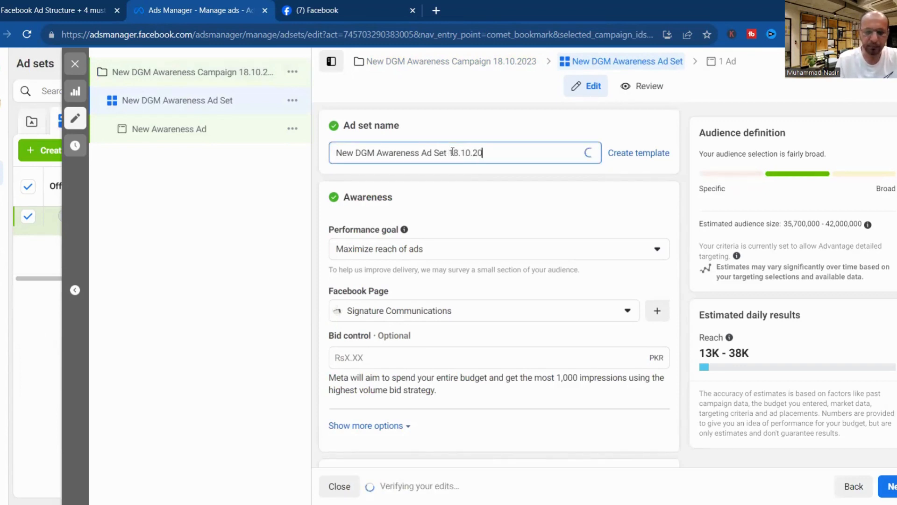
type("23")
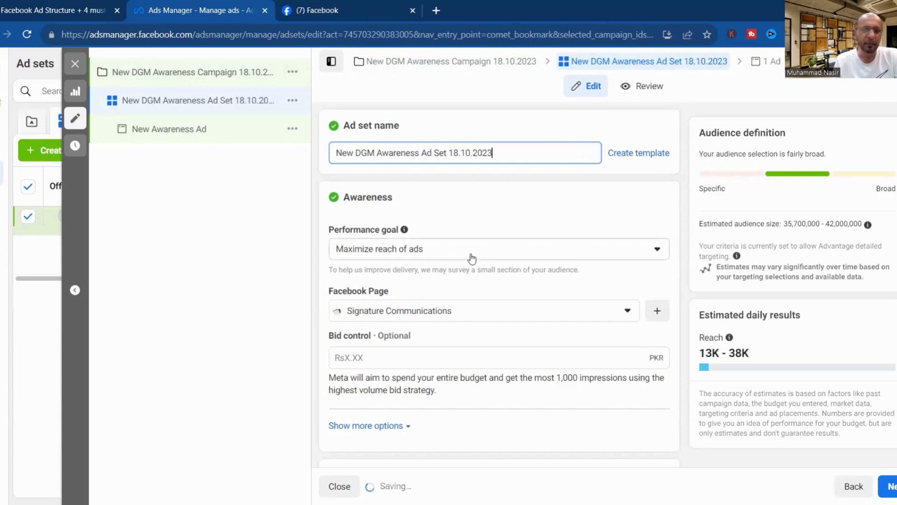
Review the performance goal options and keep Maximize reach of ads.
left_click(471, 255)
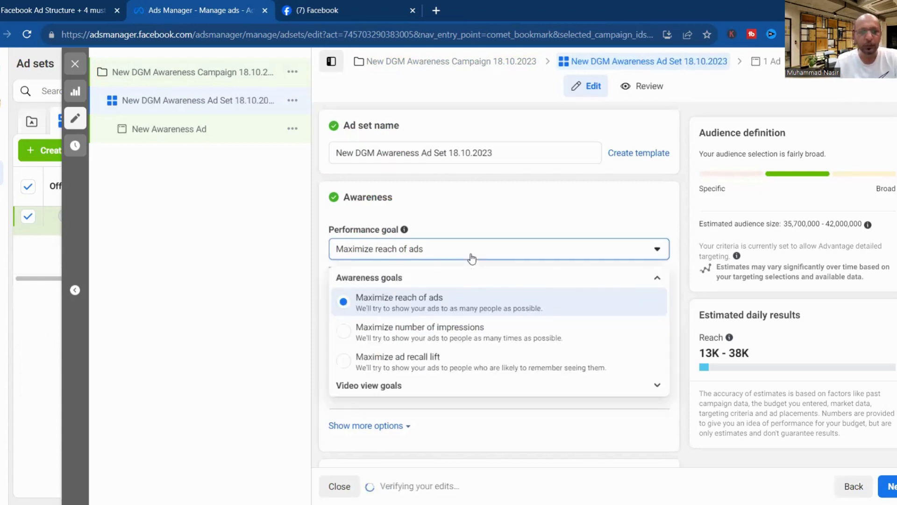
left_click(390, 385)
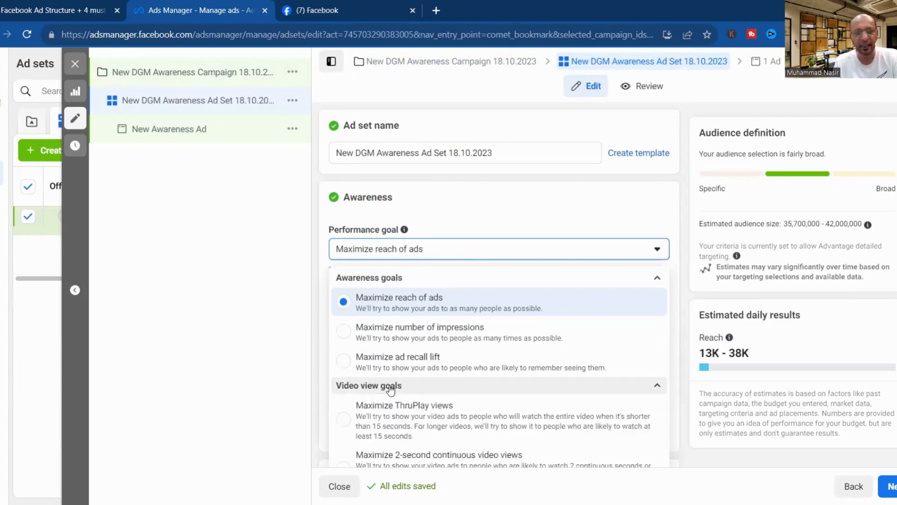
key("Escape")
scroll(496, 301, "down", 2)
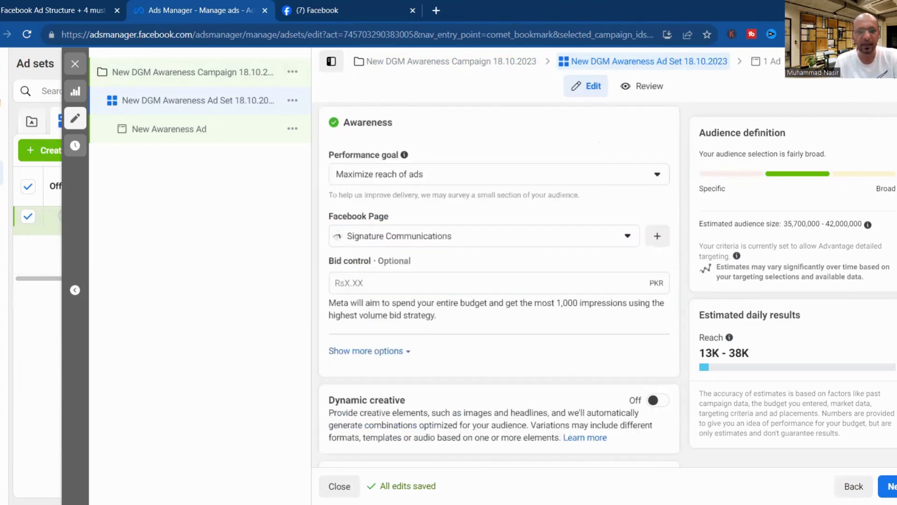
scroll(496, 301, "up", 1)
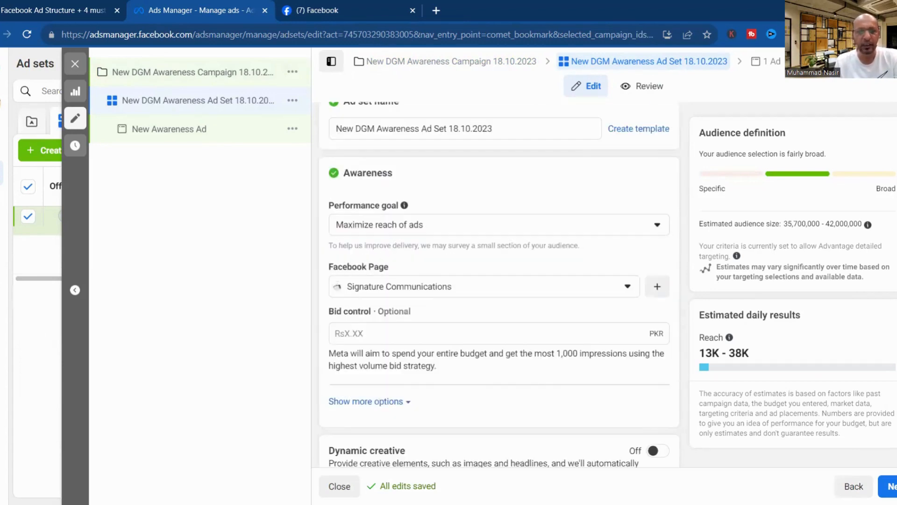
Choose DGM Pakistan Digital Marketing Lahore as the ad set's Facebook Page, replacing Signature Communications.
left_click(495, 295)
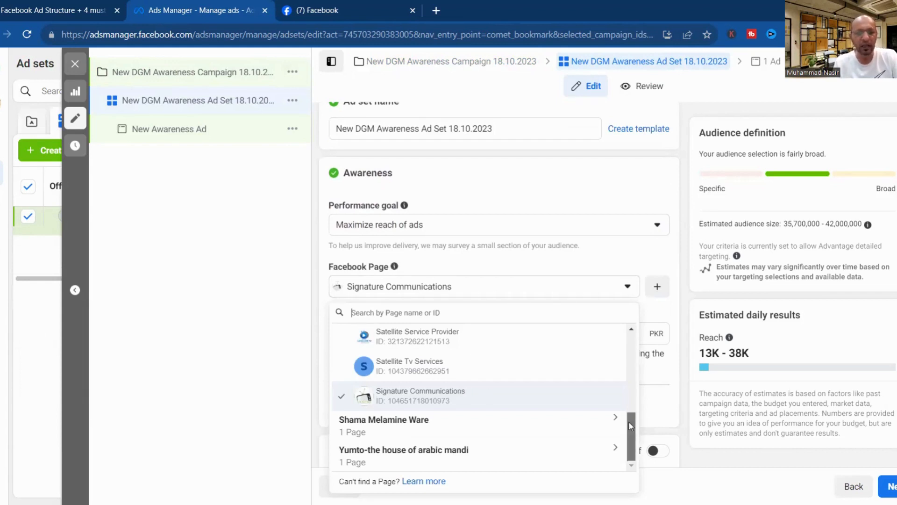
left_click_drag(630, 422, 621, 347)
scroll(620, 369, "down", 2)
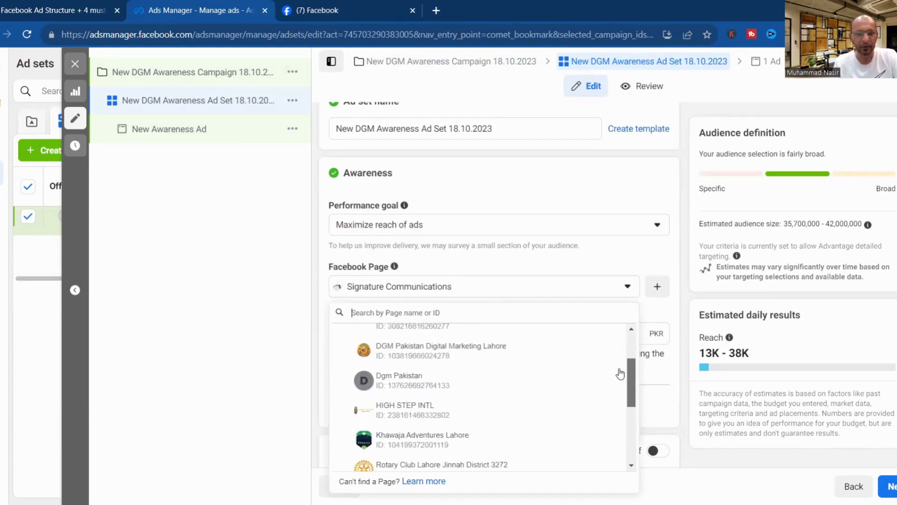
left_click(445, 353)
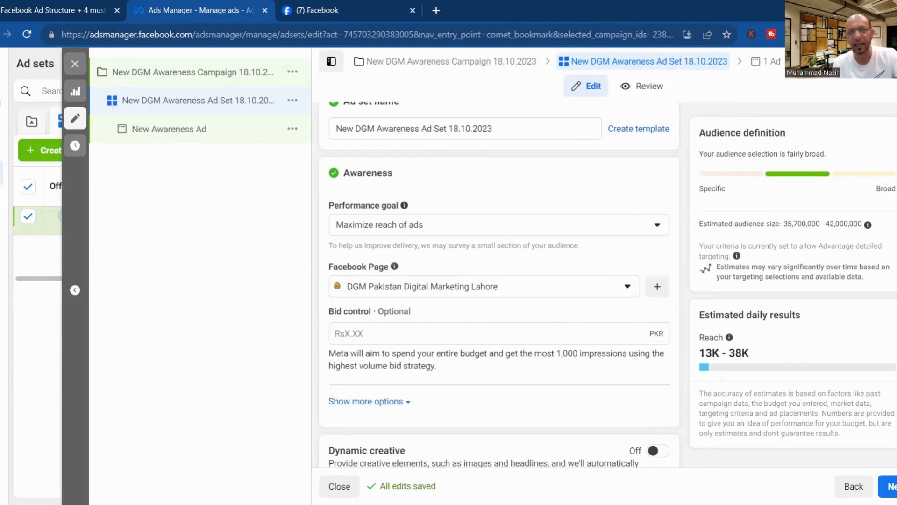
Change the ad set's daily budget from 525 to 300.
scroll(499, 284, "down", 5)
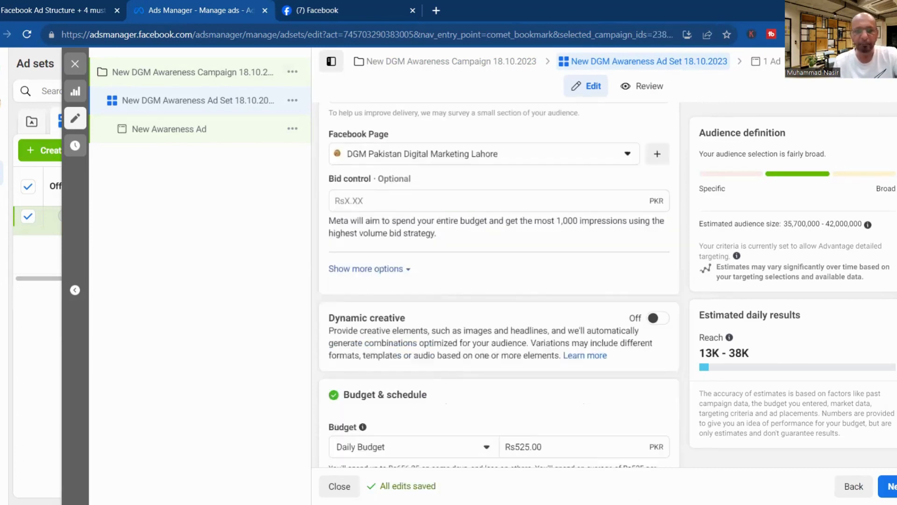
scroll(499, 284, "down", 3)
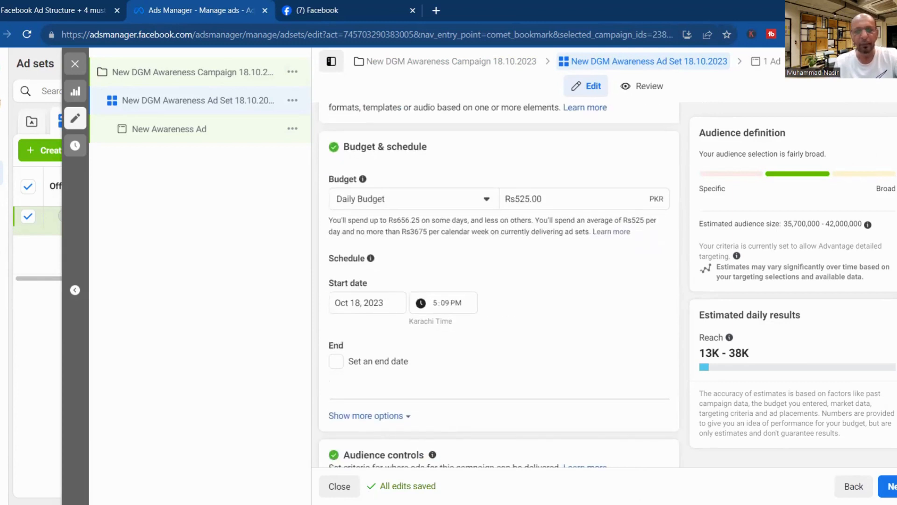
left_click(419, 204)
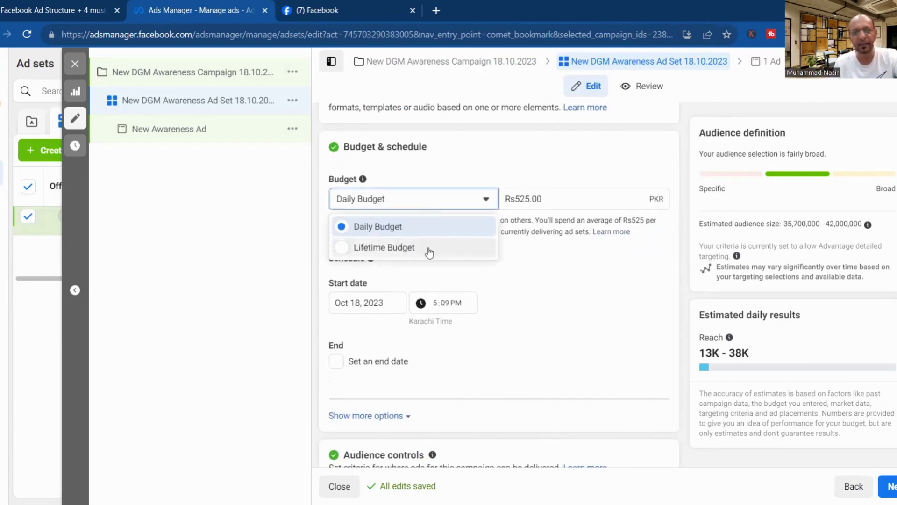
left_click(519, 199)
left_click_drag(520, 200, 530, 200)
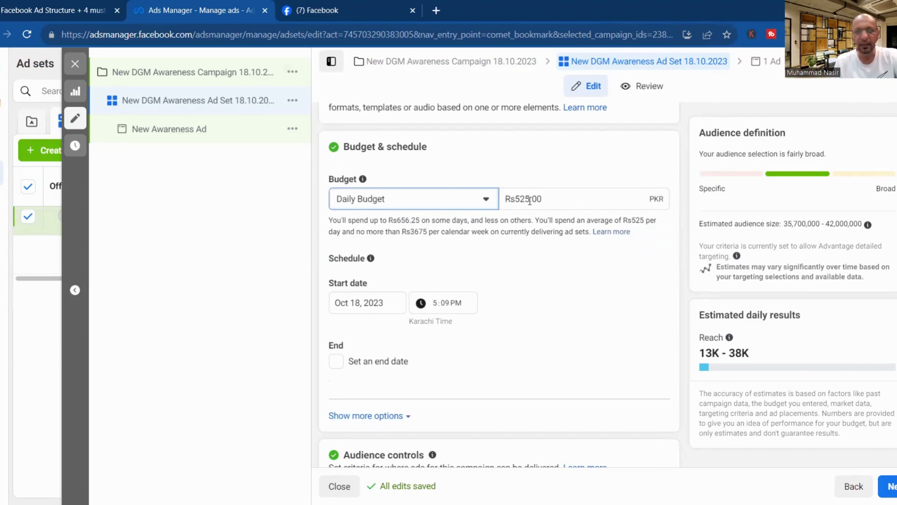
double_click(530, 199)
left_click(530, 199)
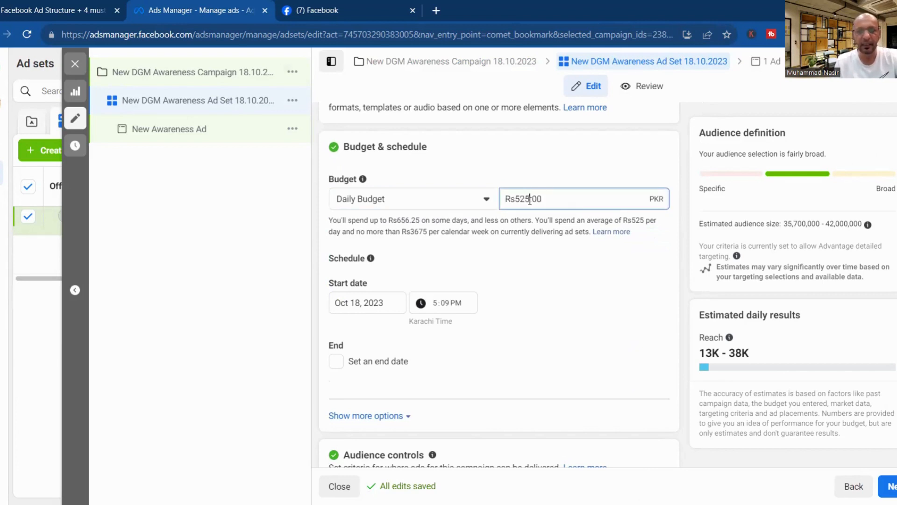
key("BackSpace")
key("BackSpace")
key("BackSpace")
type("300")
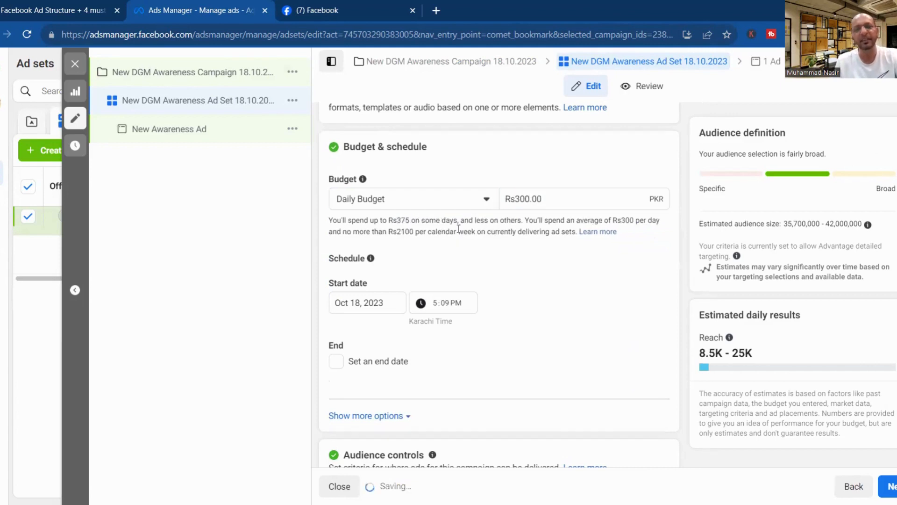
Switch to a lifetime budget and set the amount to Rs10,000.
left_click(442, 203)
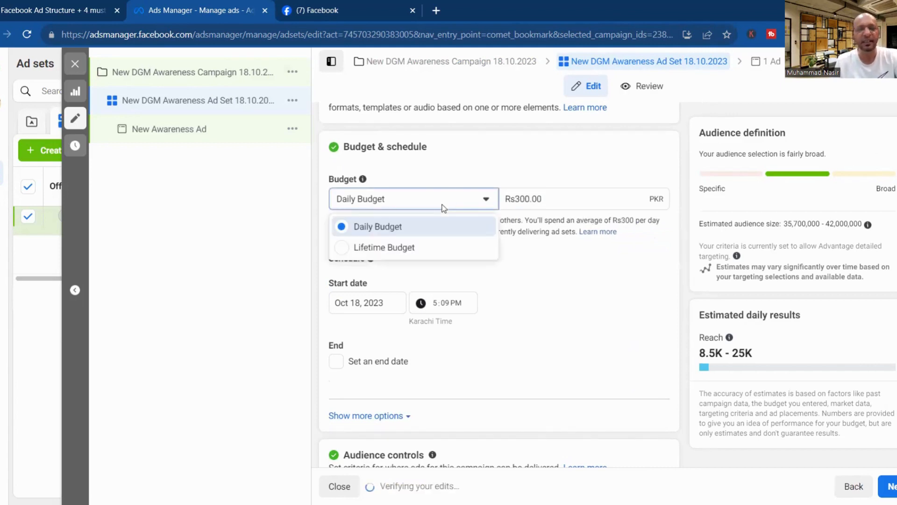
left_click(415, 247)
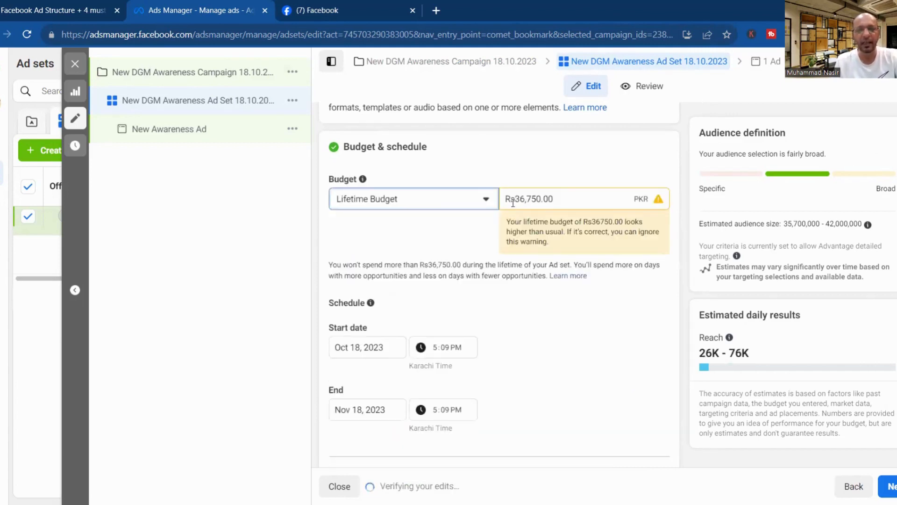
left_click_drag(514, 199, 541, 199)
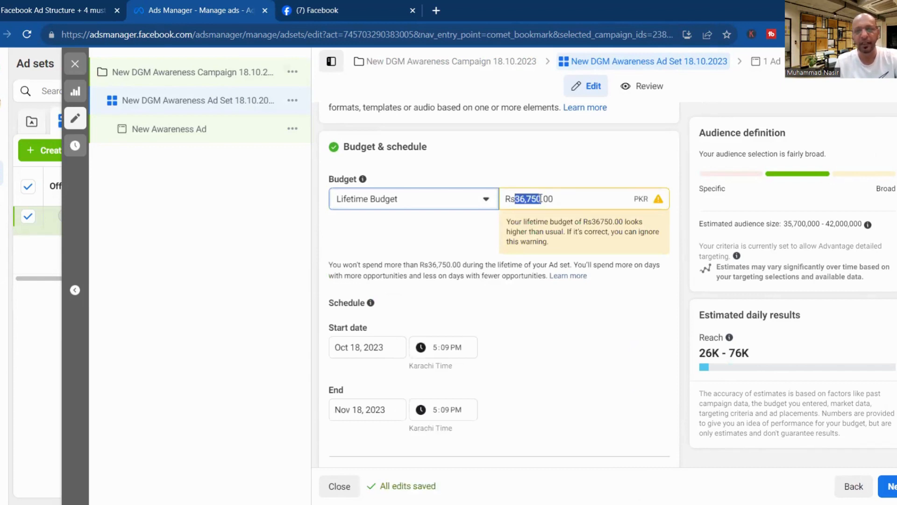
type("3000")
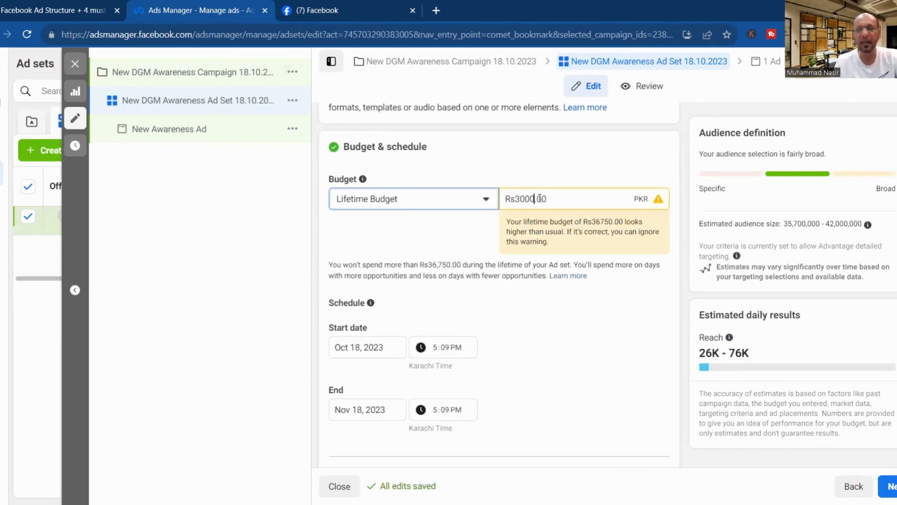
key("BackSpace")
key("BackSpace")
key("BackSpace")
key("BackSpace")
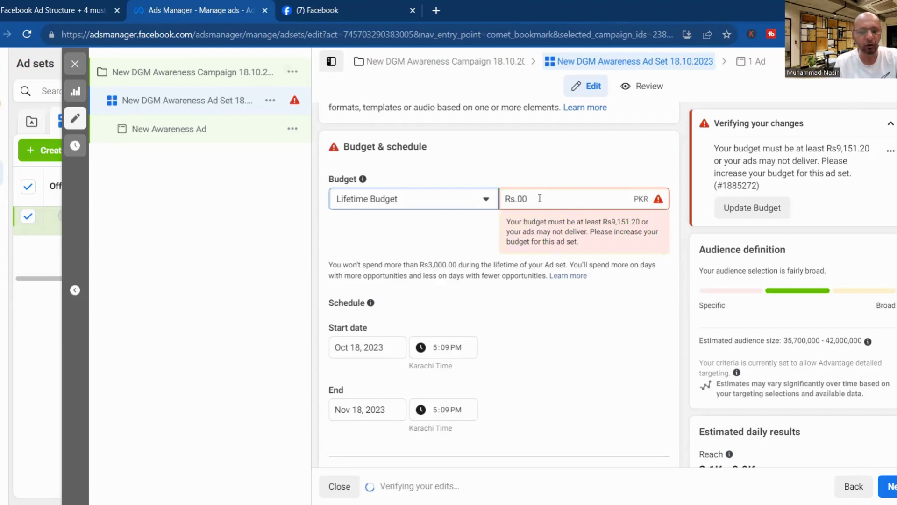
type("1000")
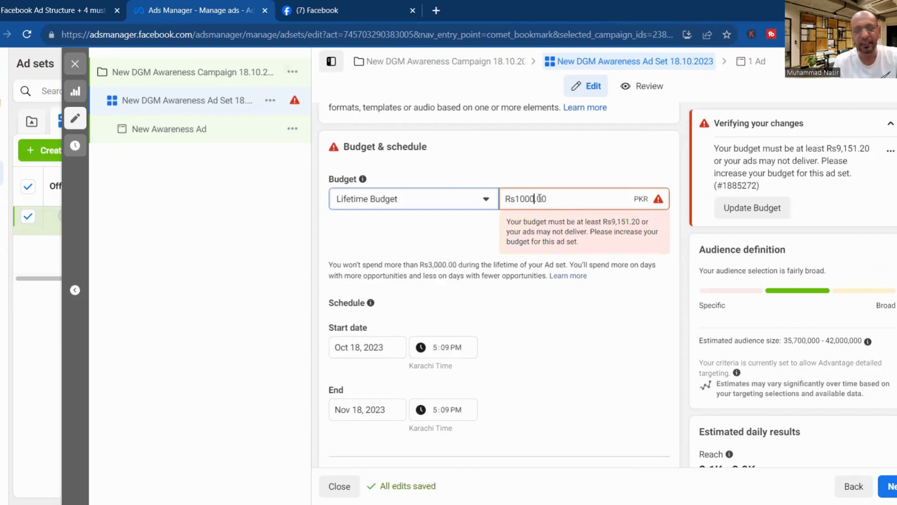
type("0")
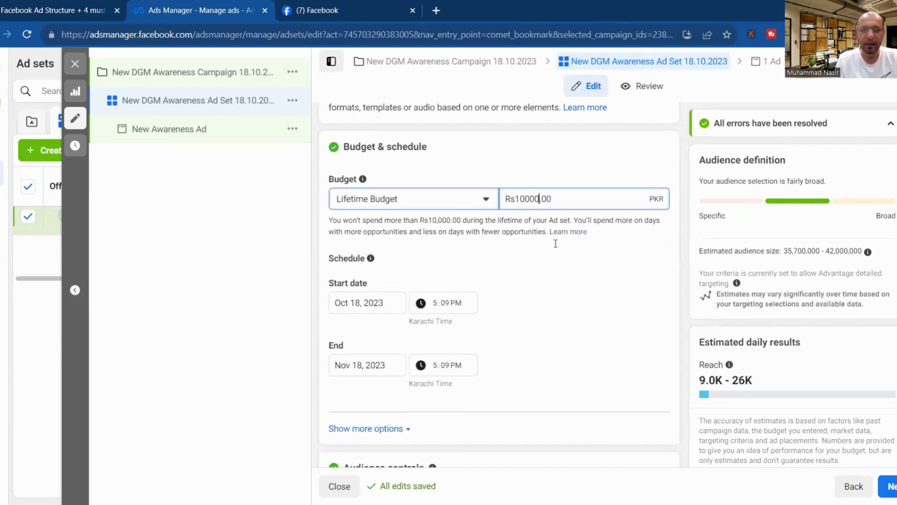
left_click(571, 310)
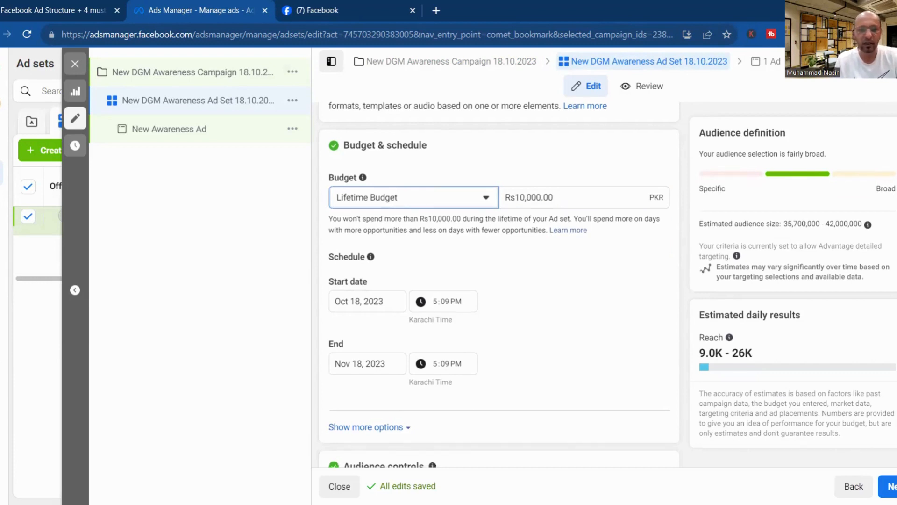
scroll(428, 318, "down", 2)
Reveal more schedule options and open Ad scheduling, leaving run-on-schedule unticked.
left_click(384, 330)
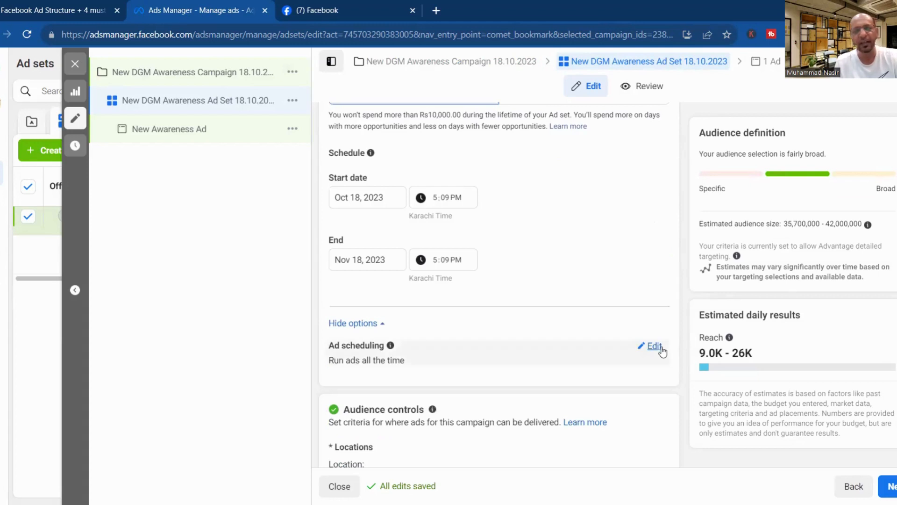
left_click(660, 349)
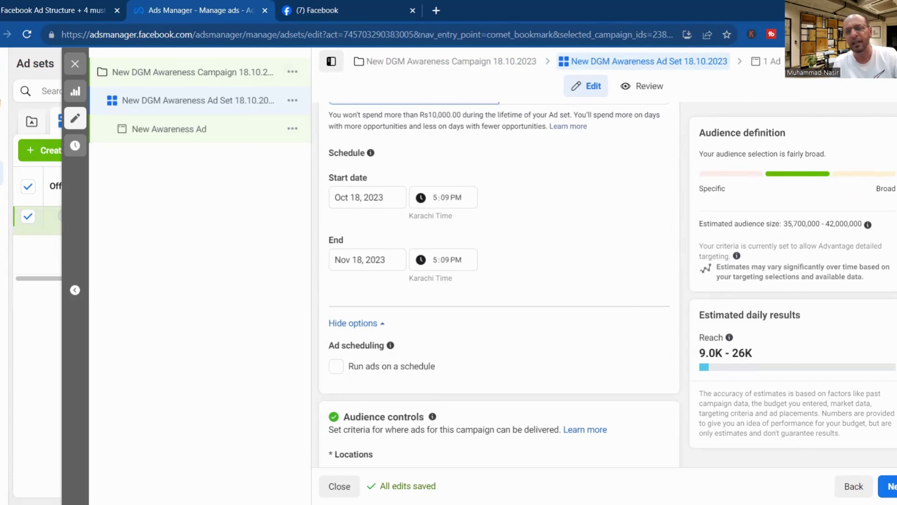
scroll(832, 316, "down", 5)
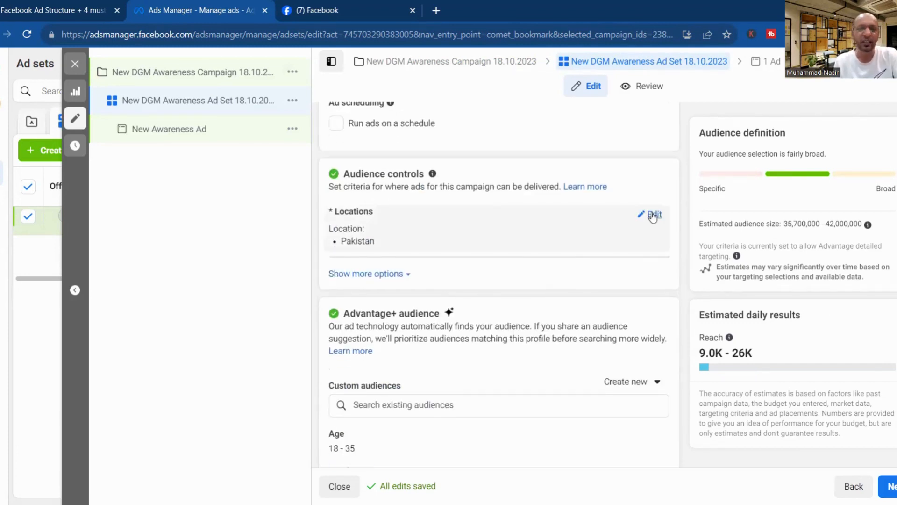
Replace Pakistan with Faisal Town, Lahore as the target location, searching 'Faisla Town Lahore'.
left_click(654, 215)
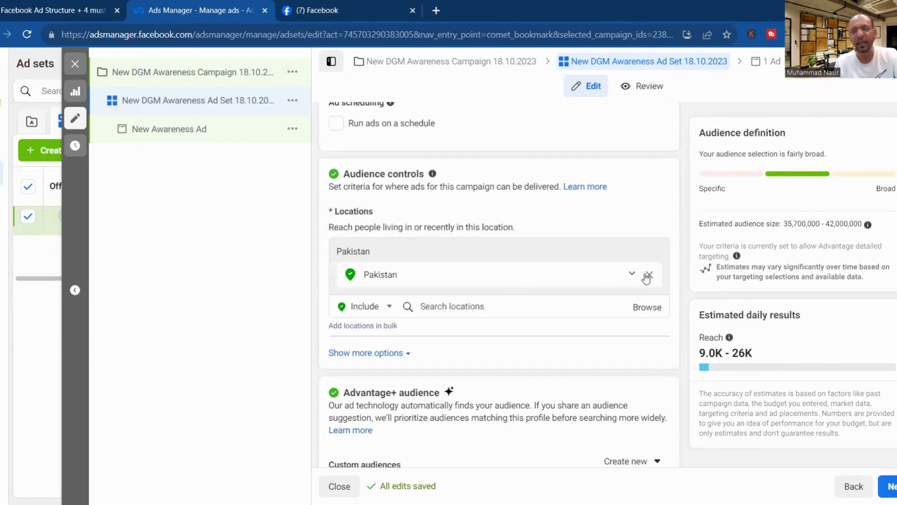
left_click(649, 275)
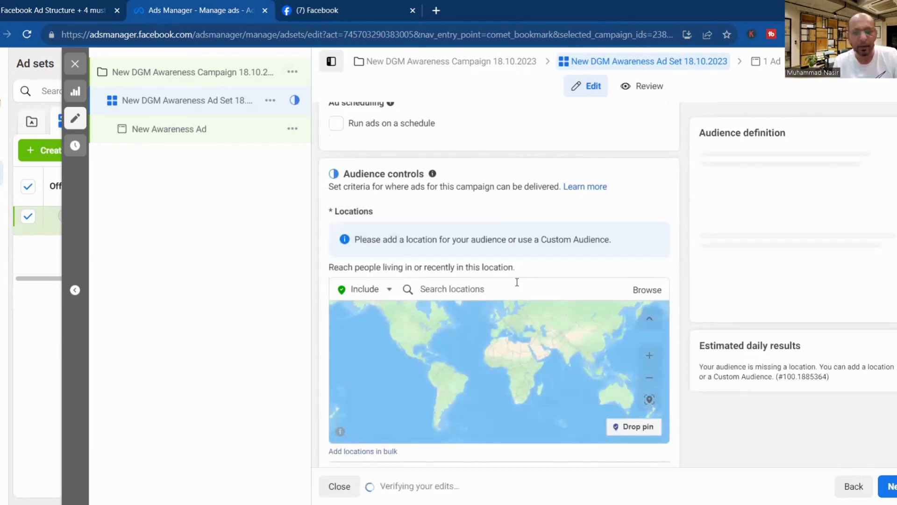
left_click(517, 283)
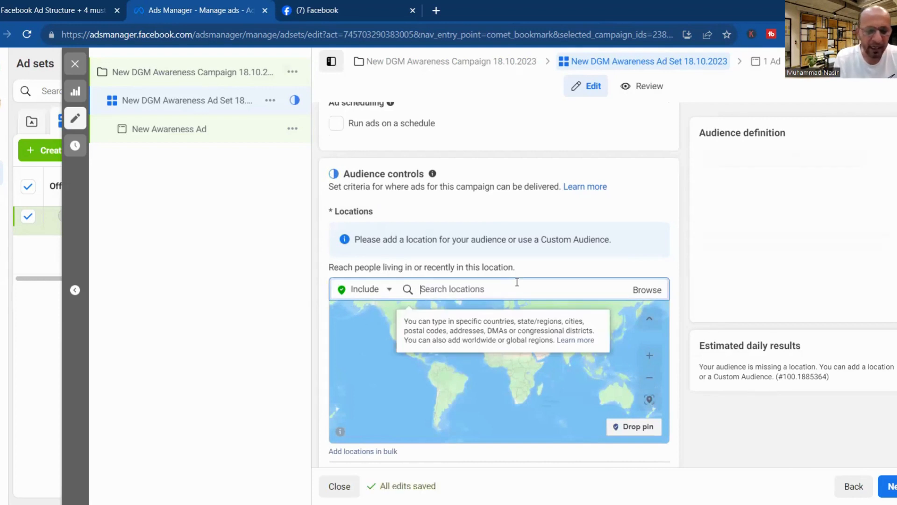
type("Faisla")
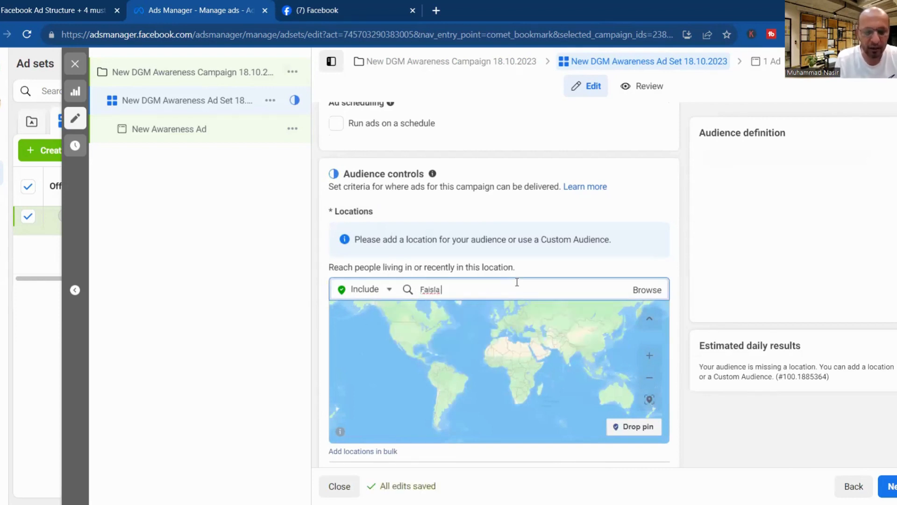
type(" Town")
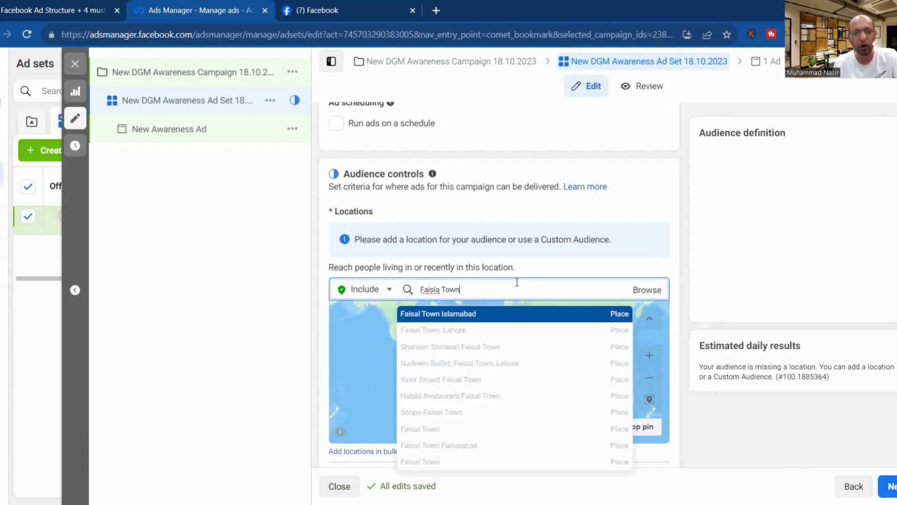
type(" L")
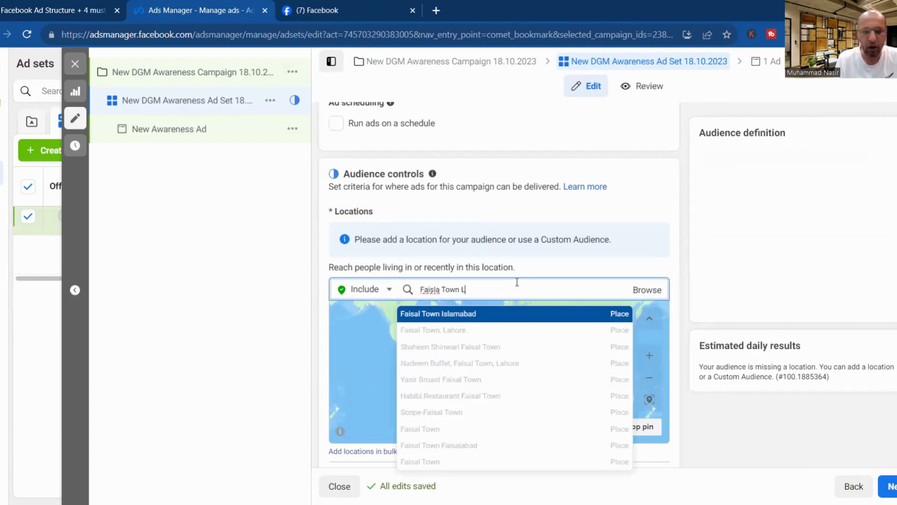
type("ahore")
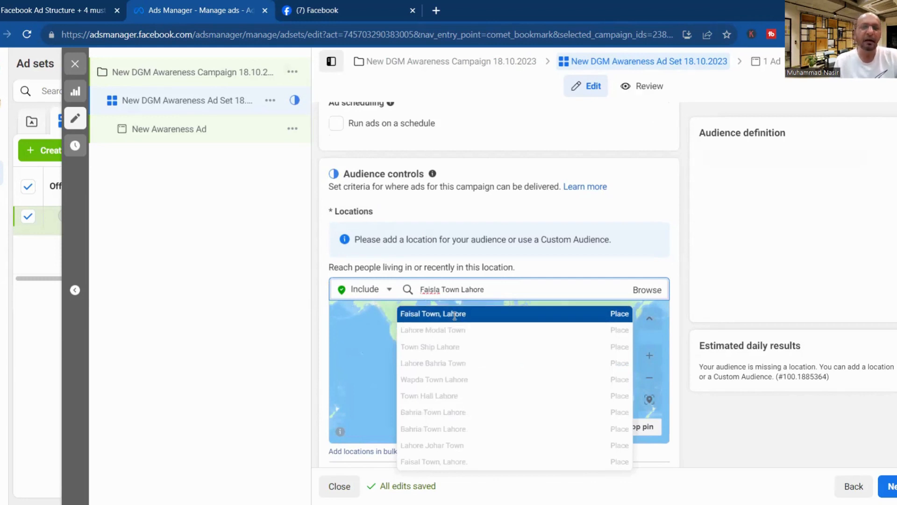
left_click(455, 315)
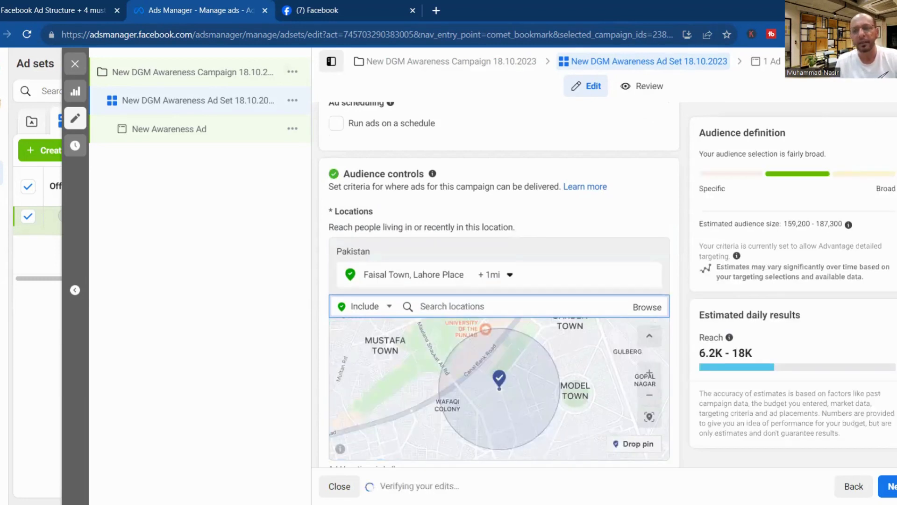
Search 'DHa', add Dha Lahore as a second location, and zoom the map in.
scroll(467, 313, "down", 1)
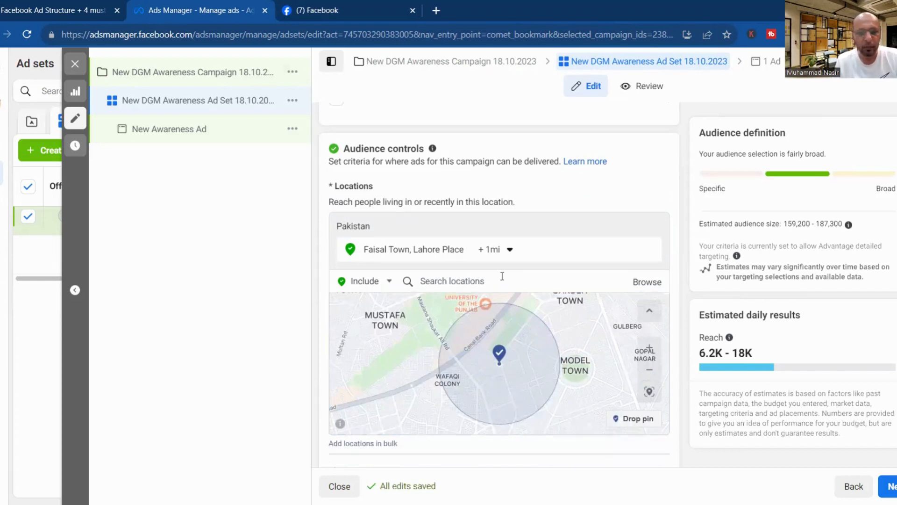
scroll(472, 274, "down", 1)
left_click(472, 274)
type("D")
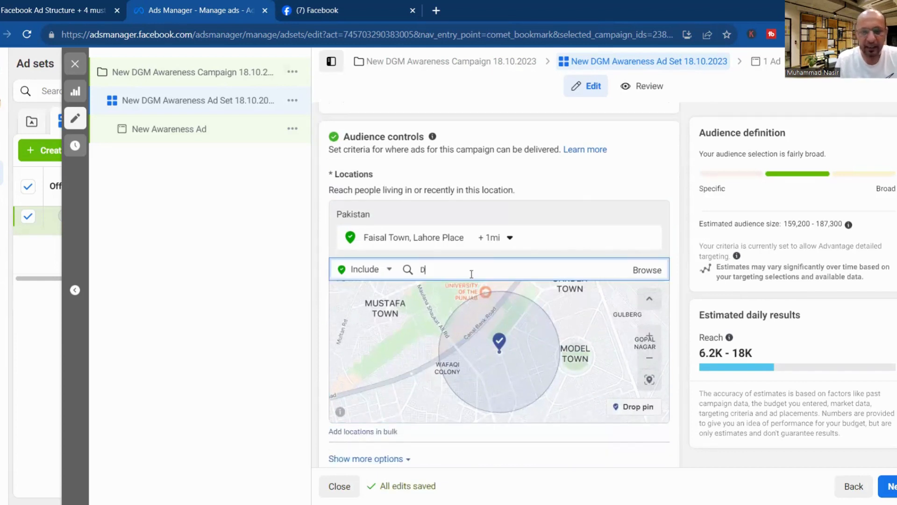
type("Ha")
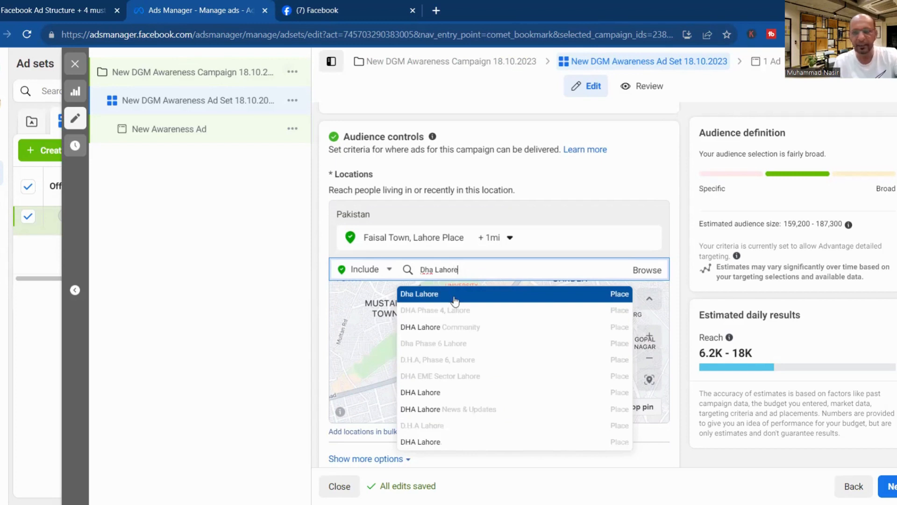
left_click(454, 297)
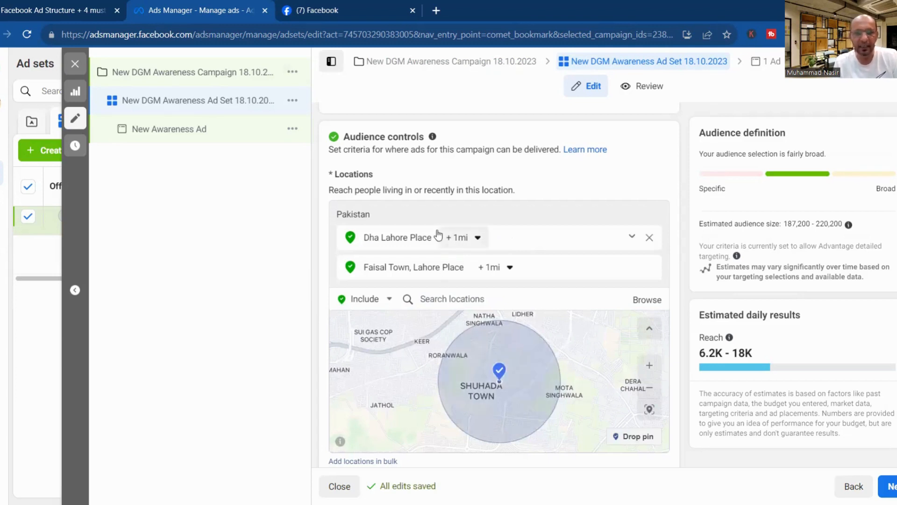
left_click(651, 365)
left_click(654, 367)
left_click(654, 367)
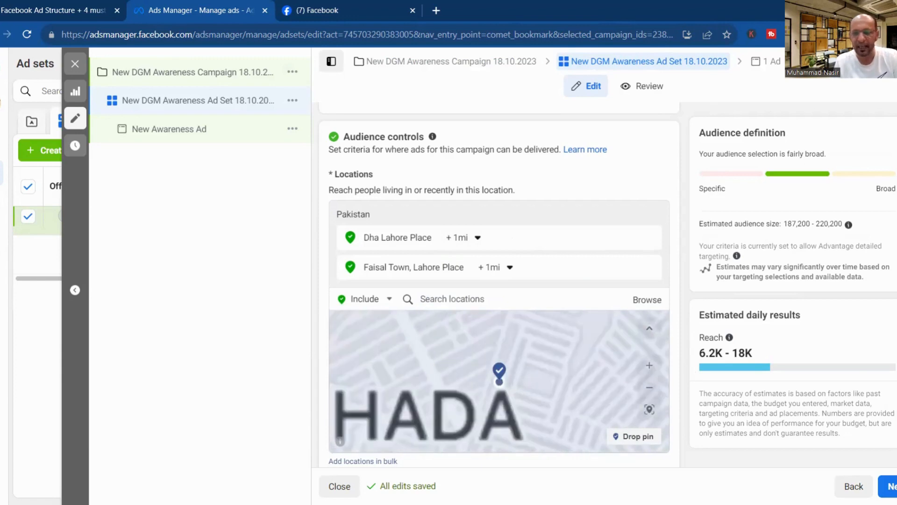
scroll(691, 367, "up", 3)
scroll(716, 234, "down", 5)
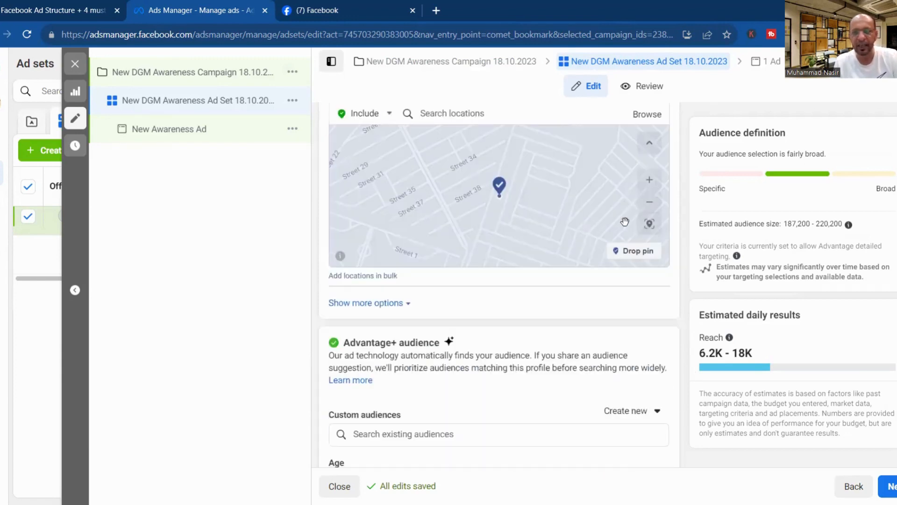
left_click(650, 213)
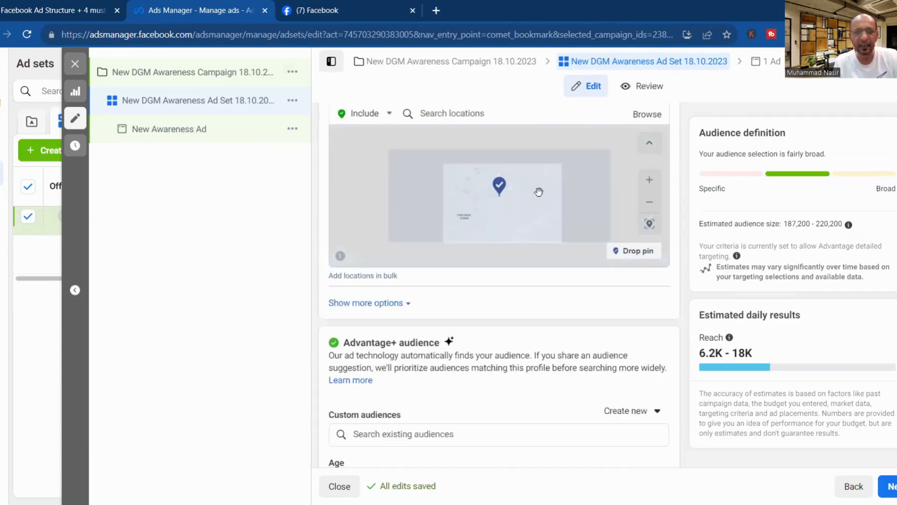
left_click_drag(538, 195, 501, 150)
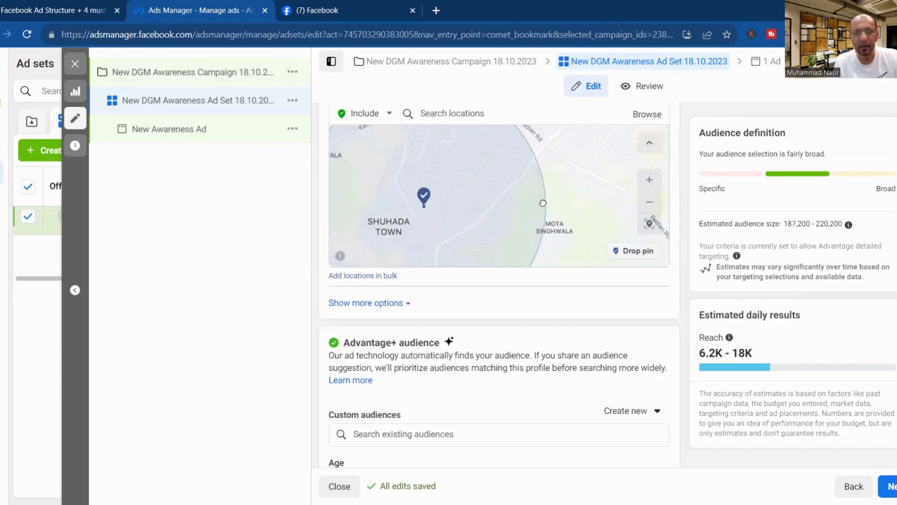
left_click_drag(543, 203, 580, 158)
left_click_drag(539, 235, 567, 154)
left_click(648, 183)
left_click(648, 182)
left_click_drag(586, 225, 596, 95)
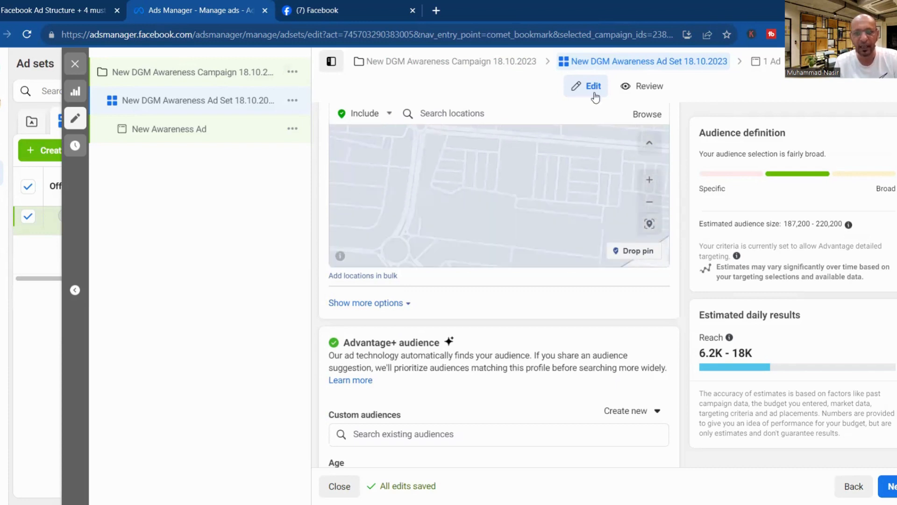
left_click(651, 206)
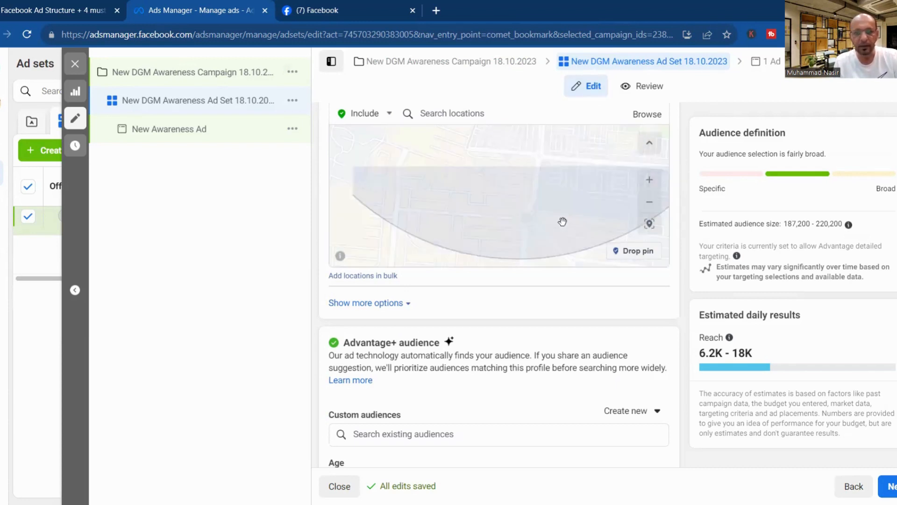
left_click(651, 207)
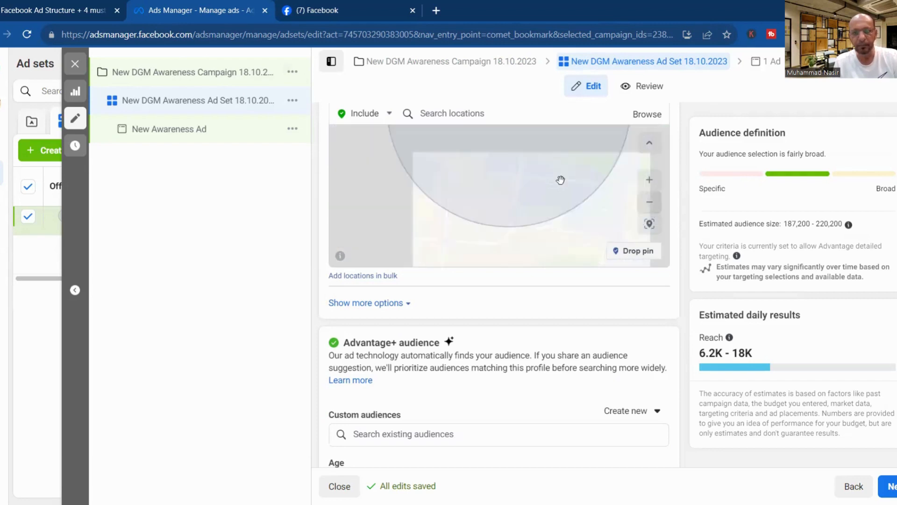
left_click_drag(560, 180, 522, 249)
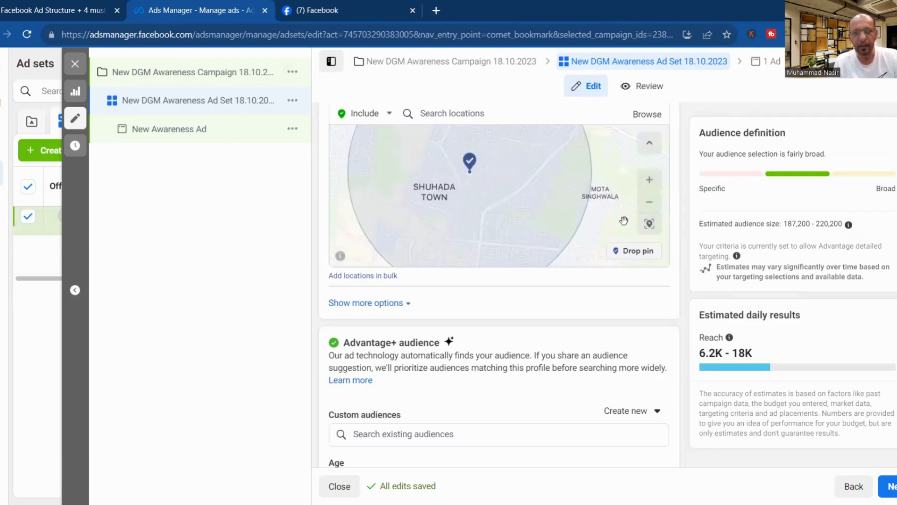
left_click_drag(540, 194, 529, 221)
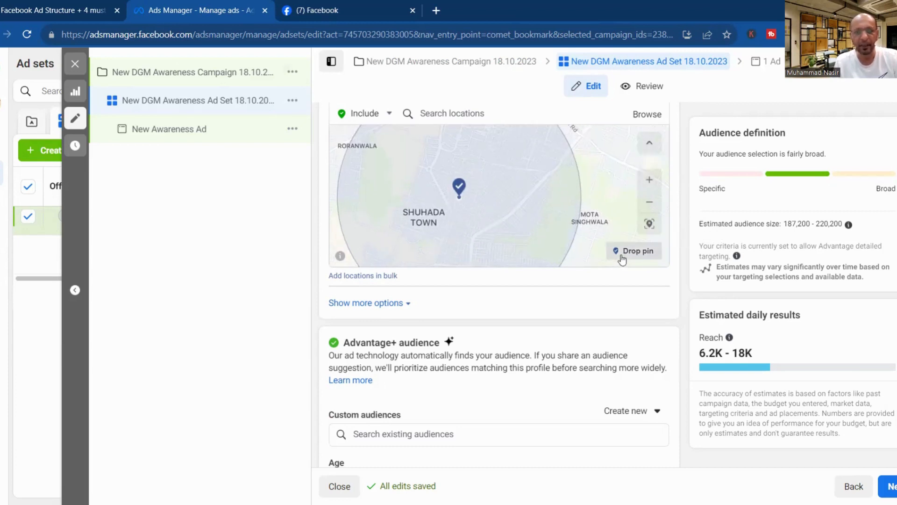
Zoom and pan the Locations map around Lahore to bring the Defence area into view.
left_click(650, 225)
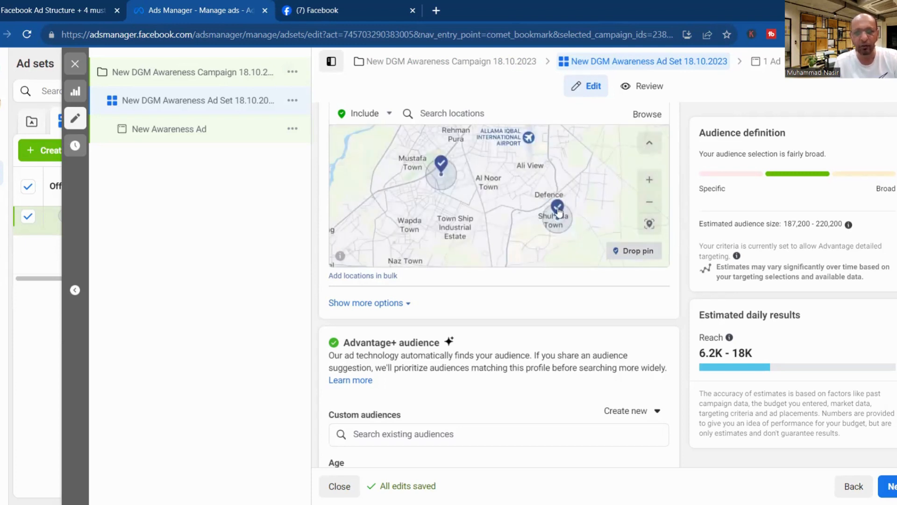
left_click(650, 180)
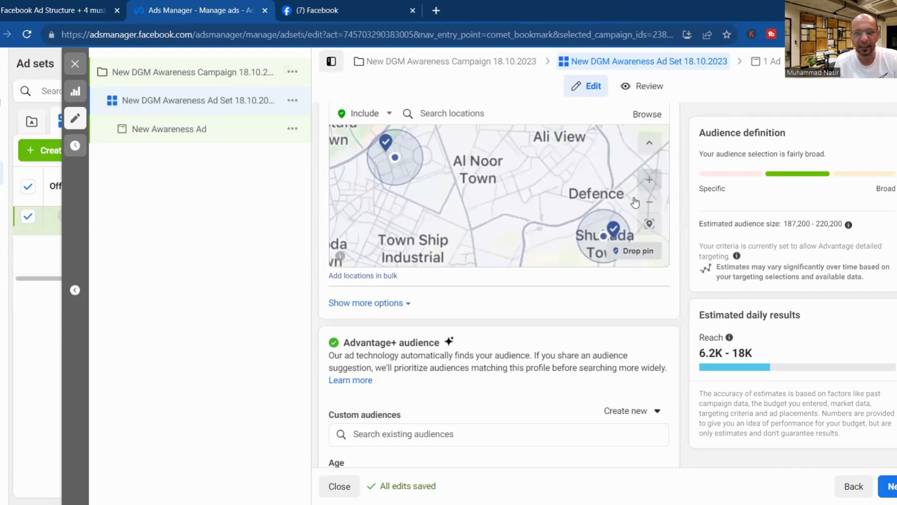
left_click(616, 230)
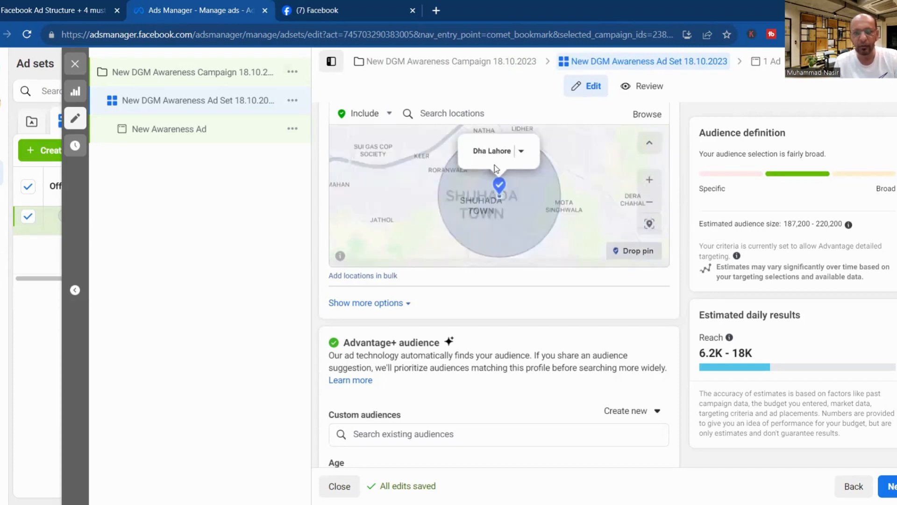
left_click_drag(499, 191, 523, 261)
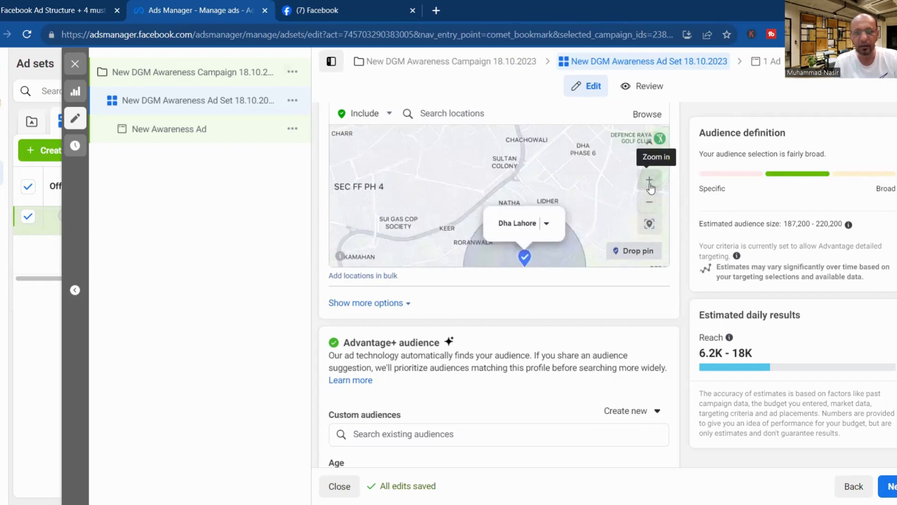
left_click(649, 179)
left_click_drag(580, 179, 557, 246)
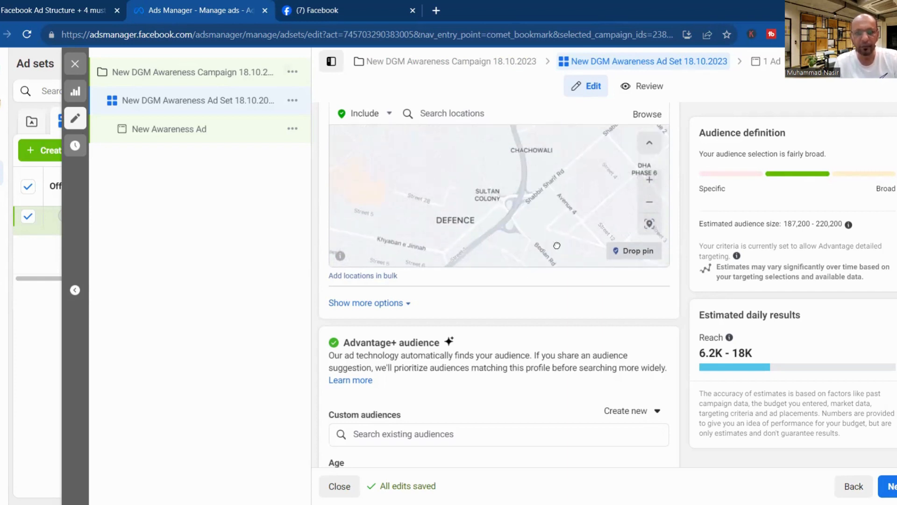
left_click(650, 180)
left_click_drag(495, 244, 546, 215)
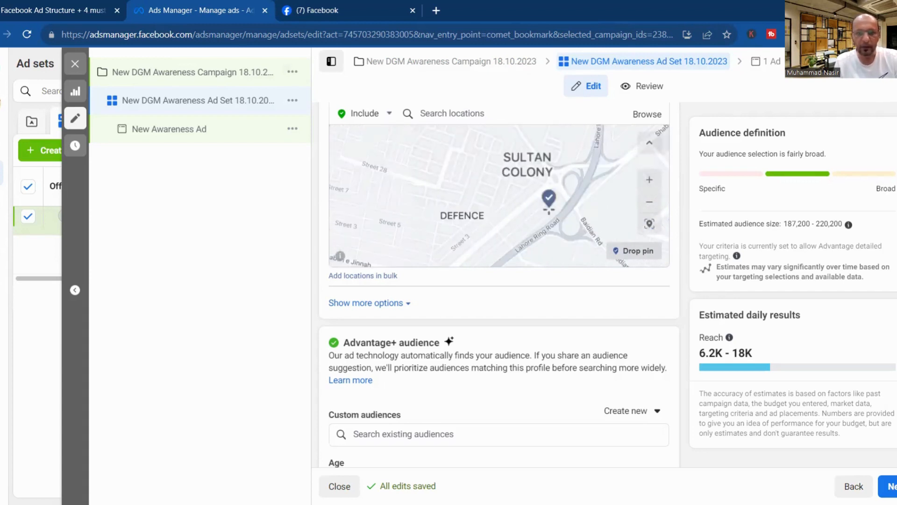
left_click_drag(529, 244, 545, 207)
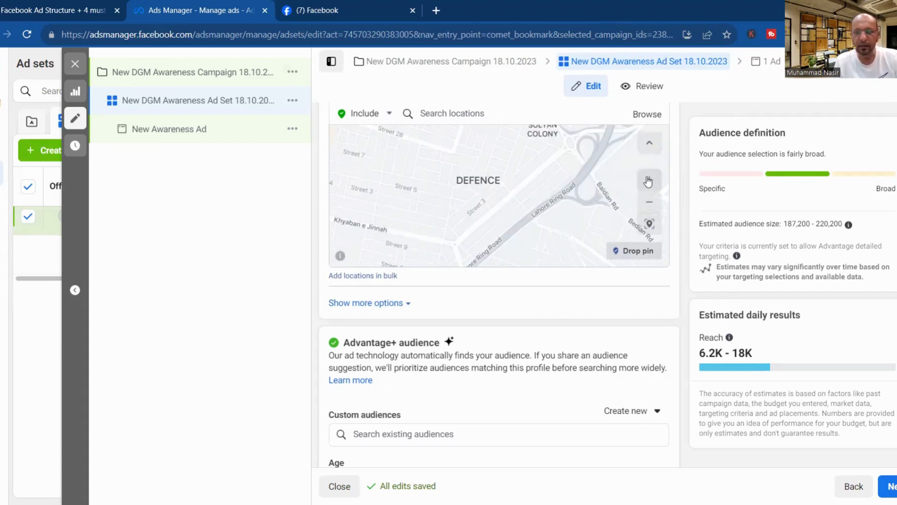
left_click(649, 179)
left_click_drag(497, 212, 587, 252)
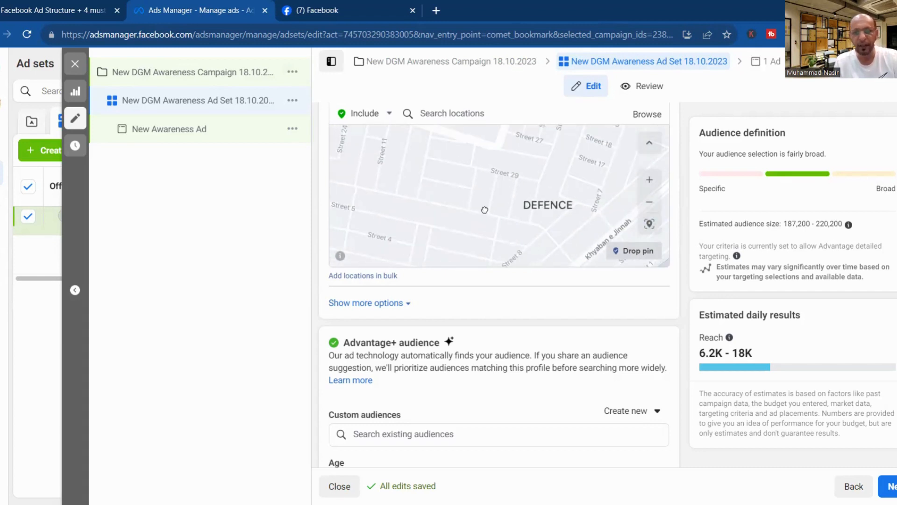
mouse_move(483, 208)
left_mouse_down()
mouse_move(457, 178)
mouse_move(582, 255)
mouse_move(498, 255)
left_mouse_up()
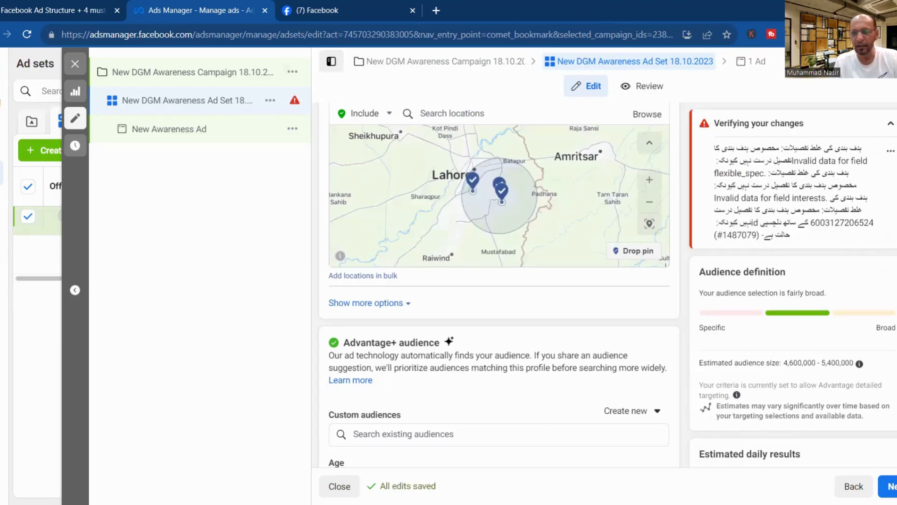
Remove Dha Lahore Place from the ad set's target locations.
scroll(577, 279, "up", 9)
scroll(577, 279, "down", 5)
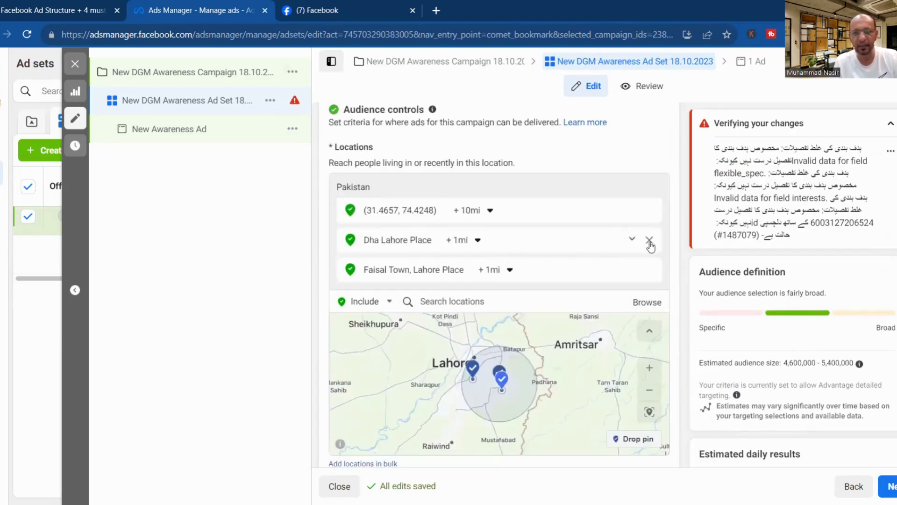
left_click(649, 241)
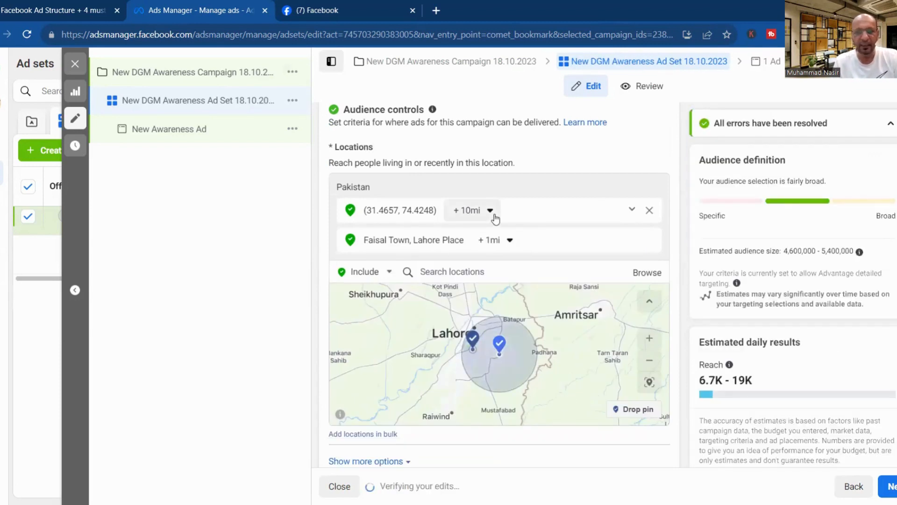
Change the pinned coordinates' radius from 10 mi to 5 mi and pan the map to check.
left_click(495, 218)
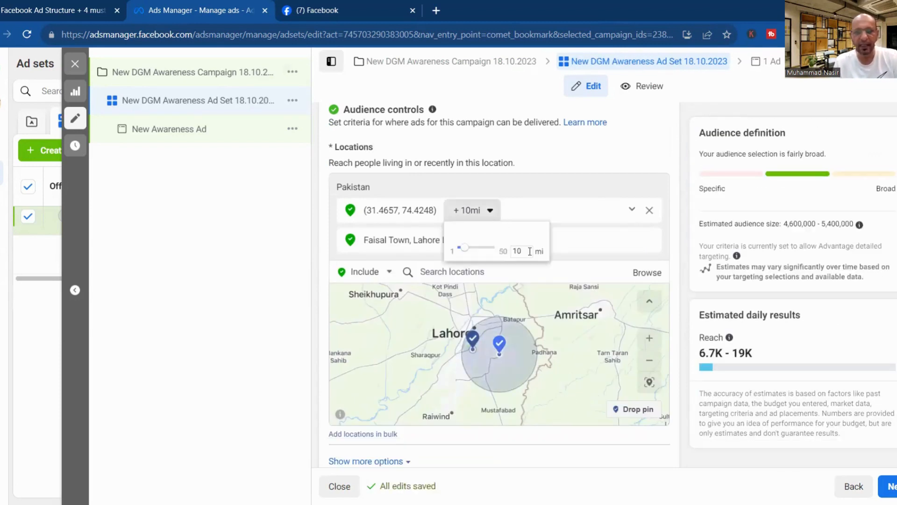
double_click(514, 252)
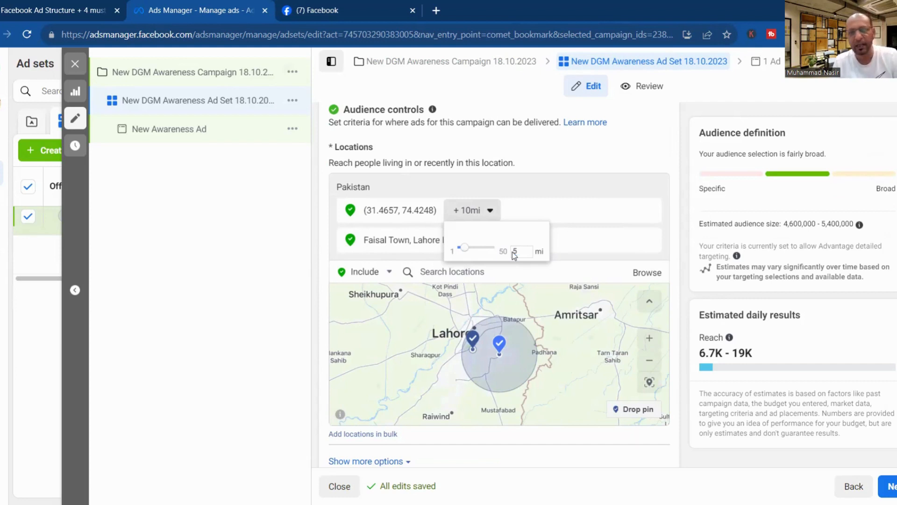
key("Return")
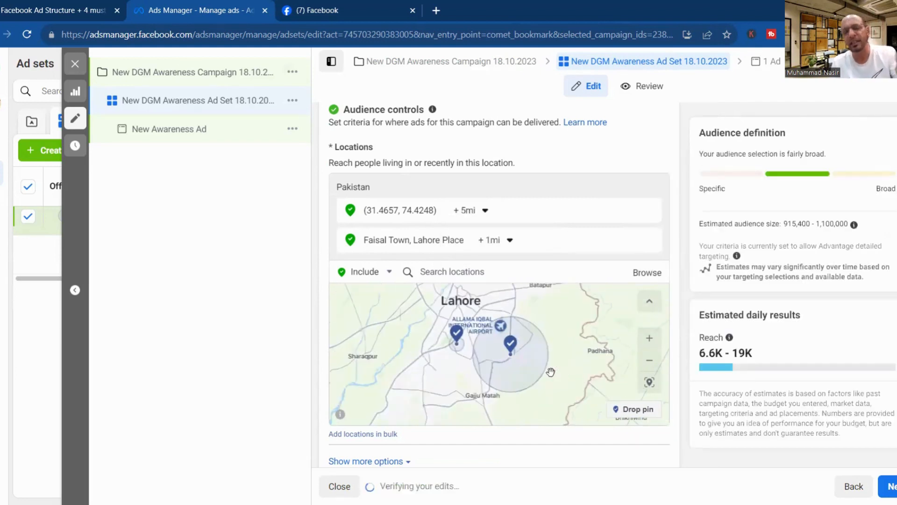
left_click(649, 338)
left_click_drag(615, 347, 581, 457)
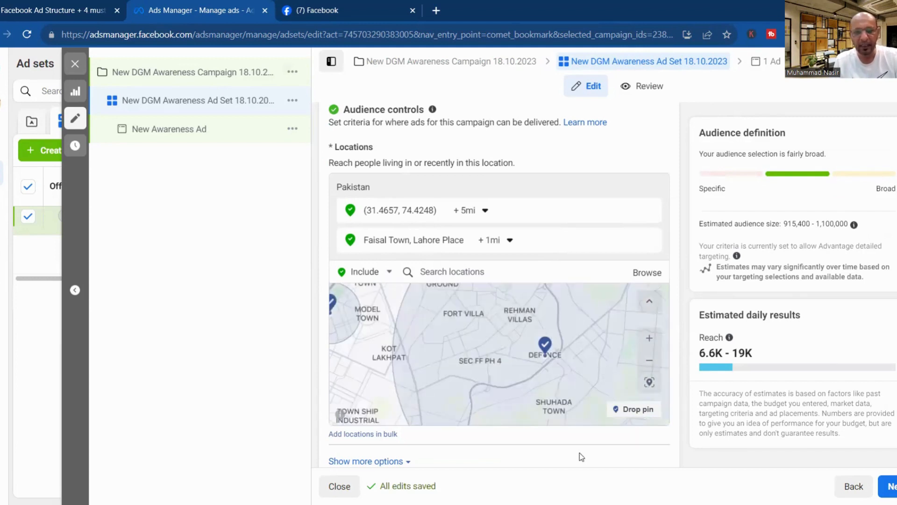
left_click_drag(512, 340, 483, 430)
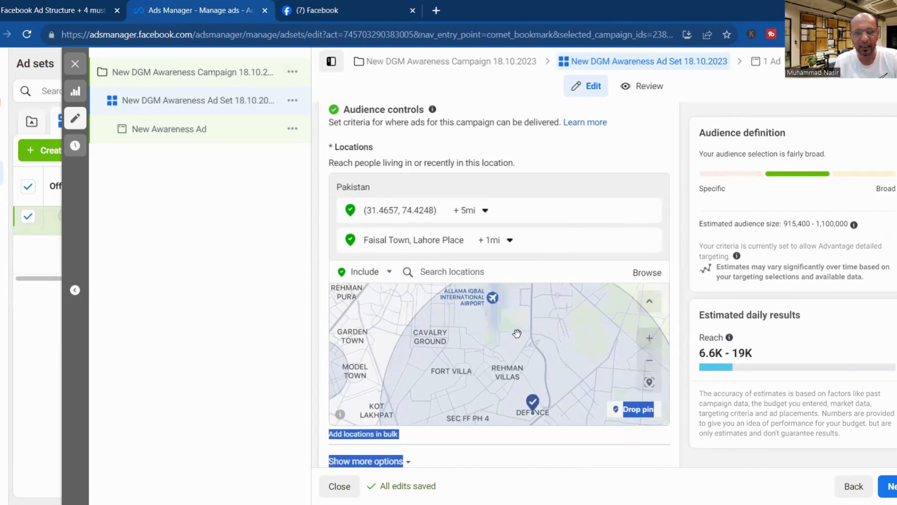
left_click_drag(543, 374, 549, 383)
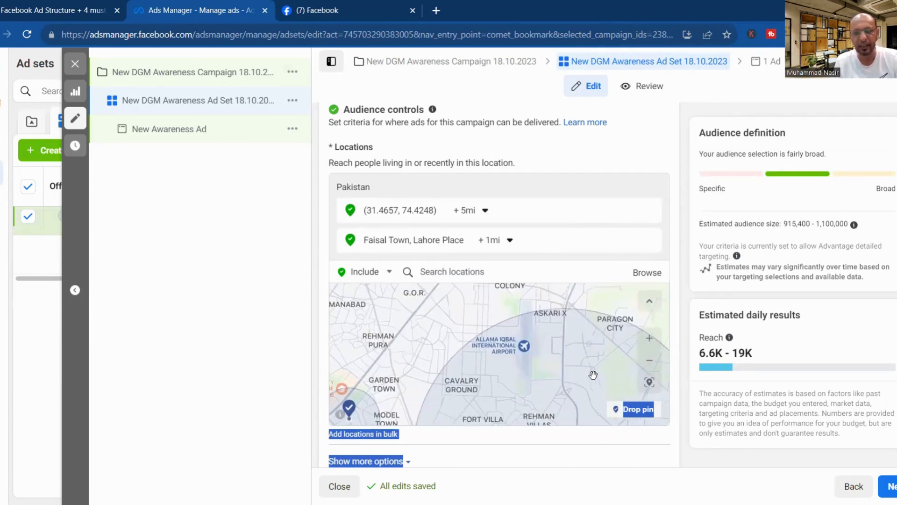
left_click_drag(585, 353, 566, 293)
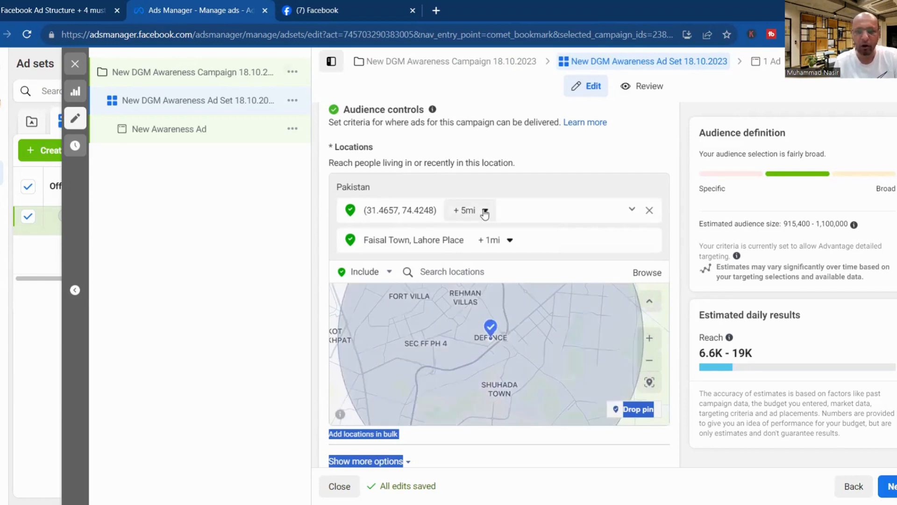
Reduce the pin's radius to 3 mi and zoom and pan around Defence to inspect coverage.
left_click(485, 212)
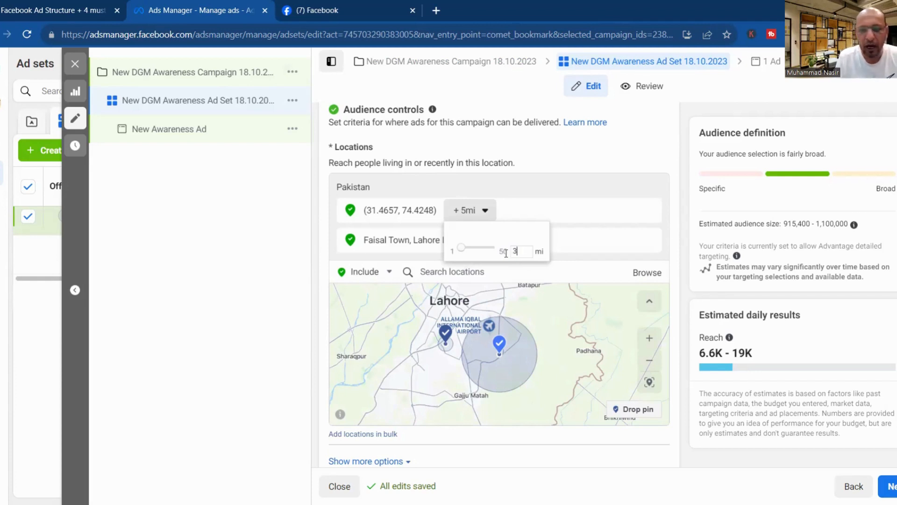
left_click(532, 305)
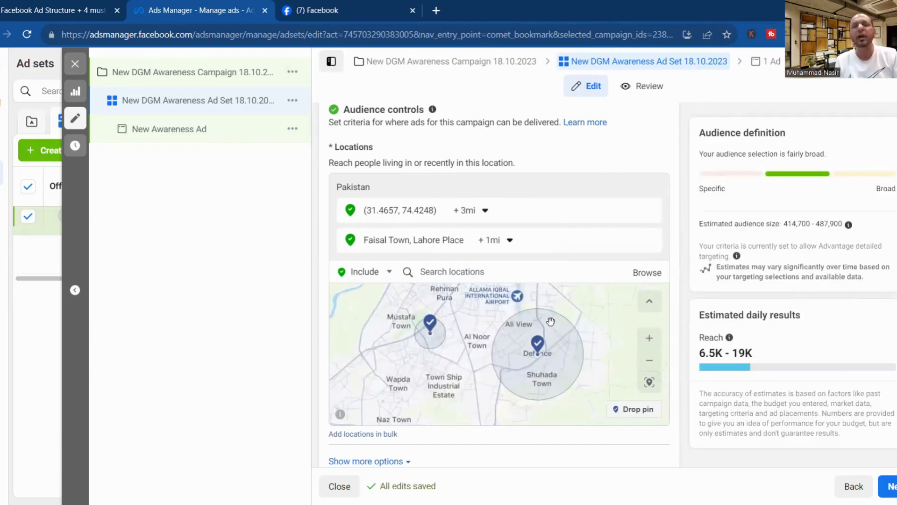
left_click(650, 340)
left_click_drag(565, 330, 523, 370)
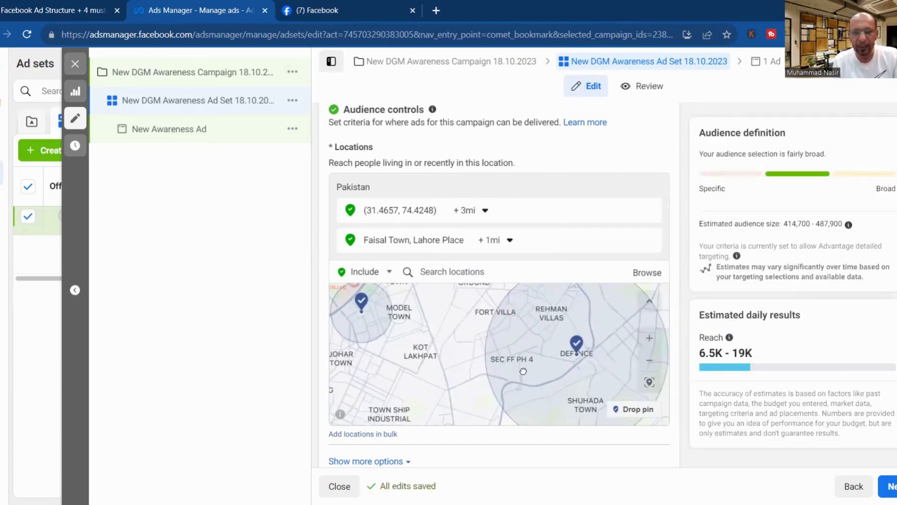
left_click_drag(521, 320, 494, 293)
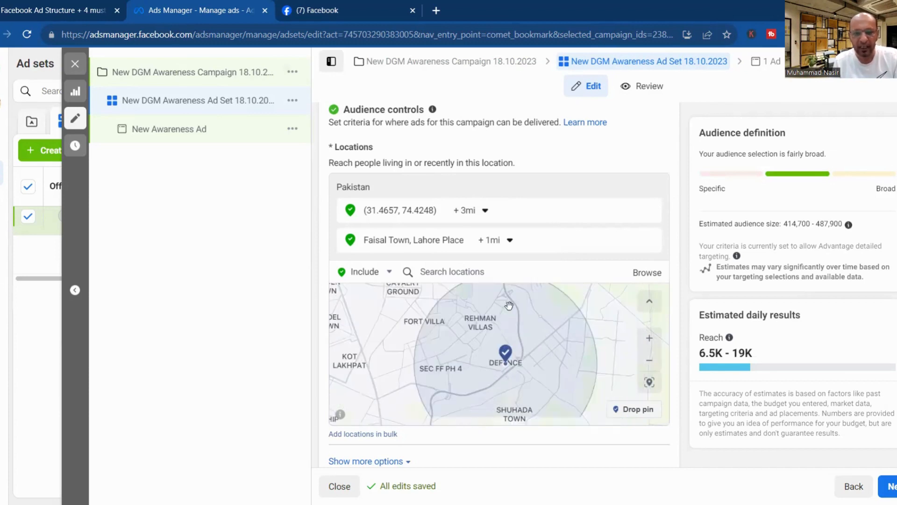
left_click_drag(558, 383, 529, 343)
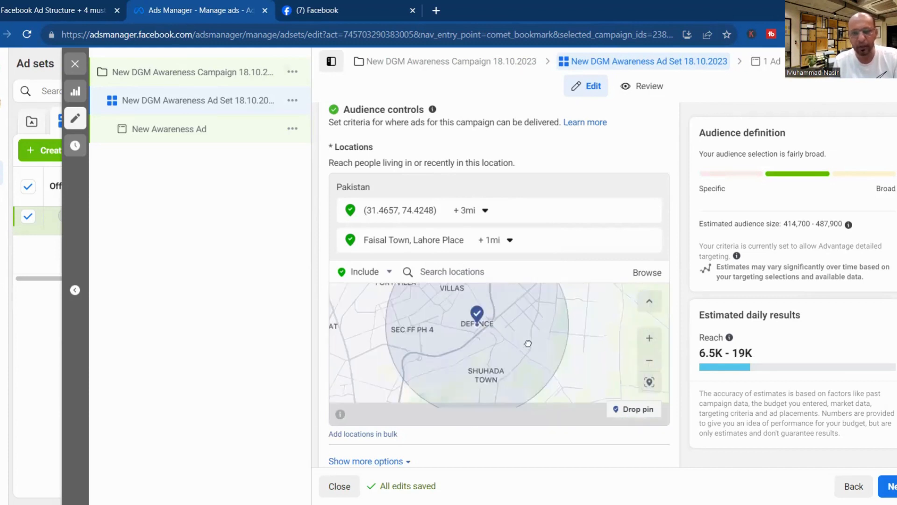
left_click(650, 339)
left_click_drag(558, 313, 647, 421)
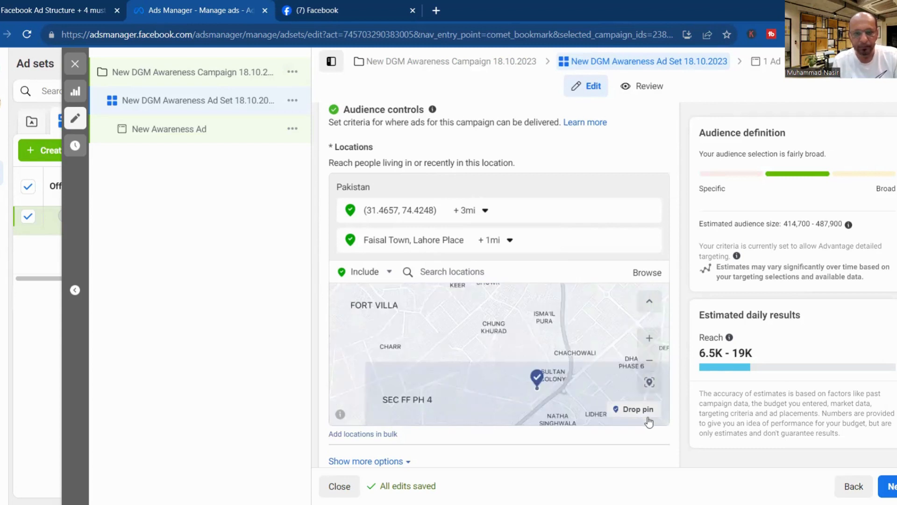
left_click_drag(537, 410, 539, 413)
left_click_drag(616, 336, 539, 413)
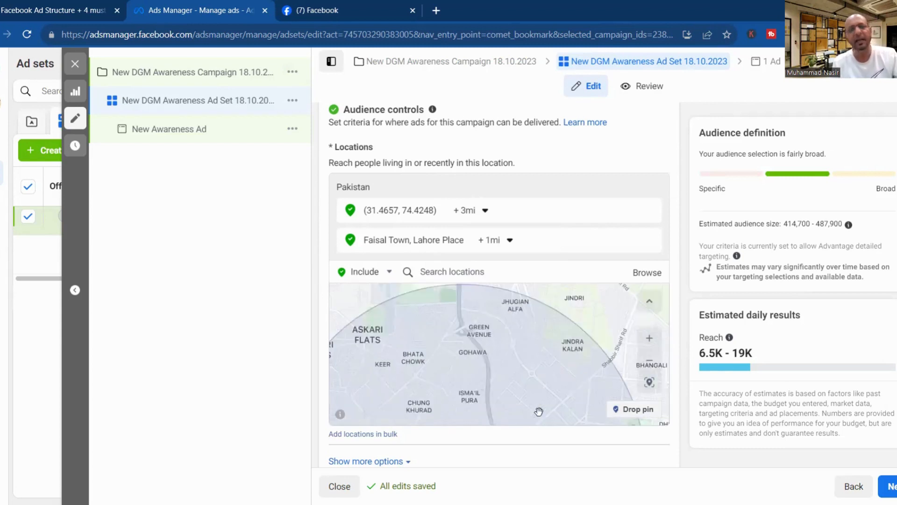
left_click_drag(436, 371, 567, 372)
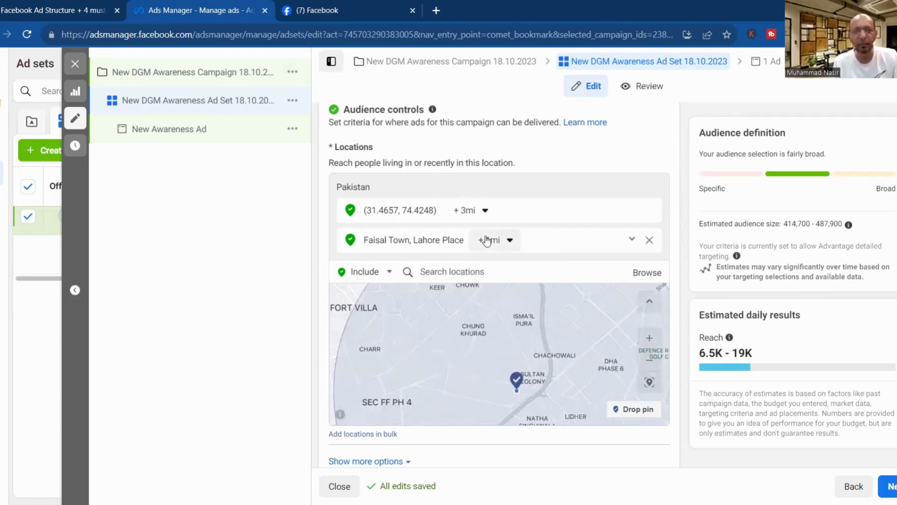
left_click(485, 212)
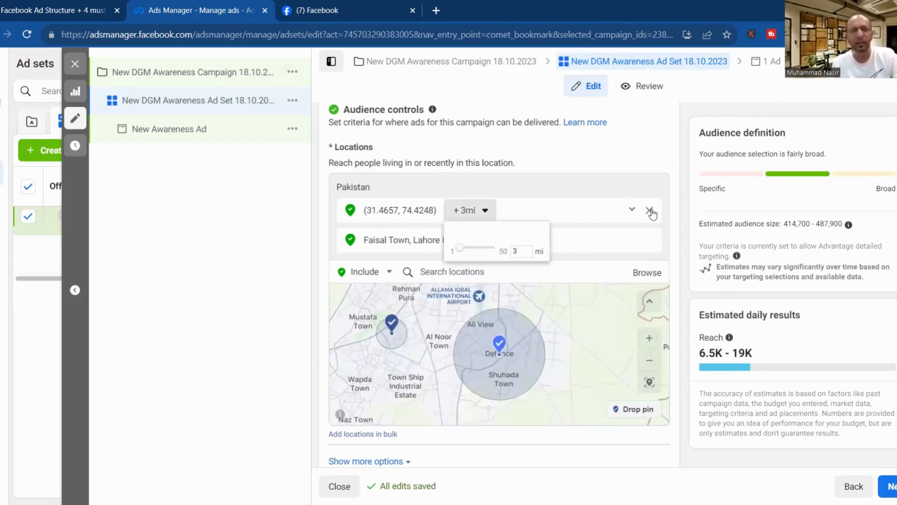
Remove the pinned coordinates and Faisal Town, then add Lahore, Punjab, Pakistan as a location.
left_click(651, 211)
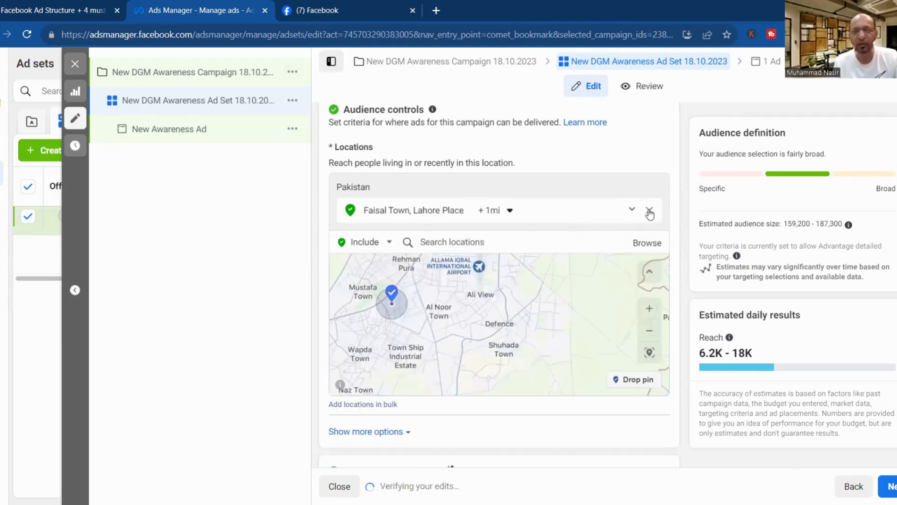
left_click(648, 211)
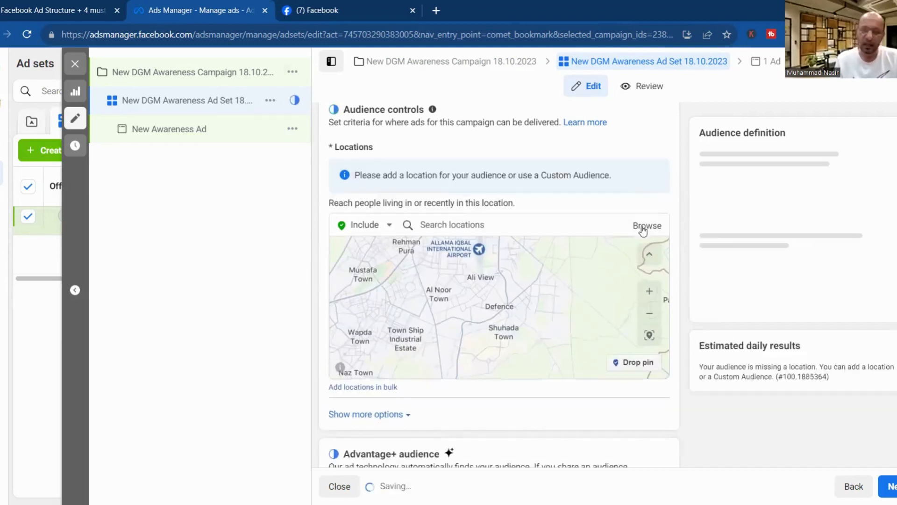
left_click(497, 226)
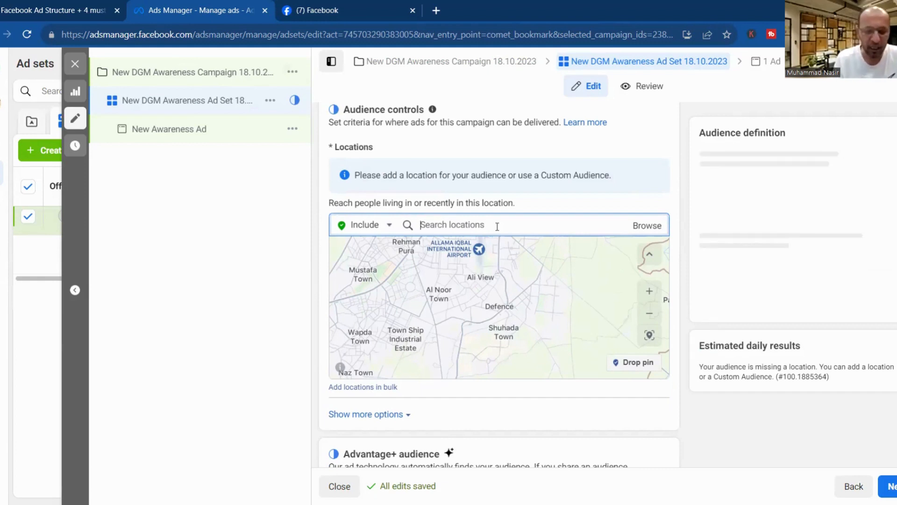
type("Lahore")
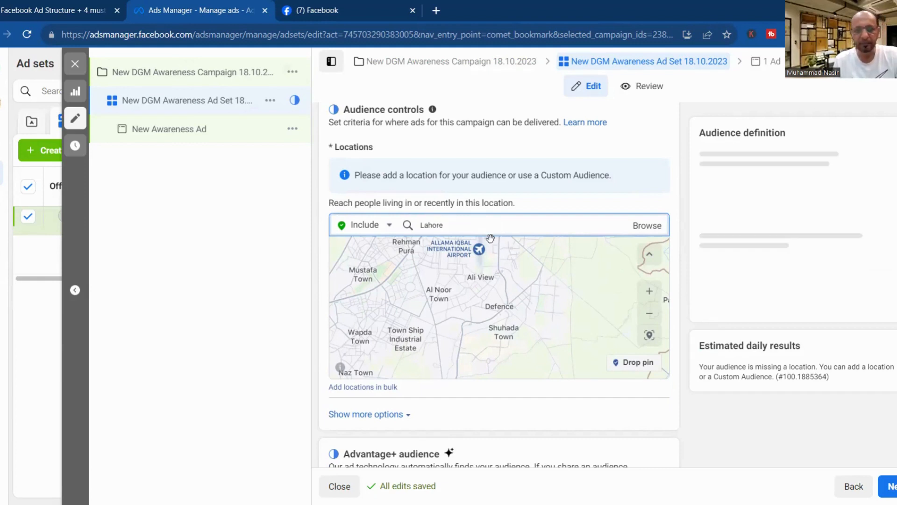
left_click(466, 230)
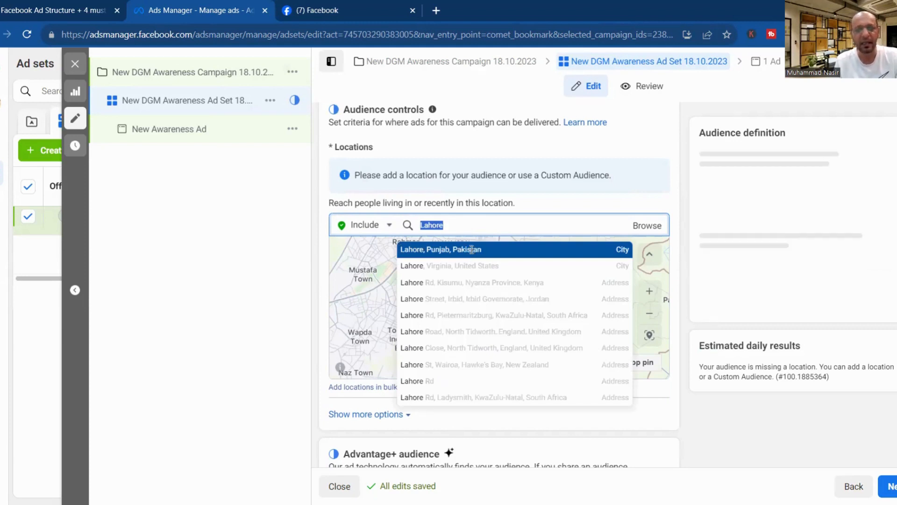
left_click(472, 249)
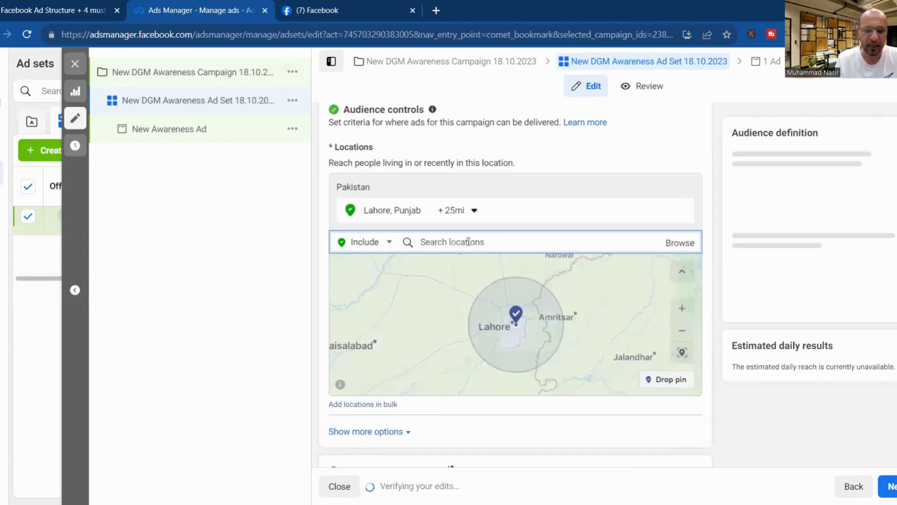
Add Karachi, Islamabad and United Kingdom as further target locations.
type("Karachi")
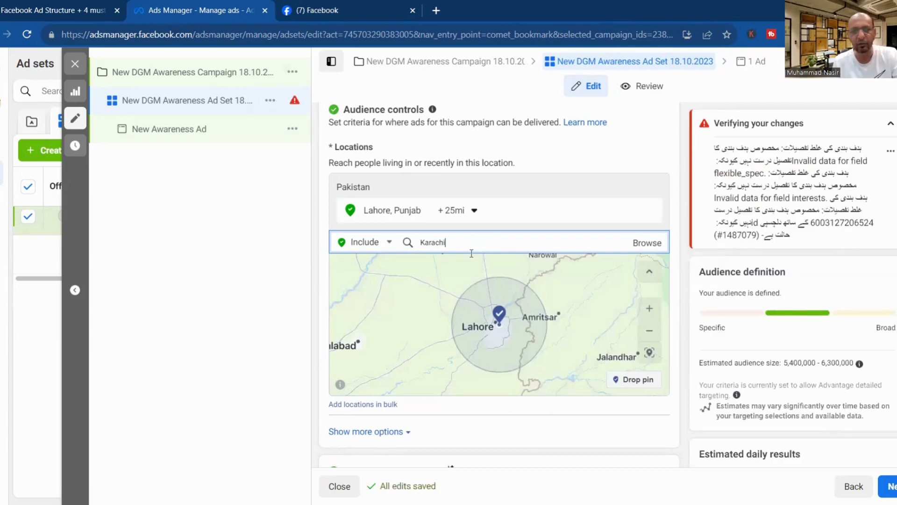
left_click(470, 267)
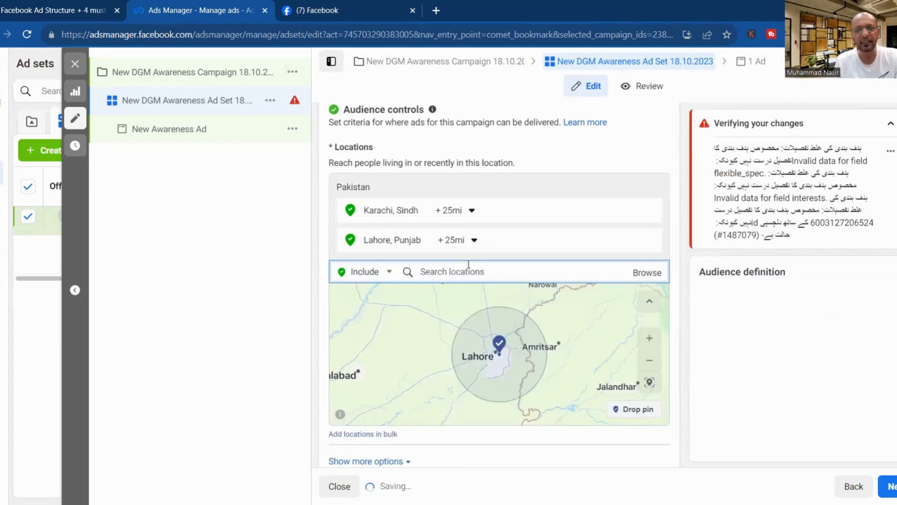
type("Isla")
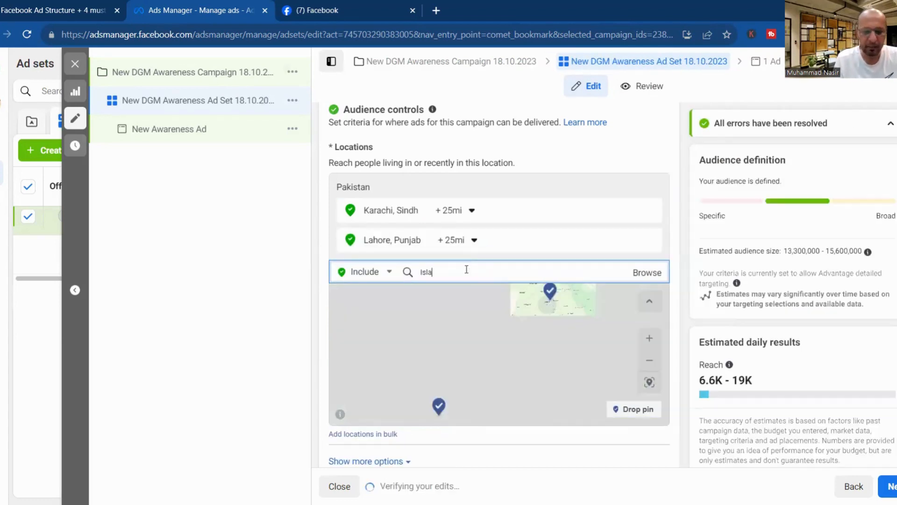
type("mabad")
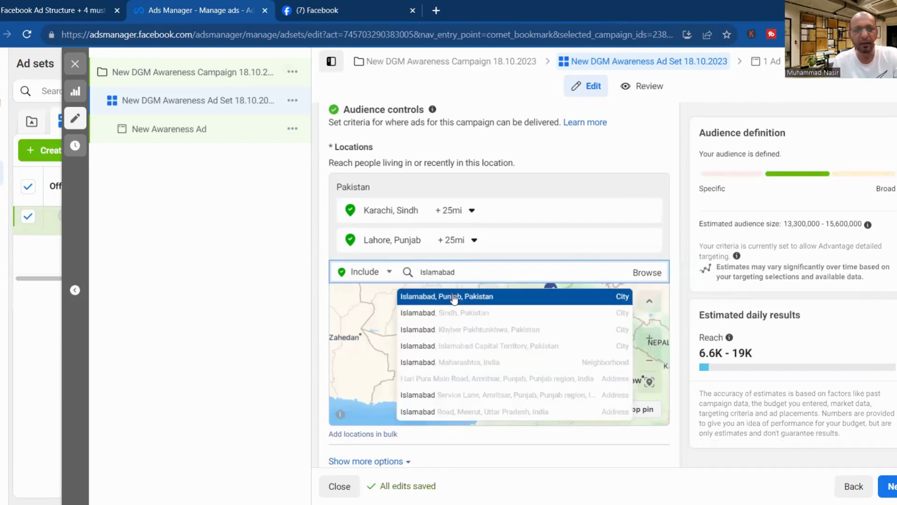
left_click(487, 299)
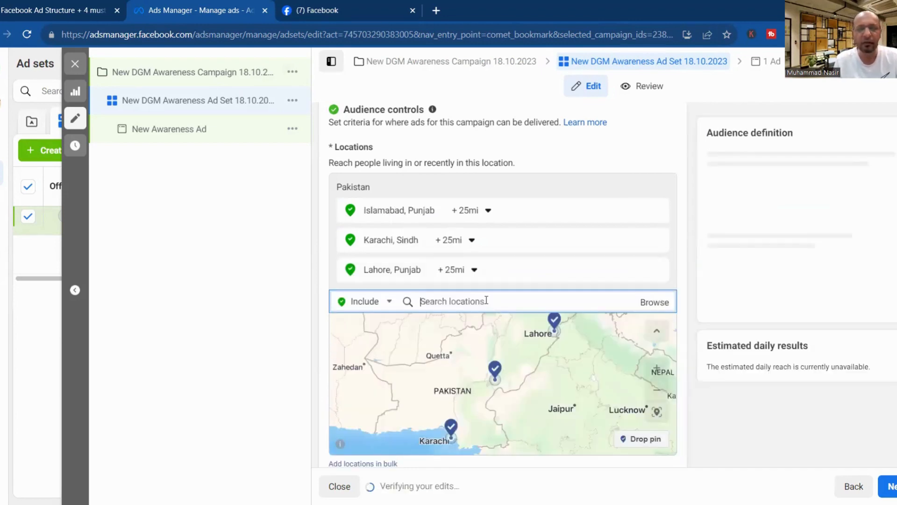
type("Unite")
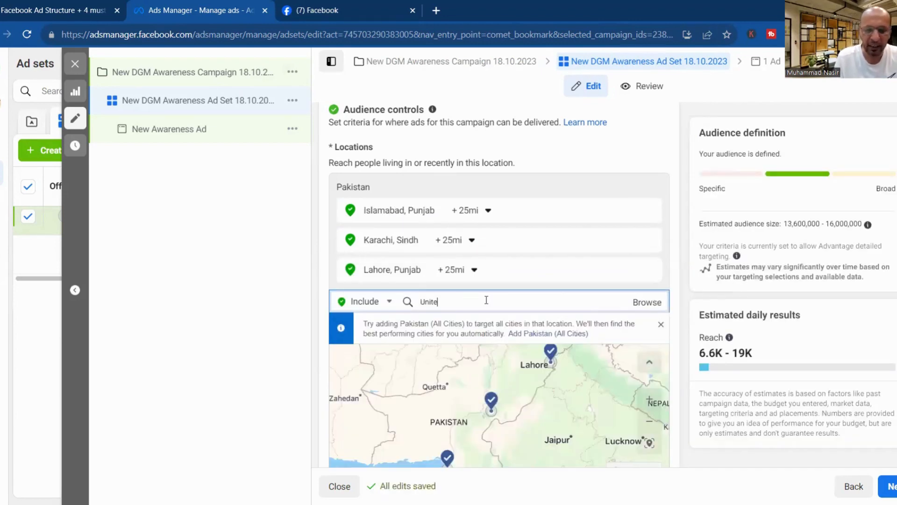
type("d Kingdom")
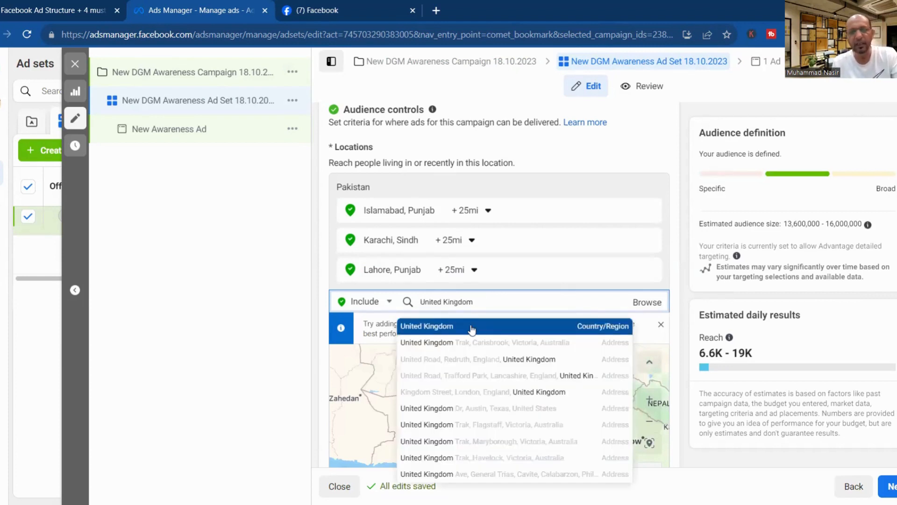
left_click(472, 327)
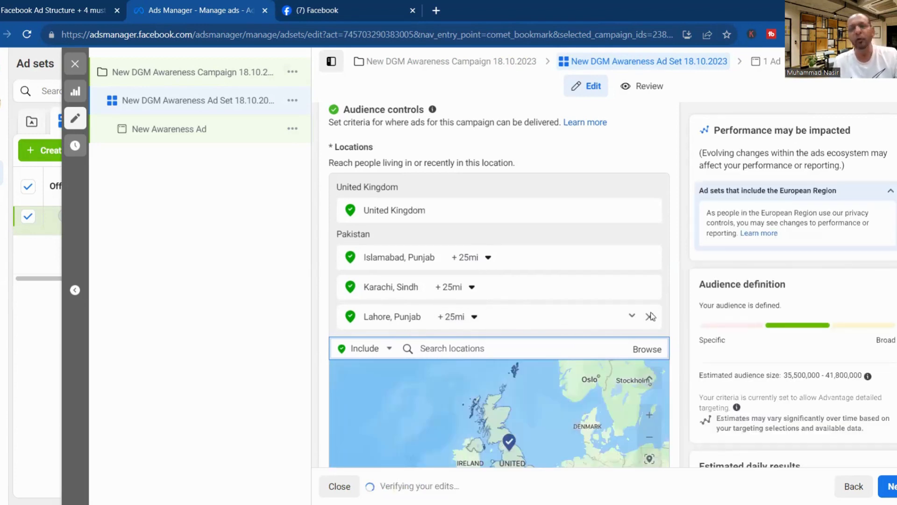
Remove Lahore, Karachi, Islamabad and United Kingdom from the location list.
left_click(650, 317)
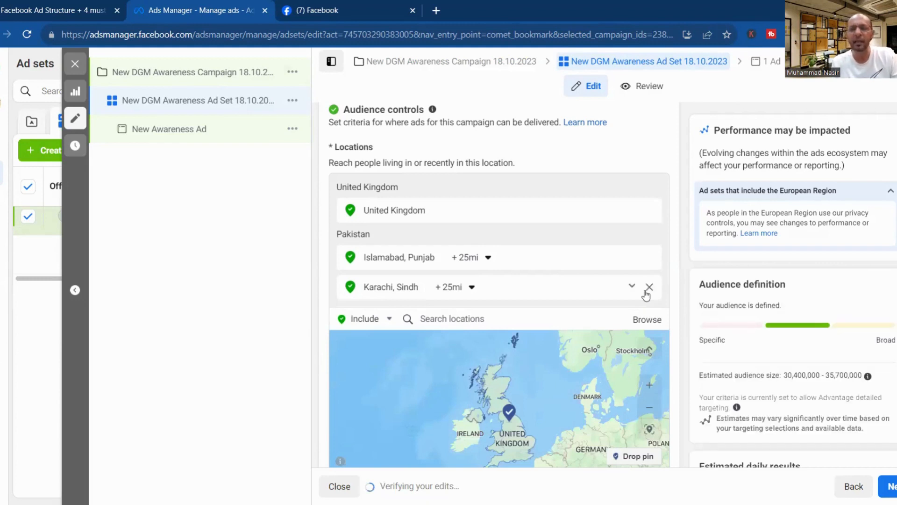
left_click(649, 287)
mouse_move(648, 263)
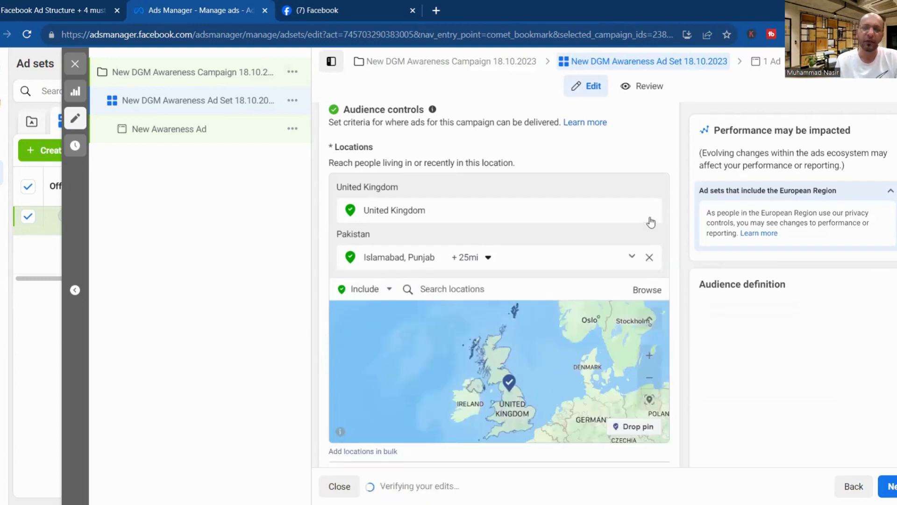
left_click(649, 257)
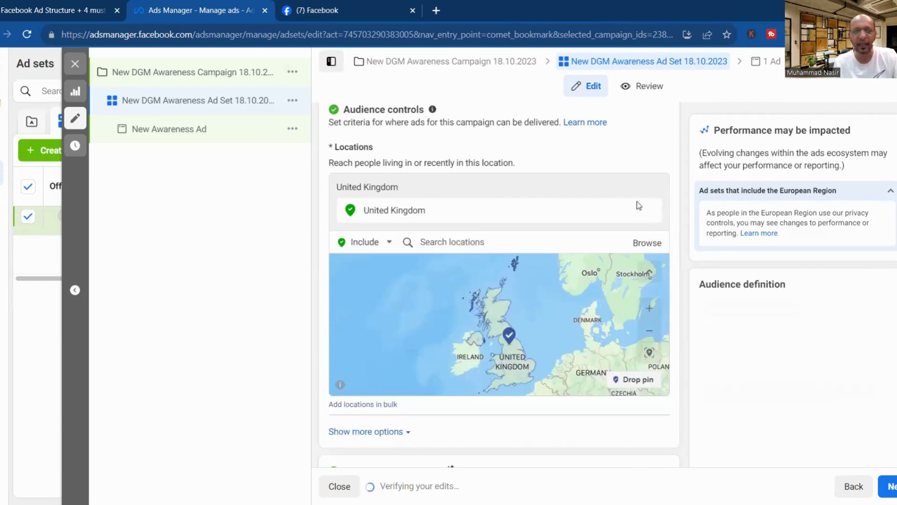
left_click(650, 211)
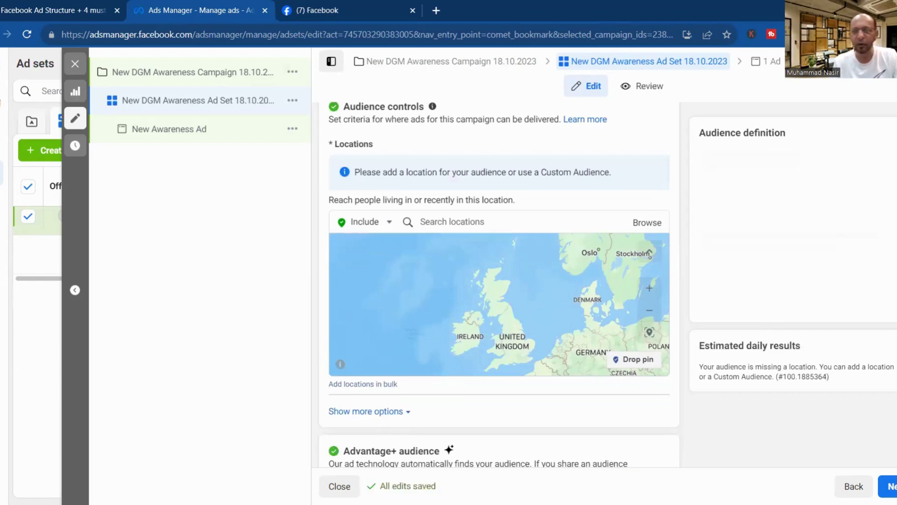
Raise the ad set's minimum audience age from 18 to 20.
scroll(412, 233, "down", 5)
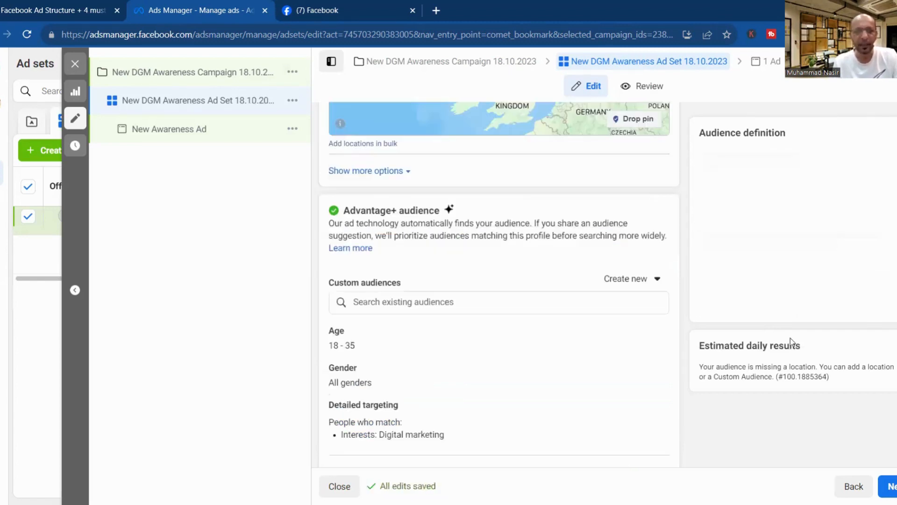
left_click(402, 183)
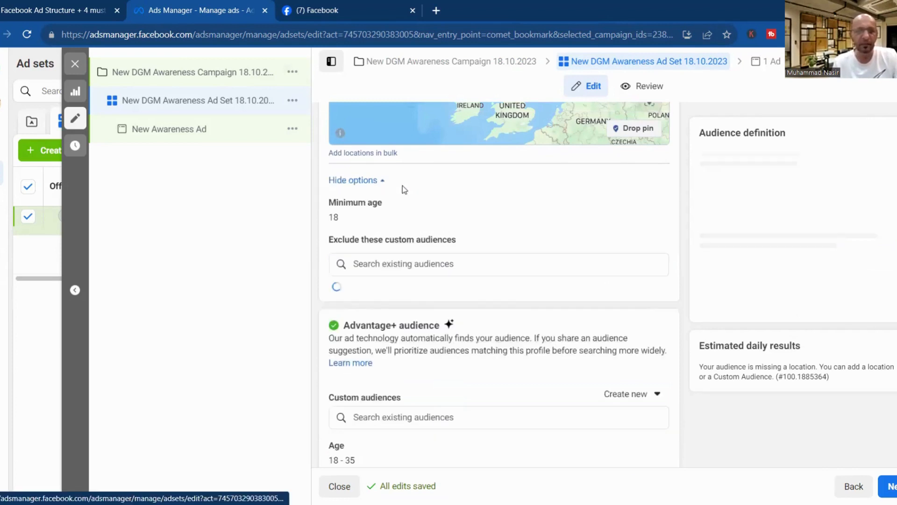
left_click(651, 205)
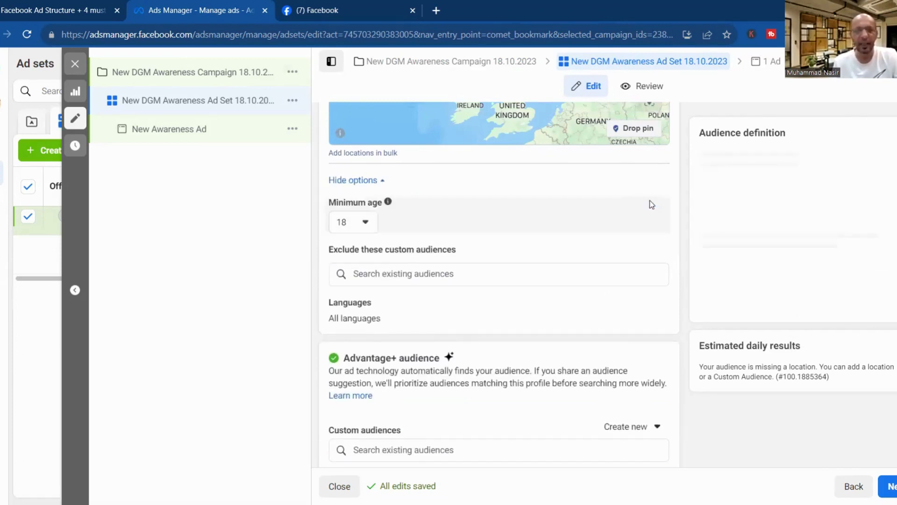
left_click(360, 221)
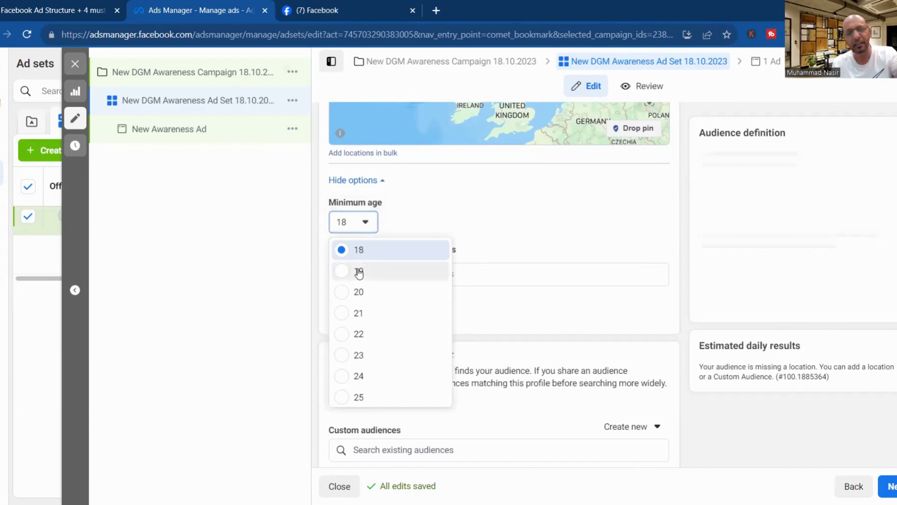
left_click(341, 300)
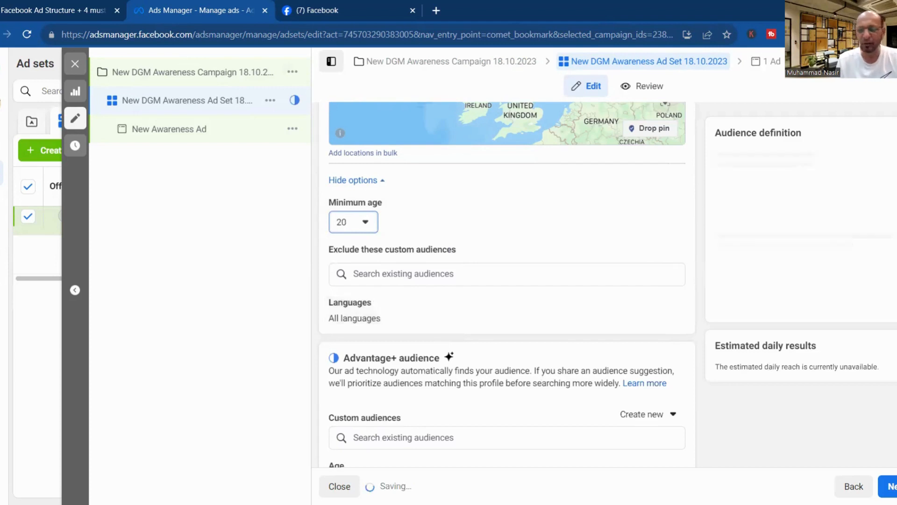
Expand the extra placement control options under Placements.
scroll(499, 281, "down", 3)
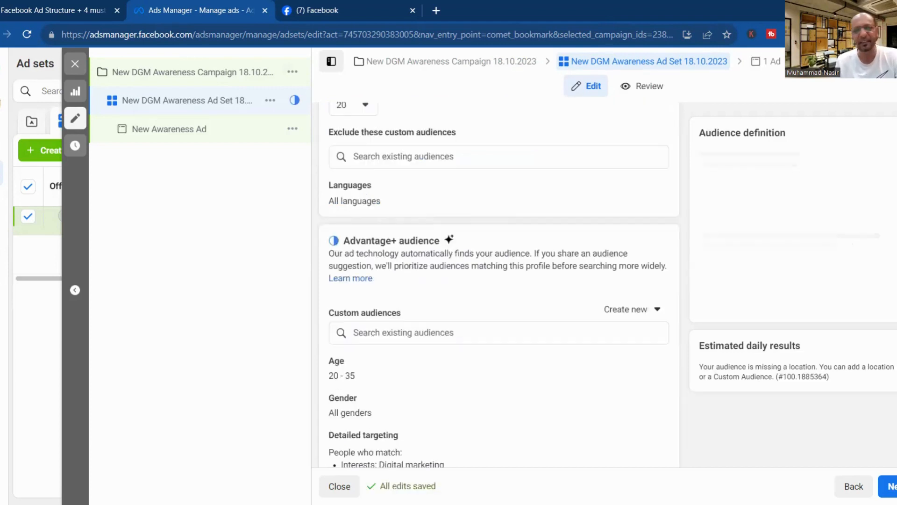
scroll(499, 281, "down", 3)
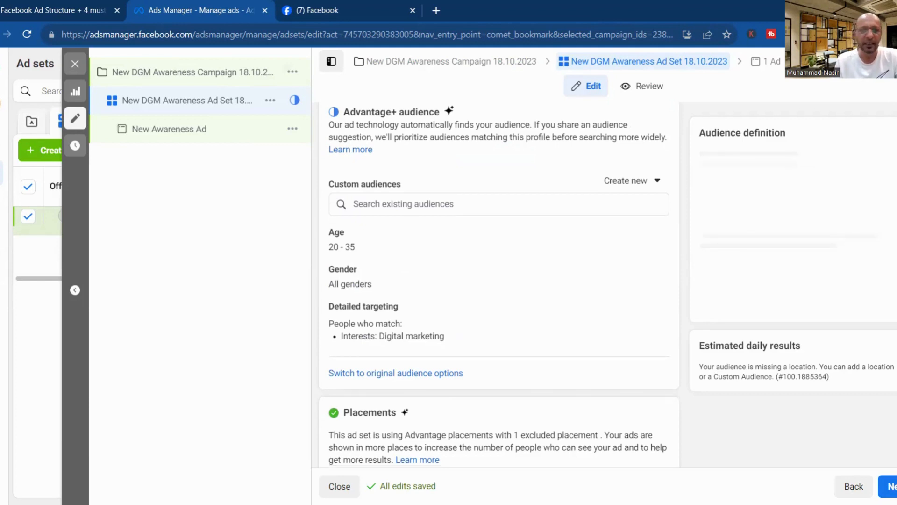
scroll(335, 253, "down", 1)
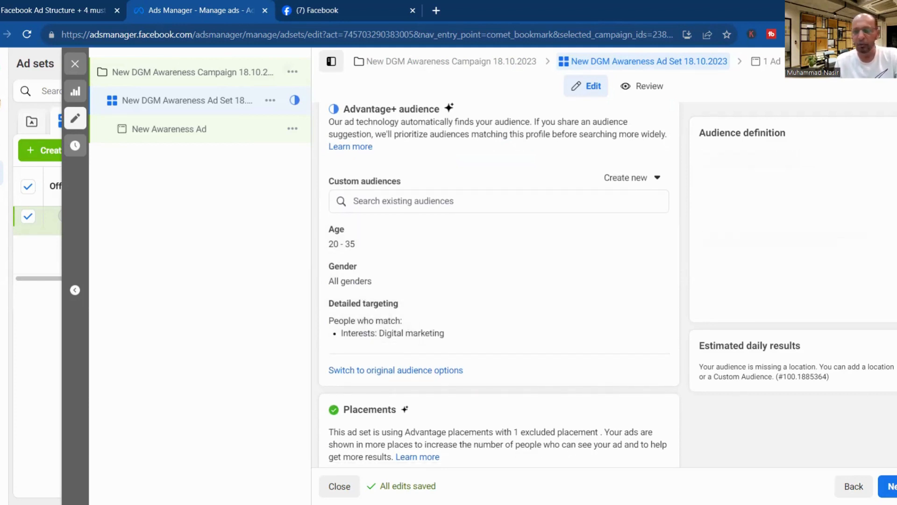
scroll(499, 281, "down", 1)
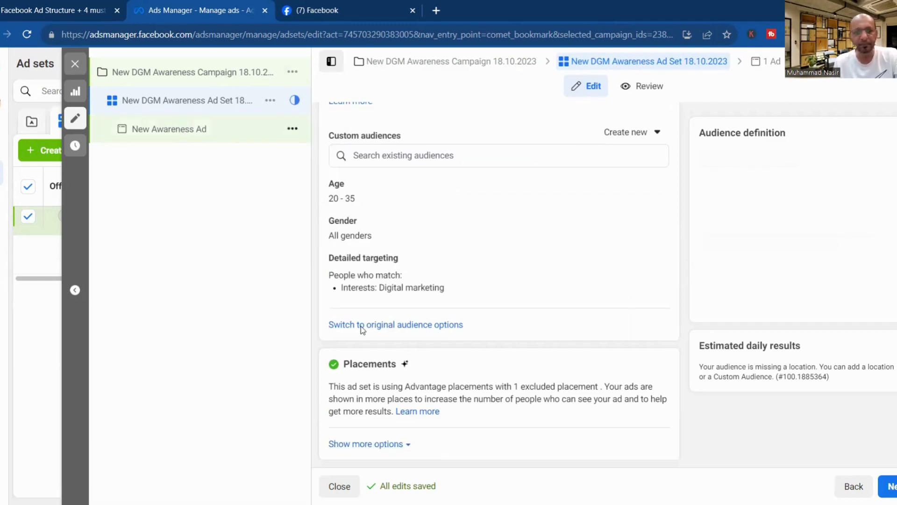
left_click(384, 445)
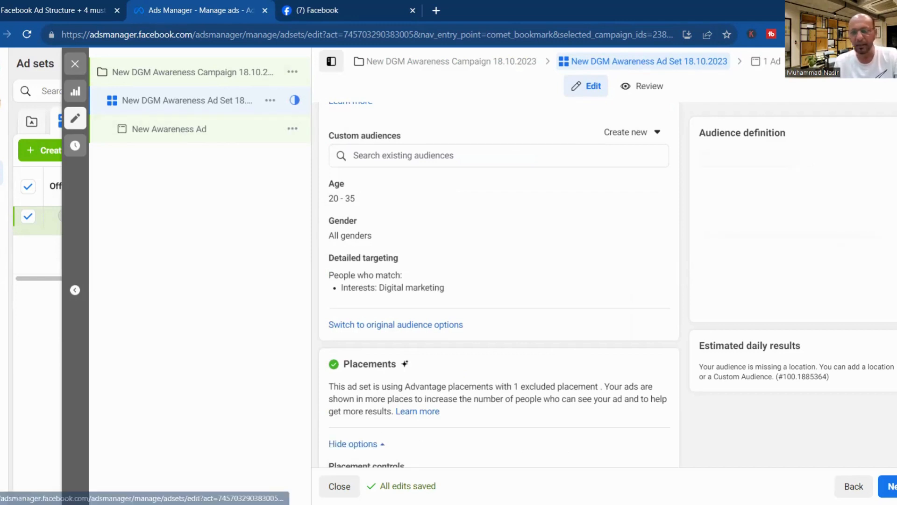
scroll(499, 281, "down", 2)
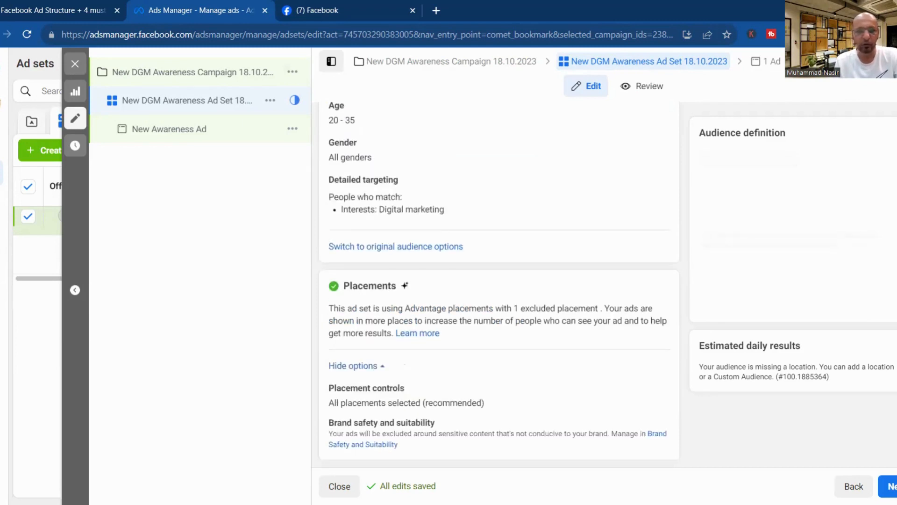
Switch the New Awareness Ad's setup from a new creative to Use existing post.
left_click(170, 132)
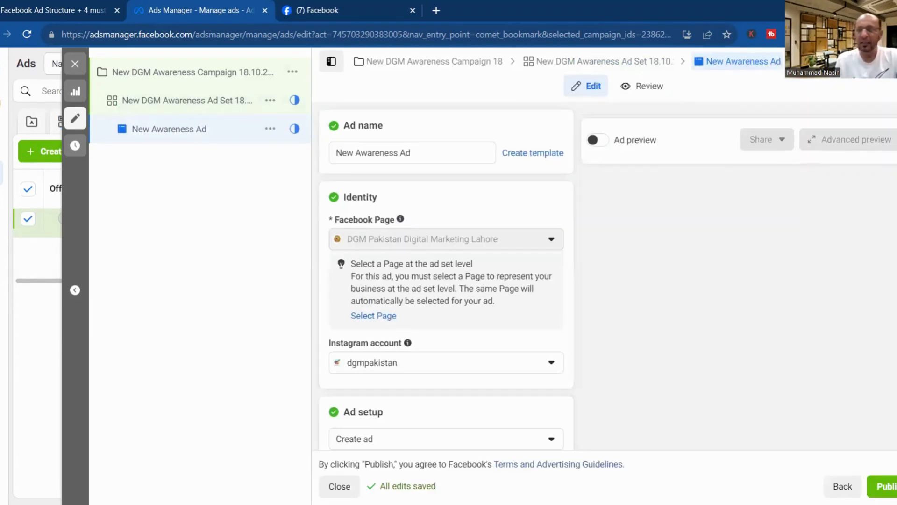
scroll(446, 280, "down", 2)
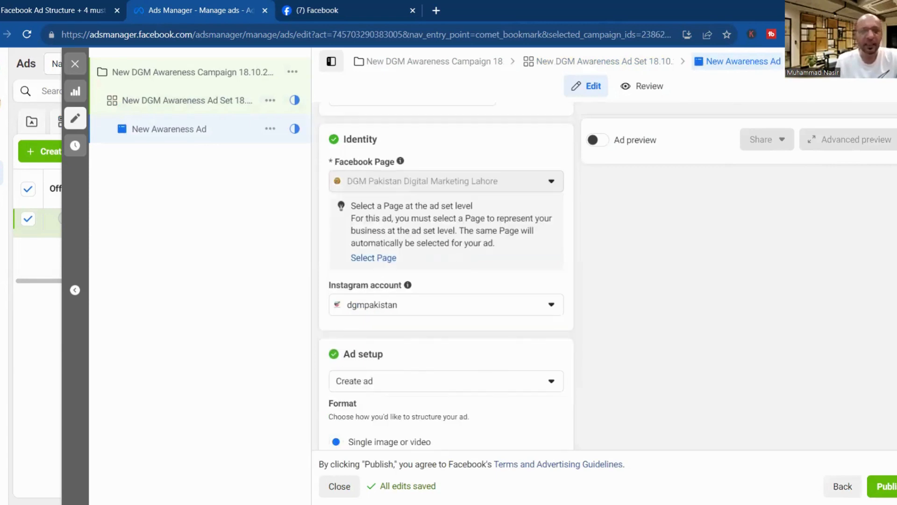
scroll(405, 332, "down", 2)
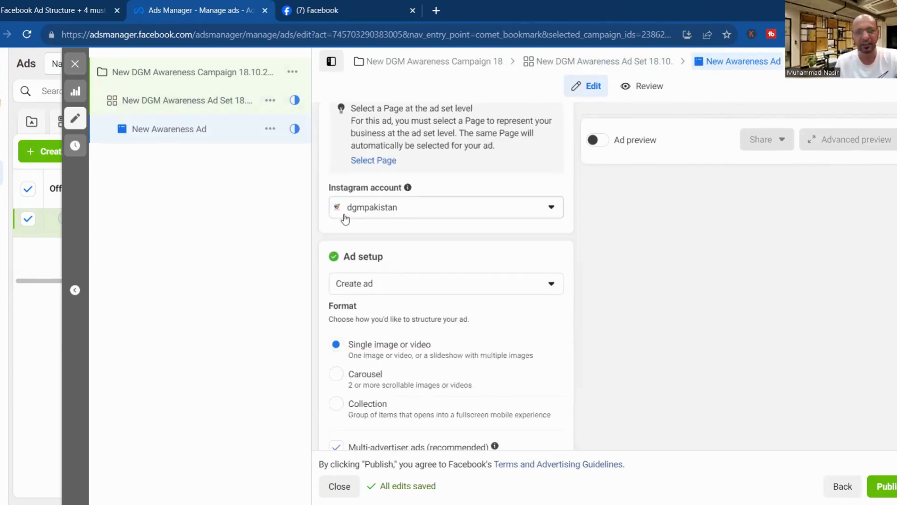
left_click(402, 291)
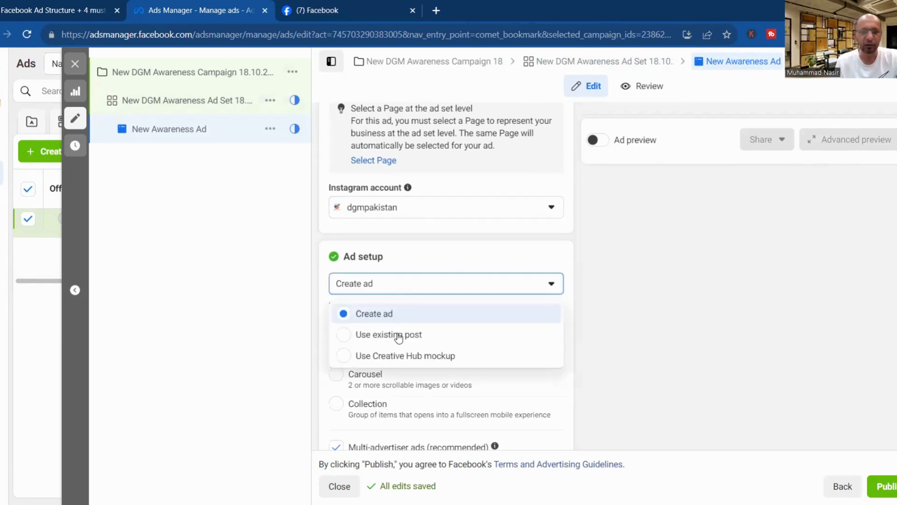
left_click(399, 334)
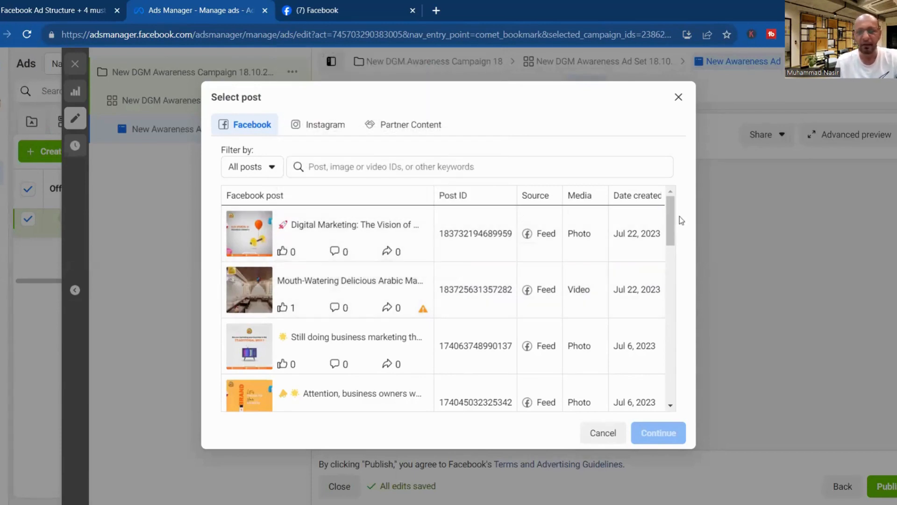
Choose the Jul 6, 2023 post 'Why Digital Marketing? Here's why!' and confirm it.
left_click_drag(668, 227, 667, 256)
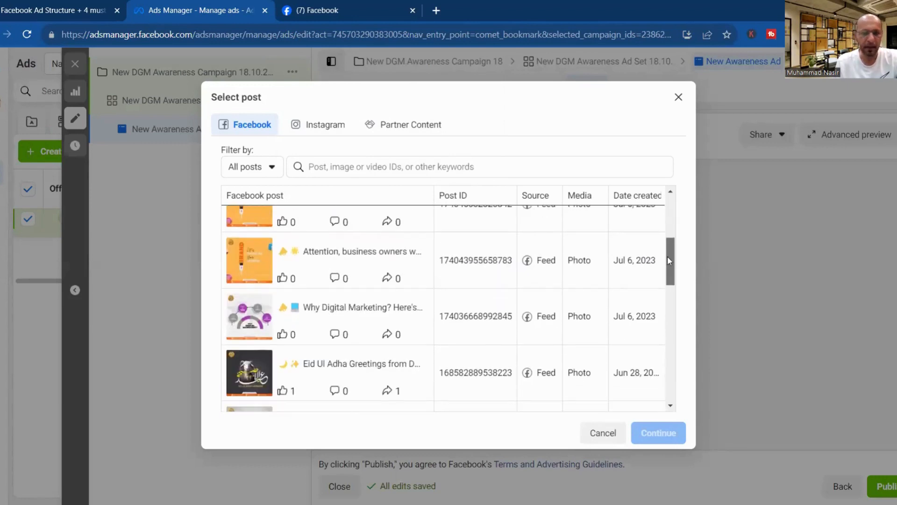
left_click(362, 311)
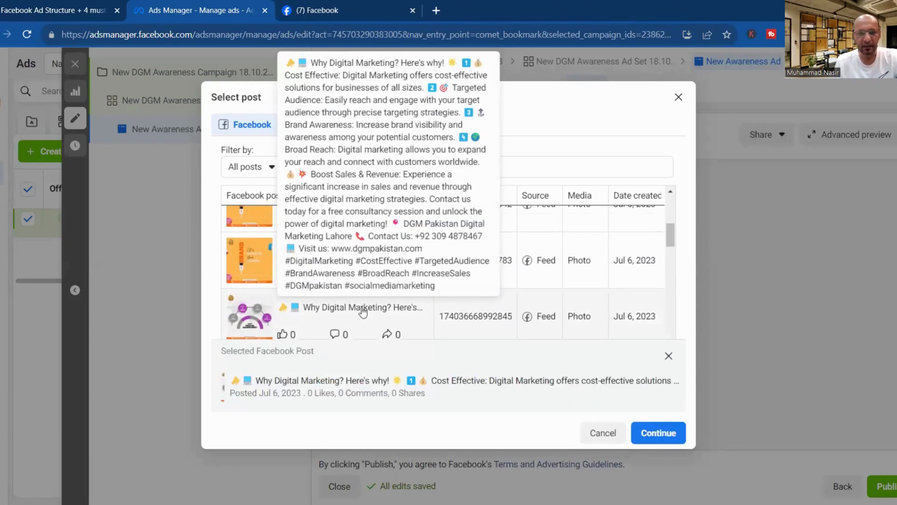
left_click(668, 433)
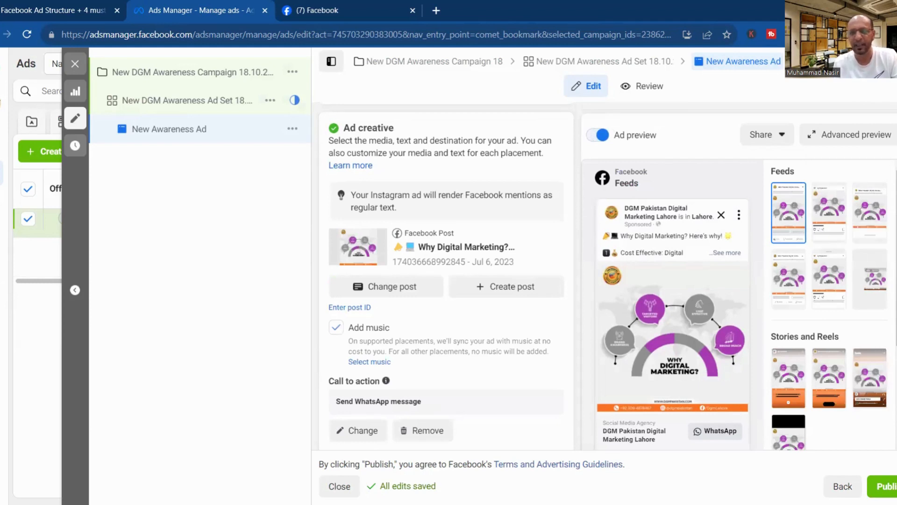
Review the ad's placements and Tracking sections, then return to the New DGM Awareness Ad Set 18.10.2023 settings.
scroll(507, 311, "down", 5)
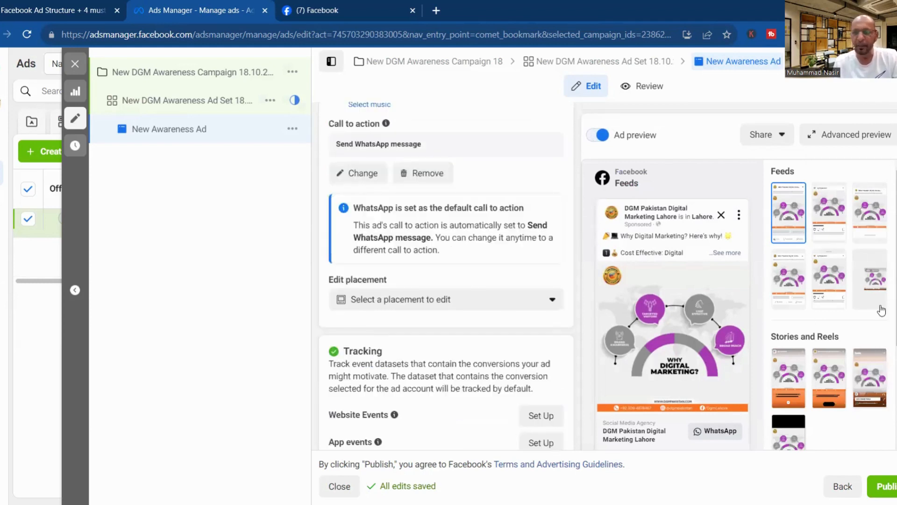
scroll(830, 303, "down", 5)
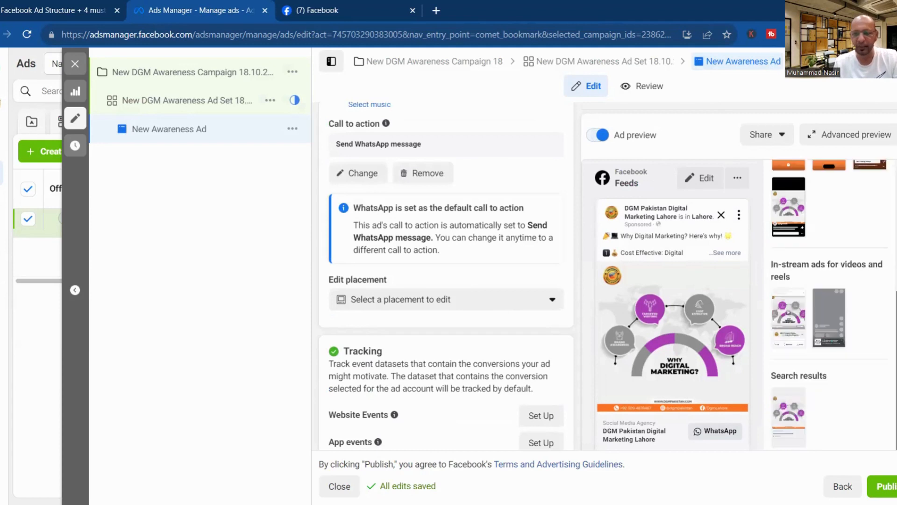
scroll(314, 261, "down", 4)
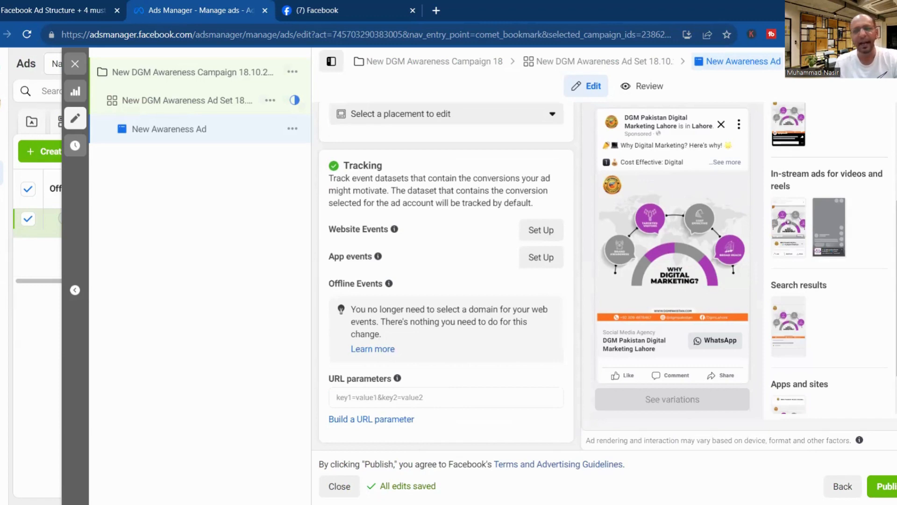
scroll(561, 276, "up", 8)
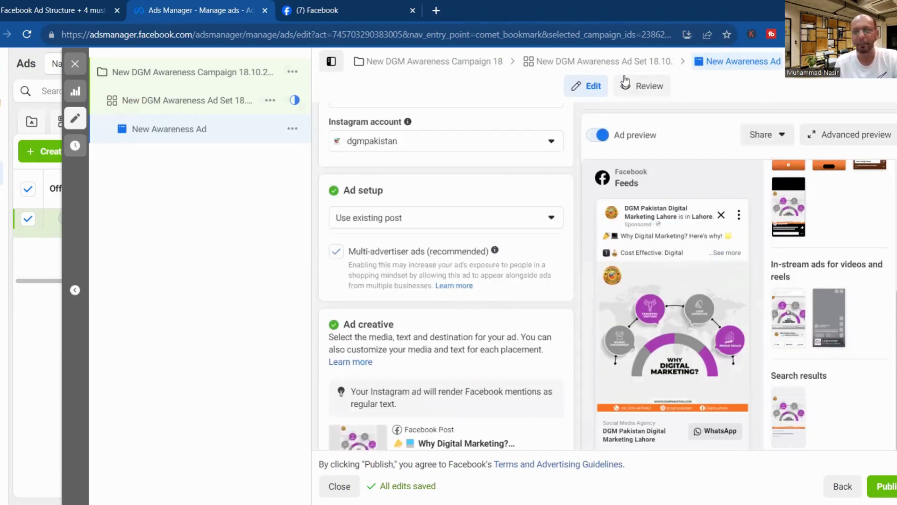
left_click(553, 70)
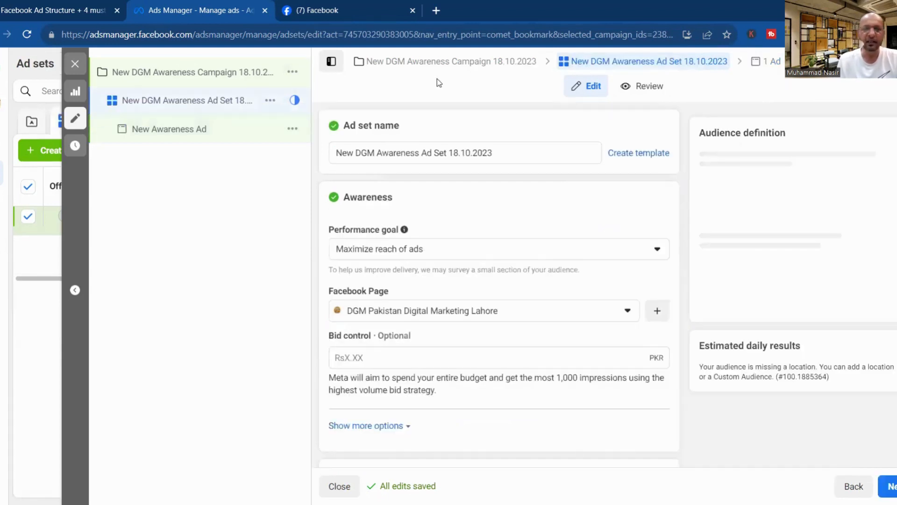
Review the New DGM Awareness Campaign 18.10.2023 settings and its extra options, then close the editor.
left_click(370, 62)
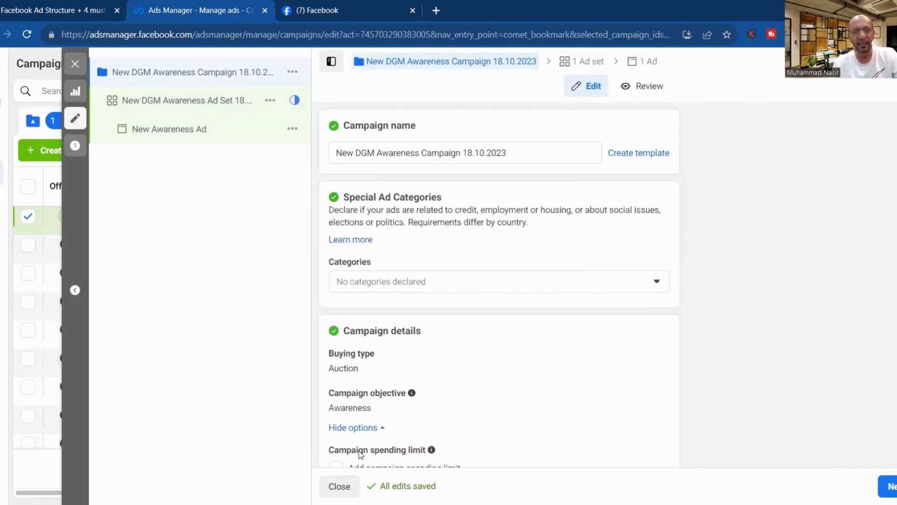
left_click(381, 428)
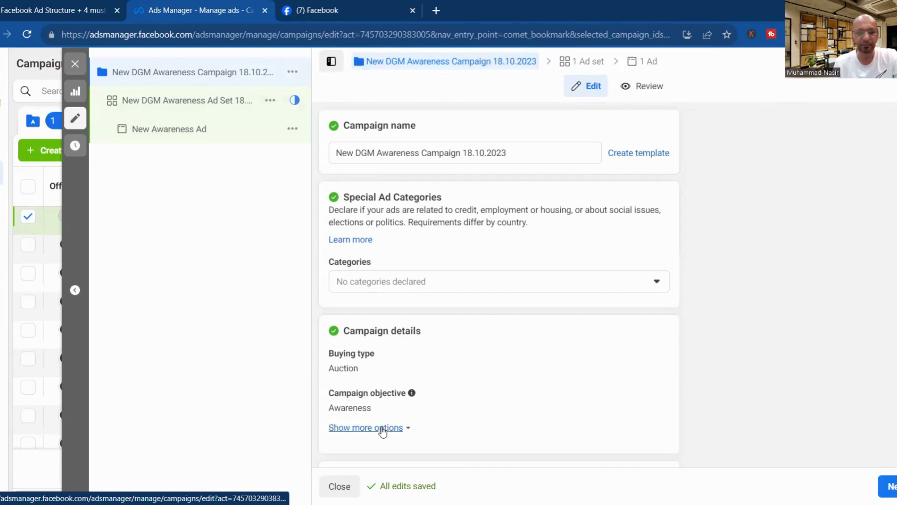
left_click(383, 430)
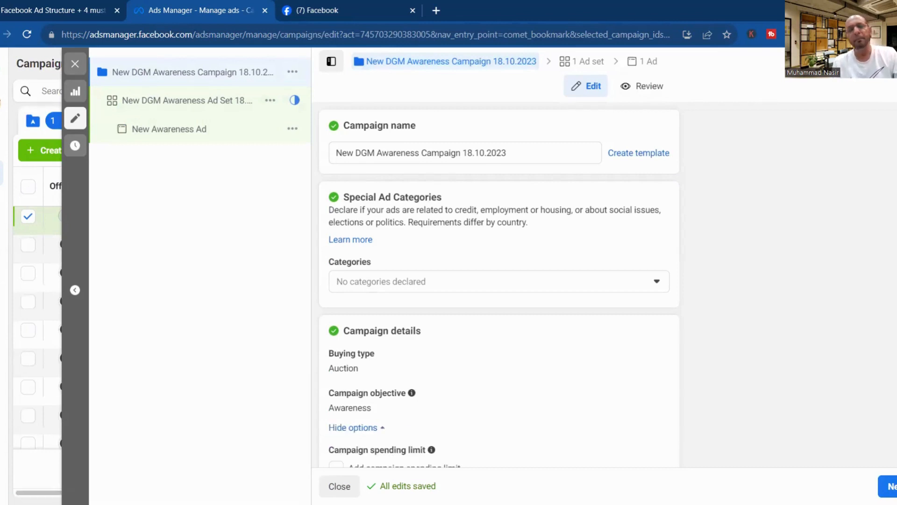
scroll(499, 280, "down", 4)
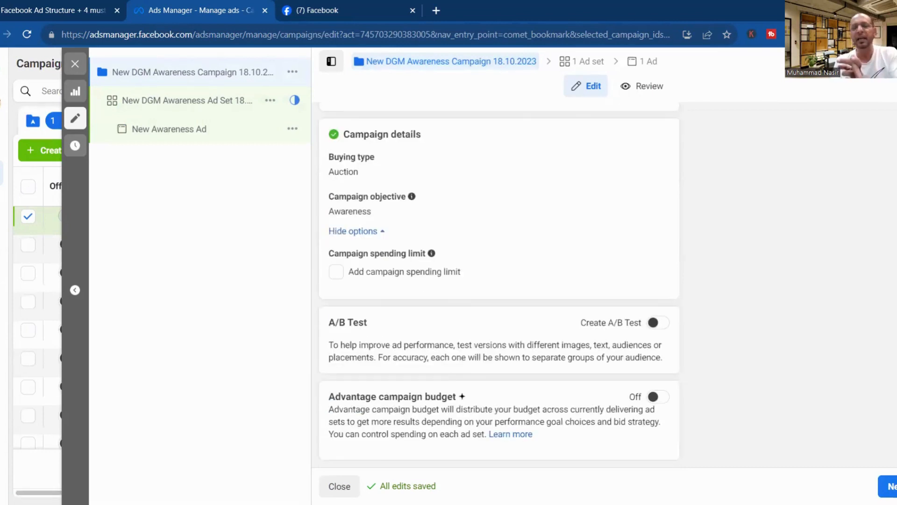
left_click(76, 63)
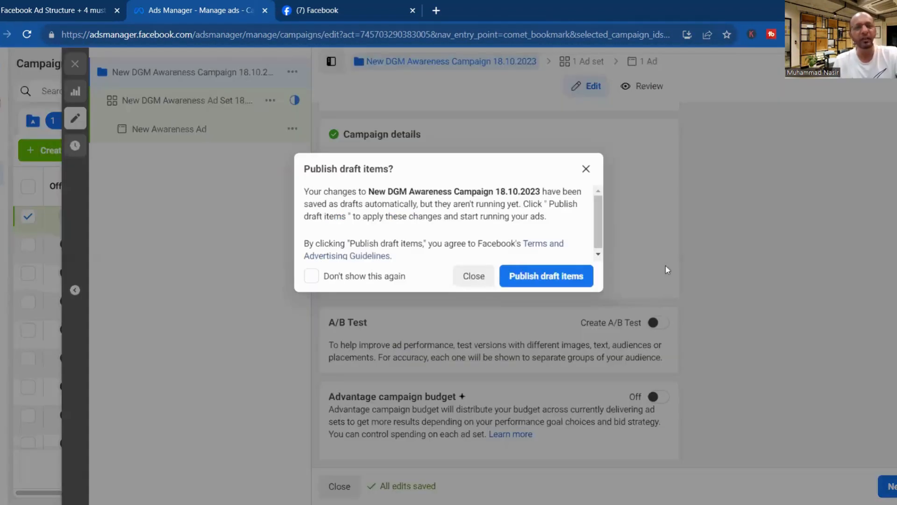
Dismiss the publish prompt without publishing, and clear the campaign, ad set and ad selections.
left_click(484, 279)
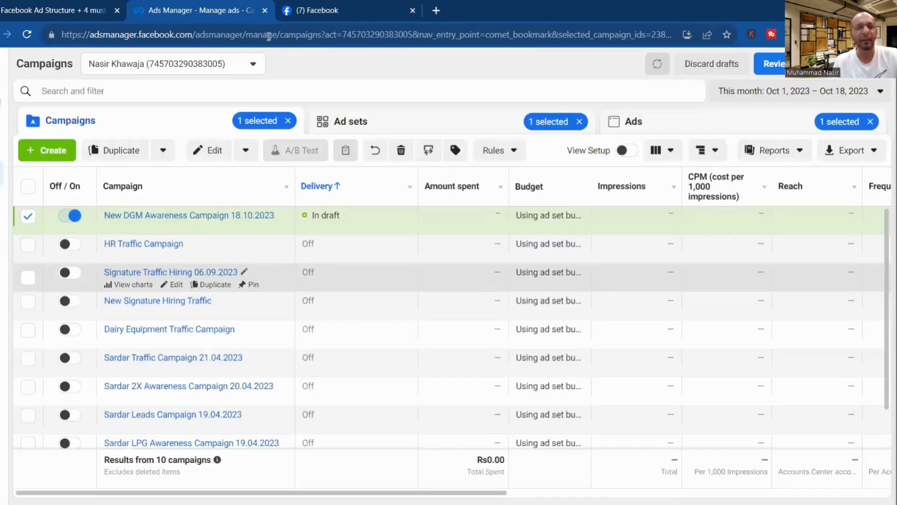
left_click(289, 121)
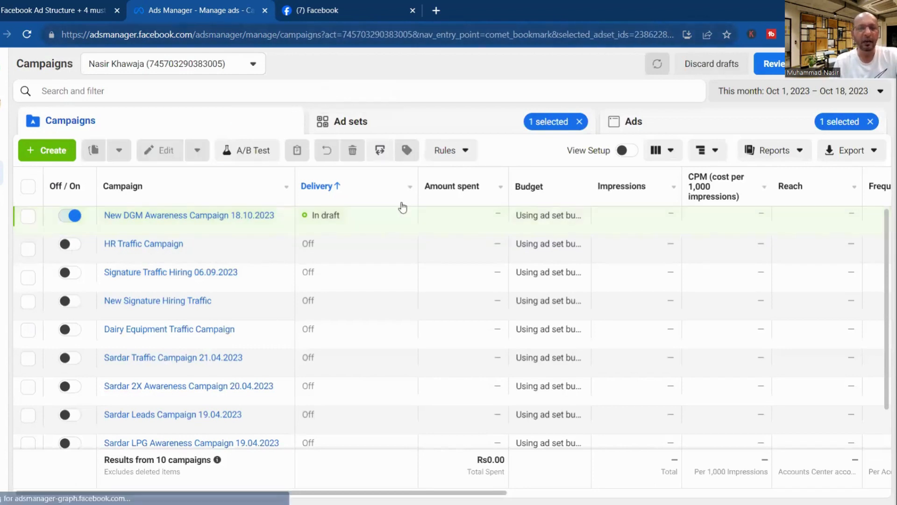
left_click(579, 122)
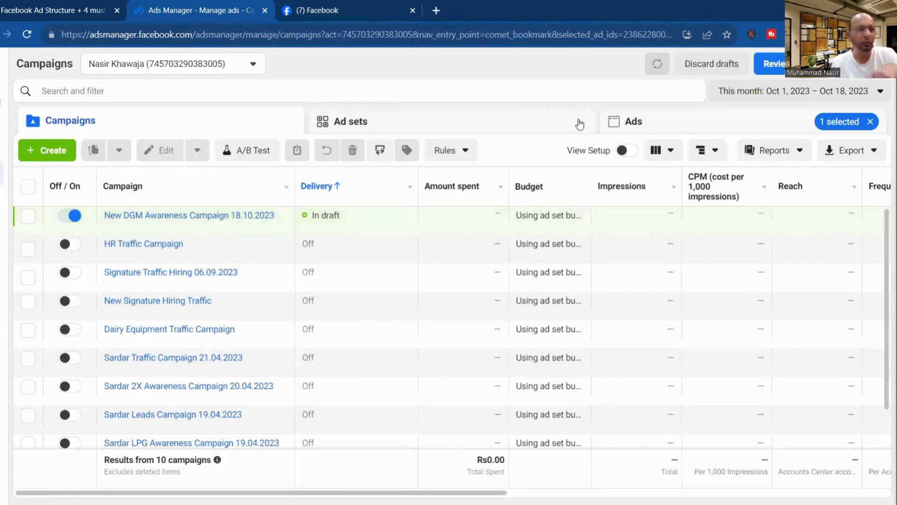
left_click(870, 122)
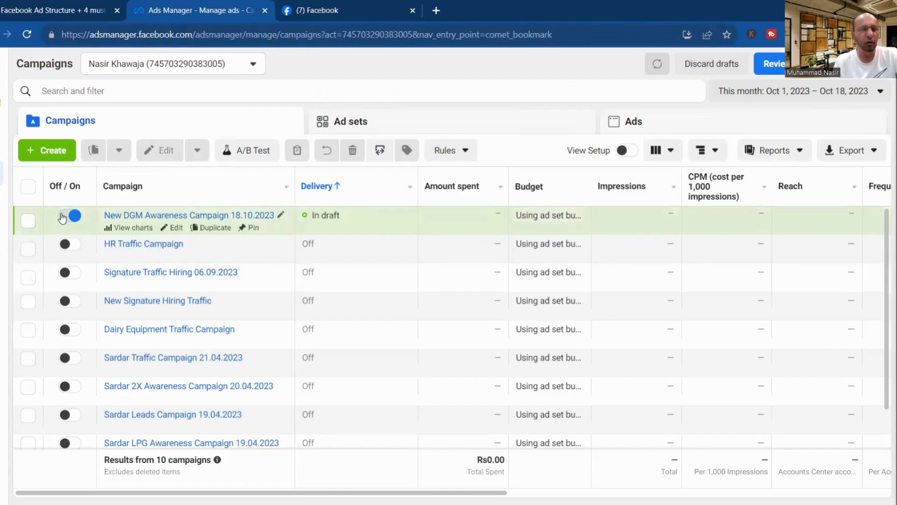
Select the draft New DGM Awareness Campaign 18.10.2023 and confirm its deletion.
left_click(28, 226)
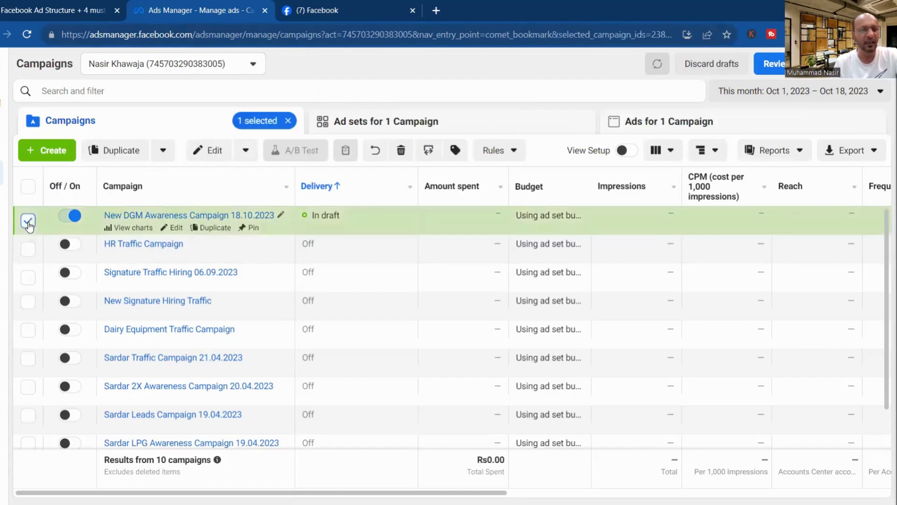
left_click(402, 151)
left_click(554, 234)
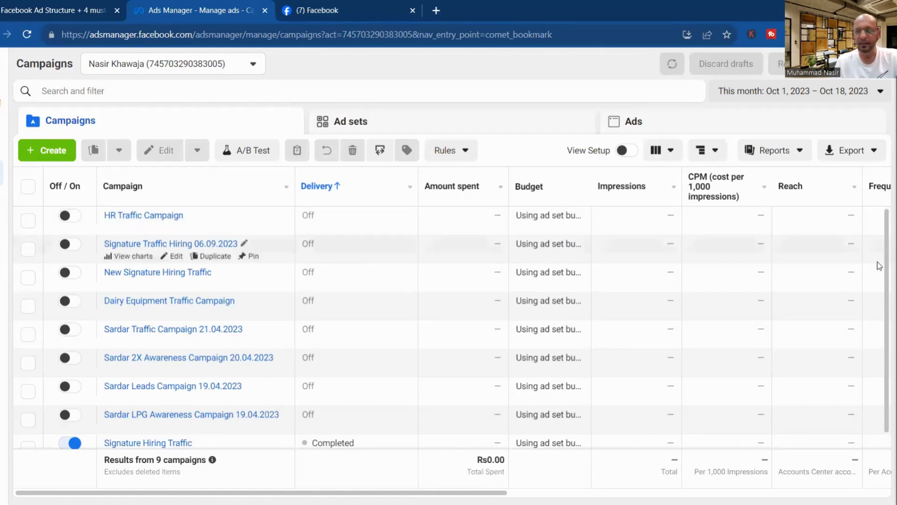
scroll(885, 361, "down", 1)
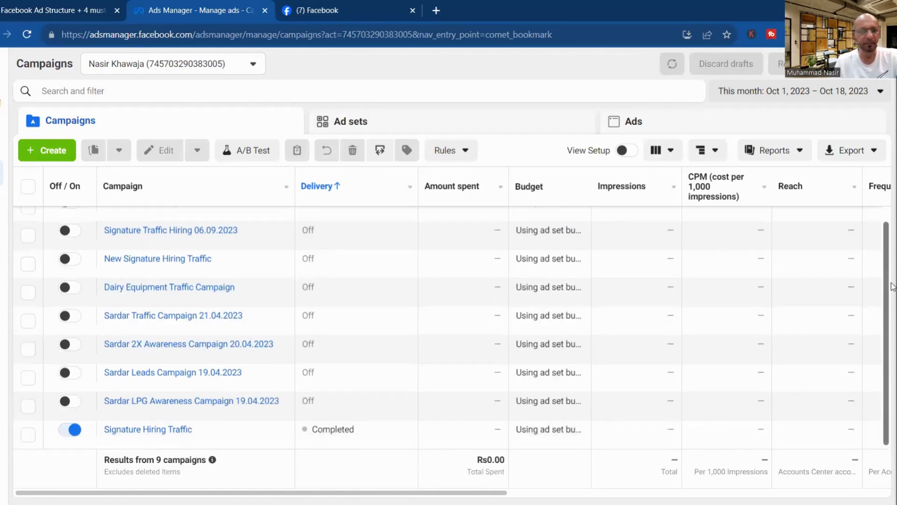
scroll(886, 361, "up", 1)
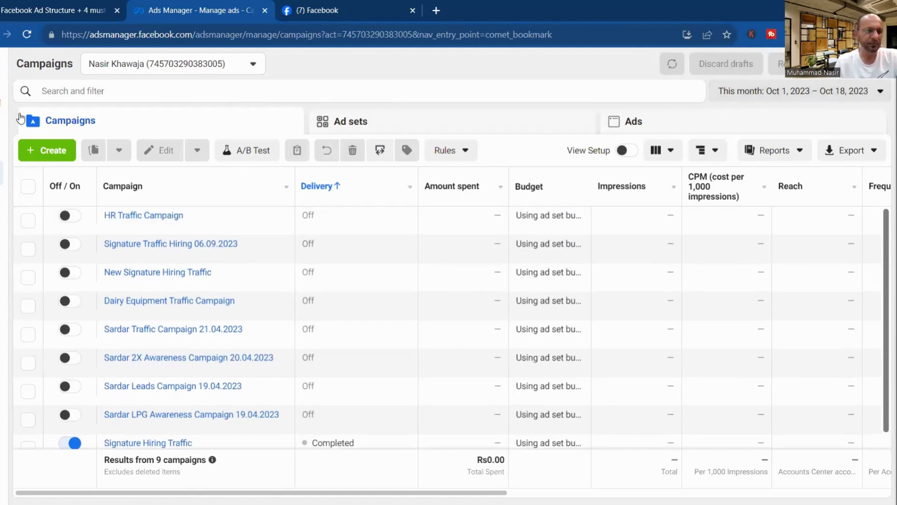
mouse_move(14, 224)
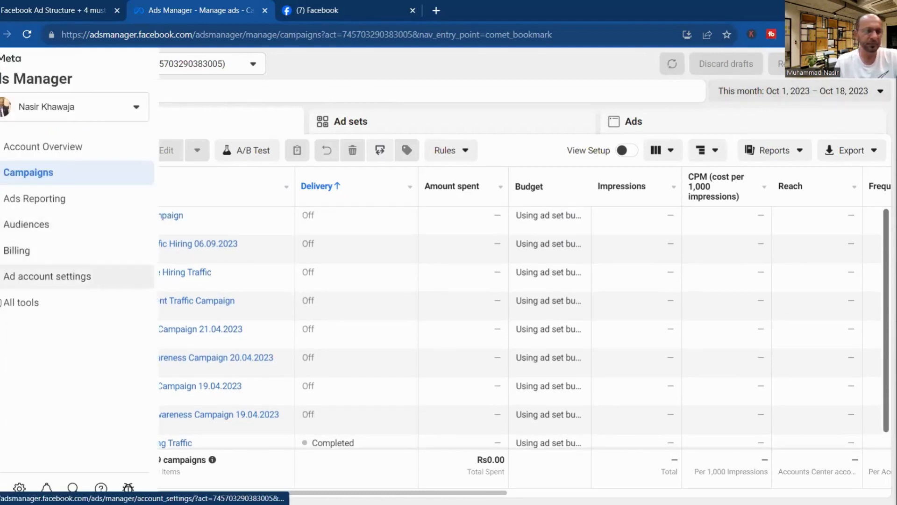